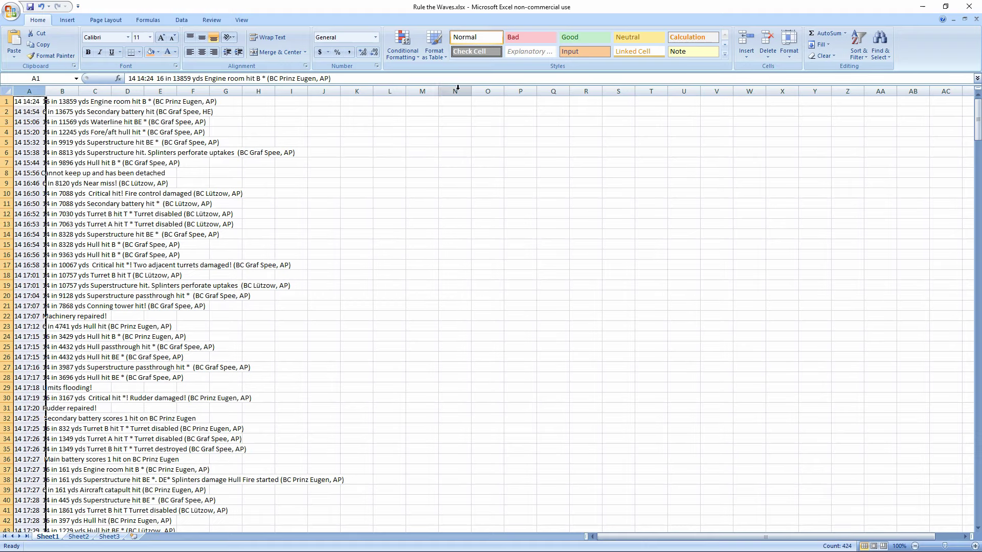
Set up a new conditional formatting rule for column A that targets cells with specific text containing "in".
click(403, 45)
click(418, 183)
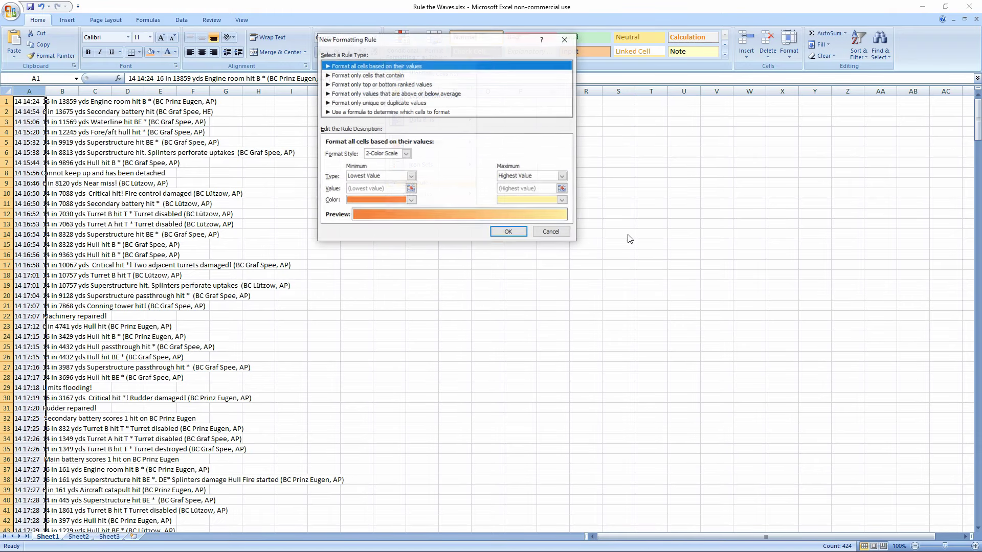
click(396, 76)
click(374, 153)
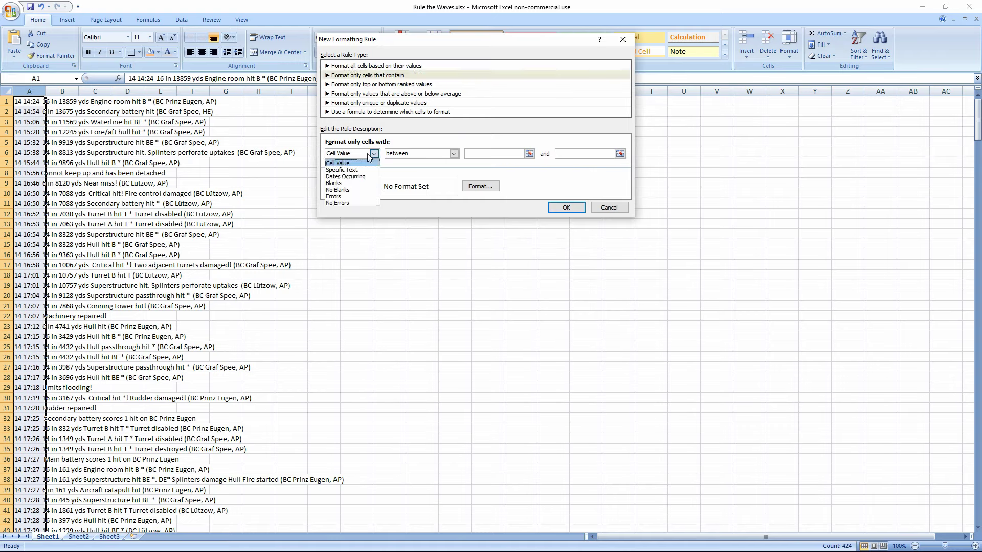
click(343, 166)
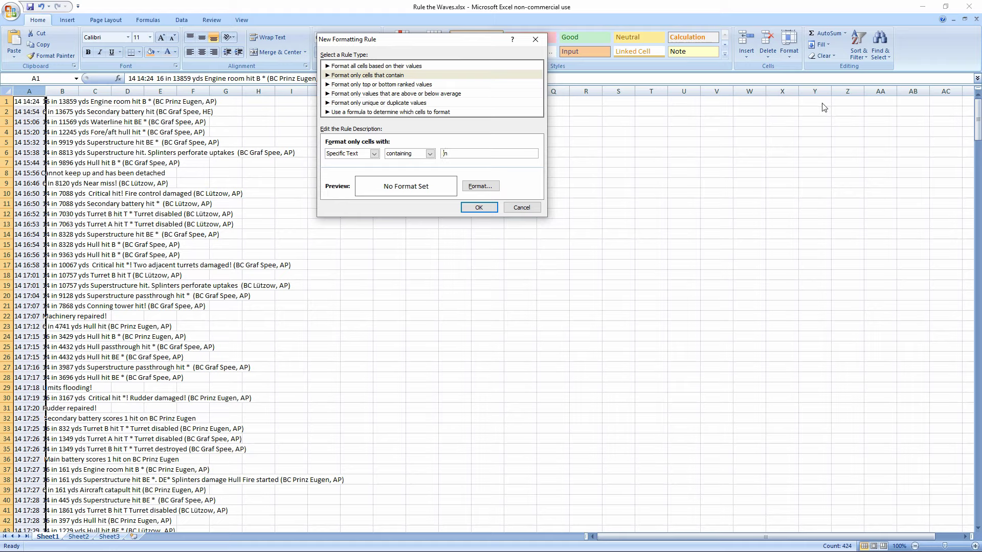
Give the rule a light red background fill and apply it to column A.
click(466, 186)
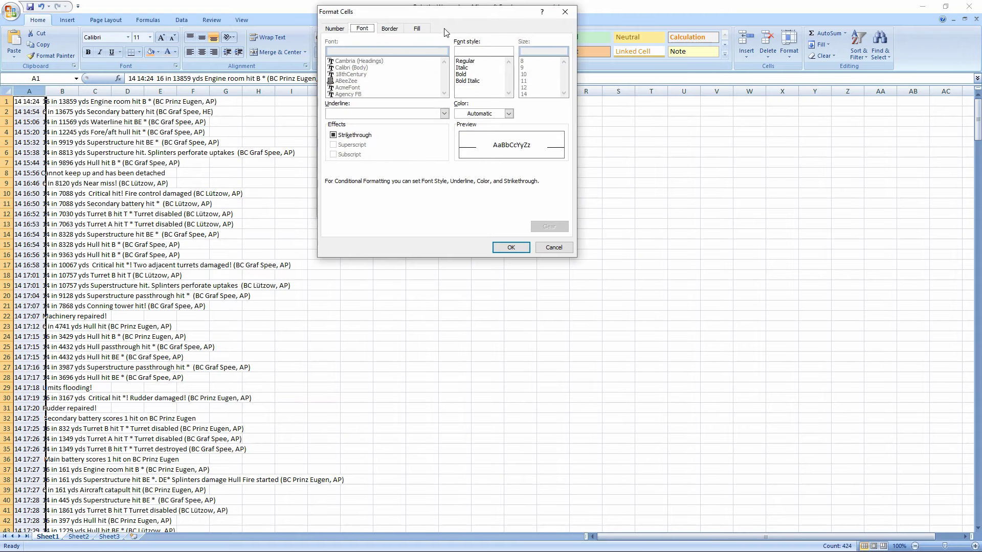
click(427, 29)
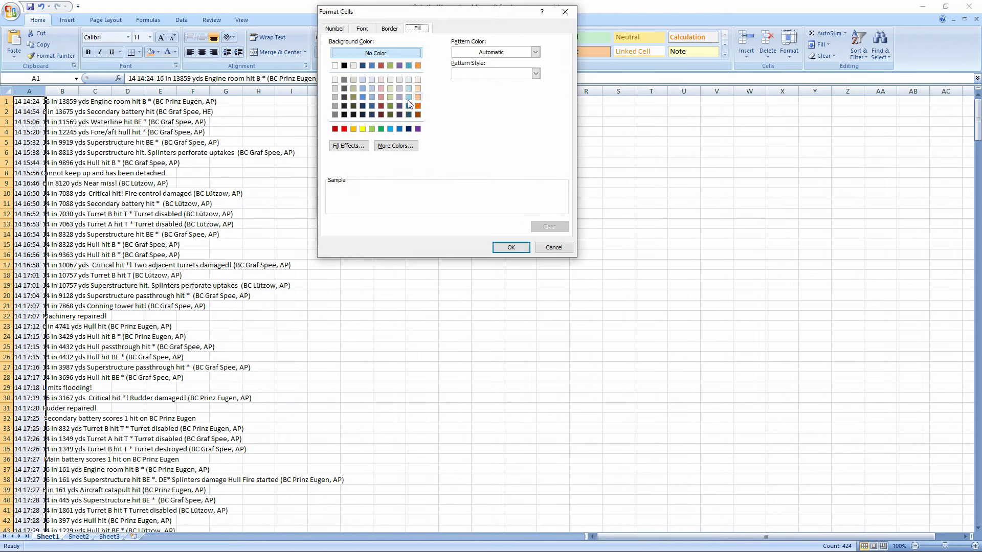
click(380, 97)
click(510, 248)
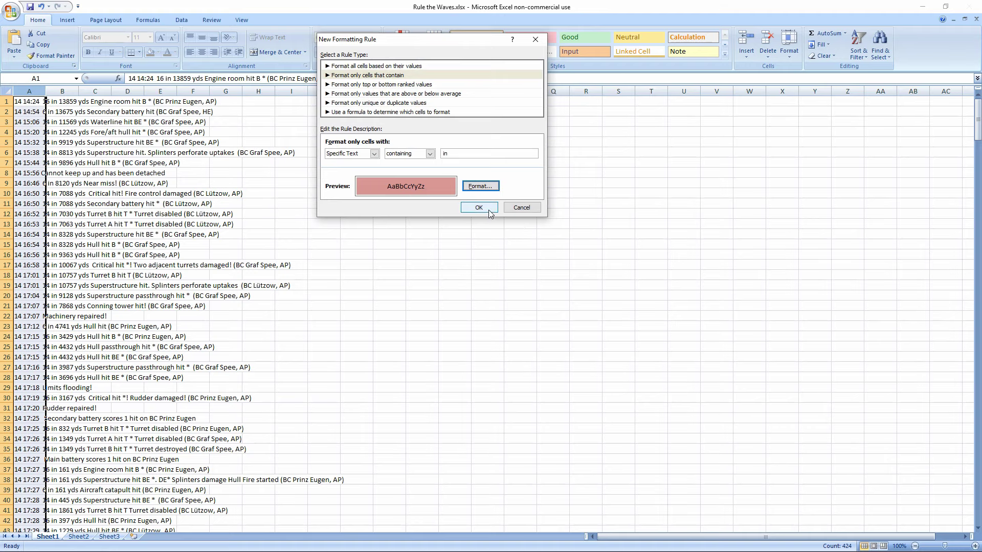
click(484, 210)
click(356, 254)
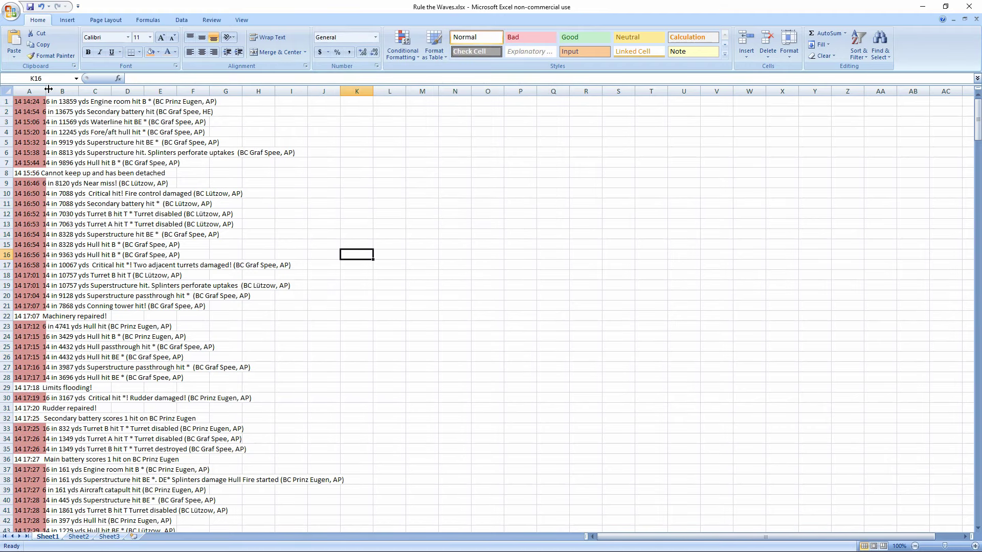
Delete the unhighlighted rows 8 ("Cannot keep up and has been detached") and 22 ("Machinery repaired!").
scroll(59, 171, down, 20)
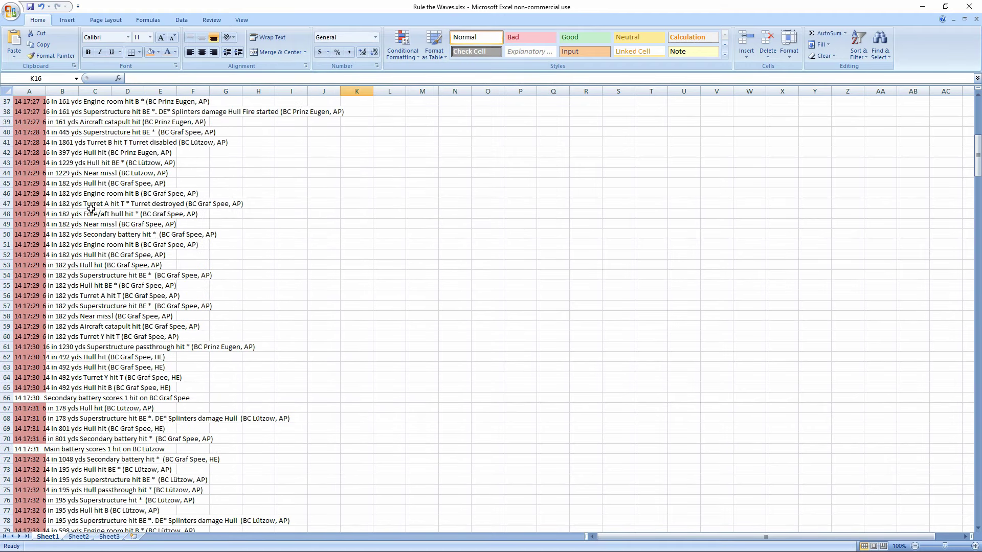
scroll(91, 208, down, 8)
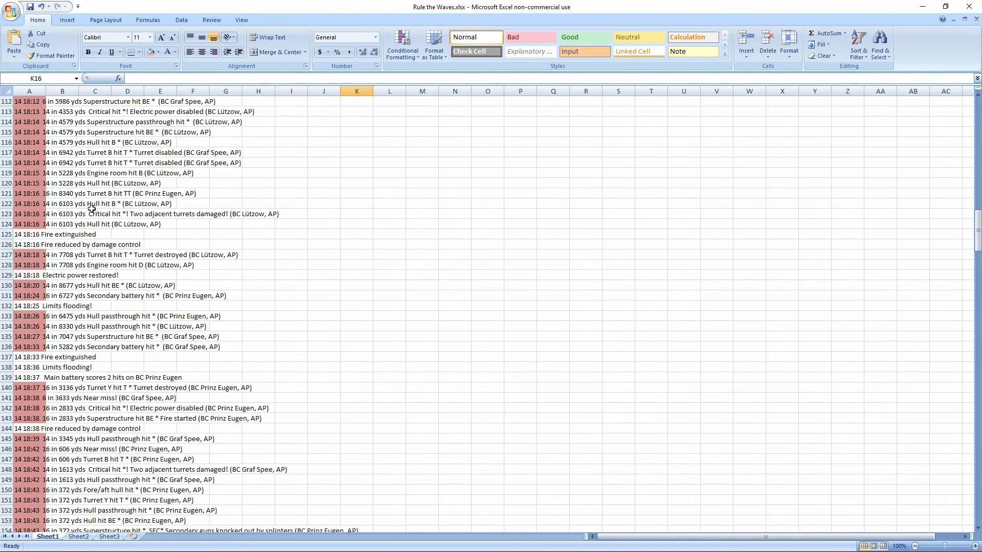
drag(977, 230, 977, 110)
click(4, 173)
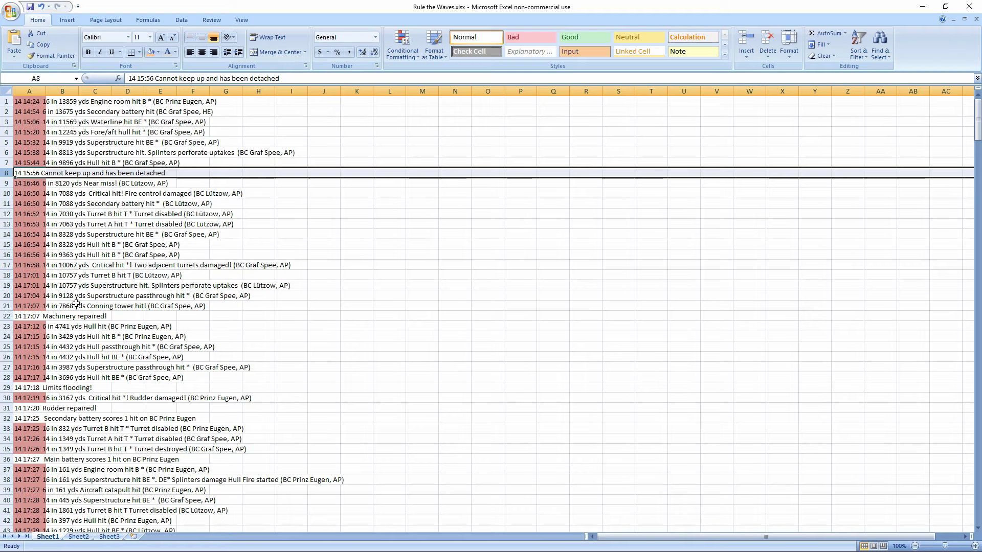
ctrl+click(7, 318)
right_click(7, 318)
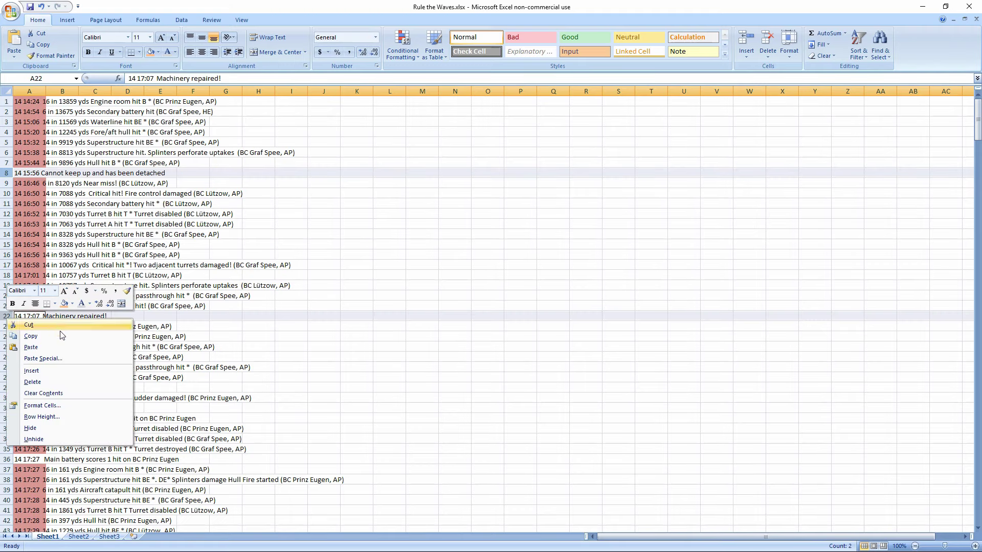
click(46, 380)
Delete the unhighlighted rows 27, 29, 30 and 34, holding the flooding, rudder repair and battery score entries.
click(7, 367)
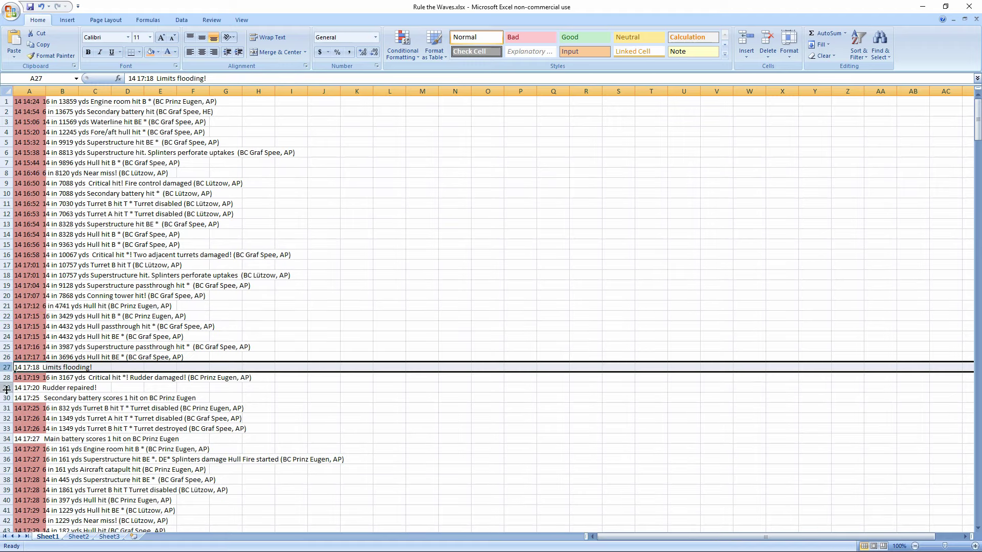
drag(7, 387, 9, 395)
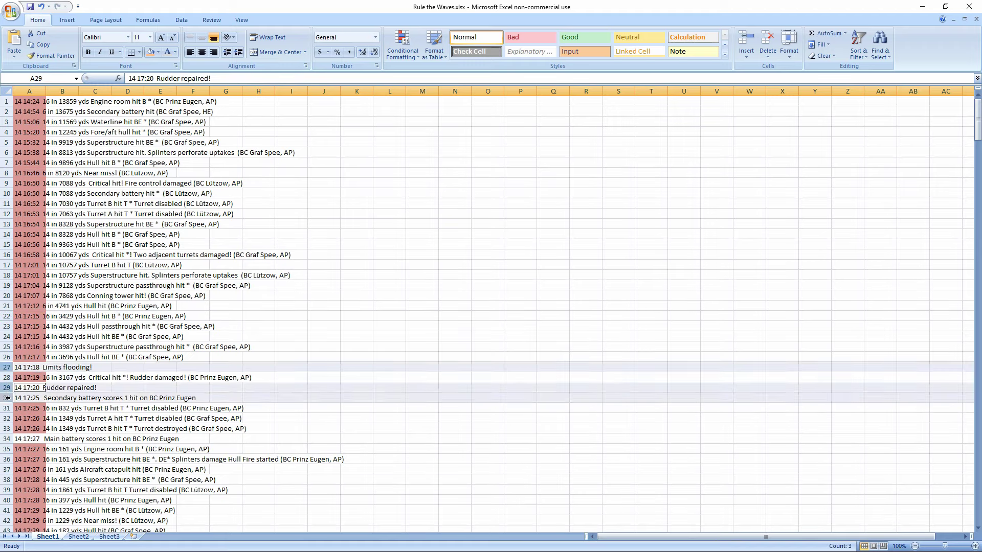
ctrl+click(7, 438)
right_click(7, 438)
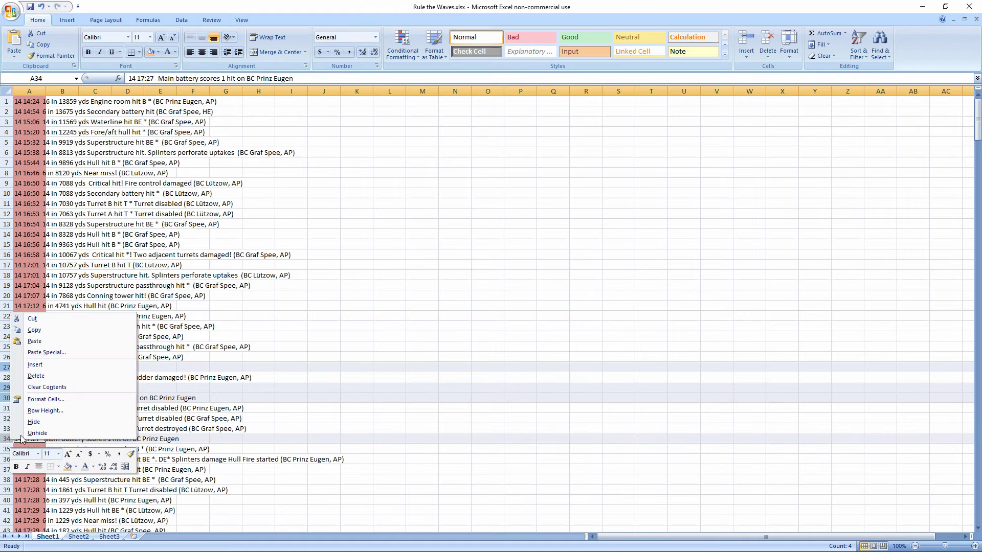
click(50, 376)
click(166, 296)
Delete the unhighlighted rows 60, 65, 80, 81 and 84, holding the battery score, torpedo and sinking entries.
scroll(158, 227, down, 16)
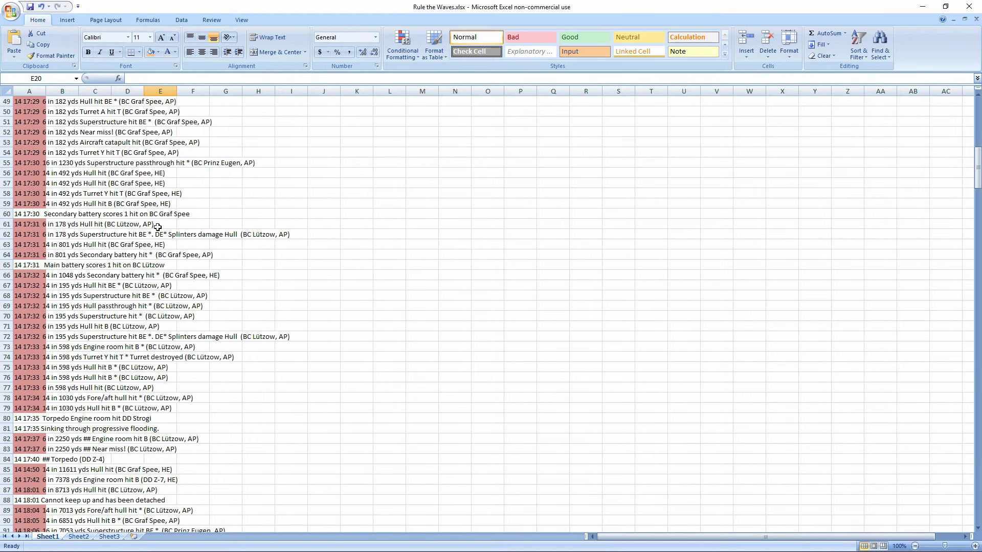
click(7, 214)
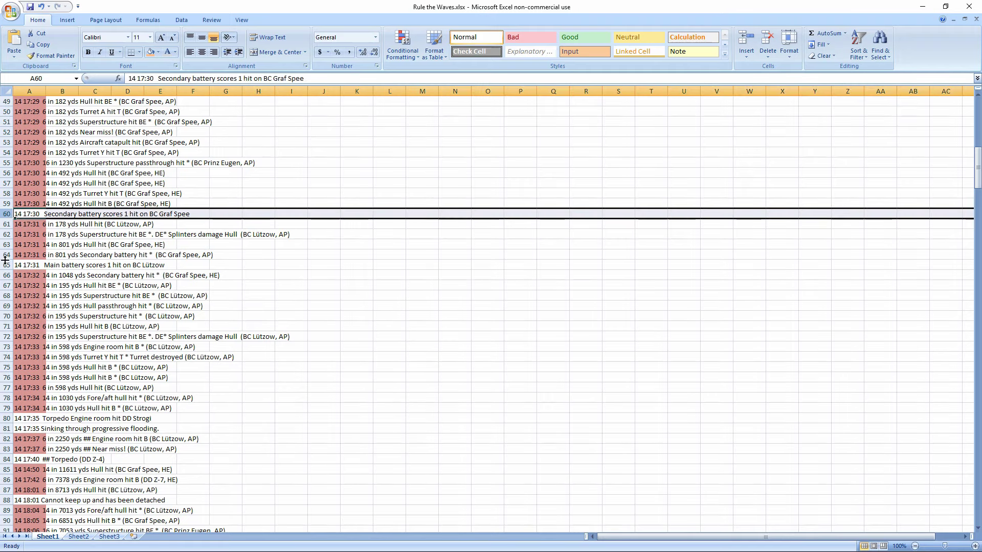
ctrl+click(5, 265)
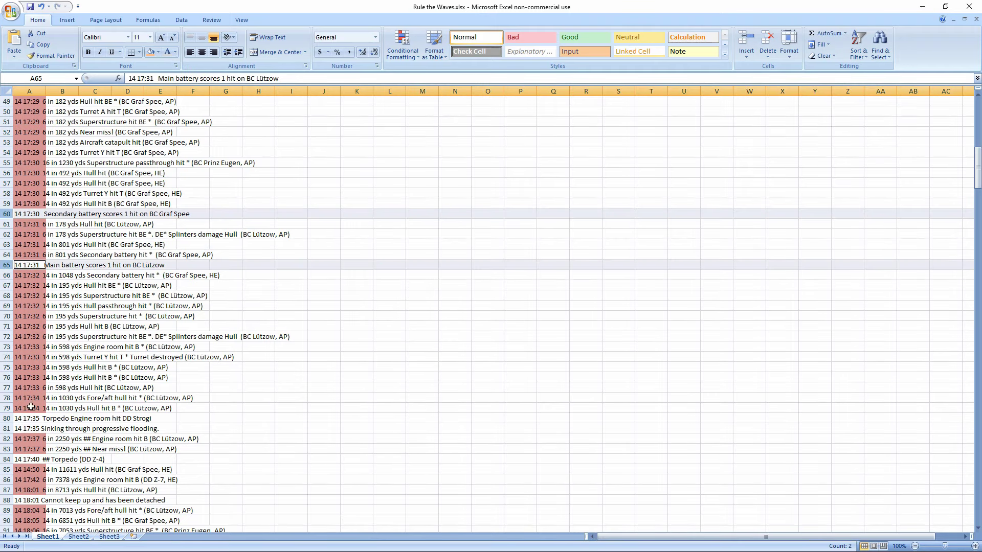
ctrl+click(7, 419)
ctrl+click(6, 428)
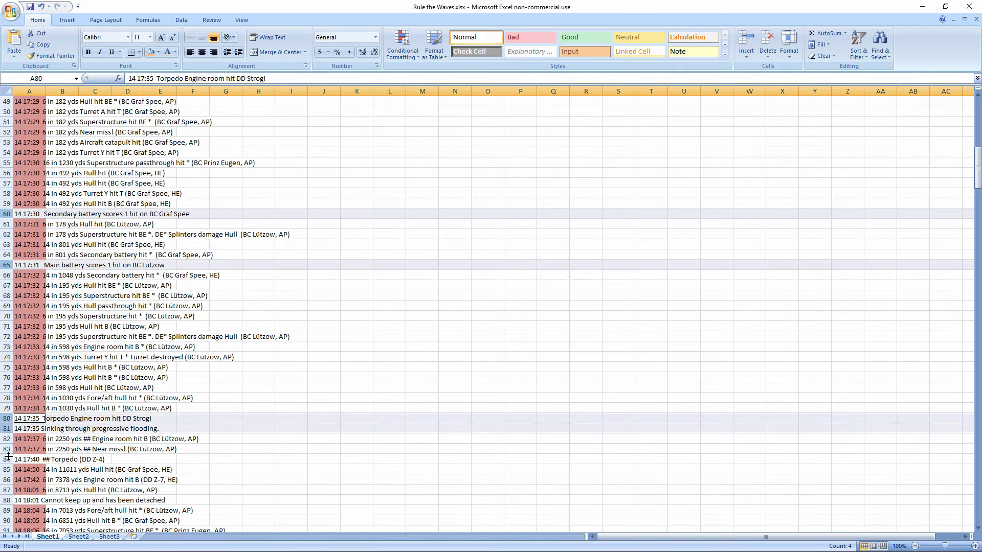
ctrl+click(6, 459)
right_click(32, 418)
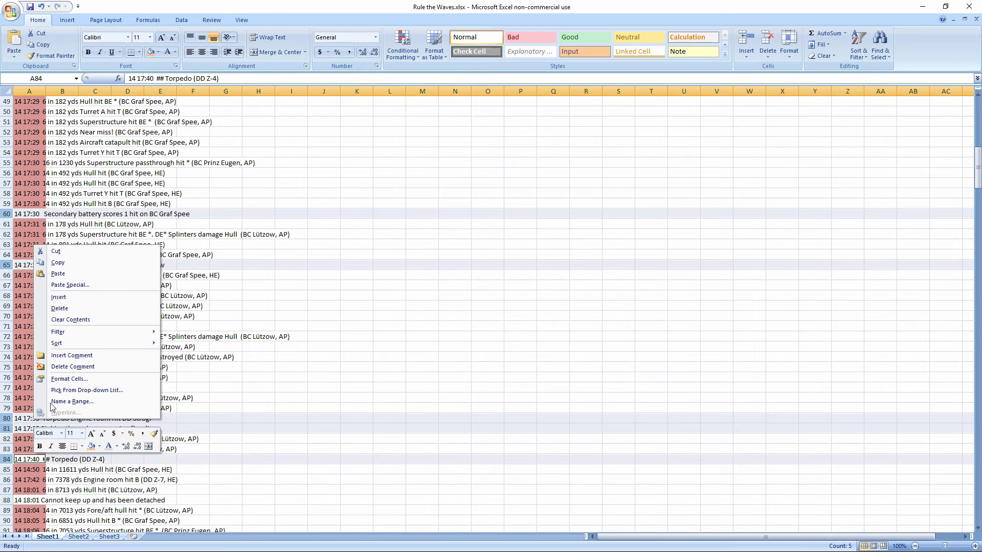
click(74, 310)
Delete the unhighlighted rows 83, 92, 95, 99, 114, 115, 118, 121 and 126 to 128 together.
scroll(75, 310, down, 5)
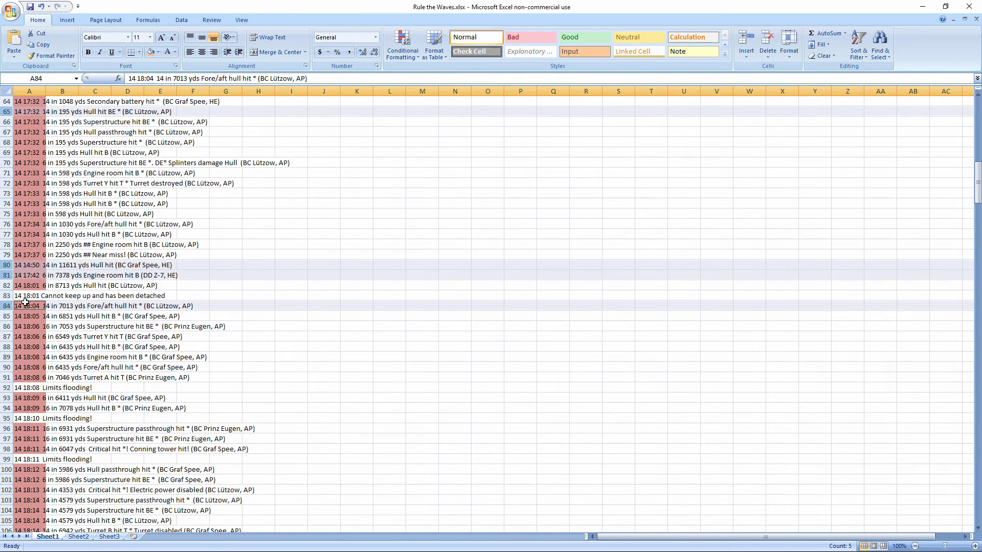
click(7, 297)
ctrl+click(7, 387)
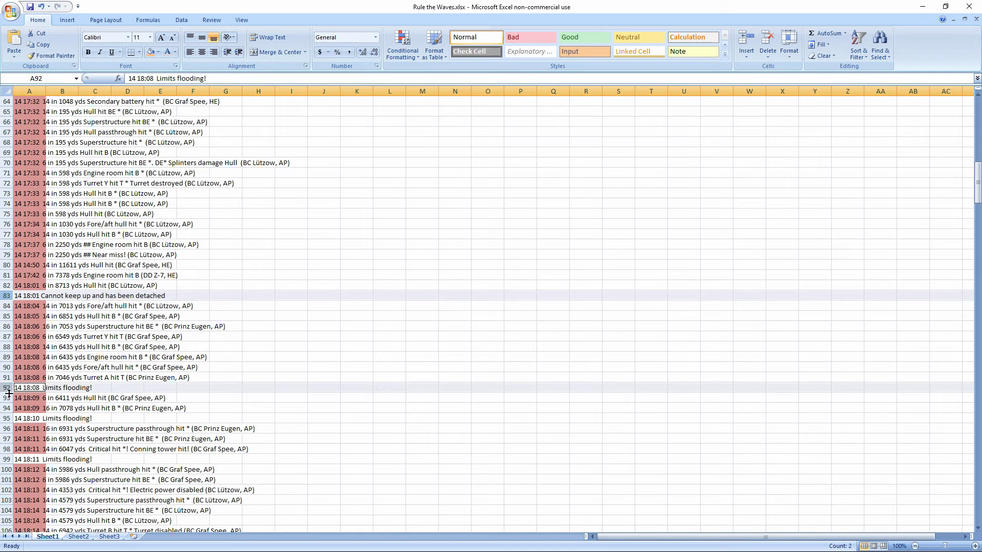
ctrl+click(7, 418)
ctrl+click(7, 459)
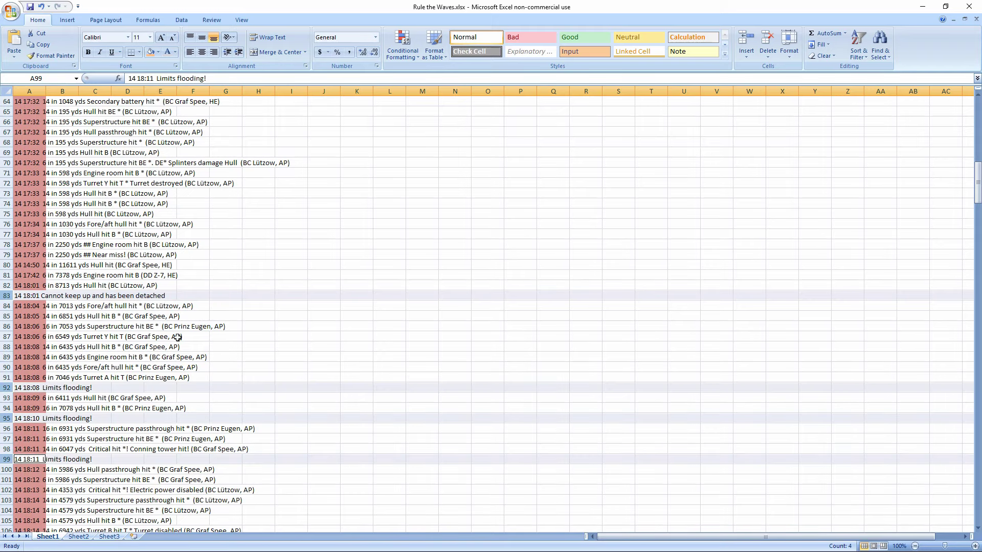
scroll(139, 274, down, 5)
scroll(139, 274, down, 4)
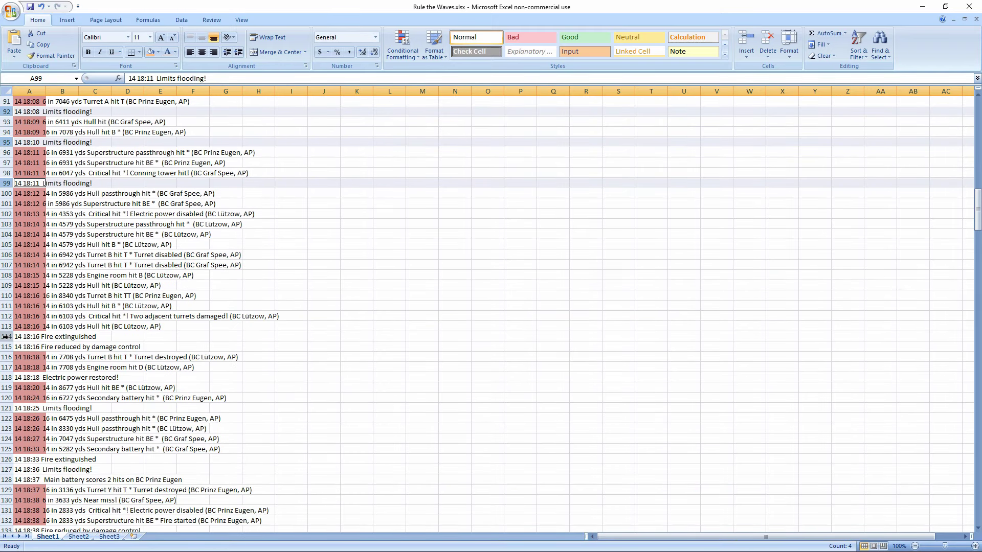
ctrl+drag(7, 337, 6, 346)
ctrl+click(6, 377)
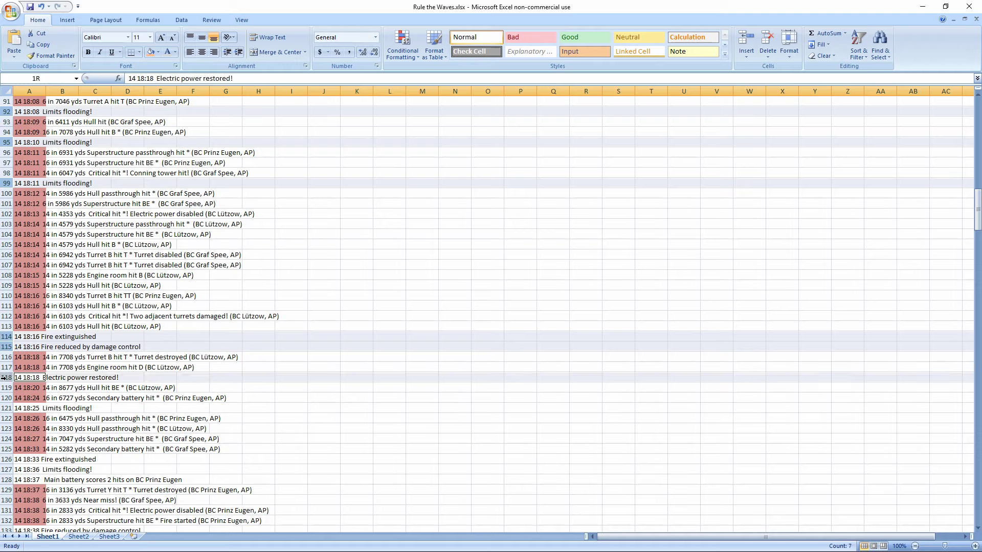
ctrl+click(5, 408)
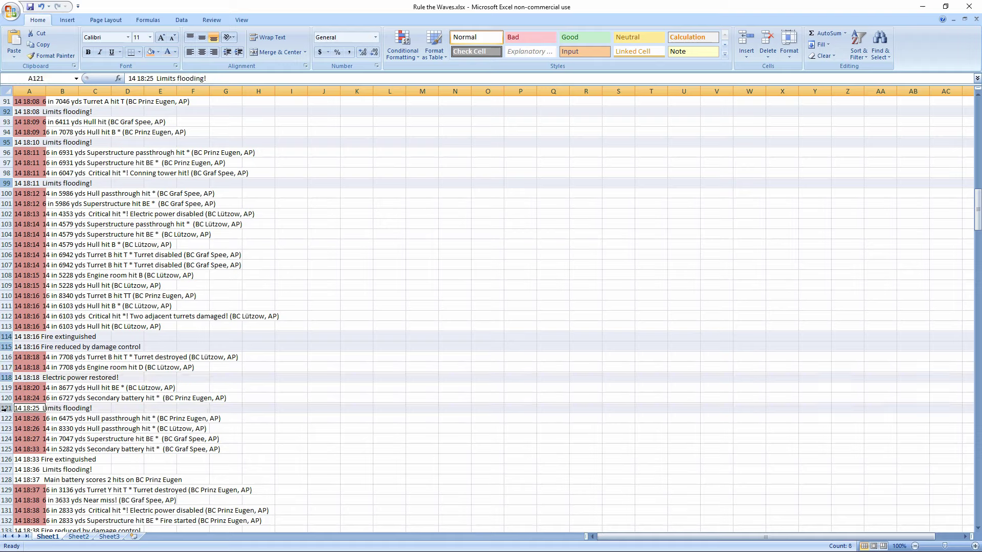
ctrl+click(4, 461)
mouse_move(4, 464)
ctrl+mouse_down()
mouse_move(5, 490)
mouse_move(4, 481)
ctrl+mouse_up()
right_click(38, 471)
click(63, 361)
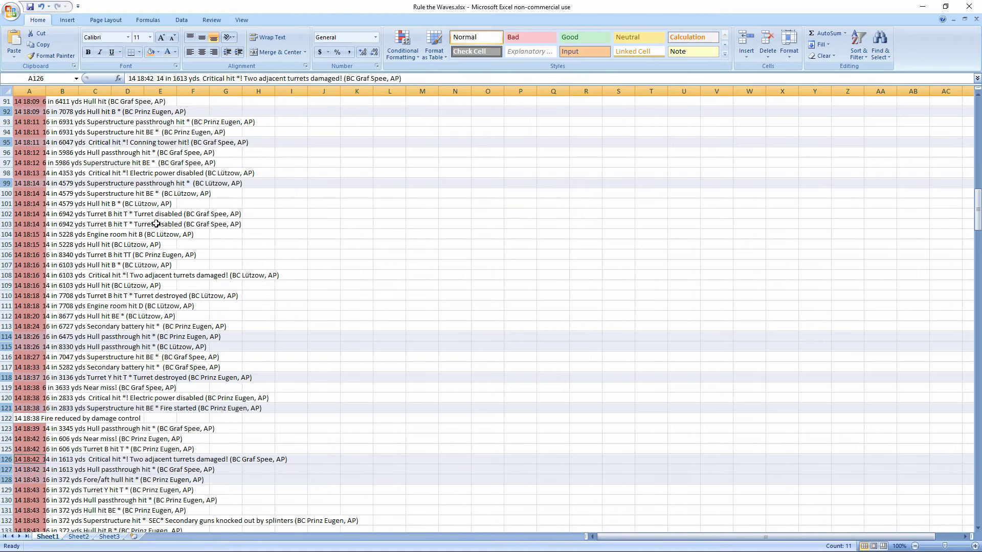
scroll(108, 214, up, 1)
scroll(109, 213, down, 1)
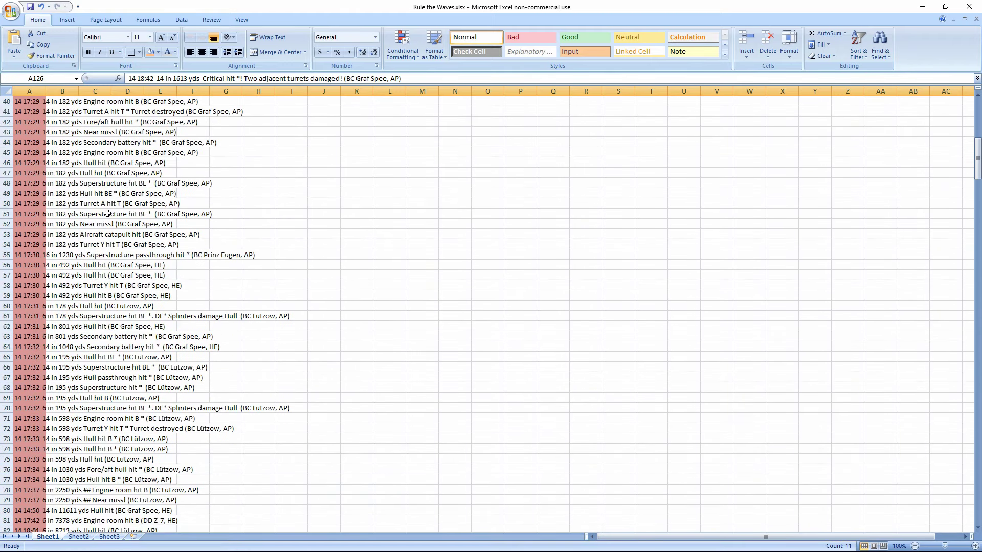
scroll(108, 214, down, 7)
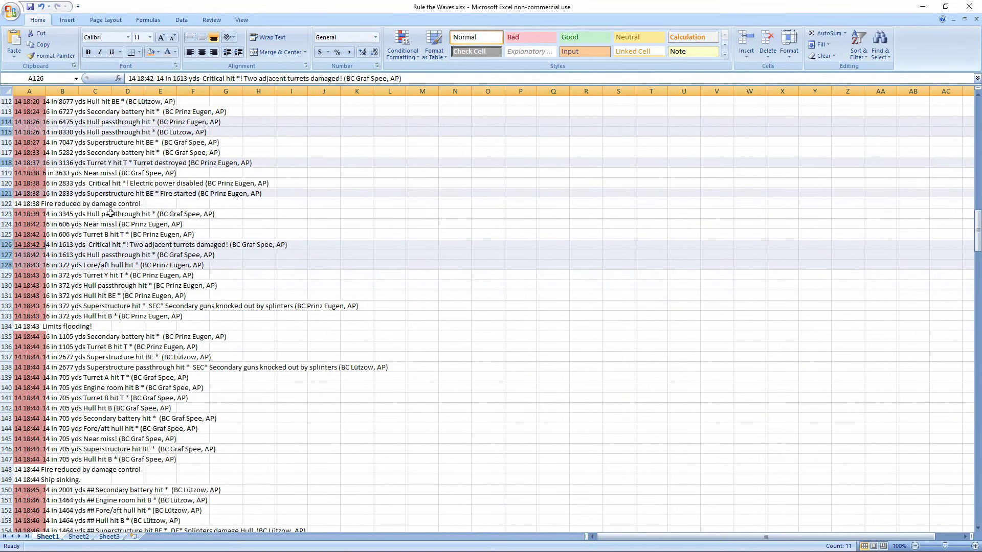
click(6, 204)
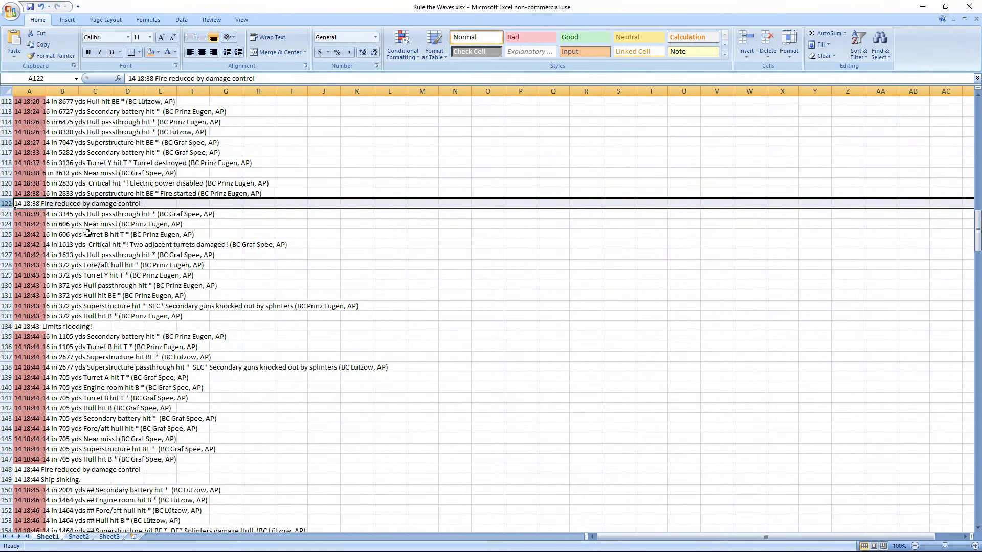
ctrl+click(6, 327)
ctrl+drag(5, 469, 5, 479)
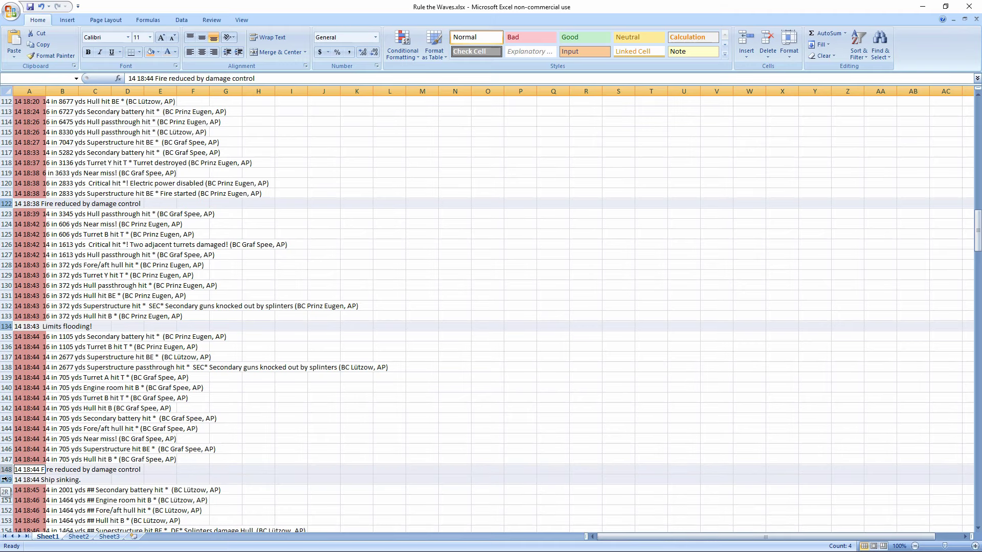
scroll(69, 286, down, 10)
scroll(69, 286, down, 6)
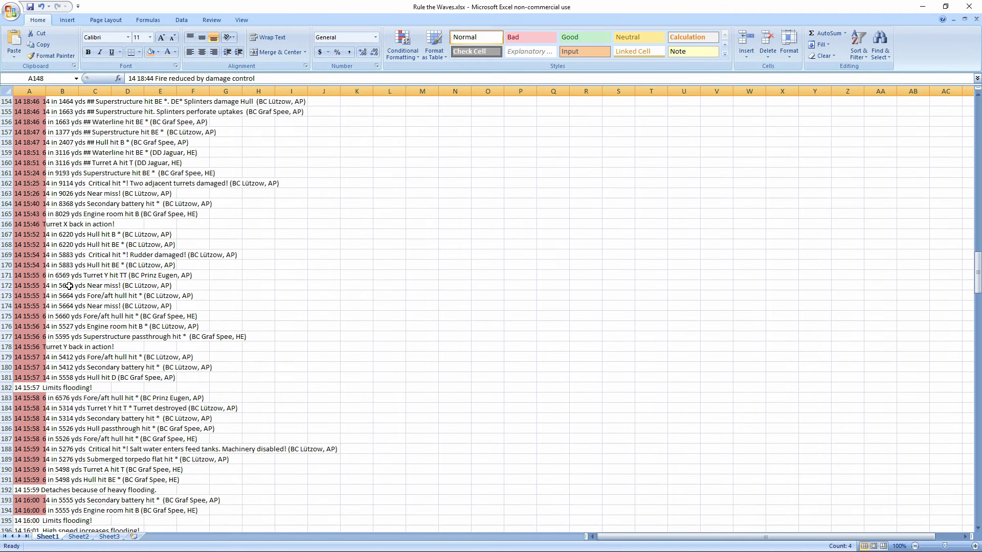
ctrl+click(6, 328)
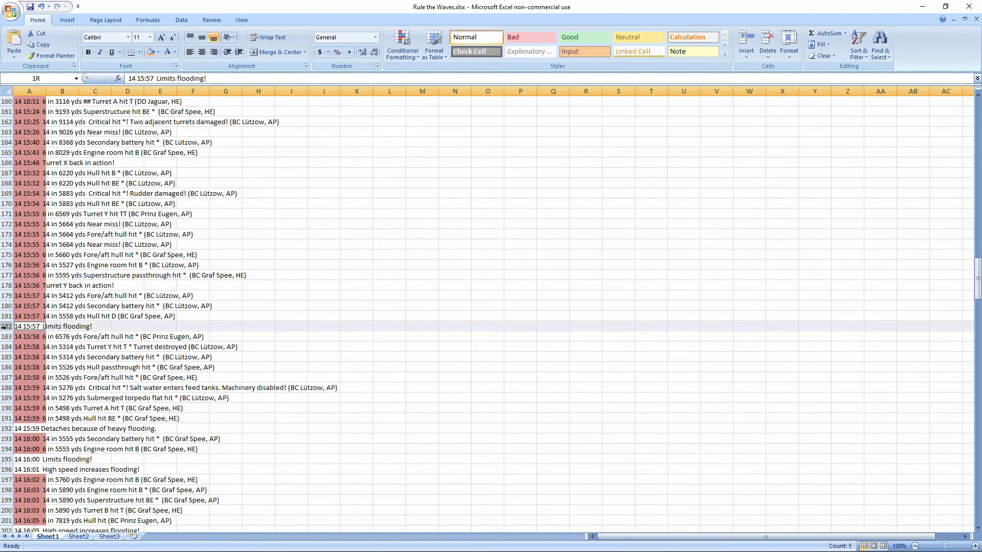
ctrl+click(5, 428)
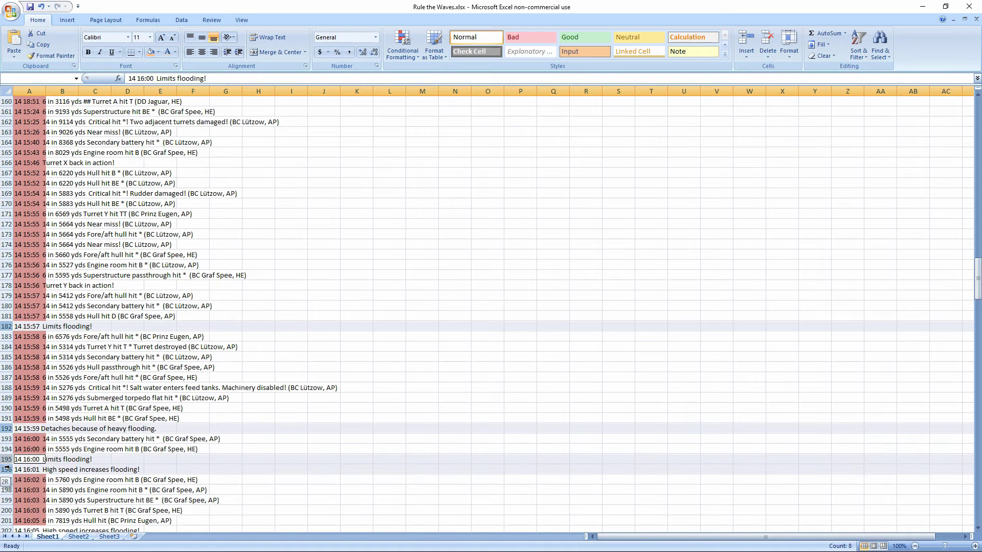
ctrl+drag(5, 459, 5, 469)
scroll(186, 327, down, 9)
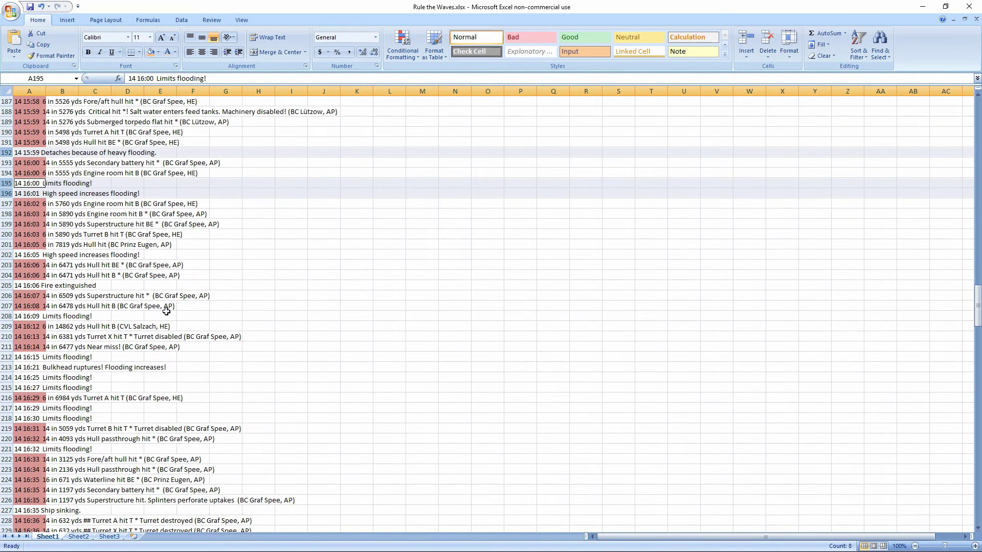
scroll(166, 312, up, 20)
scroll(141, 208, up, 20)
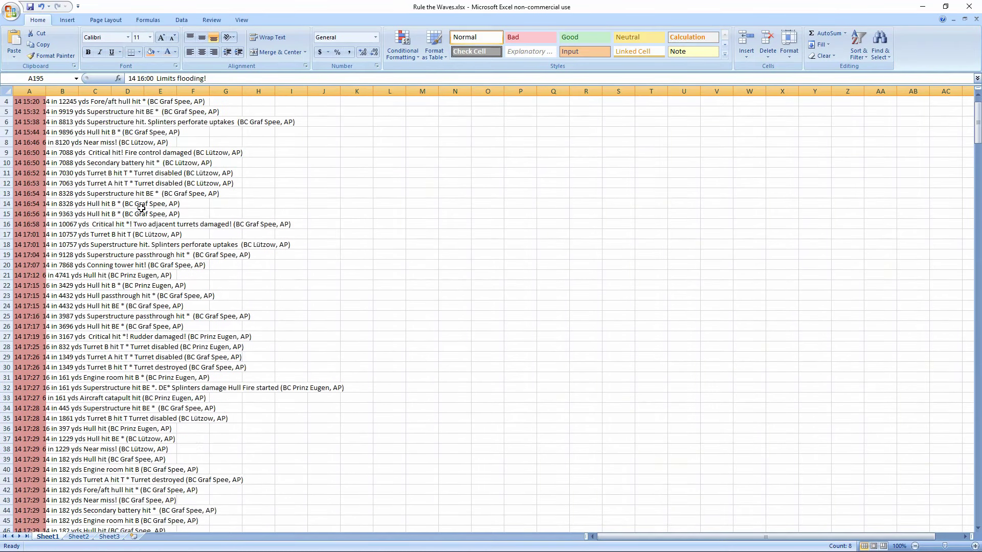
scroll(141, 208, up, 1)
Split column A into separate day, time and hit text columns with Text to Columns, using fixed width and the suggested breaks.
click(8, 90)
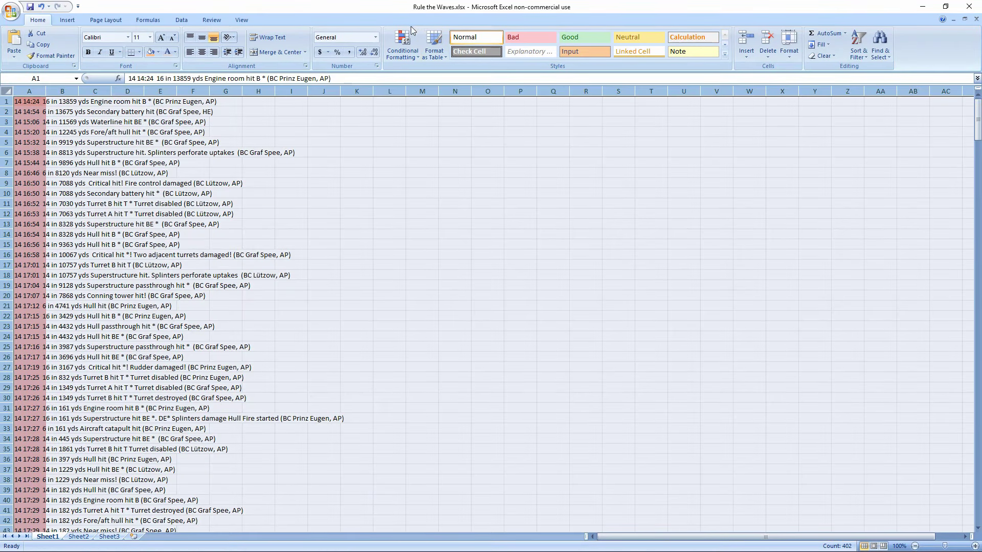
click(180, 20)
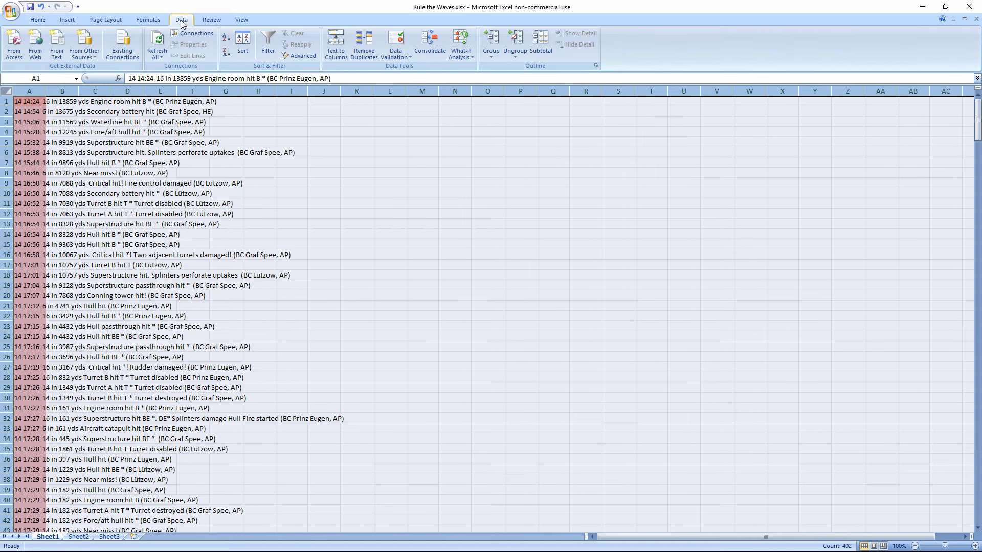
click(185, 149)
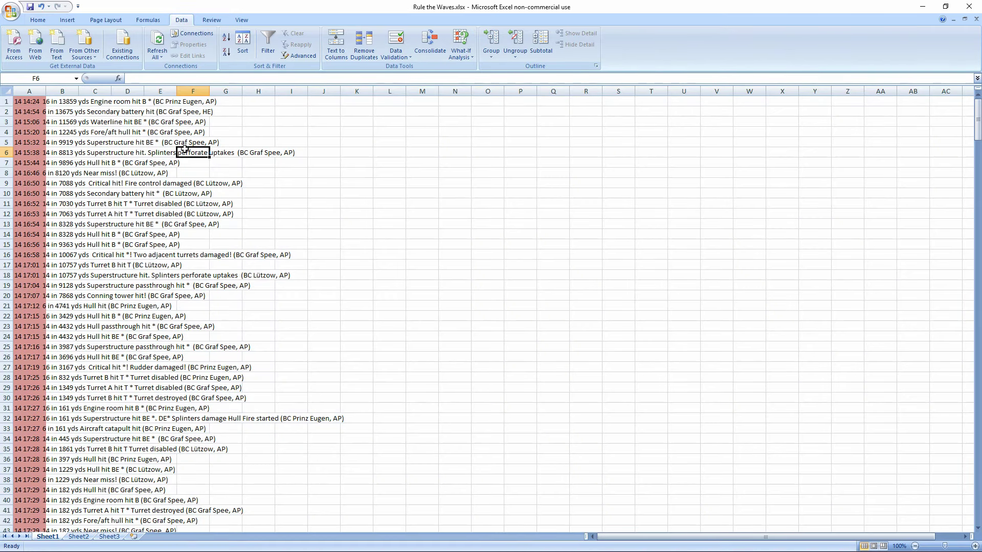
click(38, 91)
click(336, 44)
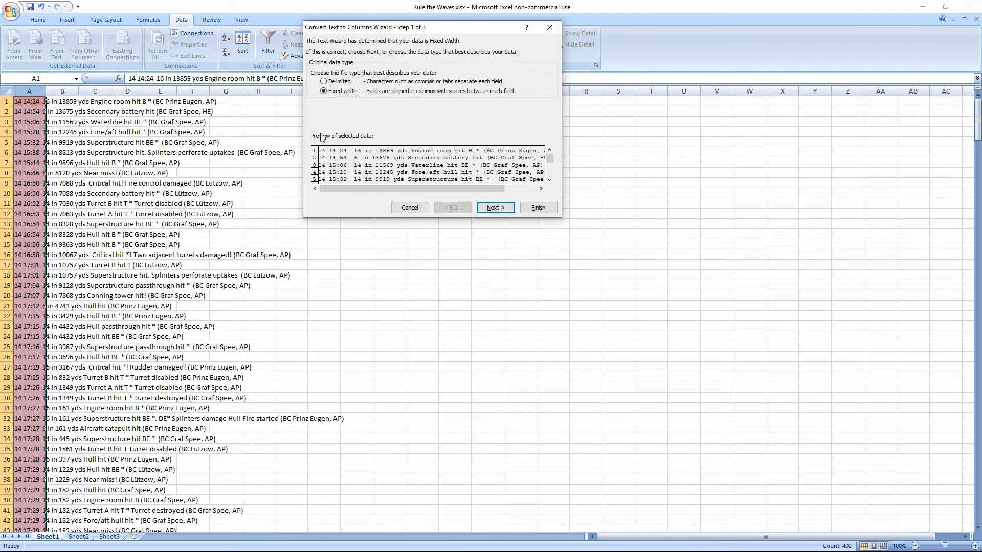
click(496, 208)
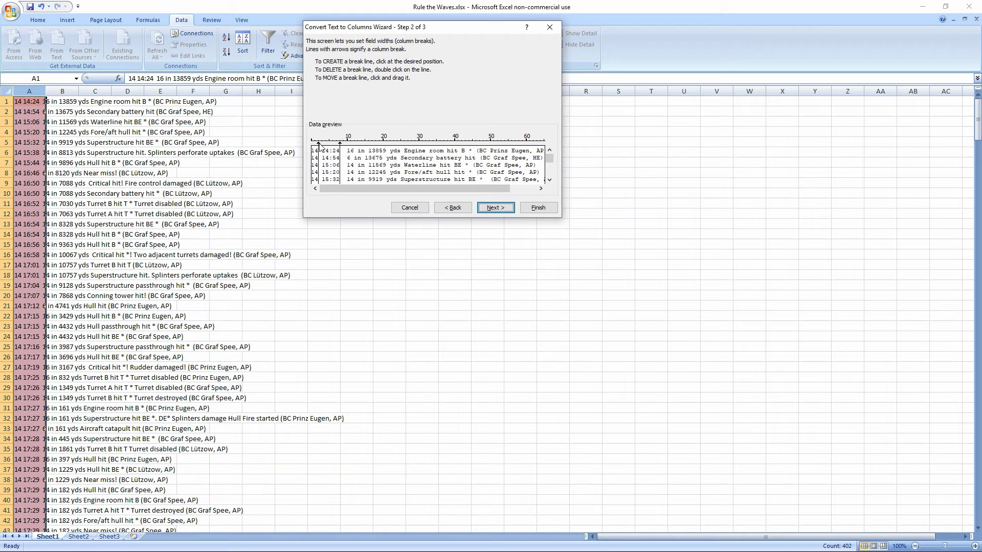
drag(431, 188, 502, 190)
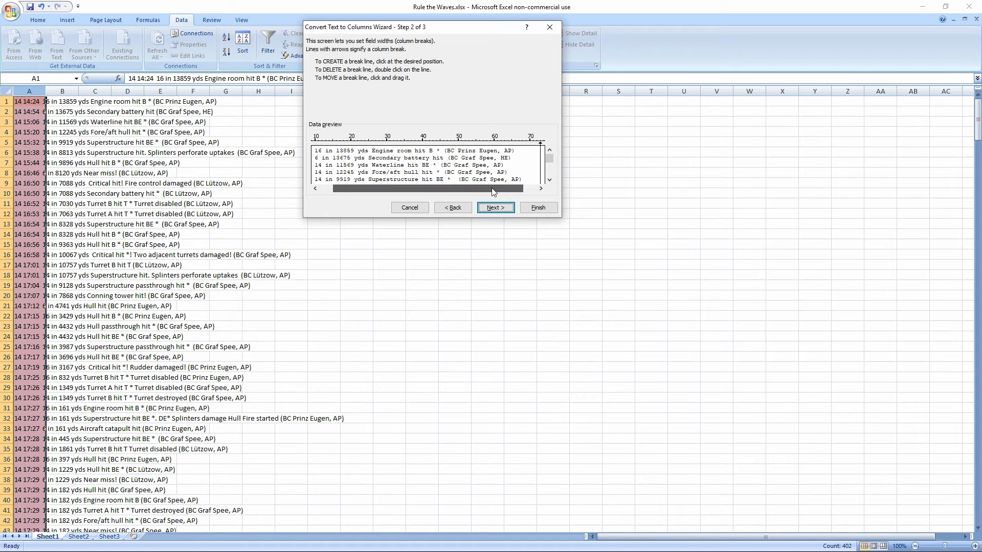
click(538, 208)
click(328, 248)
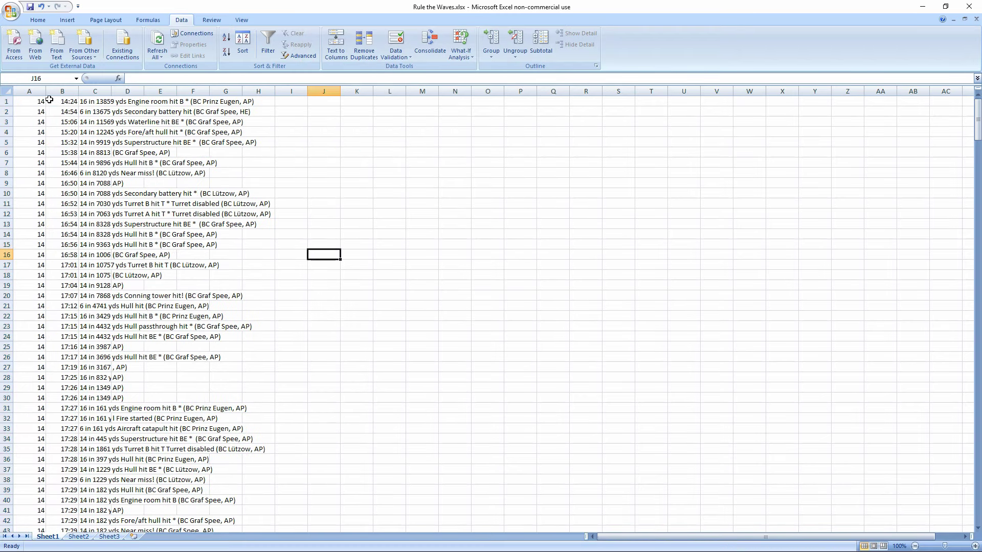
Copy column A's formatting onto the whole sheet with Format Painter.
click(26, 90)
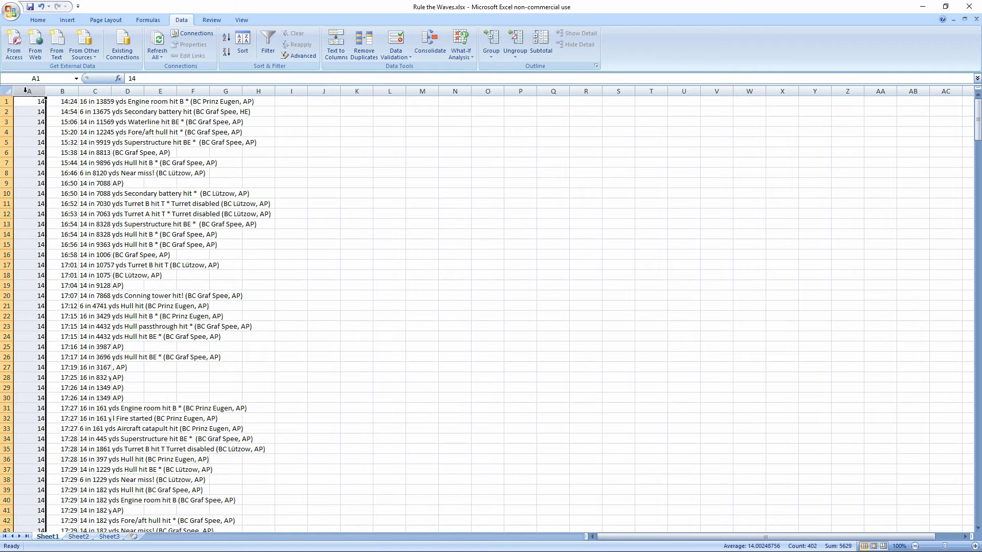
click(38, 20)
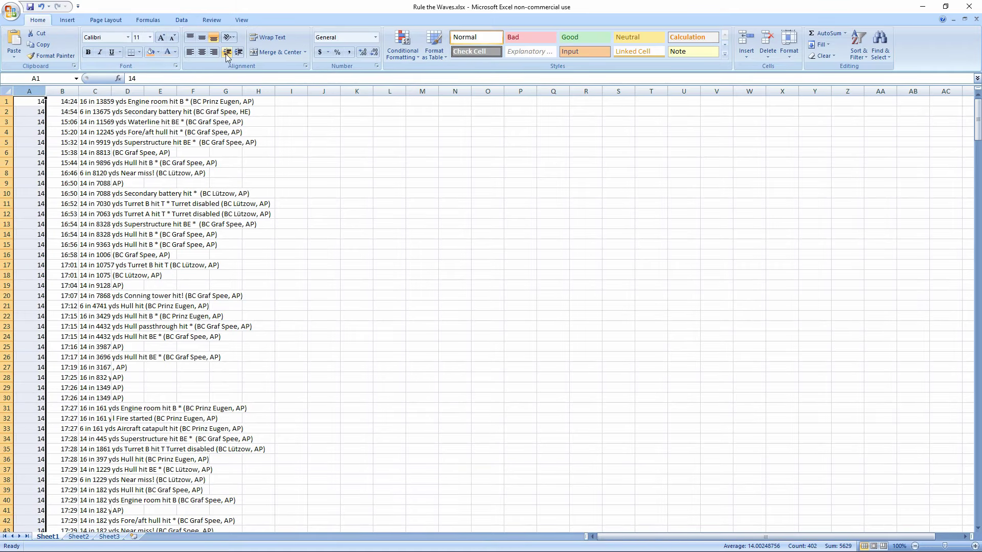
click(49, 56)
click(7, 91)
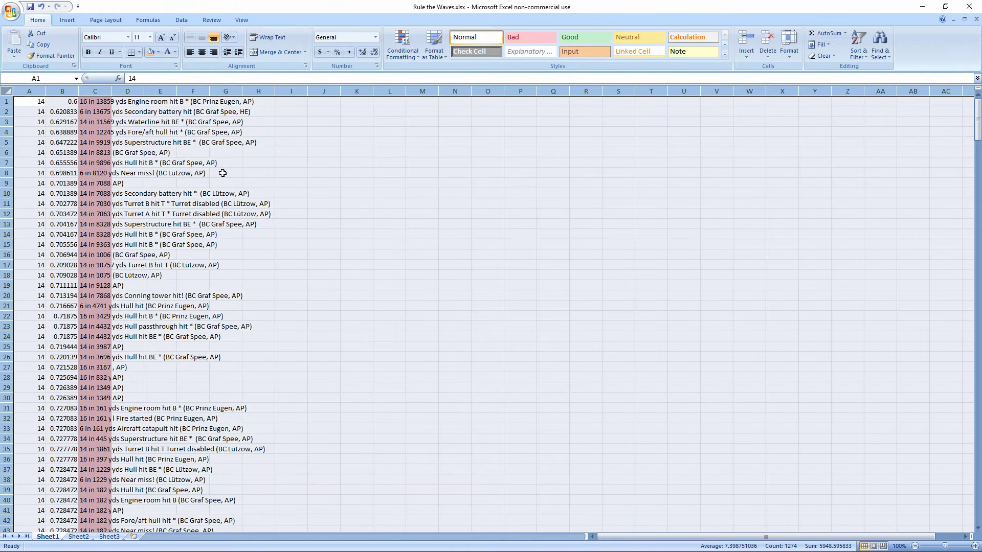
click(389, 224)
click(287, 179)
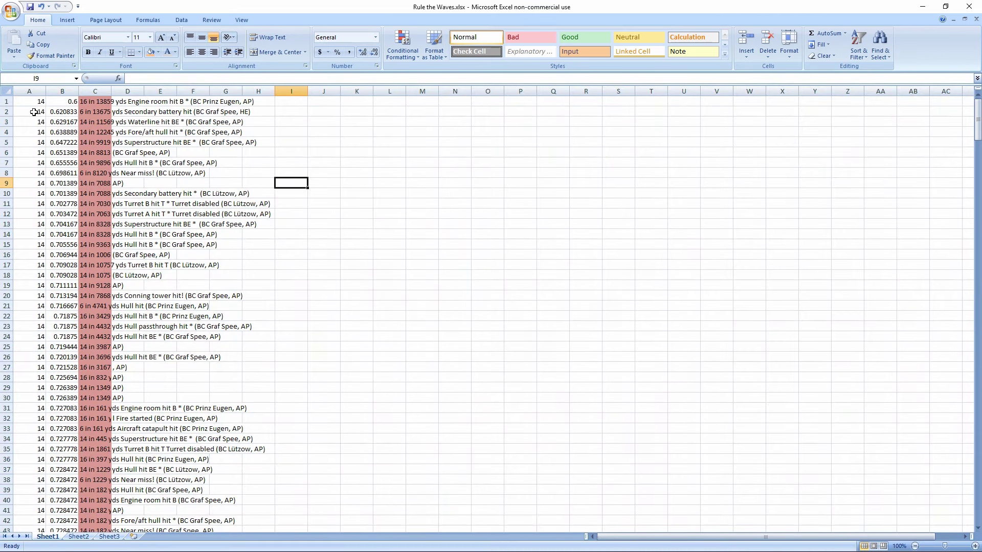
Delete columns A and B, holding the day and time values.
drag(29, 92, 63, 92)
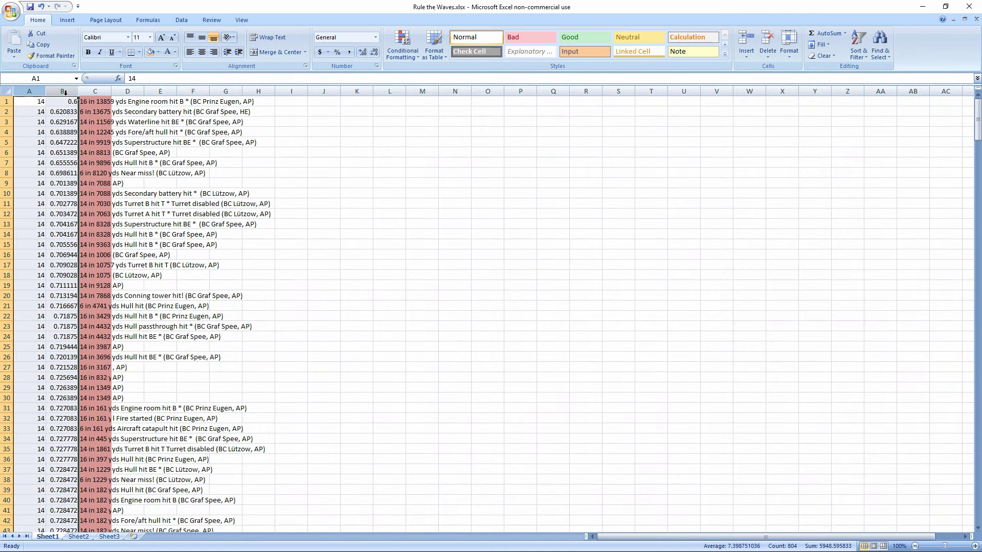
right_click(64, 93)
click(101, 162)
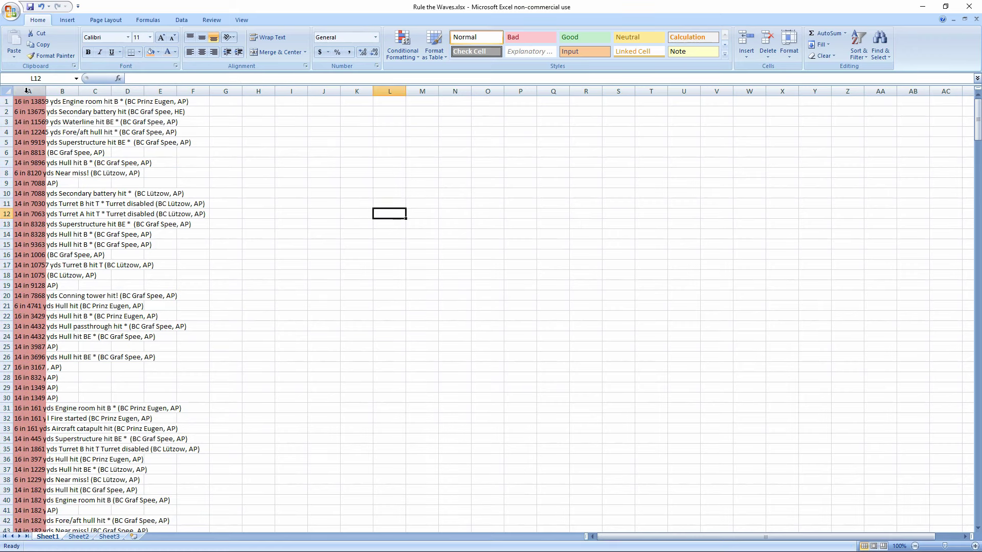
Sort column A by values from A to Z, continuing with the current selection only.
click(181, 20)
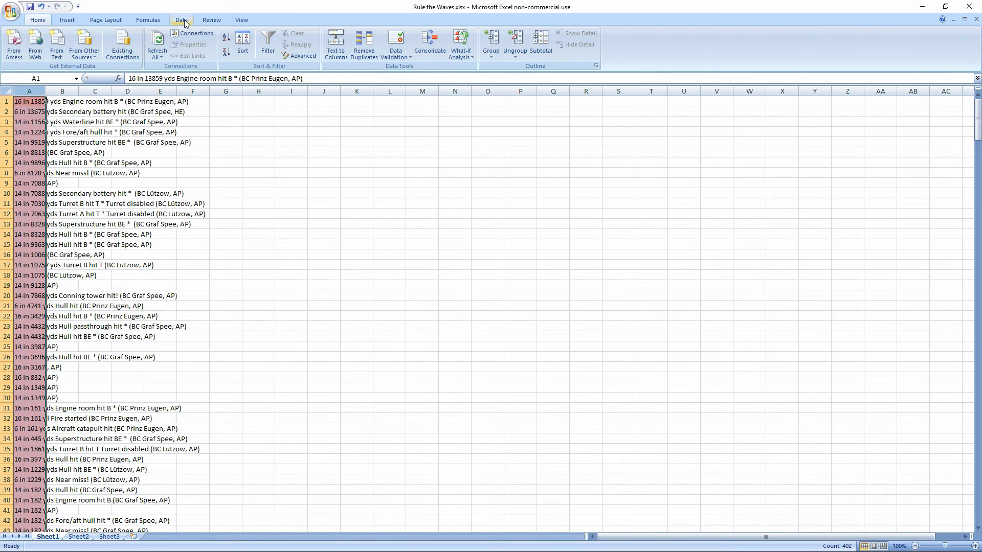
click(239, 45)
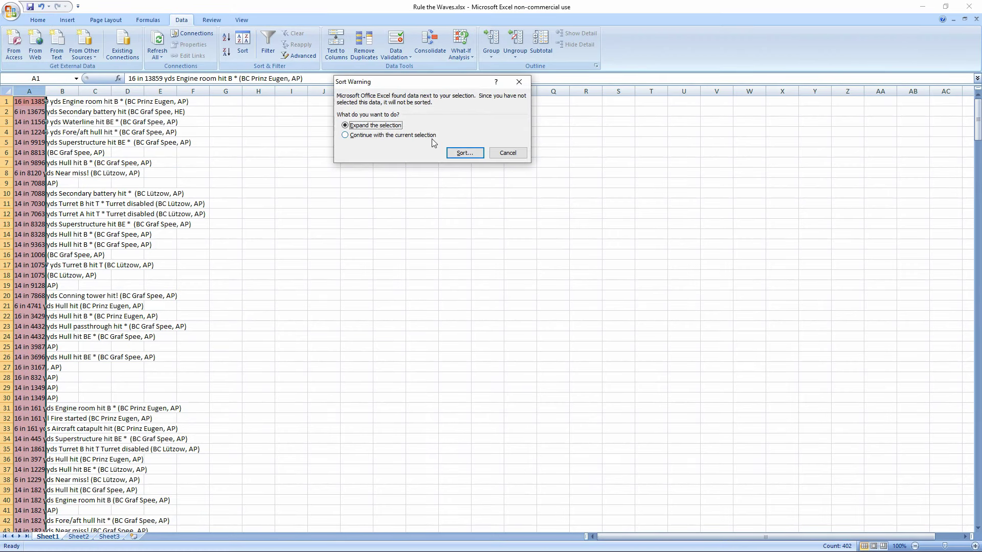
click(401, 136)
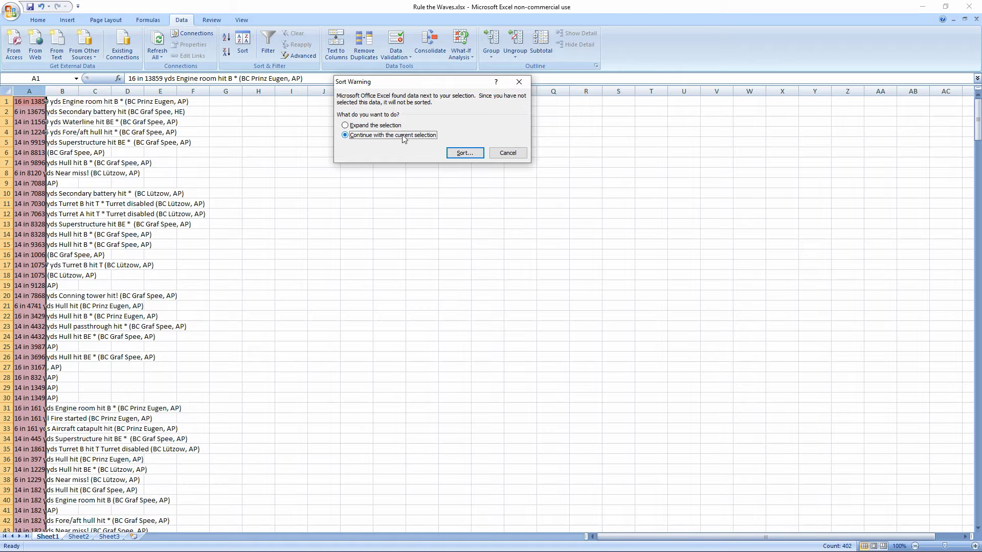
click(464, 153)
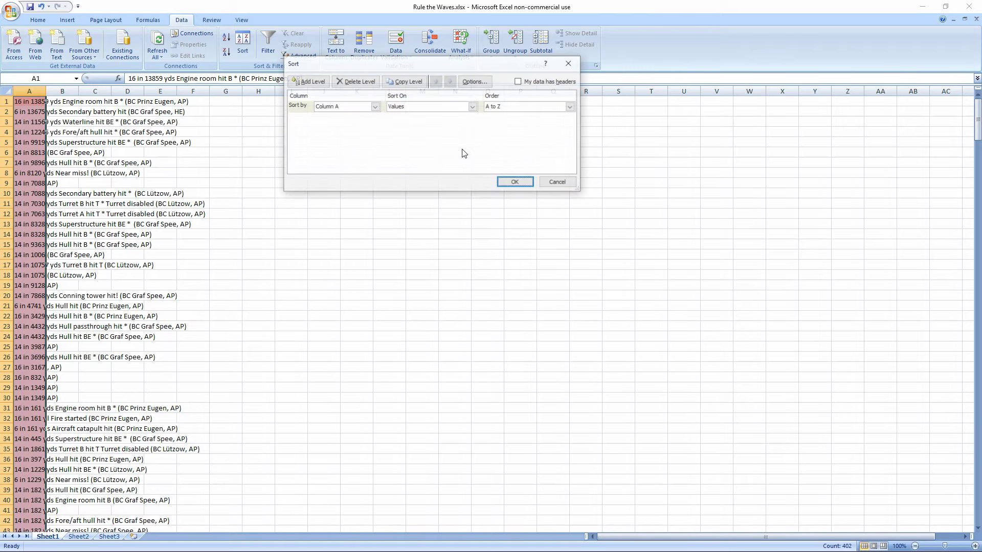
click(526, 184)
click(181, 212)
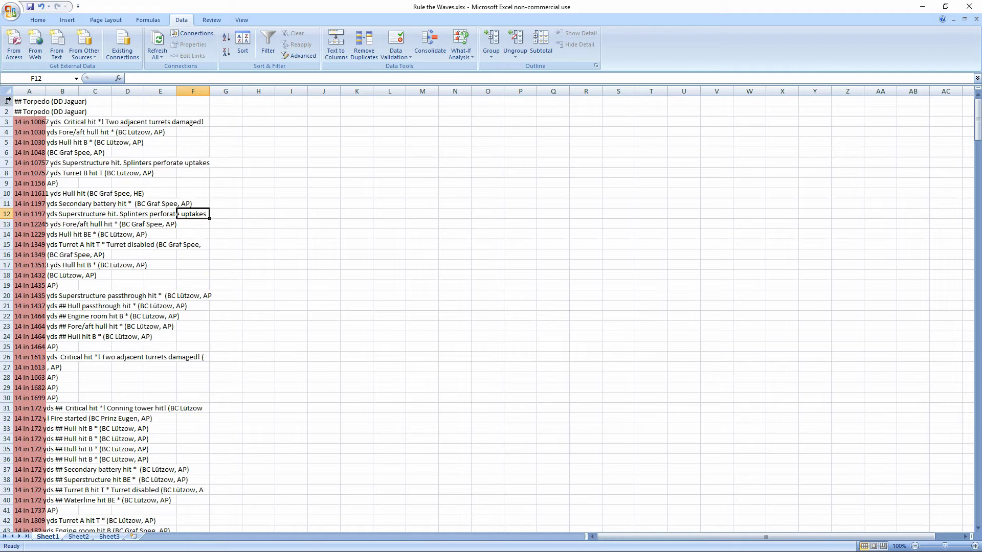
Delete rows 1 and 2 with the "## Torpedo (DD Jaguar)" entries and the non-hit rows 356 to 400 at the end of the list.
drag(7, 101, 40, 109)
click(97, 173)
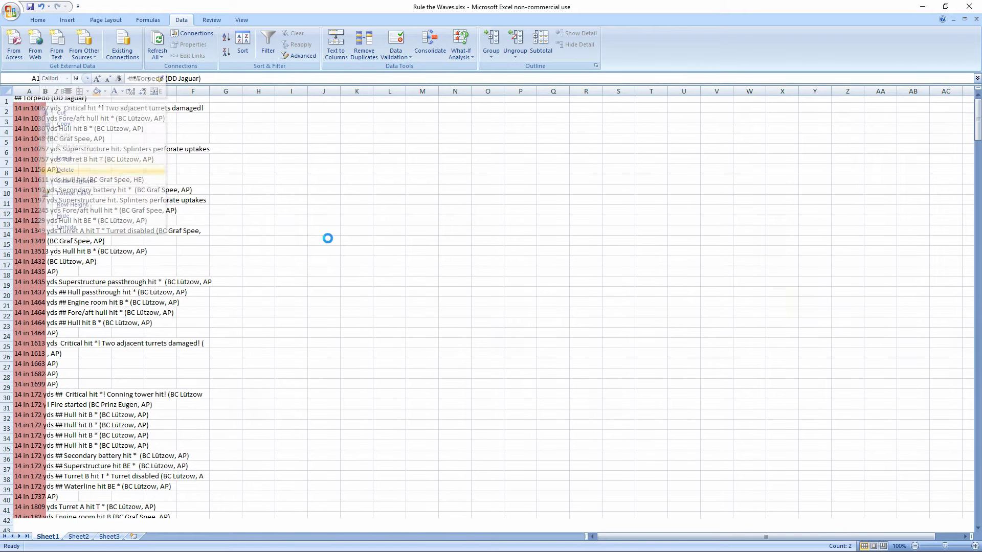
scroll(317, 199, down, 18)
scroll(317, 199, down, 12)
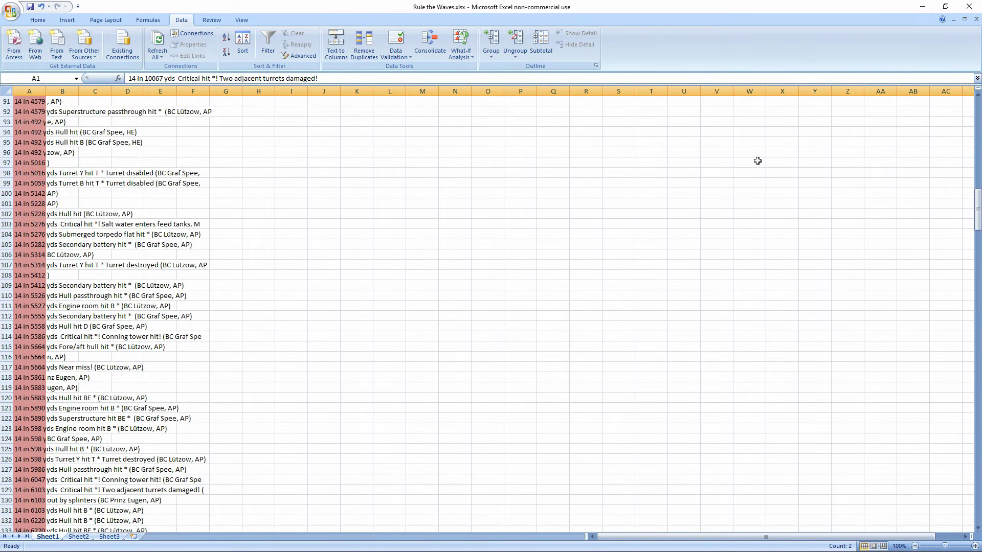
drag(977, 210, 978, 470)
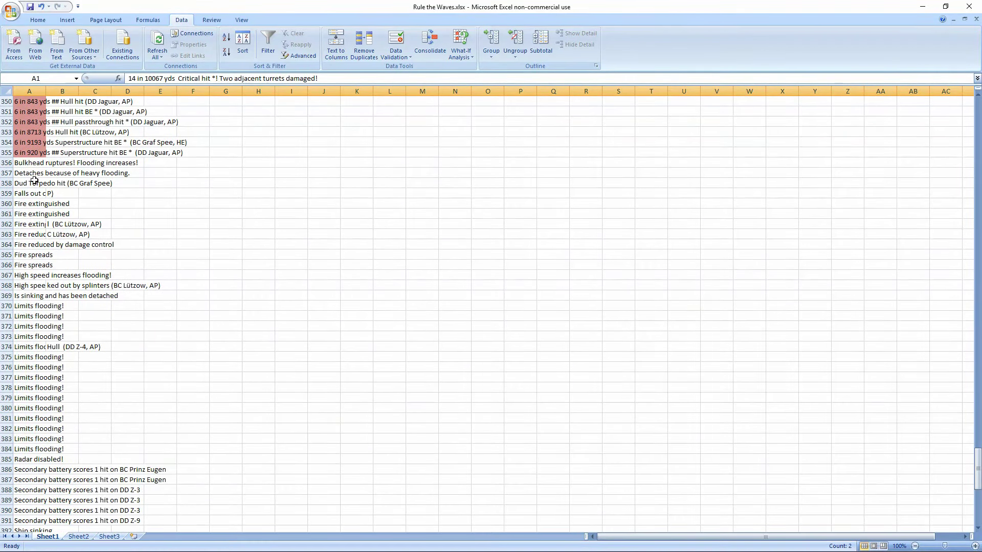
click(2, 163)
scroll(205, 251, down, 6)
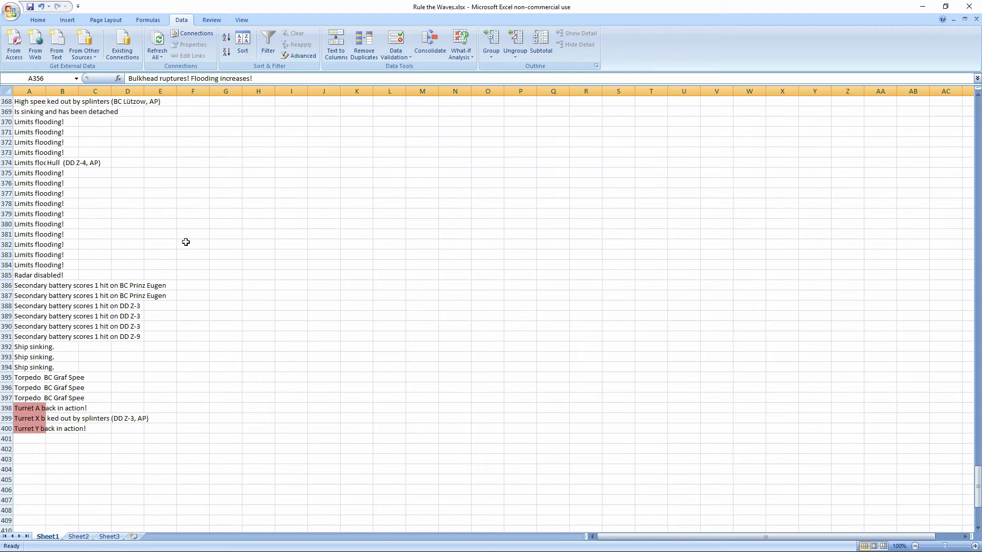
shift+click(2, 430)
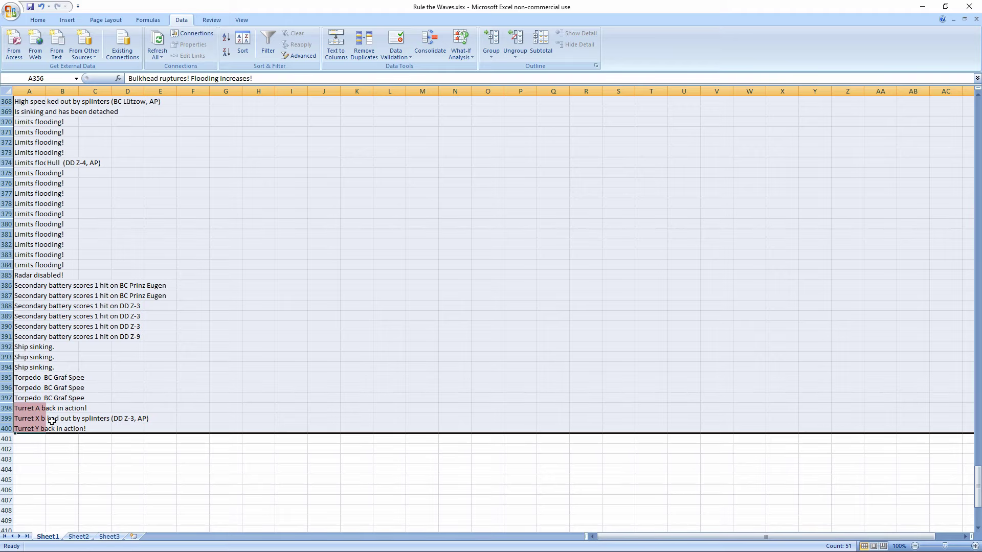
right_click(55, 370)
click(81, 436)
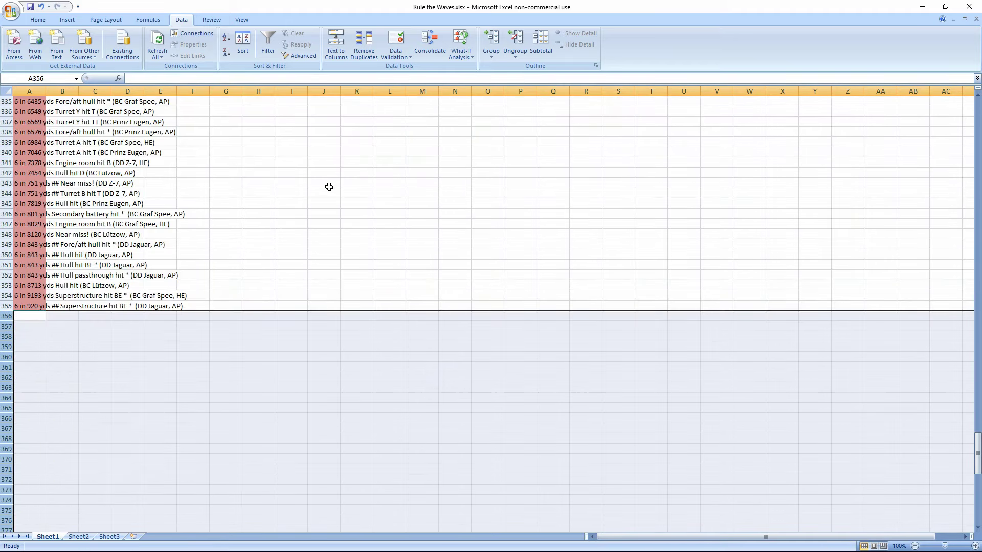
scroll(328, 185, down, 7)
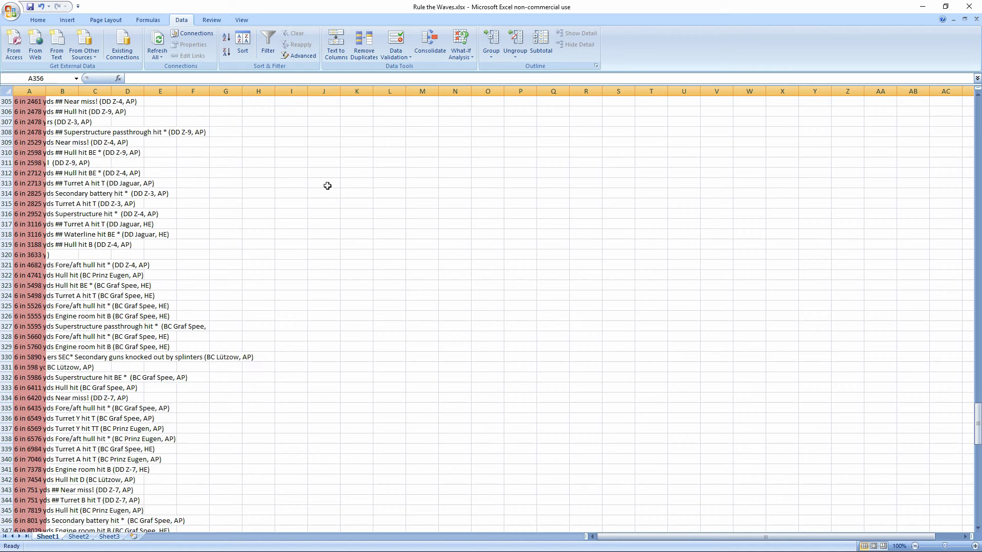
click(6, 397)
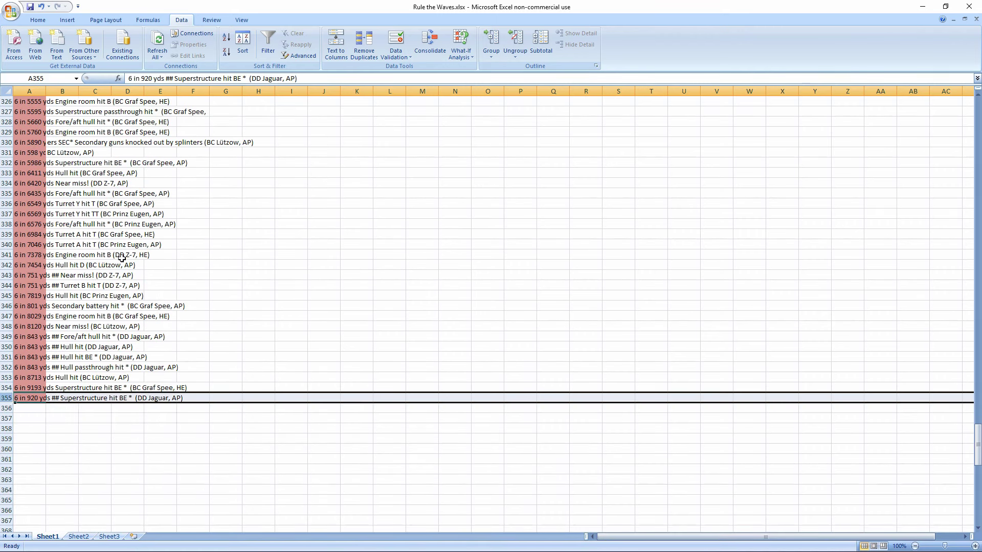
Delete the 6 in hit rows, from row 259 through row 355.
scroll(149, 236, up, 15)
scroll(149, 236, up, 14)
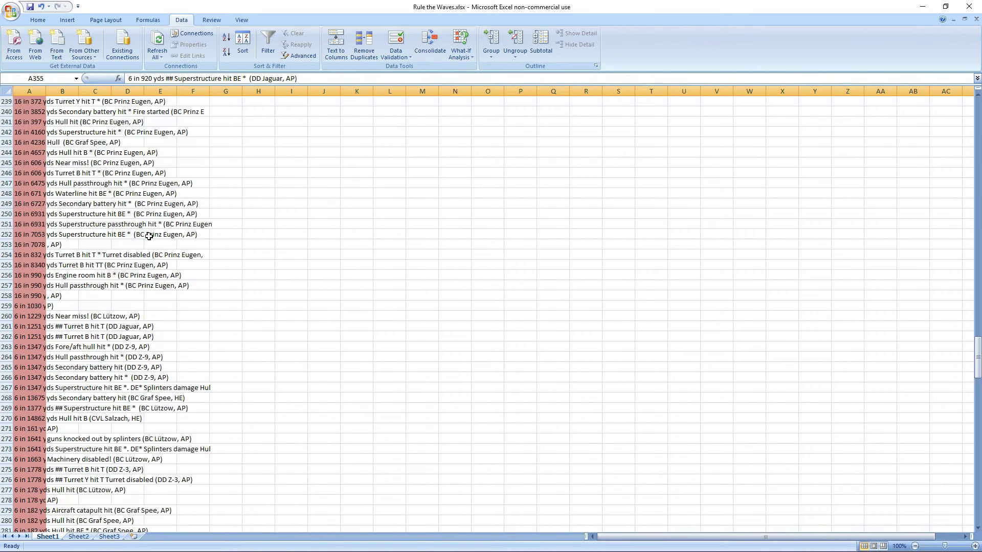
shift+click(6, 306)
right_click(7, 306)
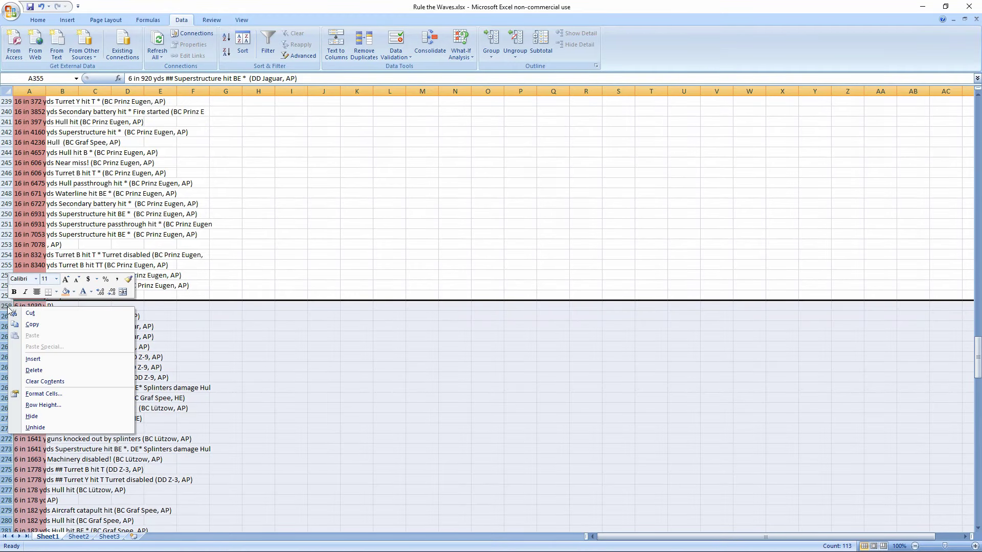
click(60, 369)
scroll(244, 231, up, 9)
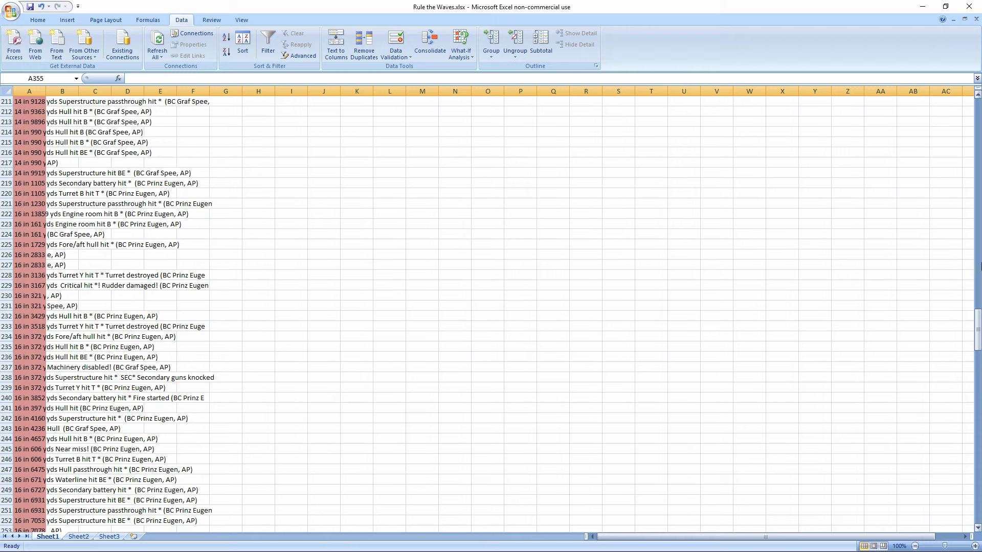
Insert three blank columns before the log entries in column A.
drag(979, 319, 978, 110)
click(159, 173)
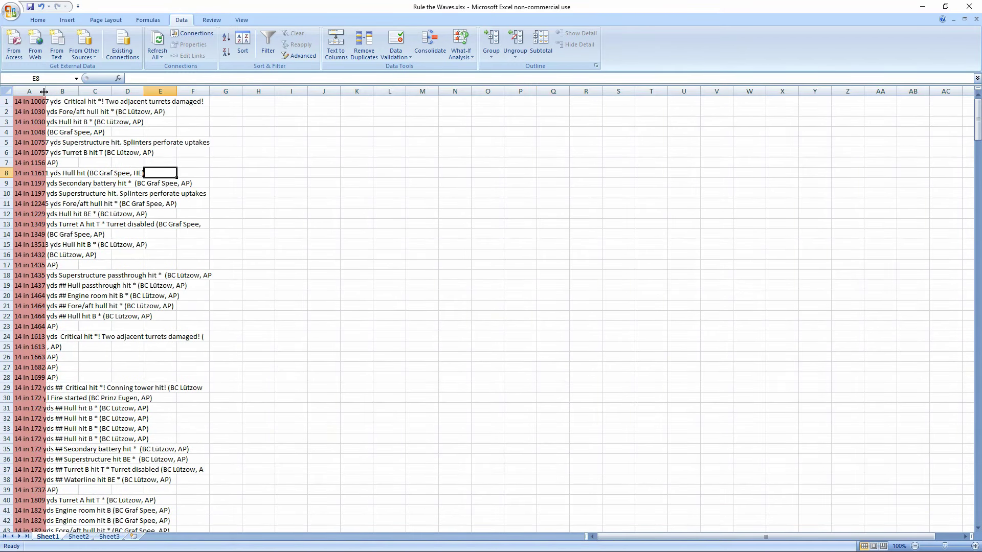
drag(29, 91, 62, 91)
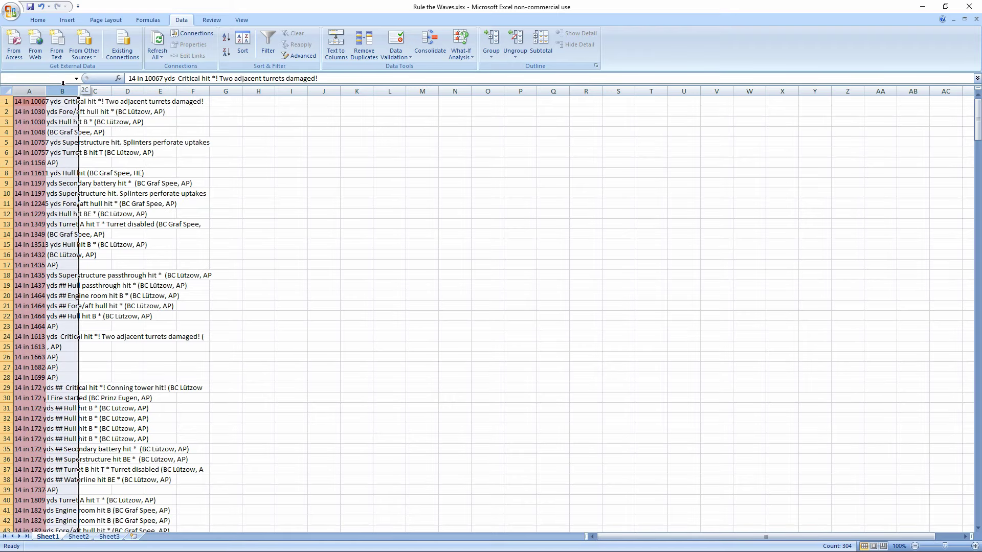
right_click(64, 89)
click(101, 137)
click(424, 262)
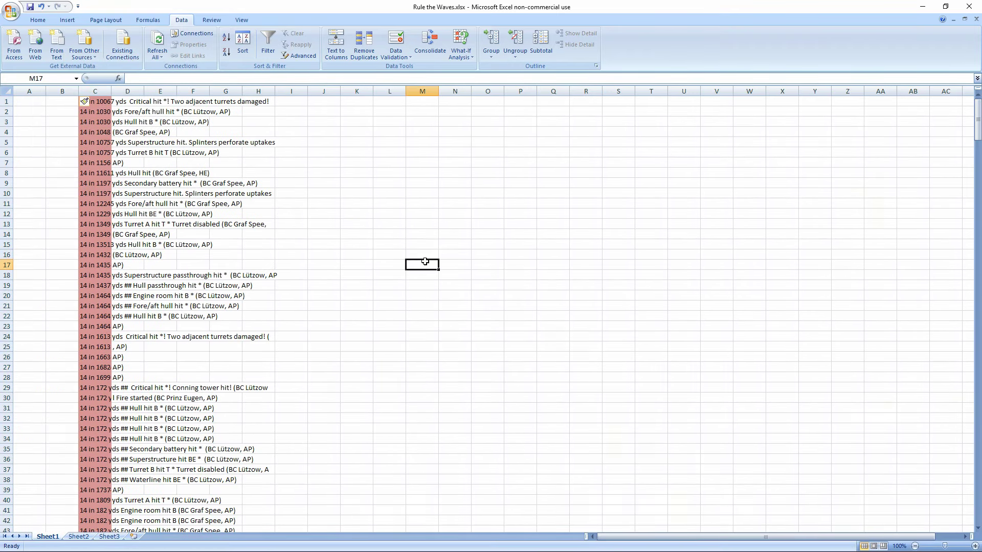
click(355, 247)
click(31, 103)
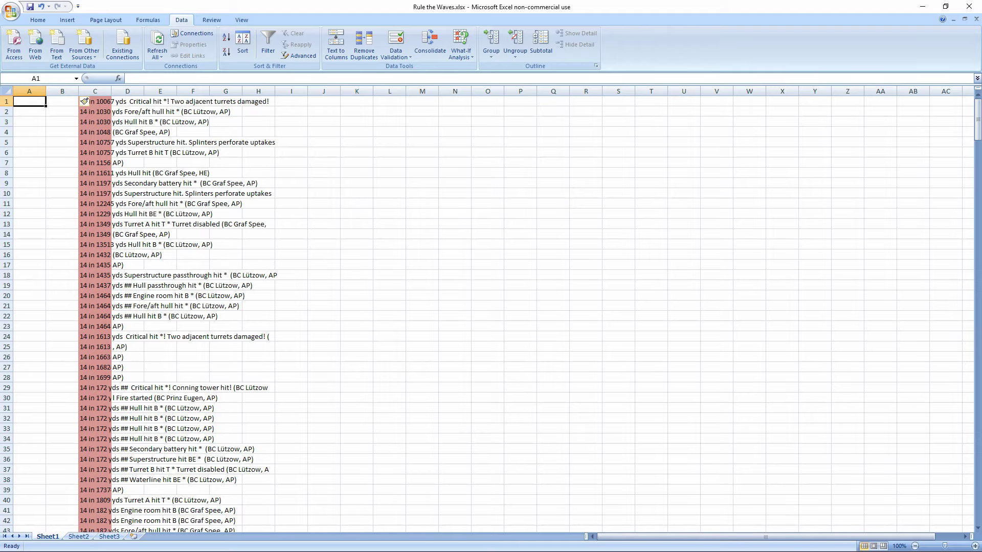
right_click(29, 91)
click(38, 142)
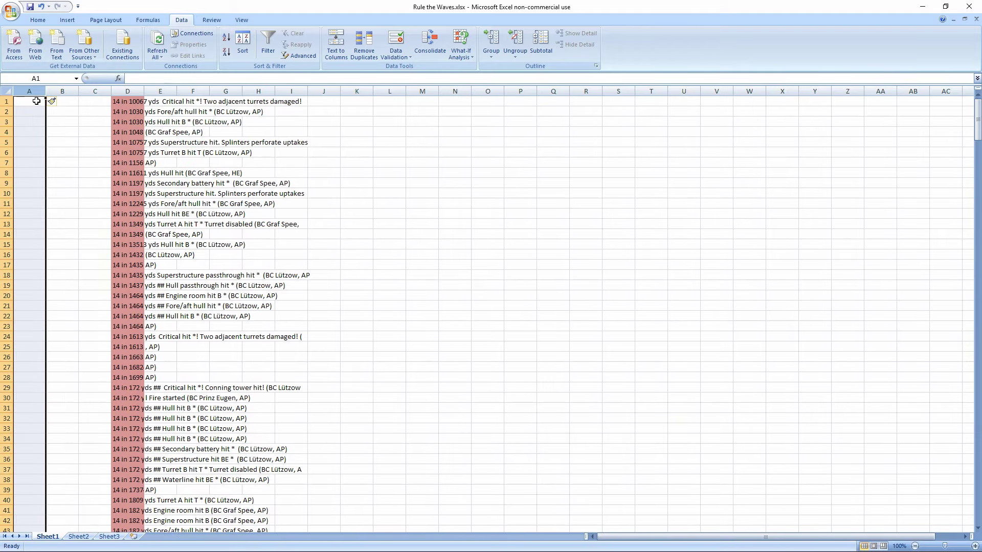
Enter the headings "14in" in A1 and "16in" in B1.
click(37, 101)
text(14in)
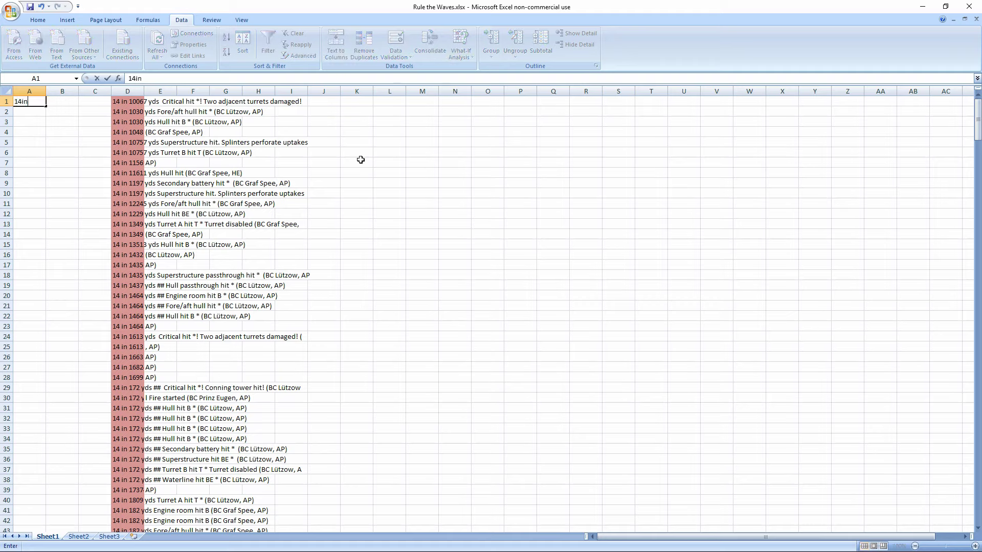
key(Tab)
text(16)
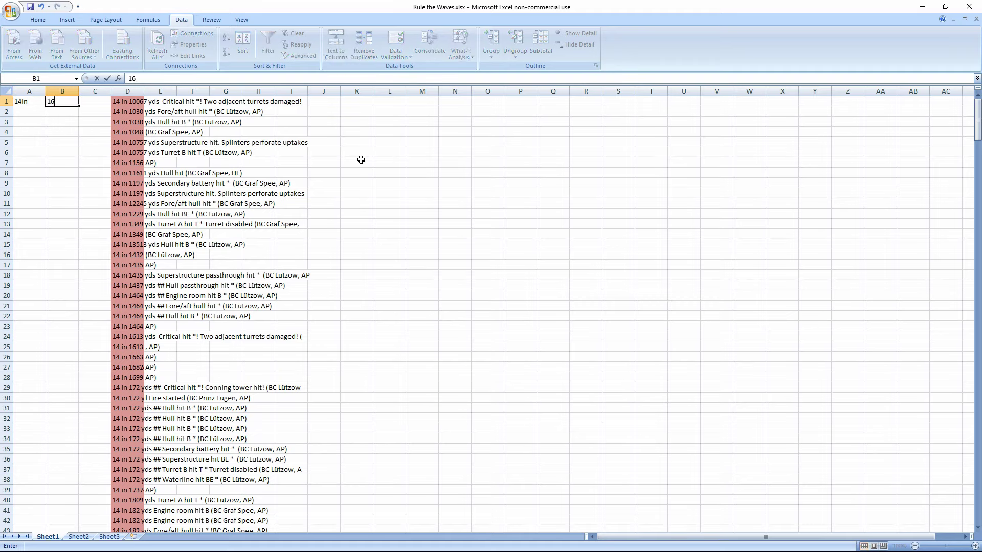
text(in)
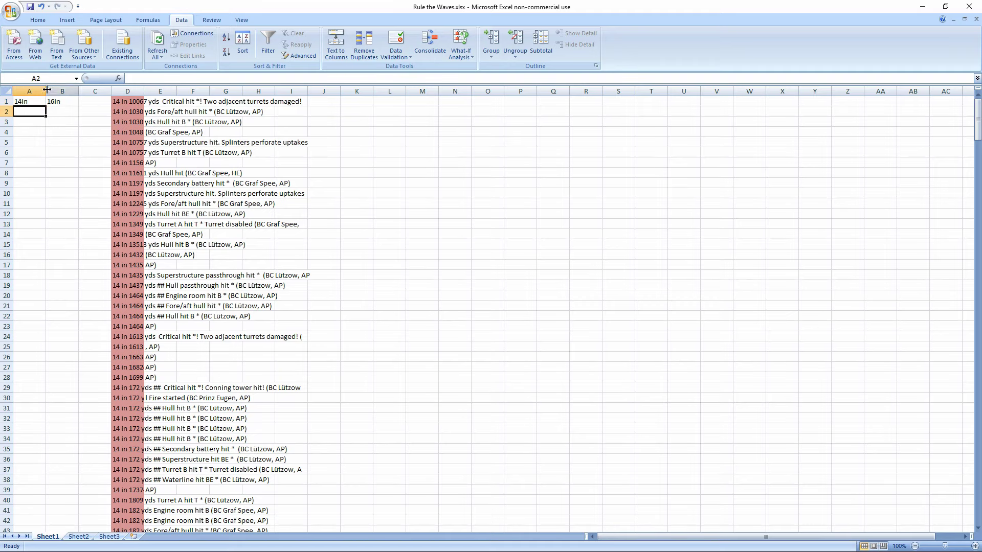
click(29, 91)
right_click(26, 92)
click(50, 157)
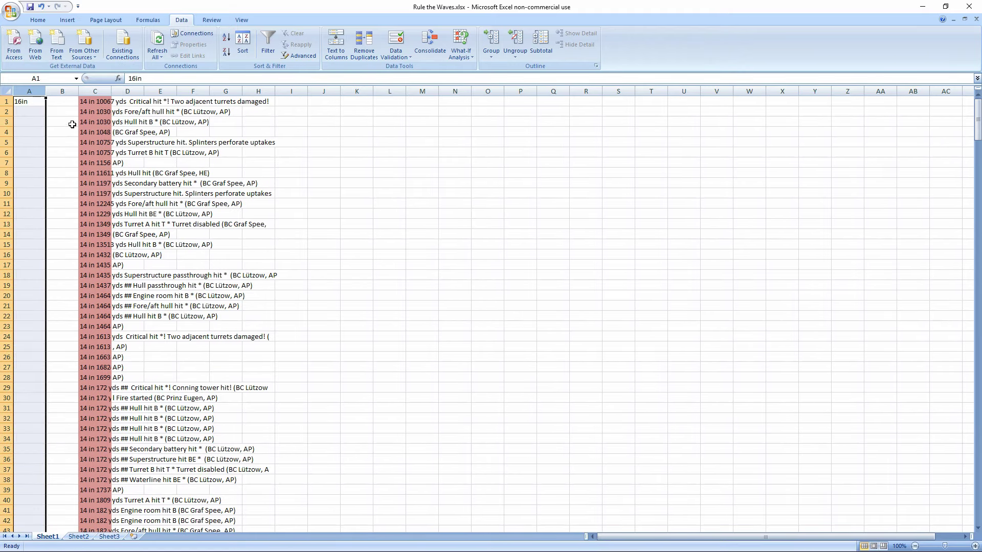
key(ctrl+z)
Insert a blank column before the 14in heading and enter the row label "# of Hits" in A2.
right_click(29, 92)
click(53, 145)
key(Down)
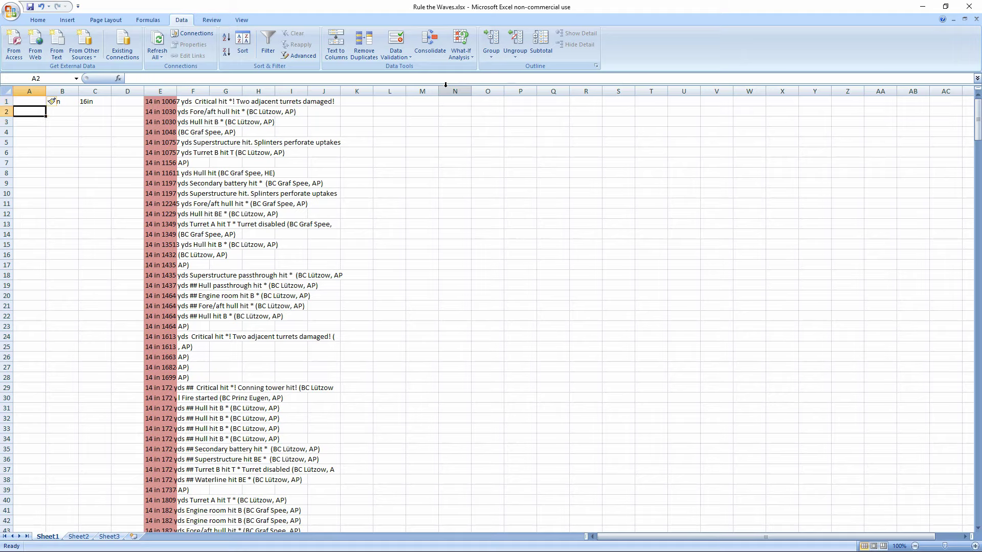
text(# of Hits)
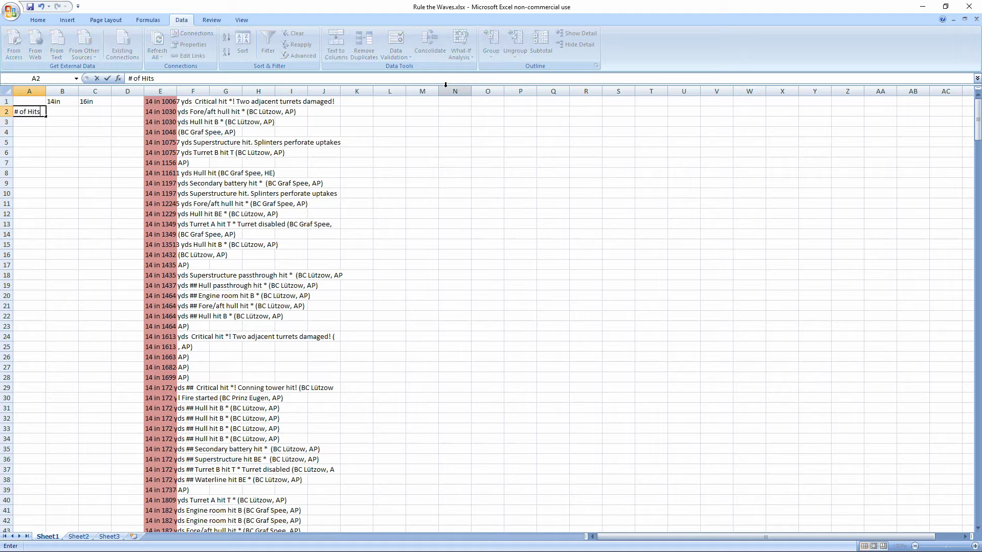
key(Tab)
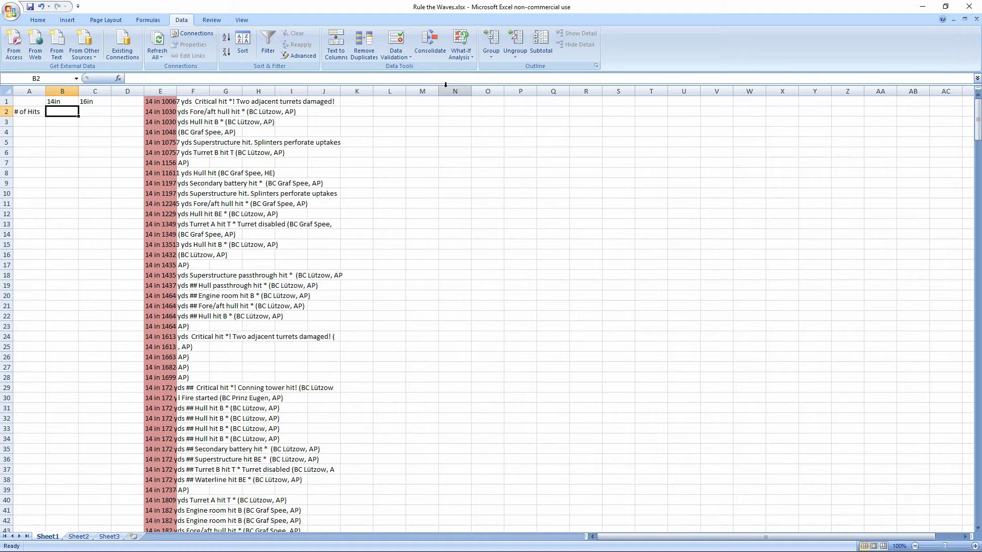
click(621, 260)
click(160, 91)
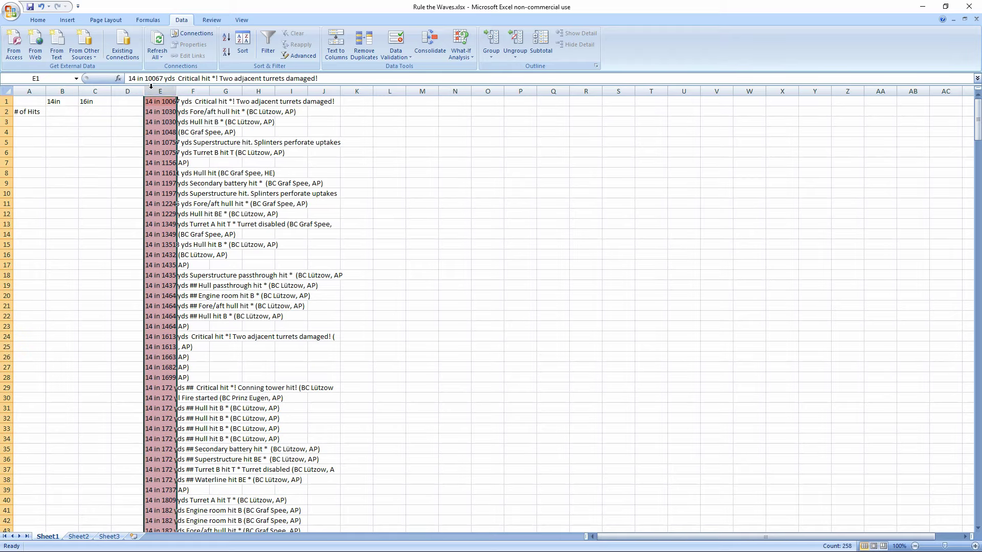
click(62, 112)
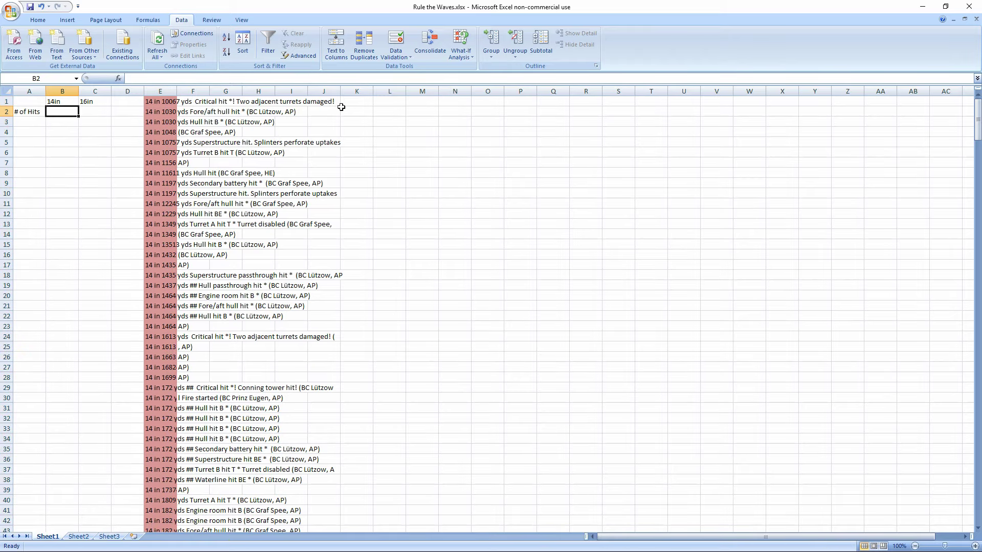
text(=counta)
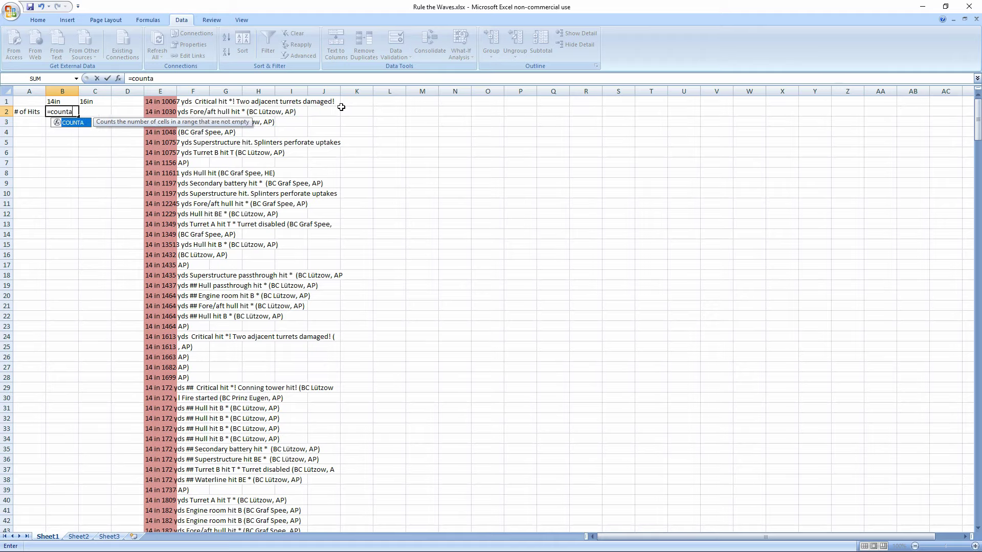
key(BackSpace)
text(if()
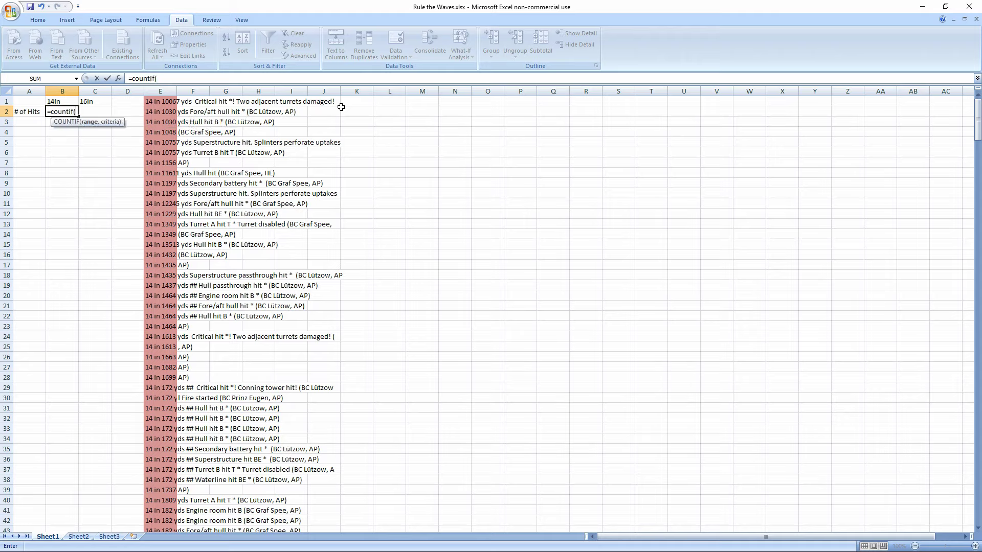
click(160, 87)
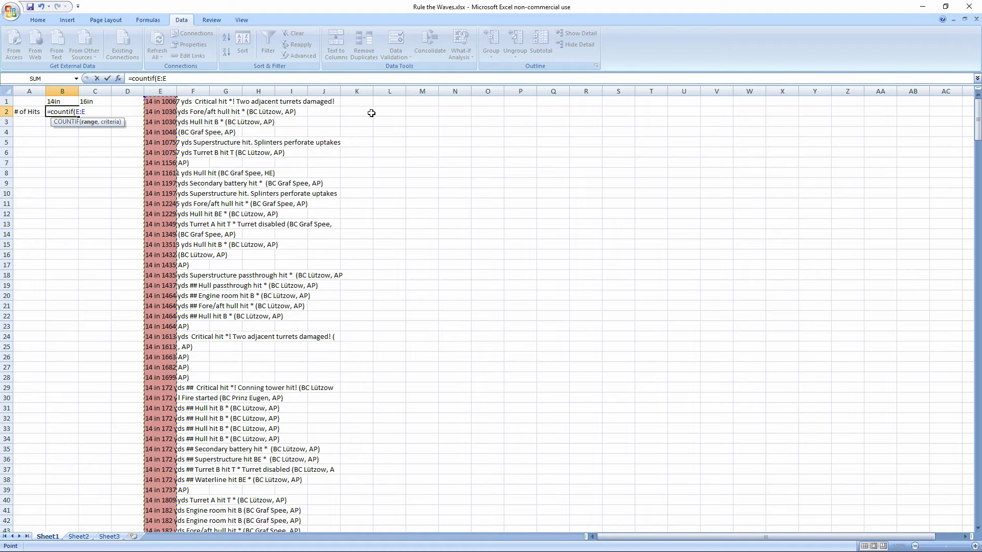
text(,l)
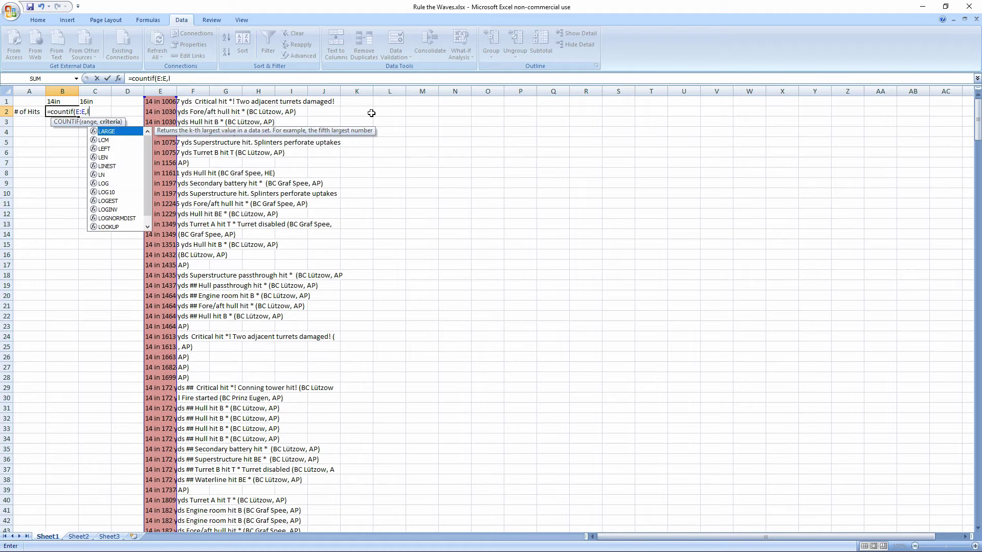
text(eft()
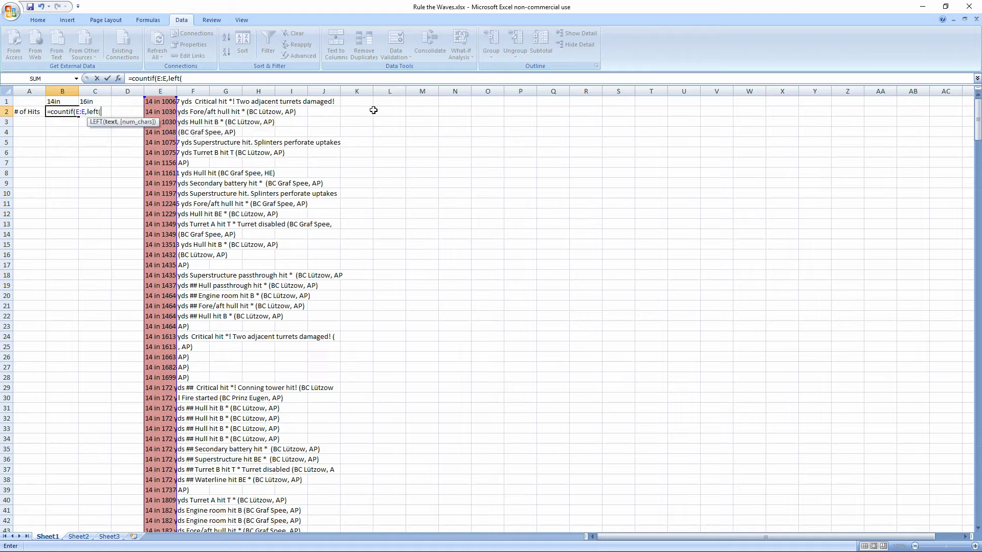
text(, 2)
key(BackSpace)
key(BackSpace)
text(2))
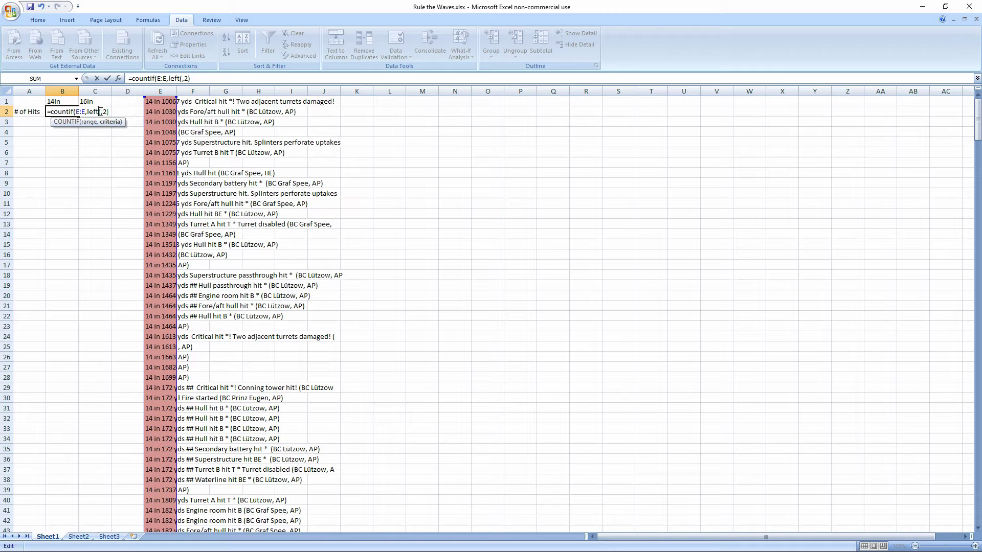
click(102, 111)
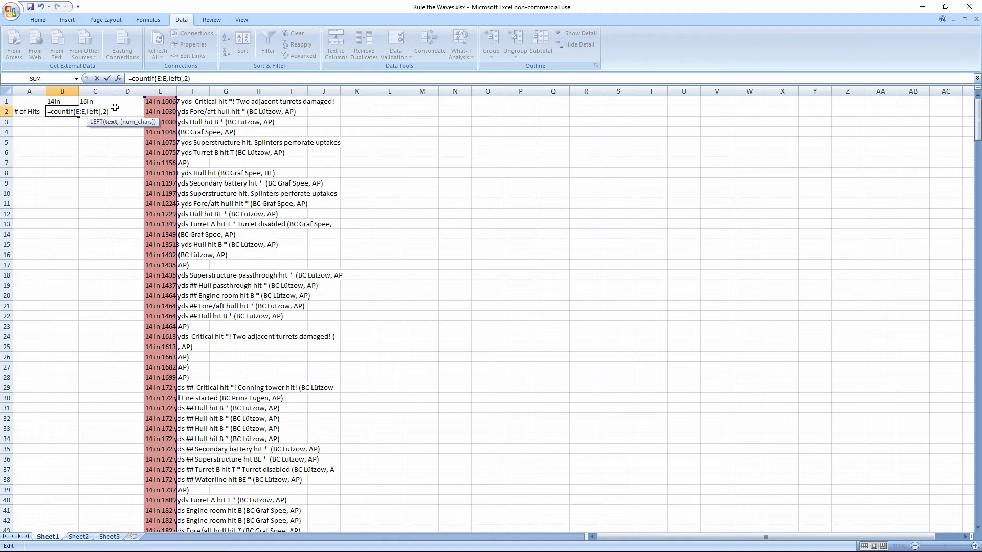
key(Escape)
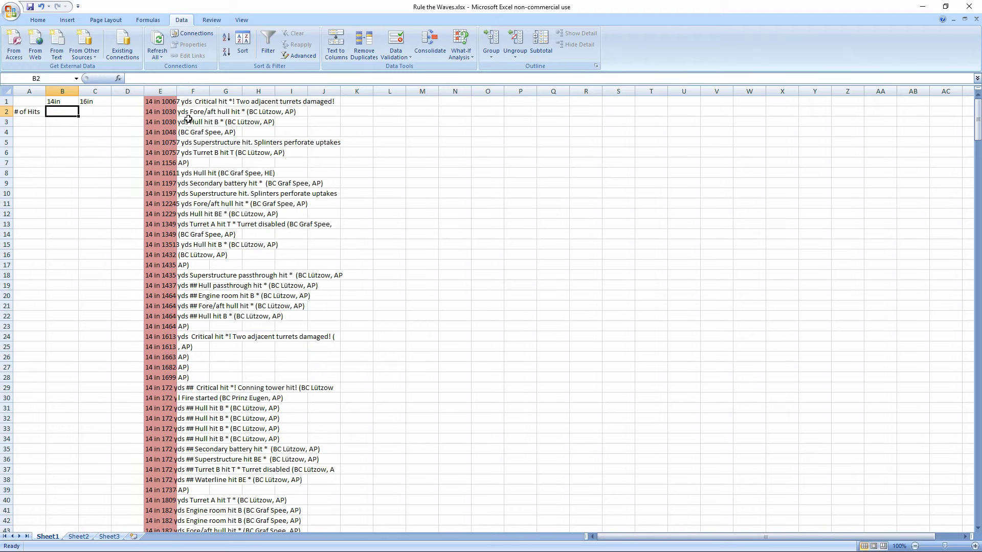
Insert two blank columns before the log entries in column E.
drag(153, 91, 190, 91)
right_click(190, 90)
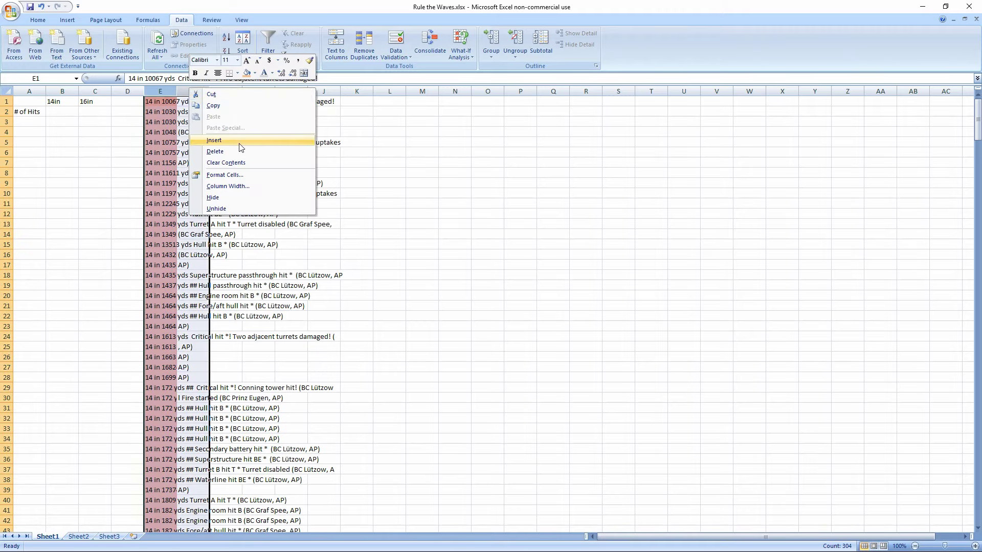
click(243, 140)
text(=ci)
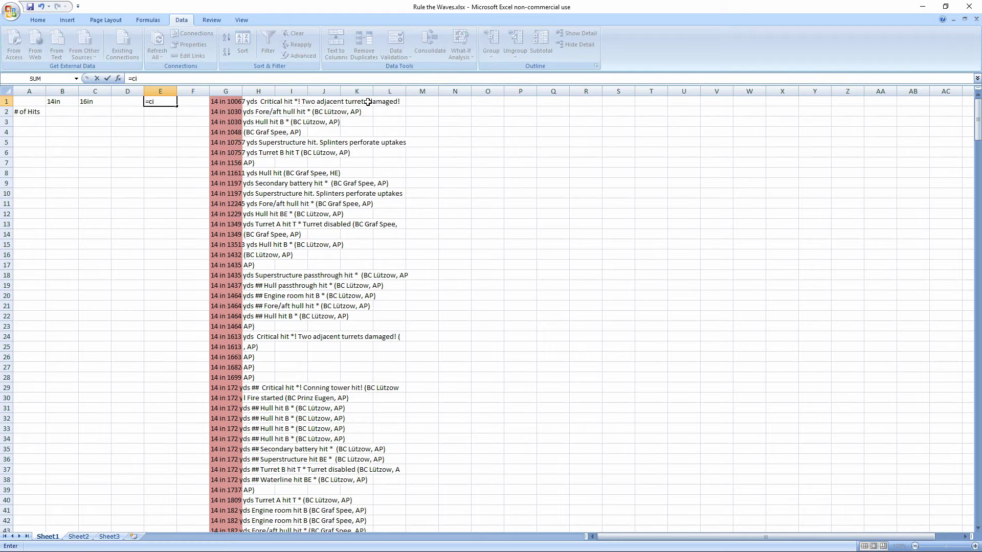
key(BackSpace)
text(ountif()
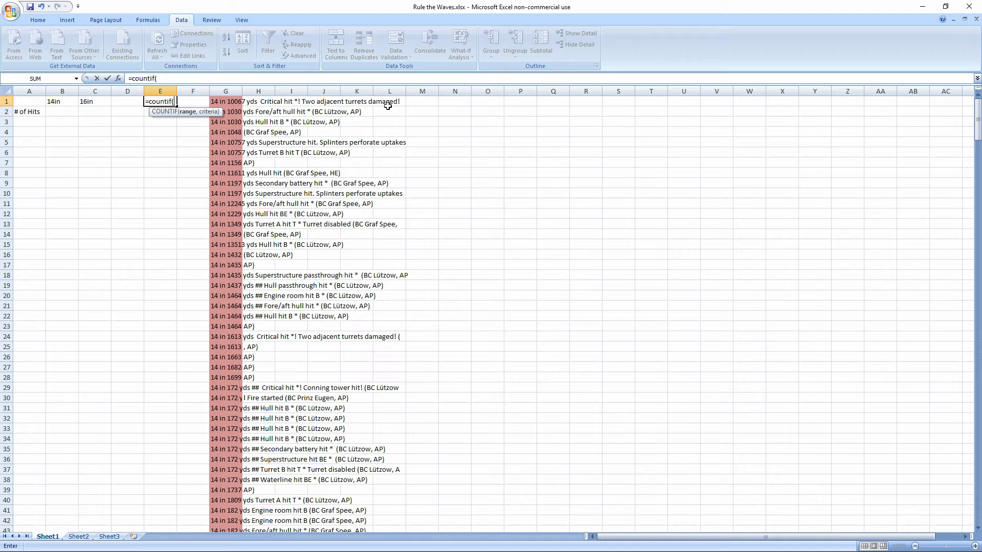
click(222, 100)
text(,)
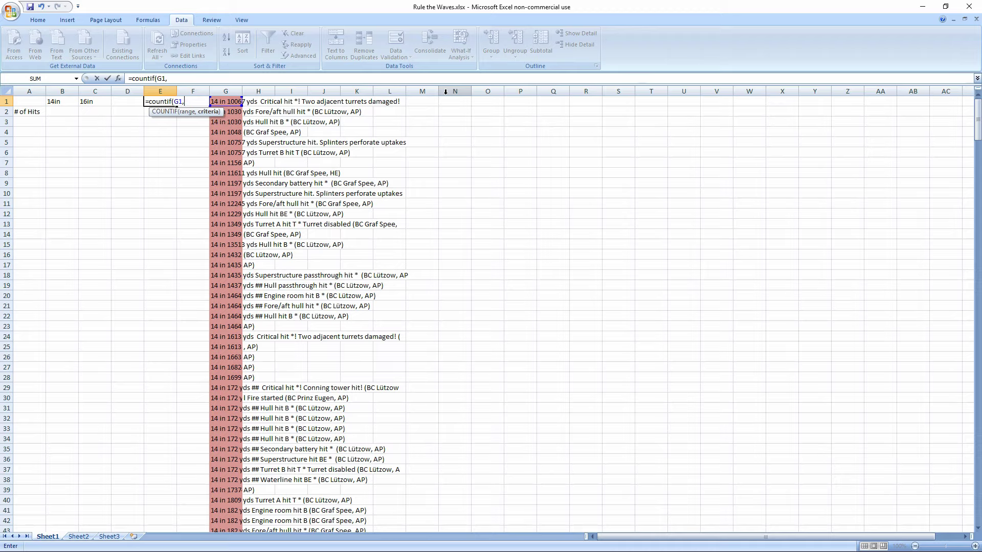
key(Escape)
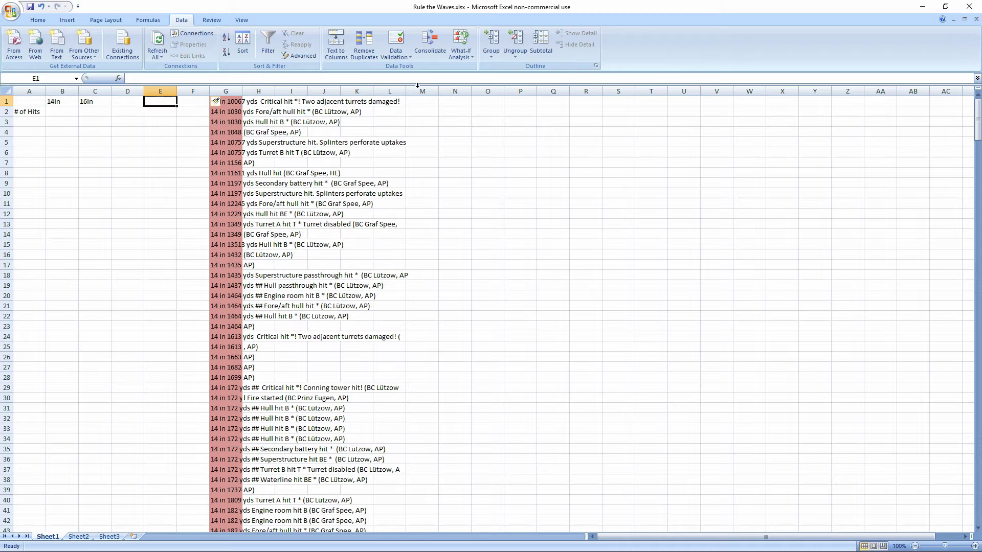
Enter =LEFT(G1,2) in F1 to extract the gun calibre from the first log entry.
click(198, 103)
text(-)
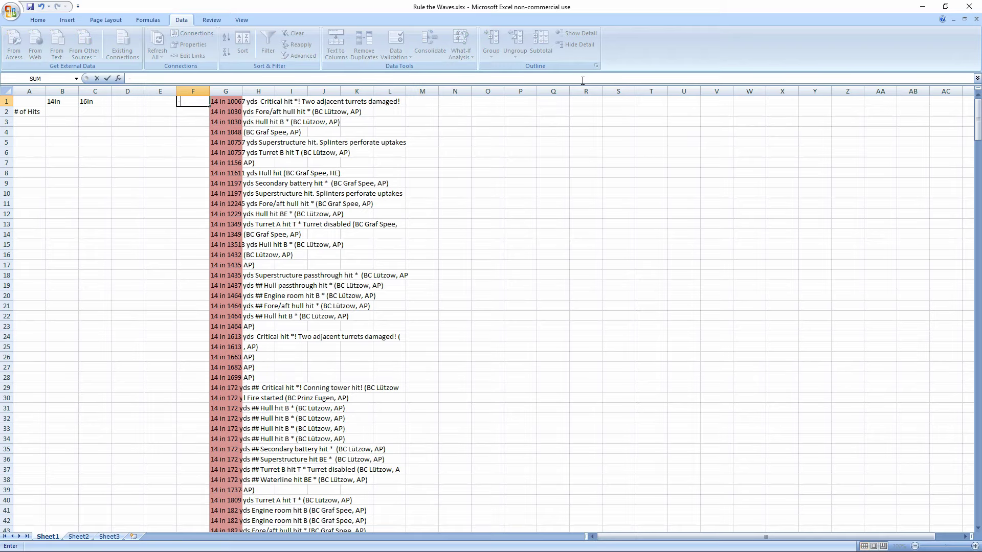
text(;)
key(BackSpace)
text(left()
key(Right)
text(,2)
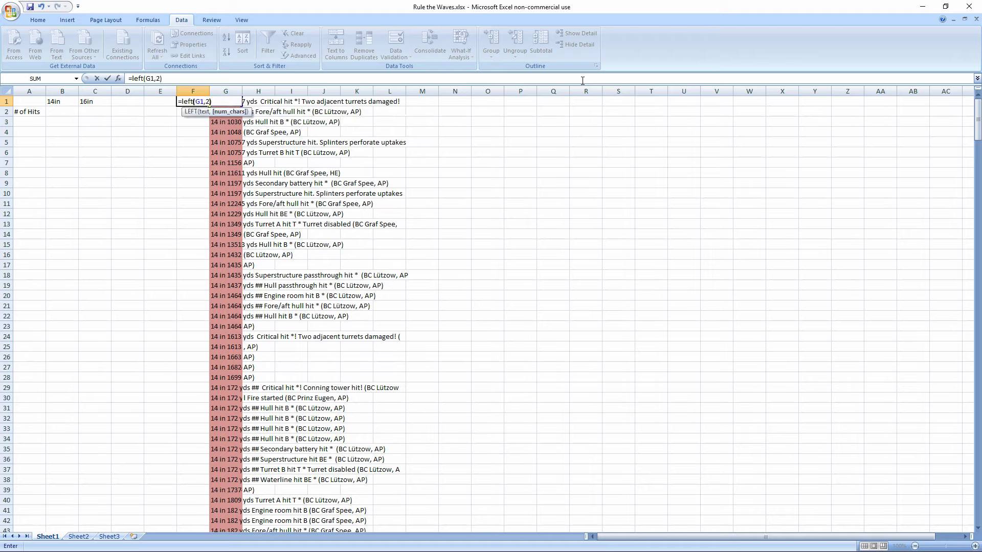
key(Return)
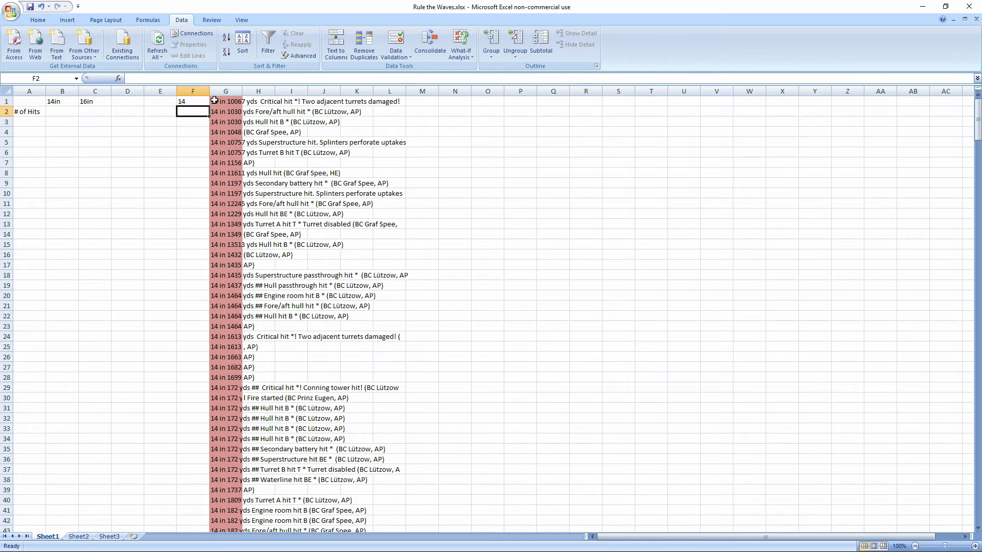
Fill the LEFT formula from F1 down to F258, alongside all the log entries.
click(199, 101)
drag(209, 107, 215, 520)
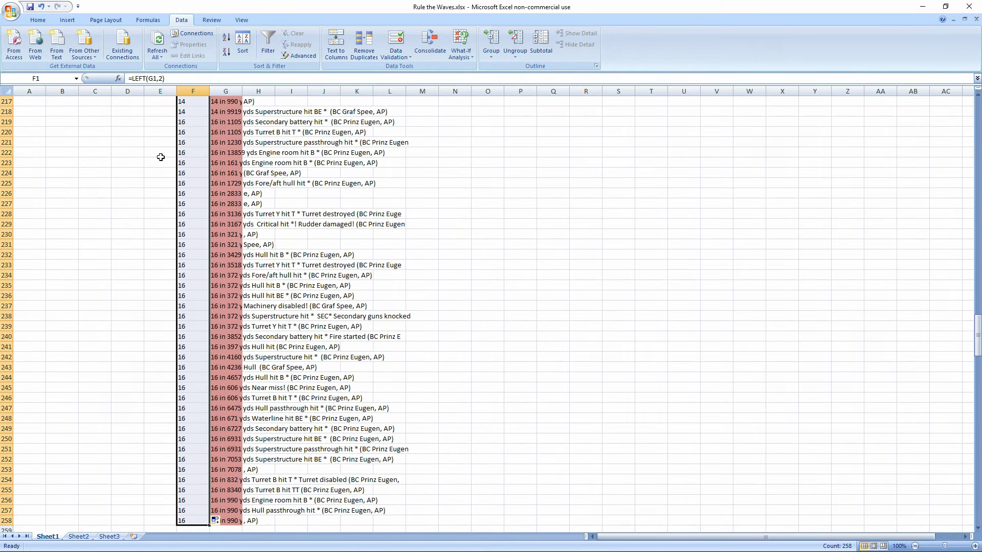
scroll(161, 157, up, 20)
scroll(161, 157, up, 20)
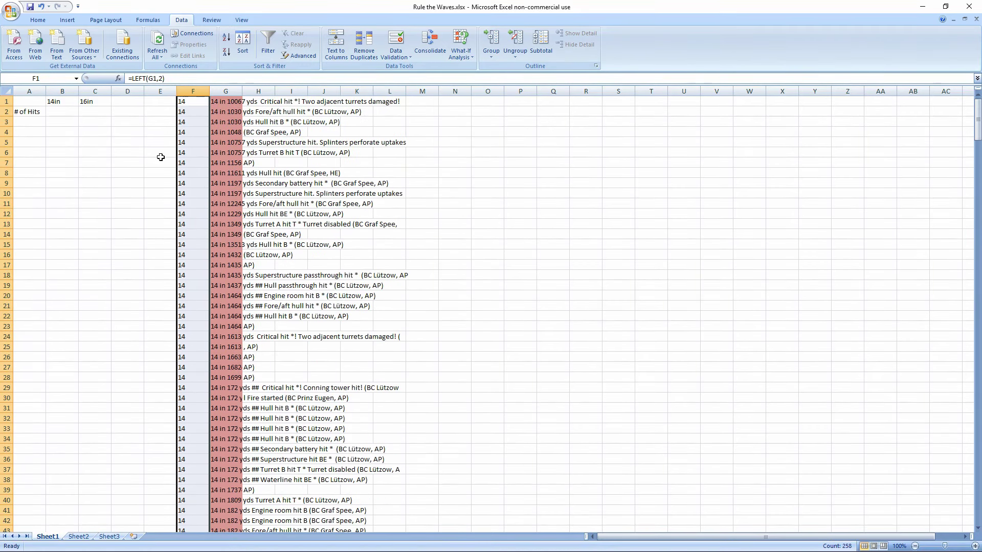
Autofit the width of column F and enter =COUNTIF(F:F,14) in B2 to count the 14in hits.
double_click(209, 91)
click(91, 203)
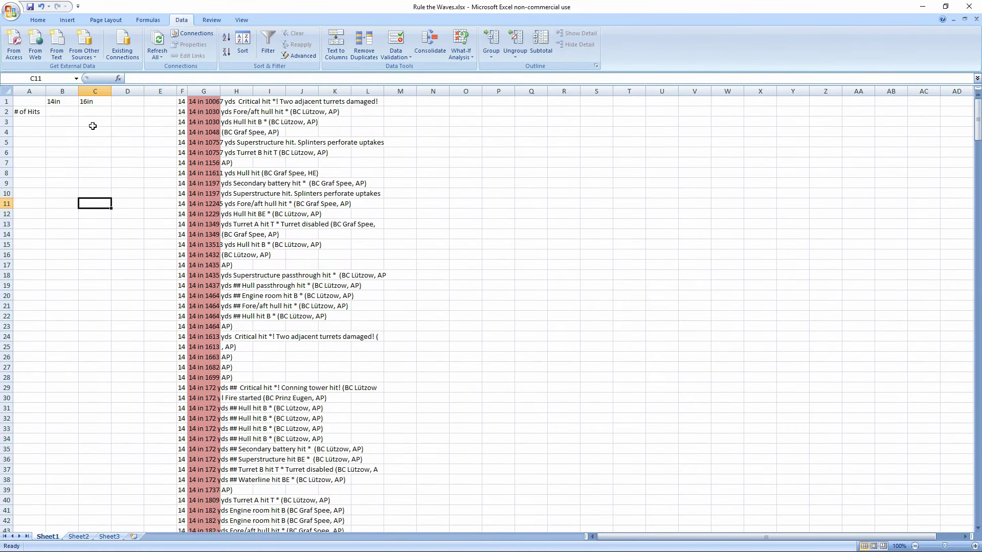
click(63, 113)
text(=c)
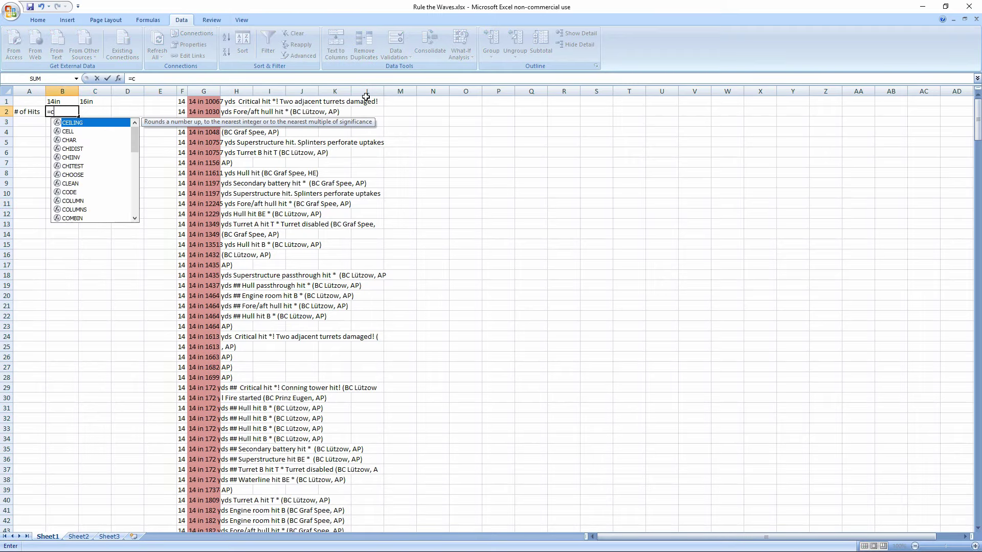
text(ountif()
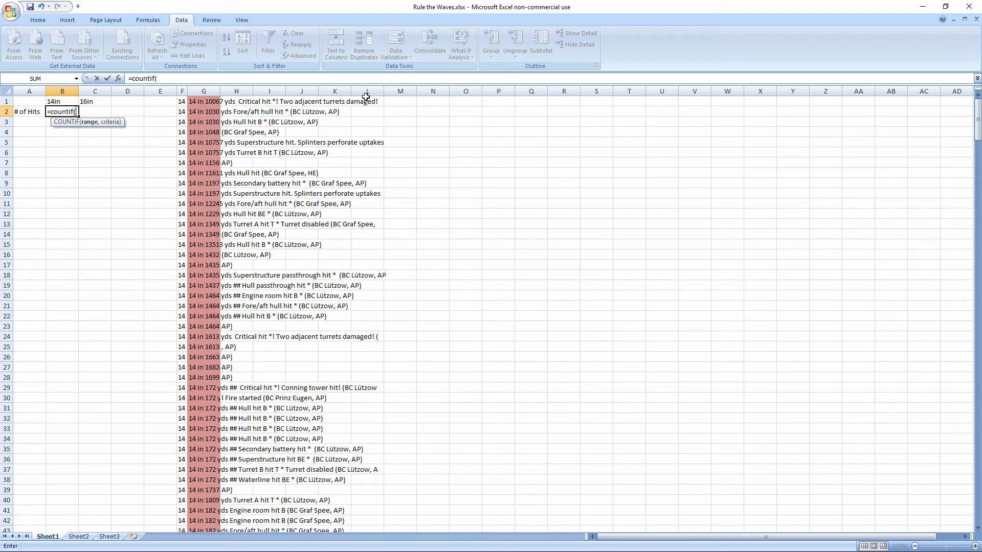
click(182, 91)
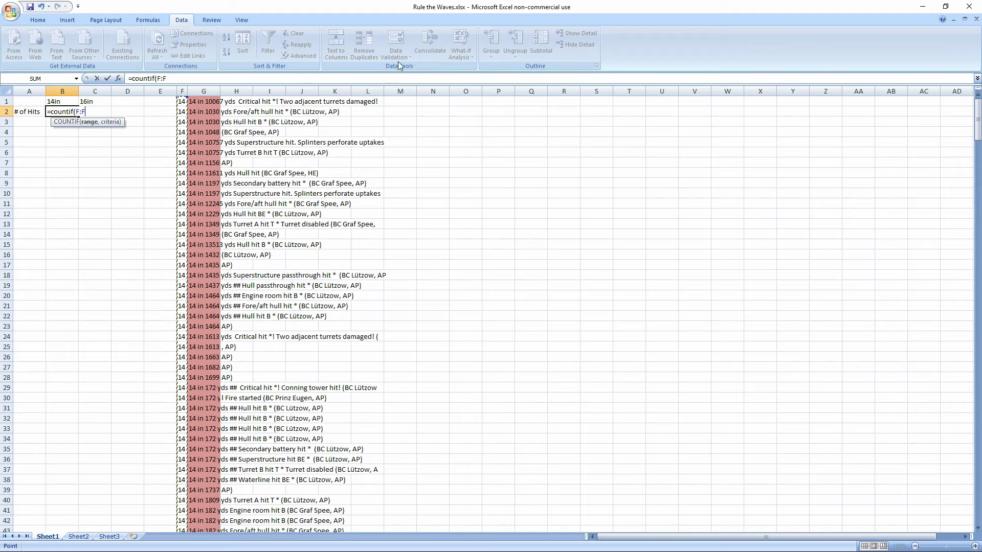
text(,)
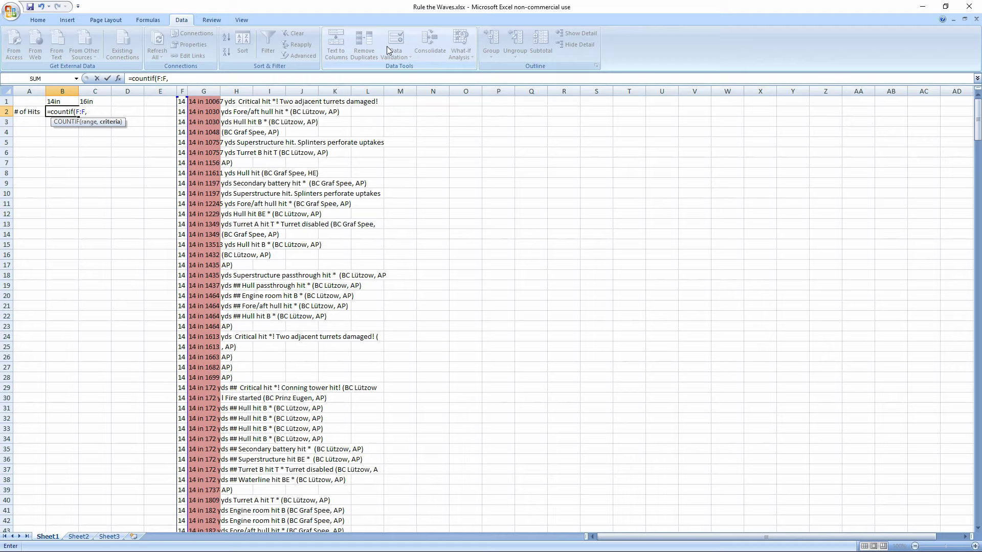
text(14)
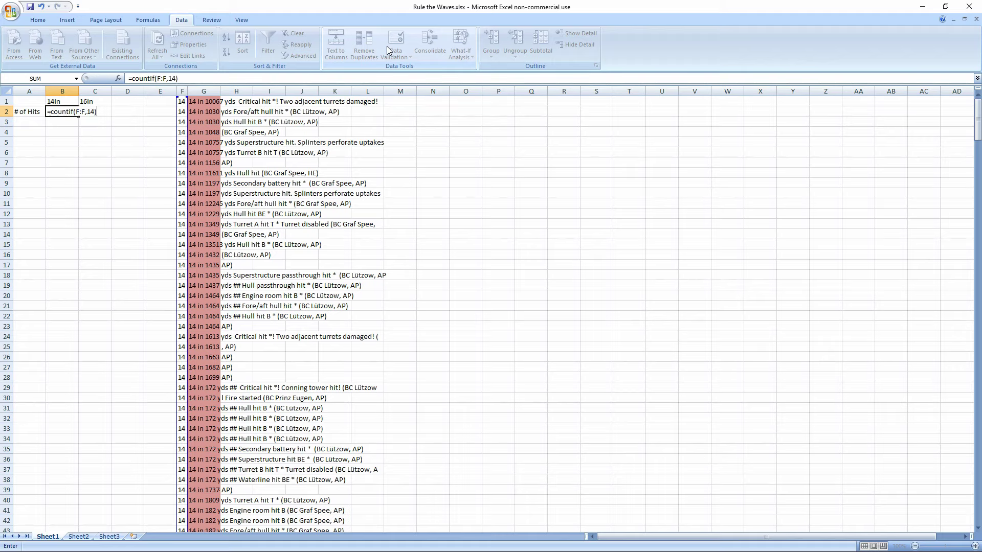
key(Return)
Copy the COUNTIF formula text from B2 into C2 and change its criterion to 16.
click(92, 113)
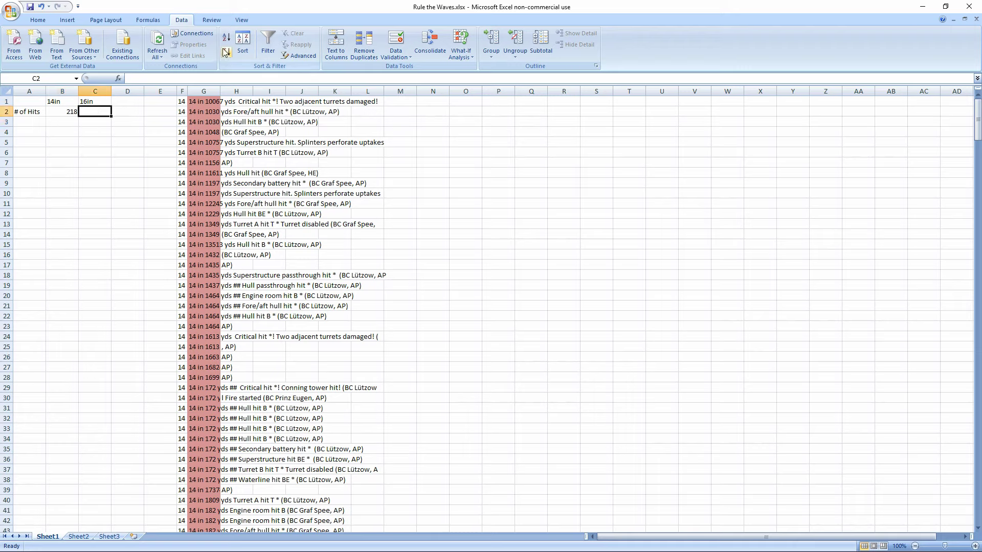
key(Left)
key(F2)
drag(184, 79, 128, 79)
key(ctrl+c)
key(Escape)
click(94, 112)
click(164, 78)
key(ctrl+v)
key(BackSpace)
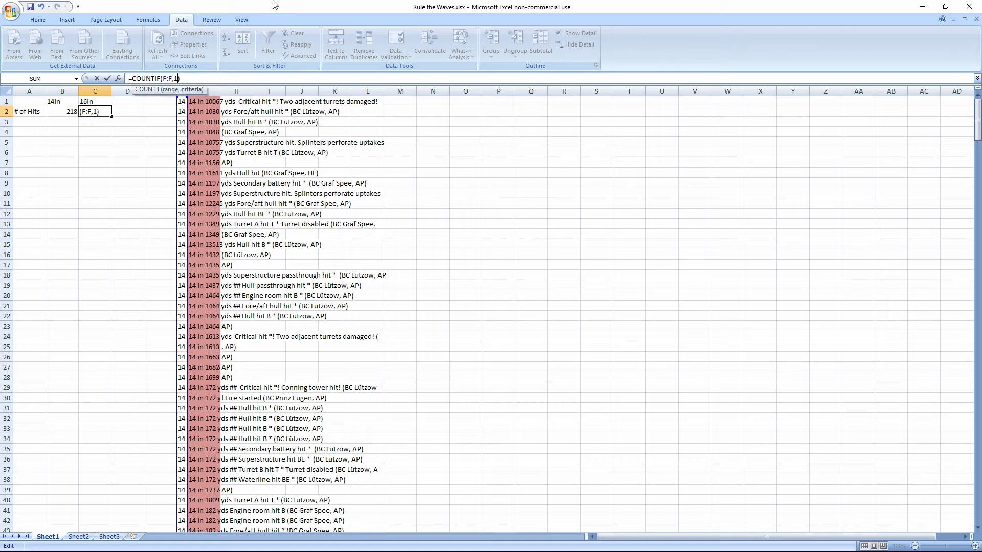
text(6)
key(Return)
click(93, 123)
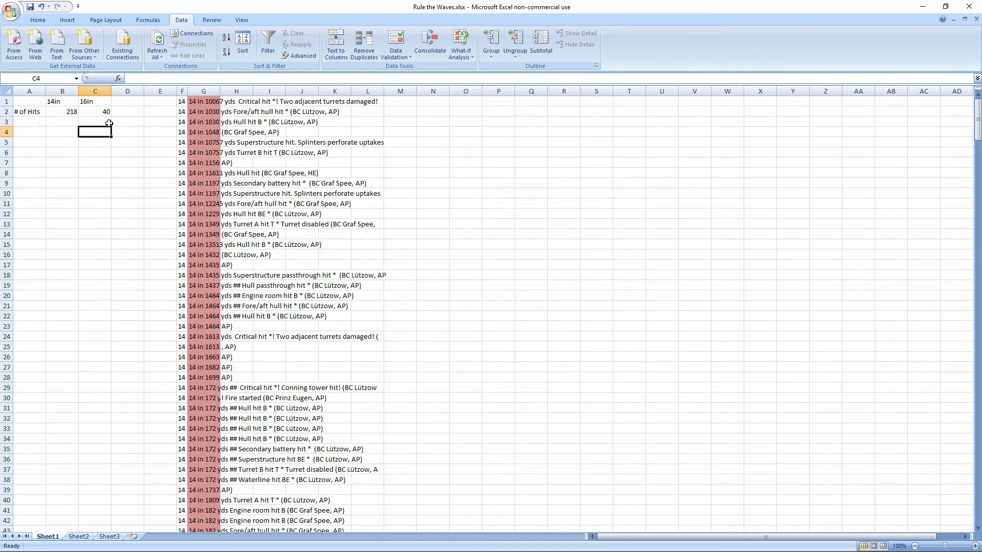
Check the sum of the two hit counts in B2:C2.
click(75, 123)
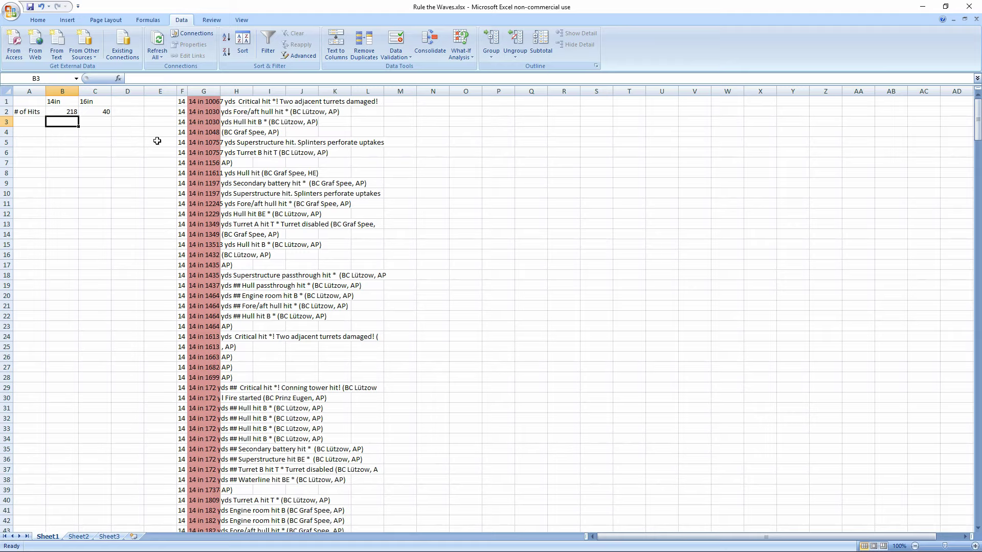
drag(63, 108, 100, 123)
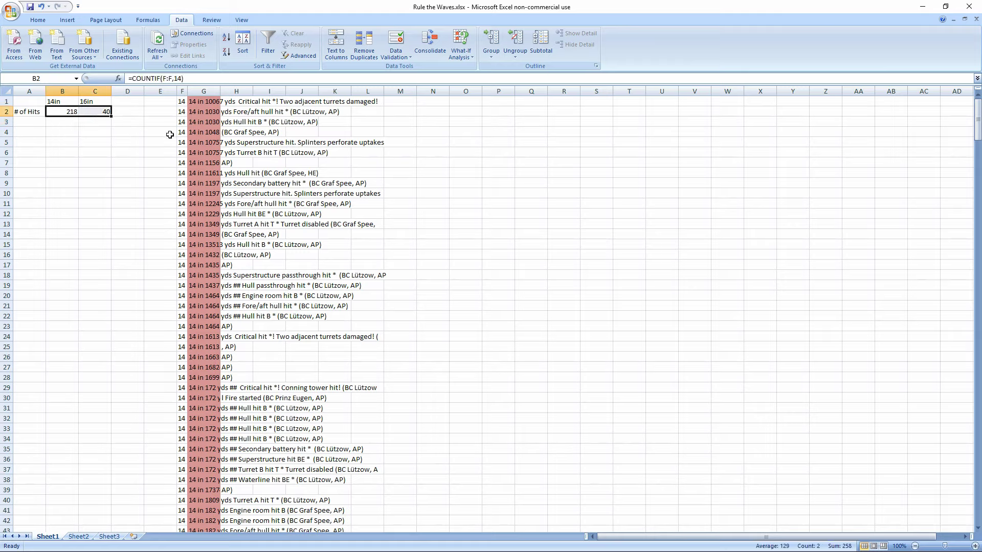
click(170, 134)
Split column G with fixed-width Text to Columns, keeping only the break after "in" and replacing the destination cells.
click(209, 90)
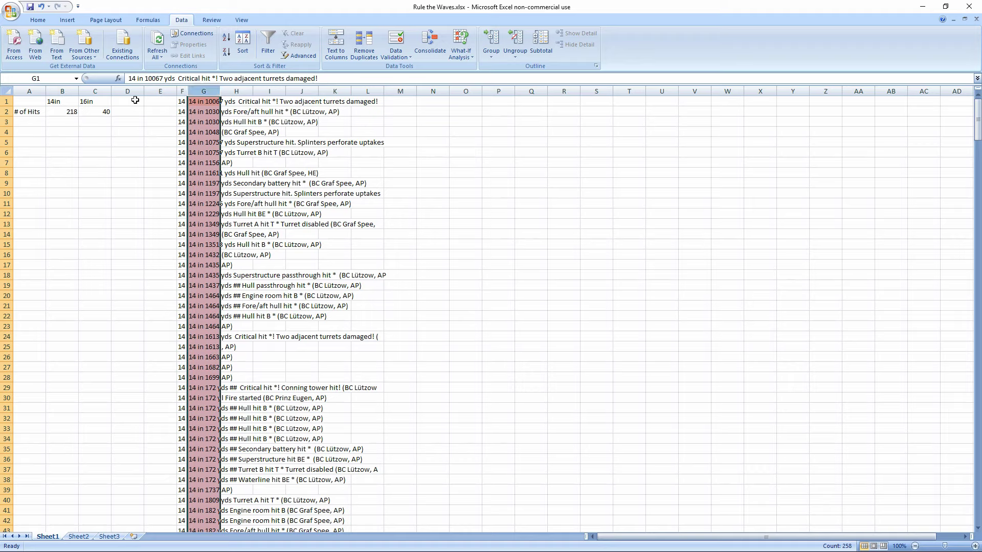
click(336, 44)
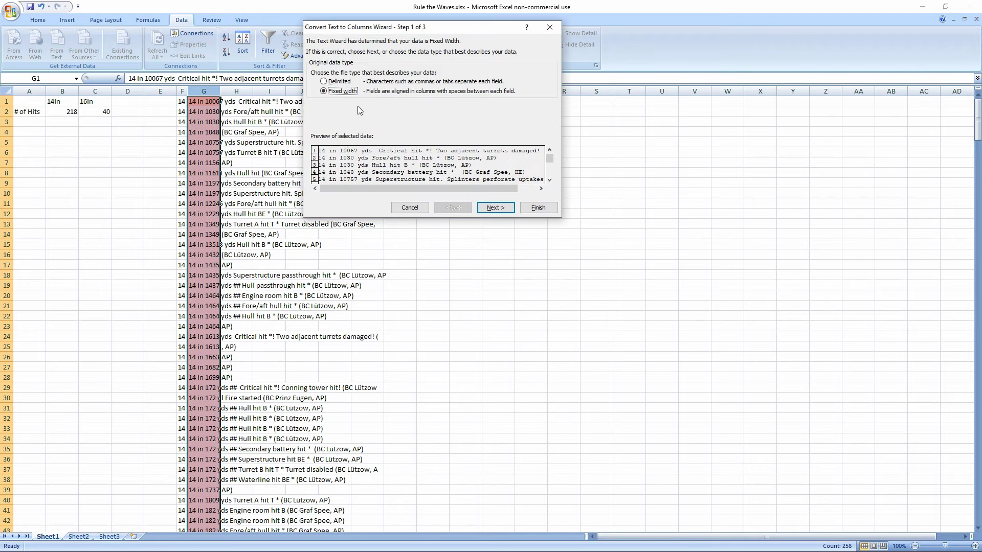
click(489, 205)
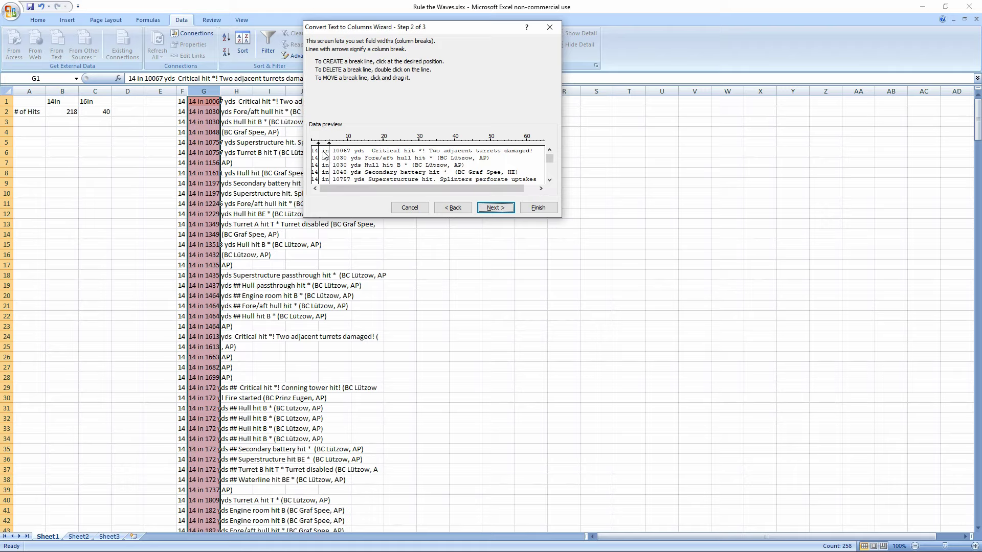
drag(318, 148, 330, 146)
click(537, 208)
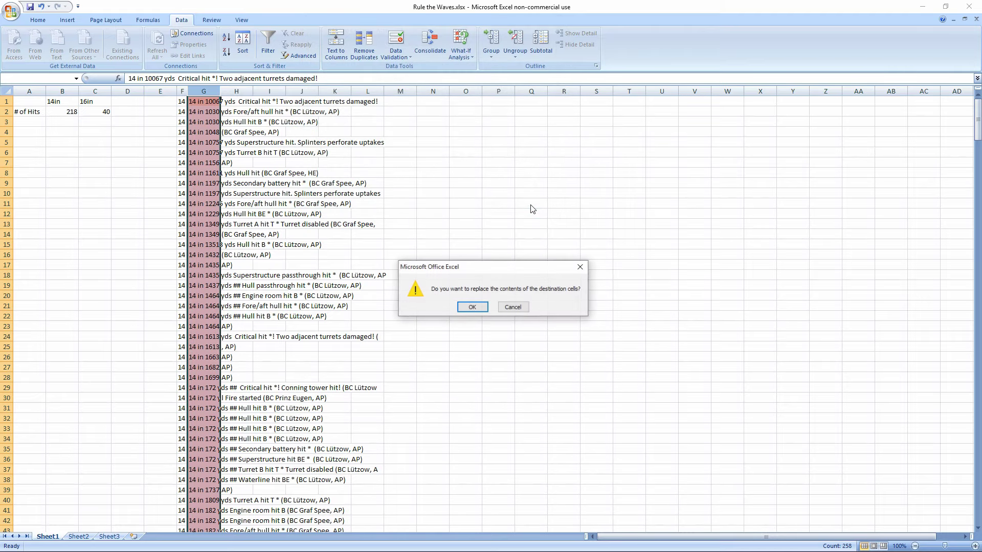
click(472, 306)
click(433, 214)
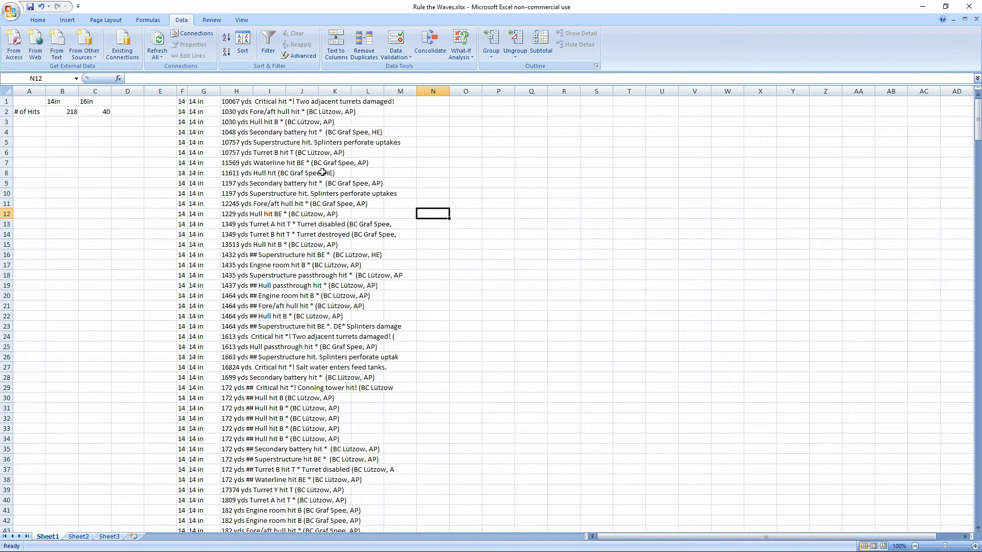
Try copying column G over the LEFT formulas in column F, and undo the paste.
click(199, 87)
key(ctrl+c)
click(184, 88)
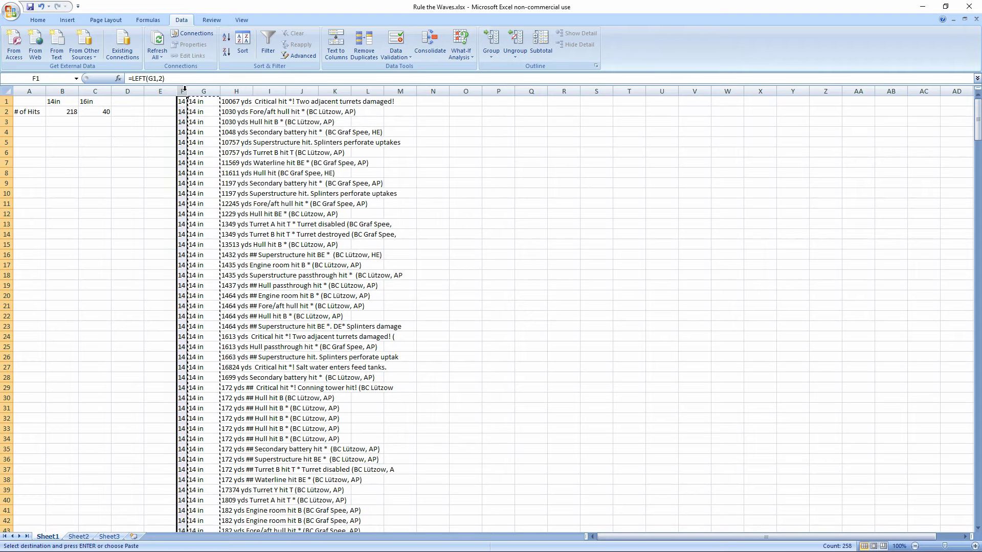
key(ctrl+v)
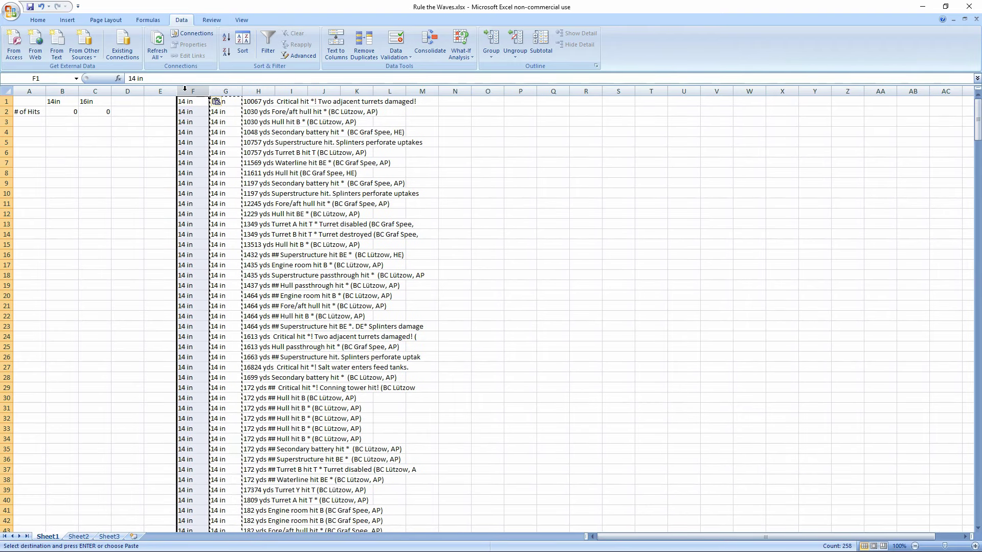
click(41, 6)
click(213, 135)
key(Escape)
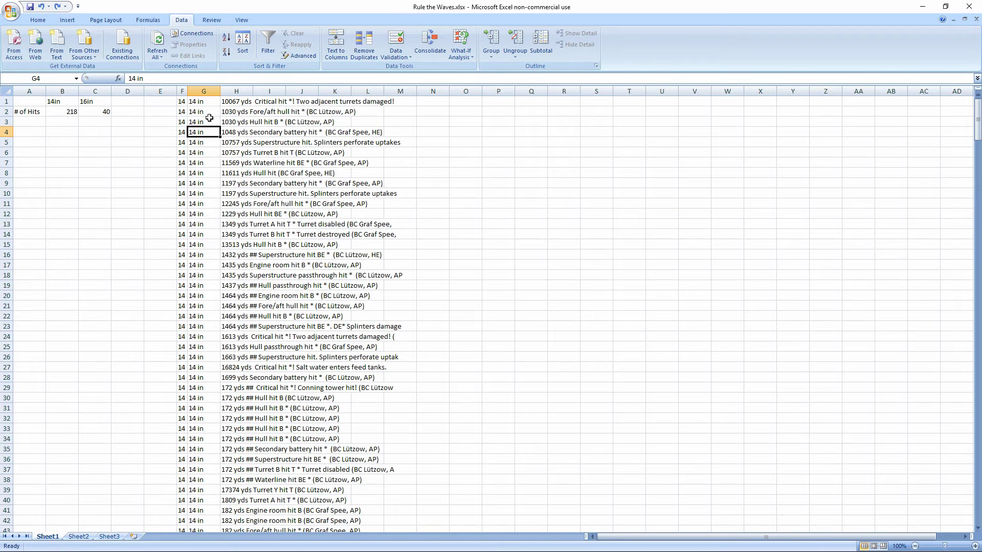
Insert a blank column before the calibre text in column G and delete it again.
click(202, 90)
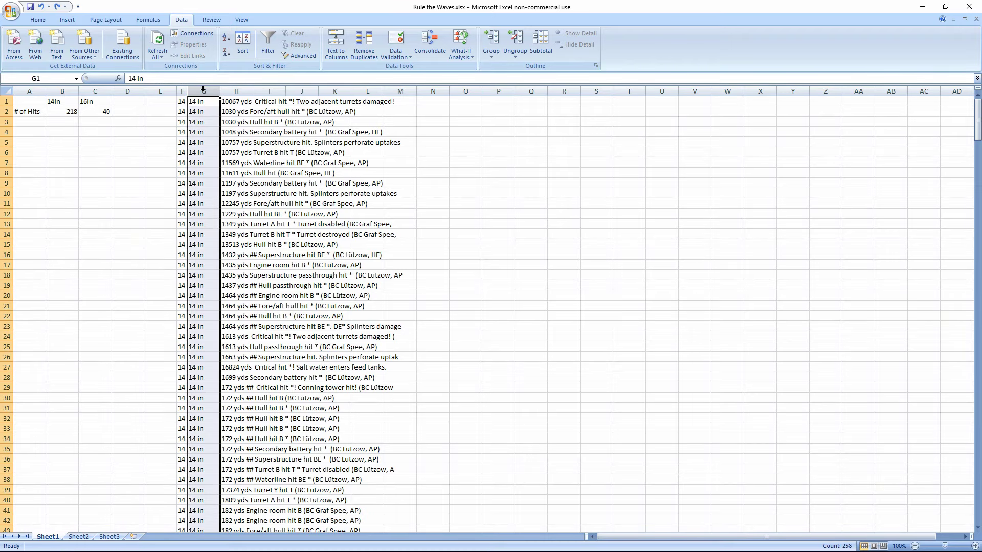
right_click(203, 90)
click(228, 147)
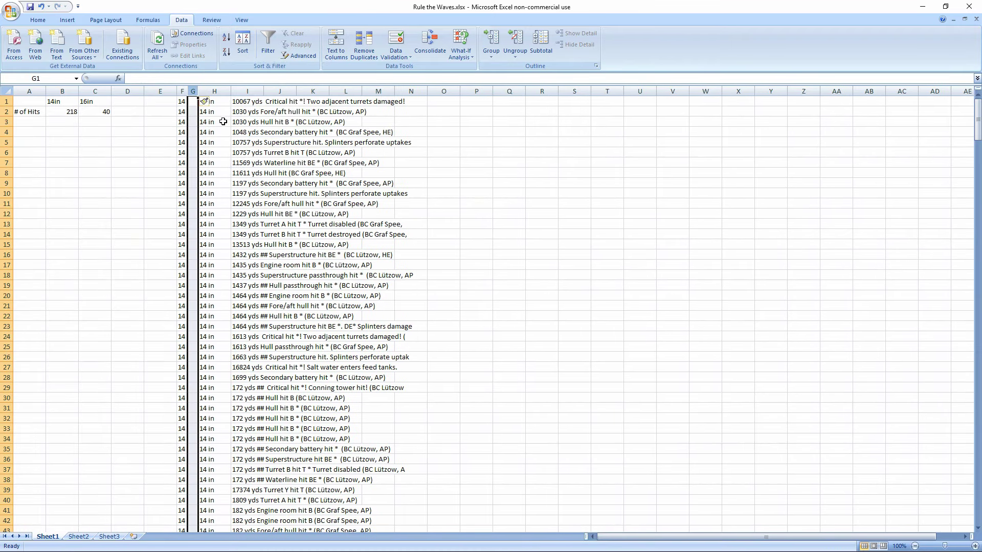
right_click(193, 91)
key(d)
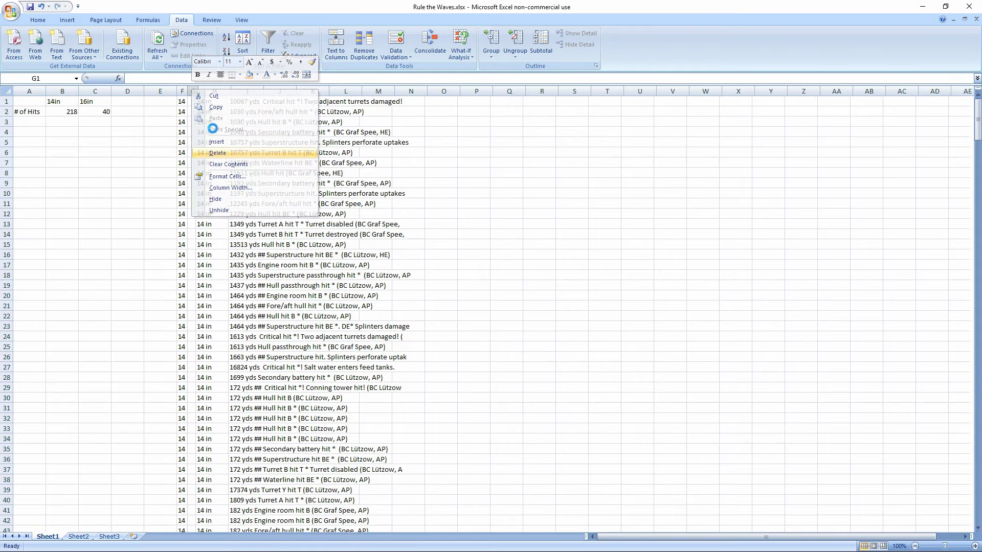
Try replacing all of column G with "in" while column F still holds its LEFT formulas, and undo the changes.
click(200, 101)
text(in)
key(Return)
click(203, 105)
key(ctrl+c)
drag(203, 108, 199, 521)
key(ctrl+v)
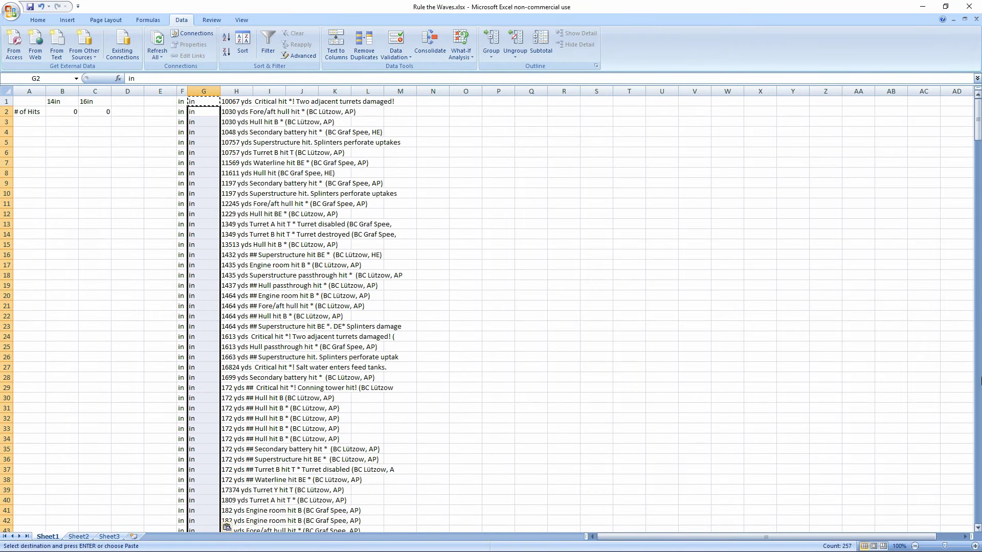
mouse_move(977, 122)
mouse_down()
mouse_move(977, 153)
mouse_move(977, 123)
mouse_up()
key(ctrl+z)
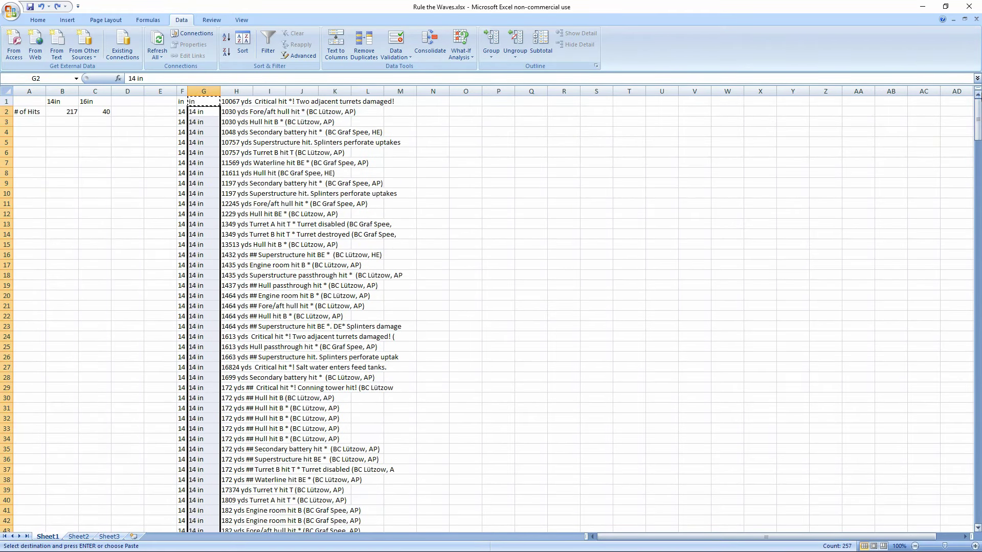
key(ctrl+z)
click(531, 132)
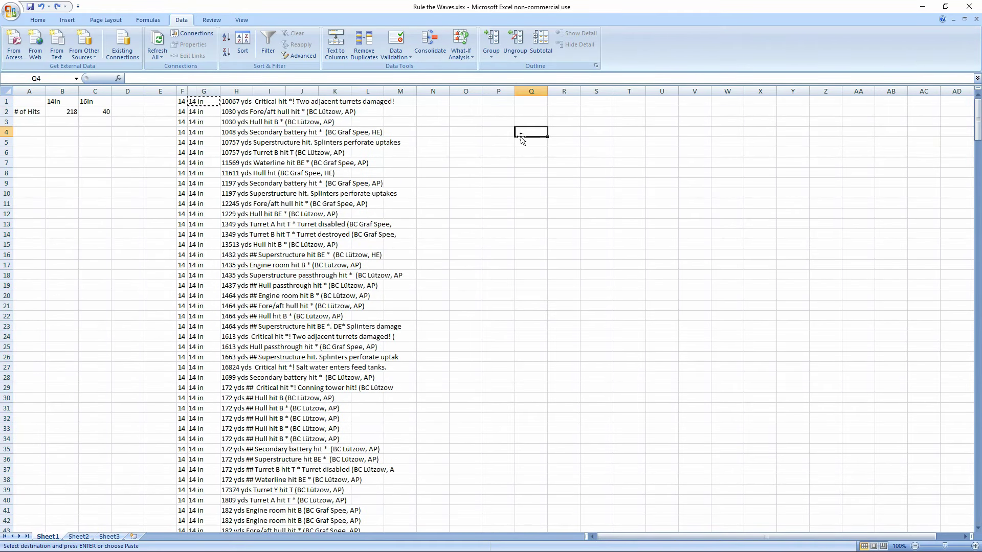
Convert the LEFT formulas in column F to fixed values by pasting the column over itself as values.
right_click(181, 87)
click(205, 112)
right_click(182, 88)
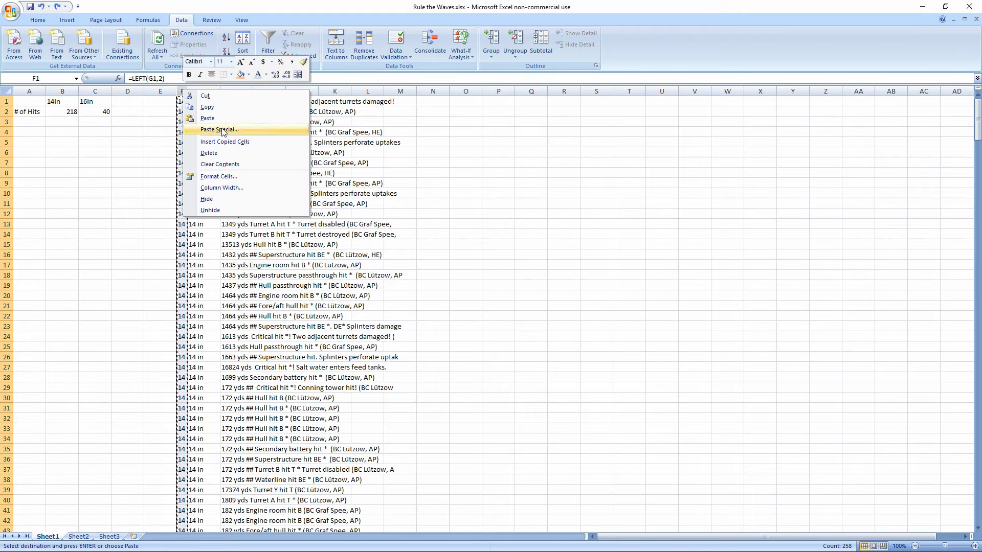
click(221, 130)
click(145, 89)
click(247, 193)
key(Escape)
Enter "in" in G1, copy it down to G258, and autofit the width of column G.
click(201, 101)
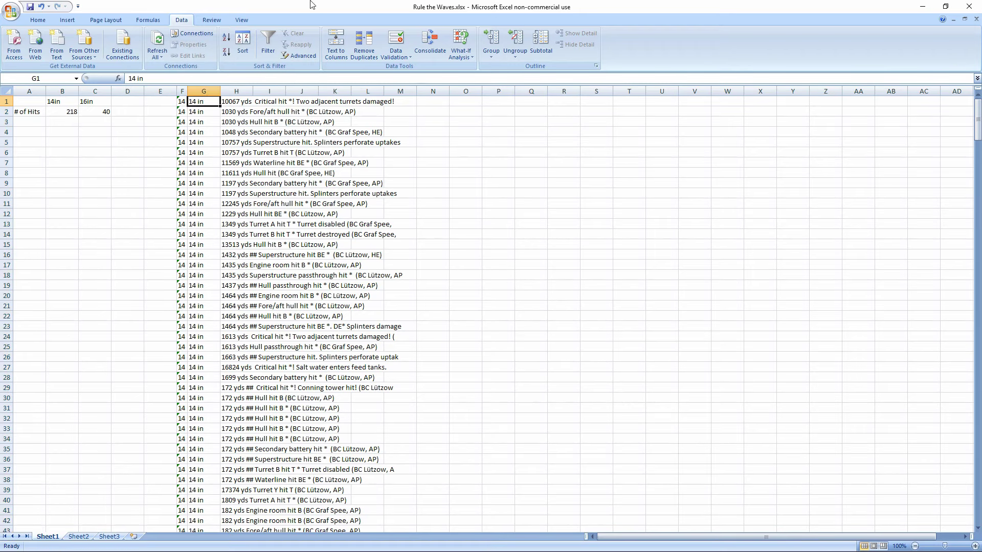
text(in)
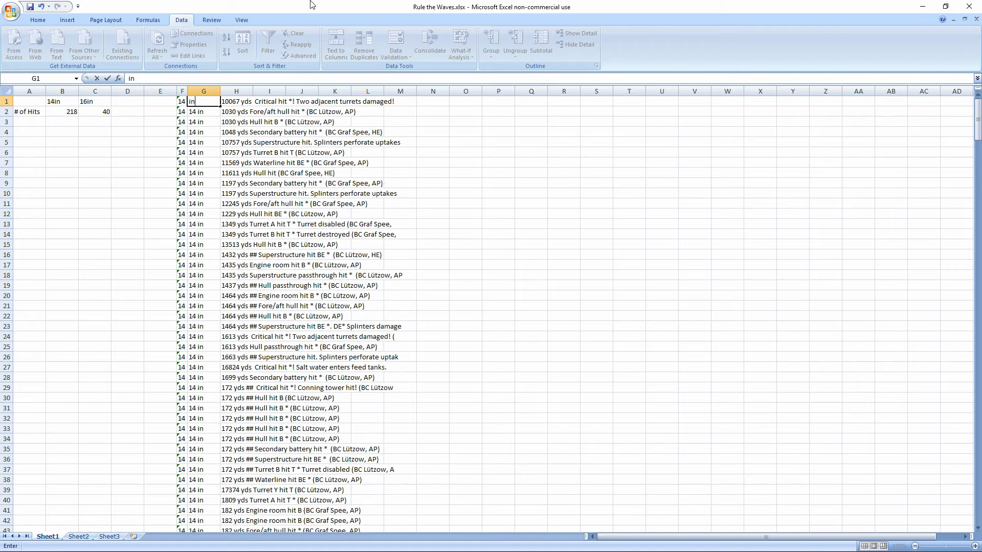
key(Return)
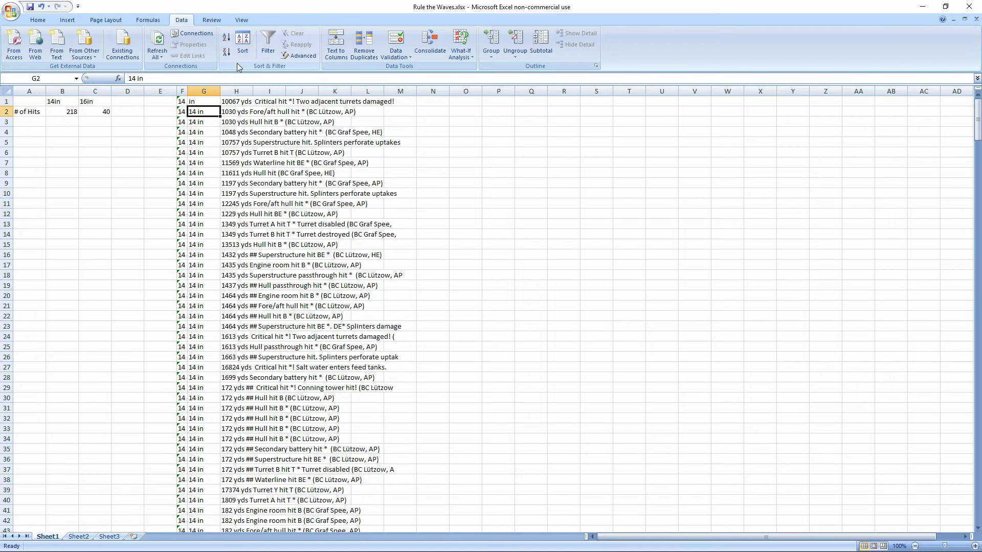
click(203, 102)
key(ctrl+c)
drag(205, 108, 205, 524)
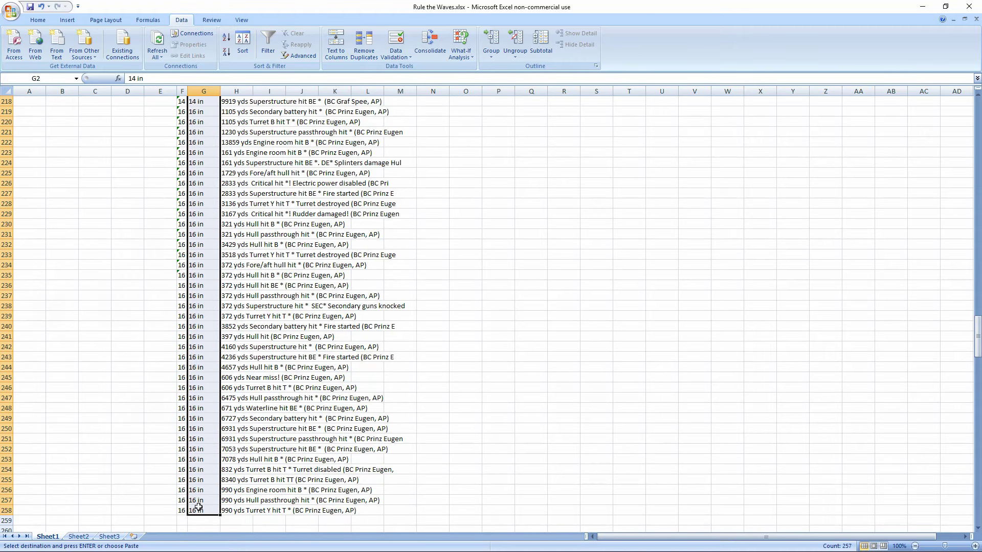
key(Return)
click(430, 302)
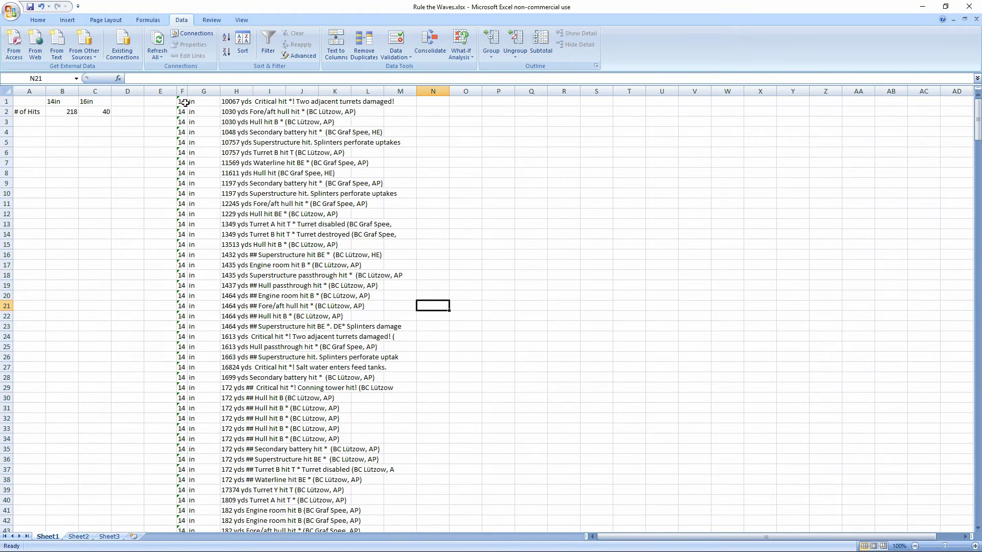
double_click(220, 92)
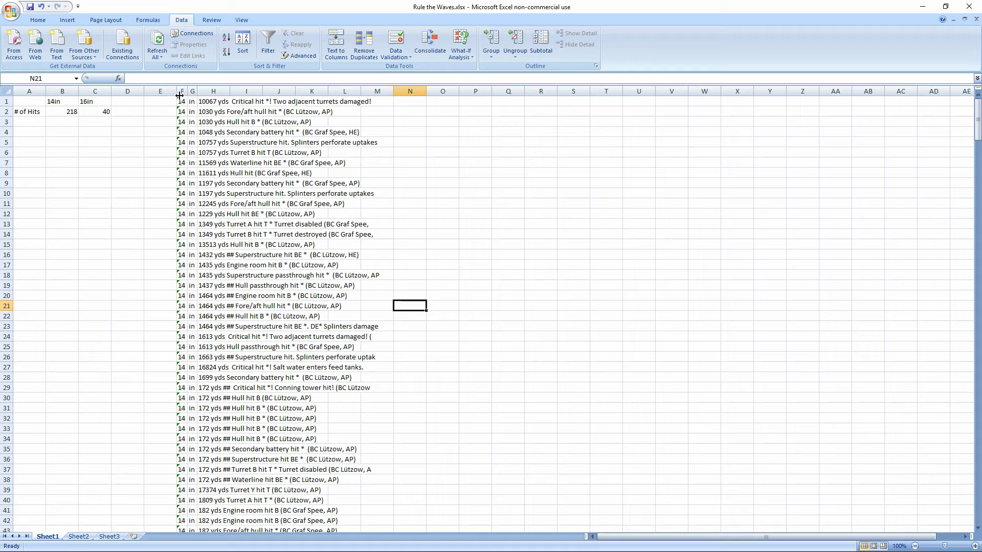
Convert the calibre values stored as text in column F to numbers.
click(182, 101)
click(166, 102)
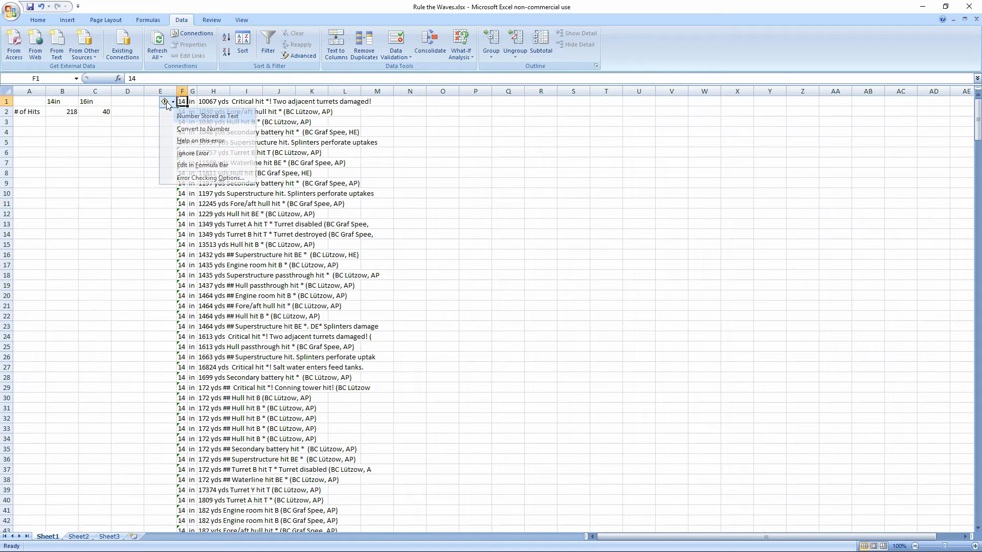
click(119, 115)
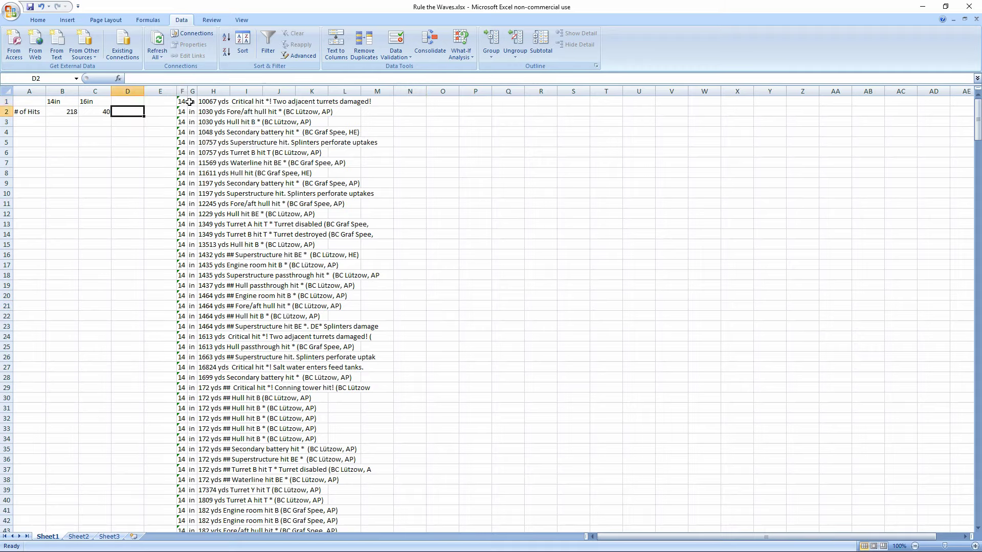
click(183, 90)
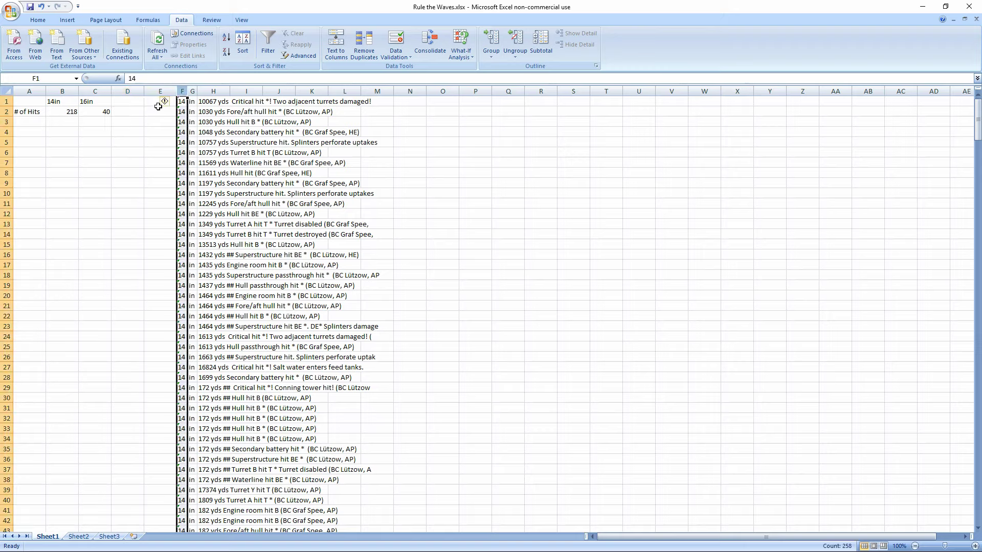
click(164, 102)
click(195, 129)
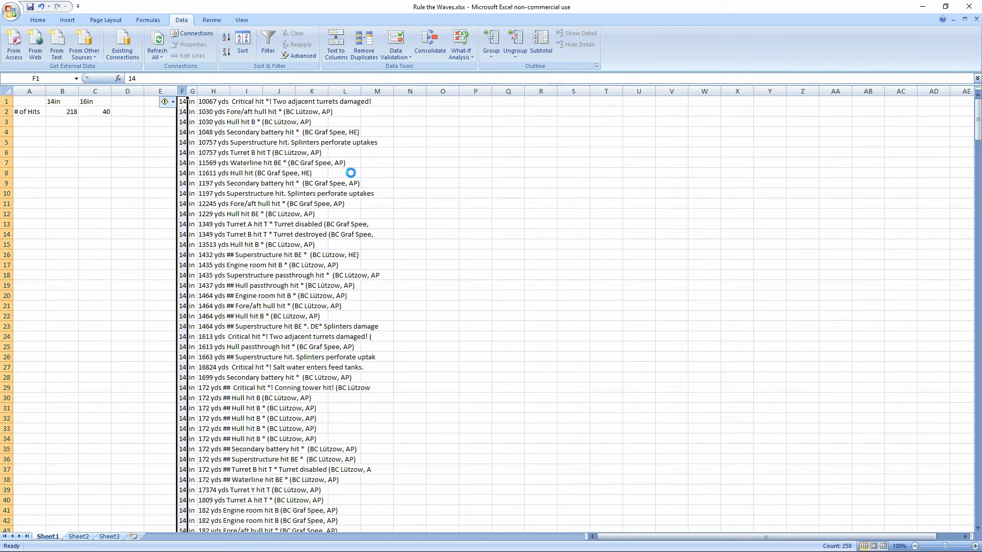
click(351, 170)
drag(182, 91, 192, 87)
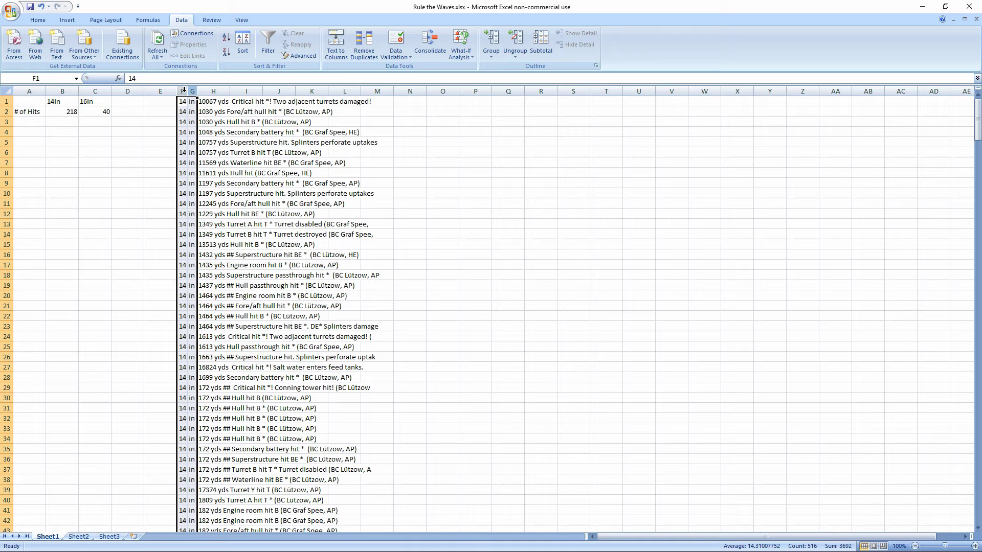
click(506, 224)
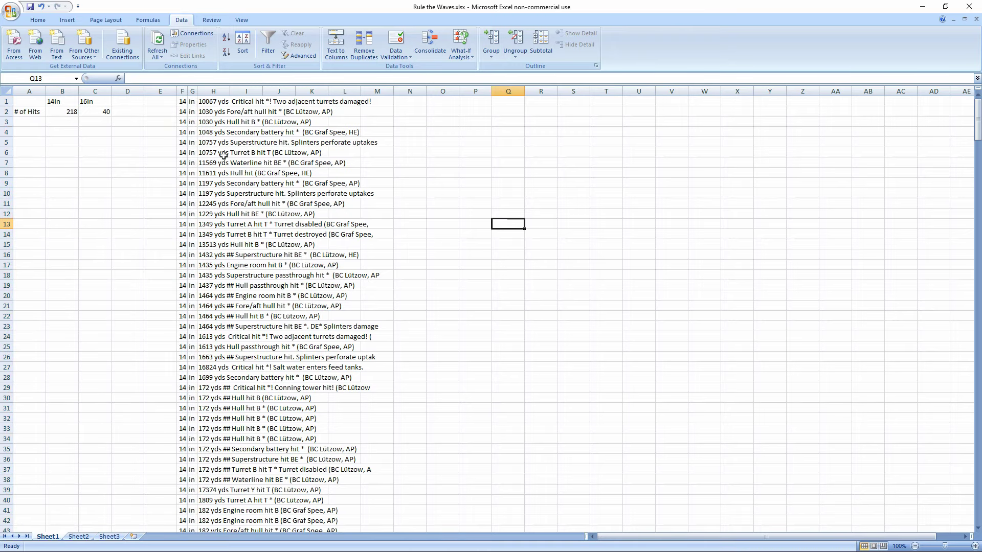
Insert a blank column before the range text in column H and widen the new column.
click(212, 90)
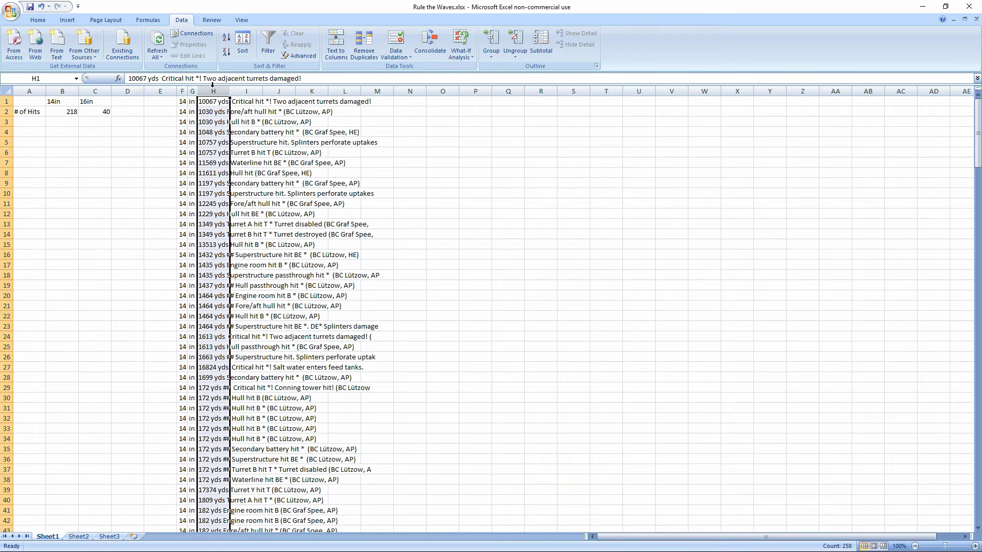
right_click(213, 87)
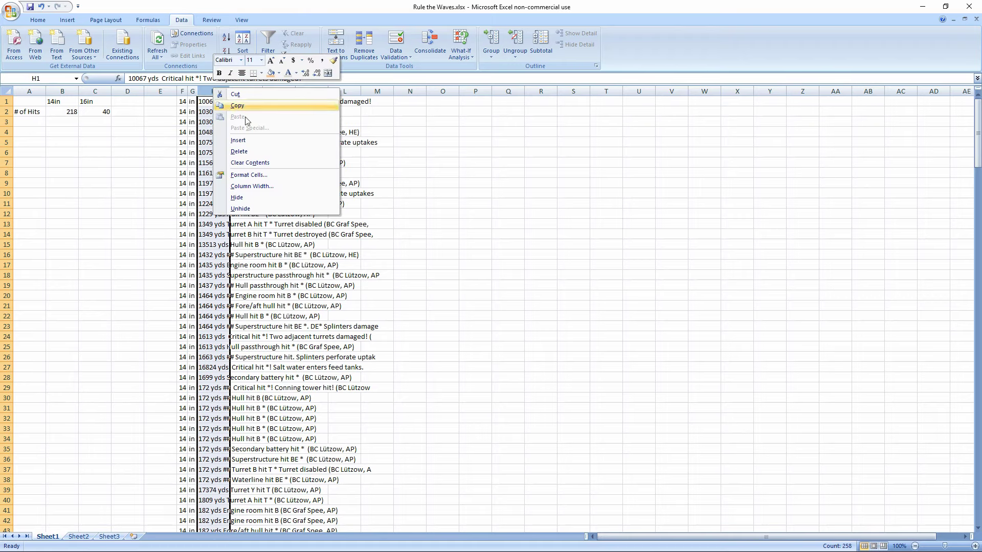
click(256, 137)
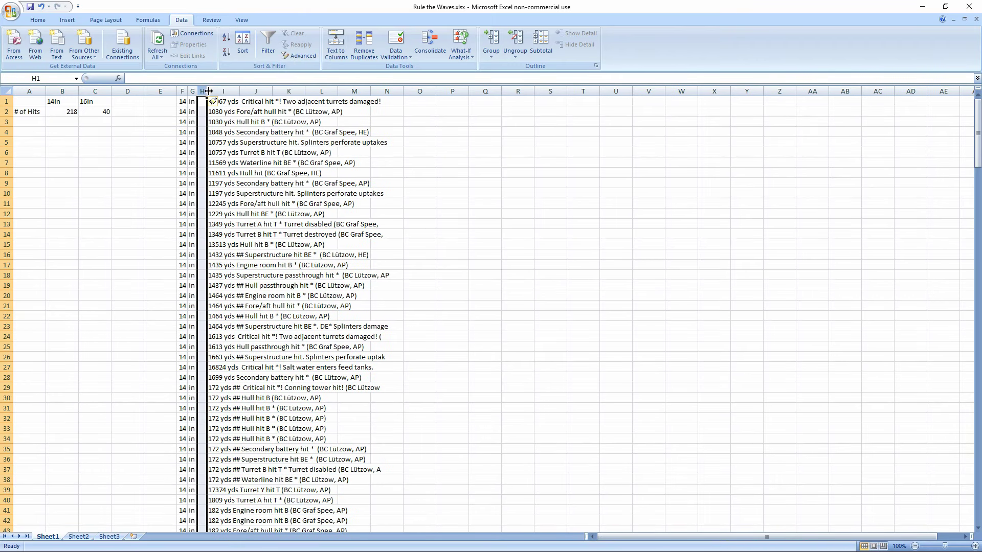
drag(206, 92, 266, 91)
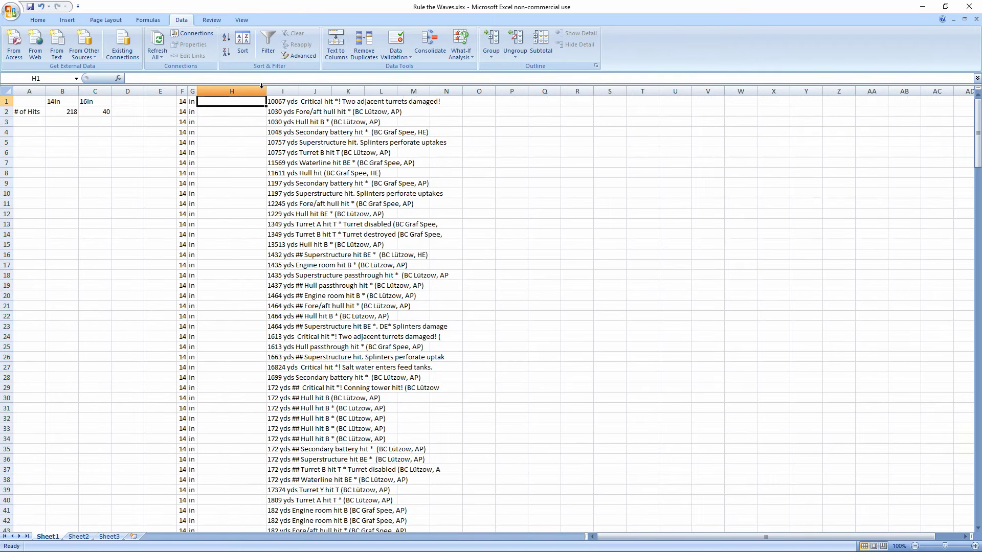
Enter the formula =FIND("yds",I1) in H1 to locate the unit within the log text.
text(=)
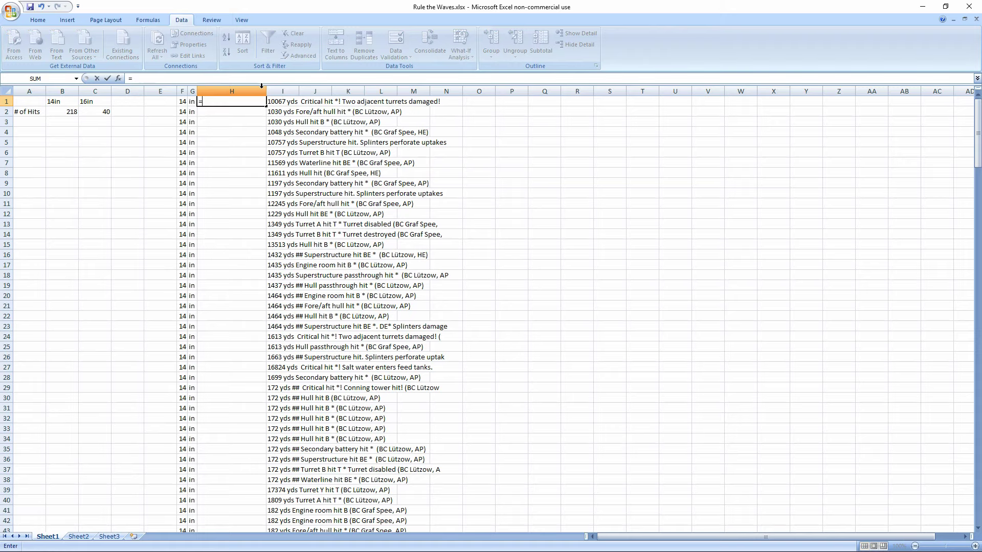
text(l)
key(BackSpace)
text(nd)
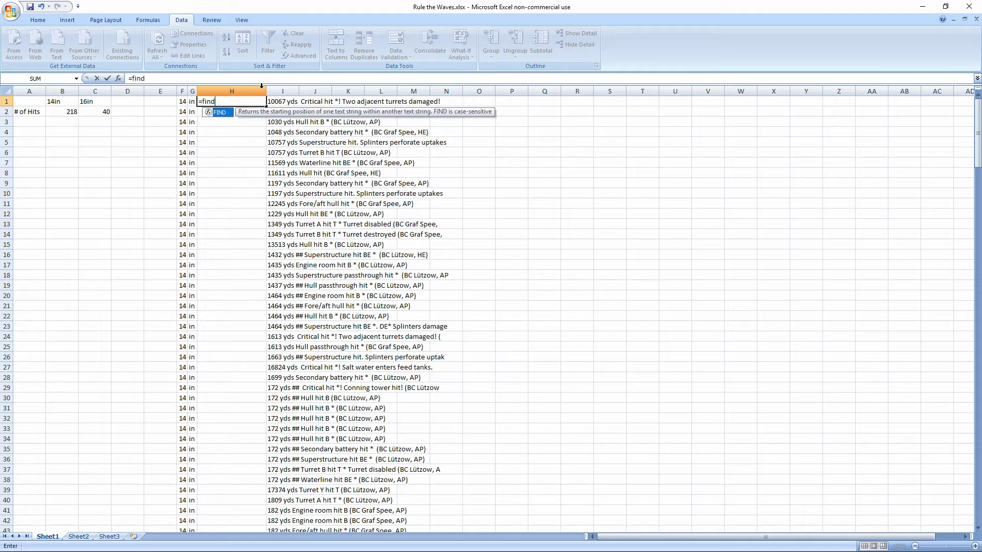
text((yds)
text(ds)
text(",)
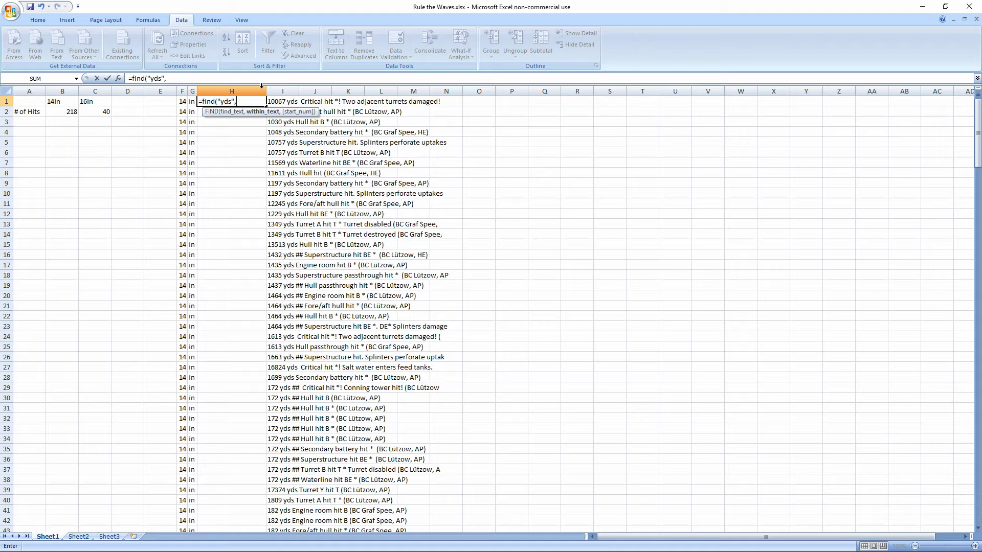
click(302, 101)
click(281, 102)
key(Return)
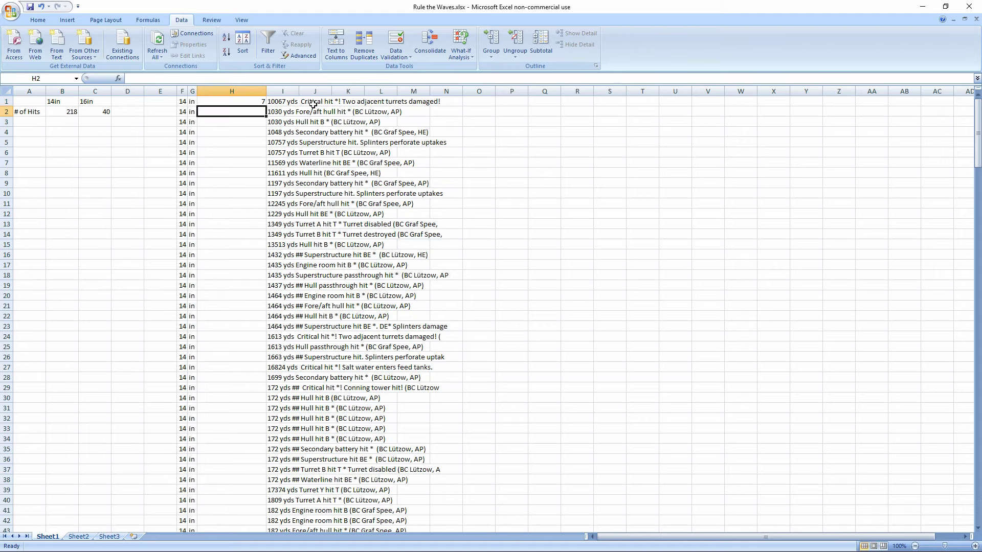
Extend the H1 formula to =LEFT(I1,(FIND("yds",I1)-2)) so it extracts the range number.
click(238, 101)
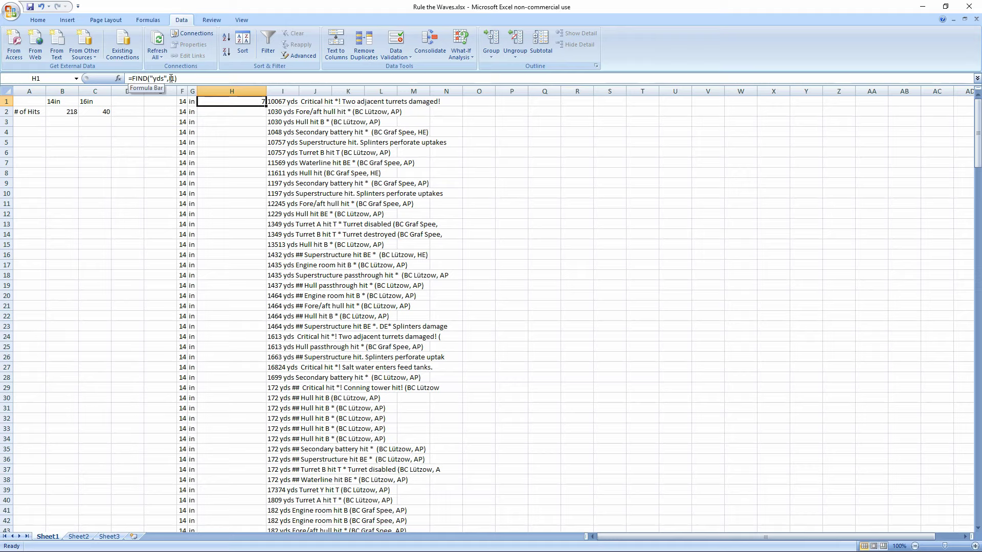
click(195, 78)
text(-2)
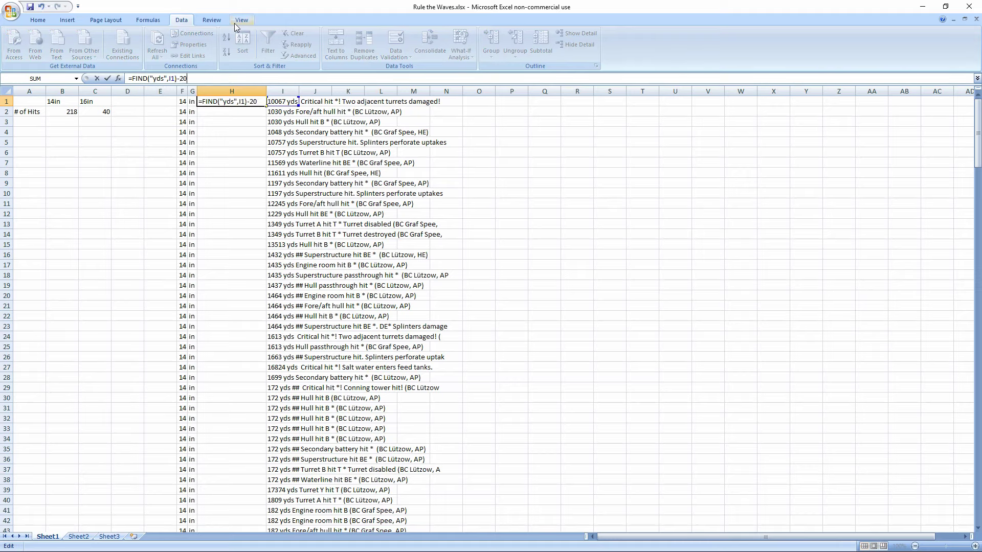
click(132, 78)
text(()
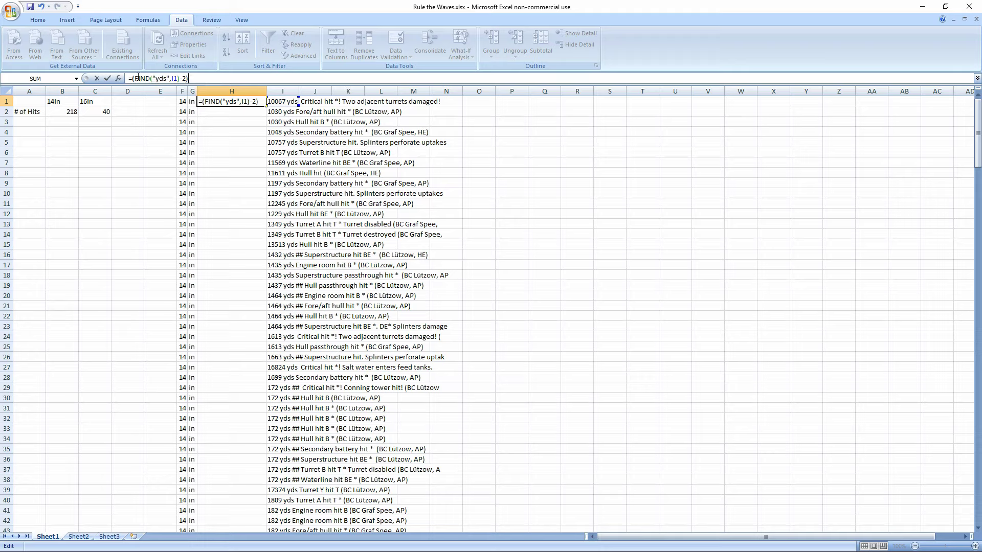
text(left()
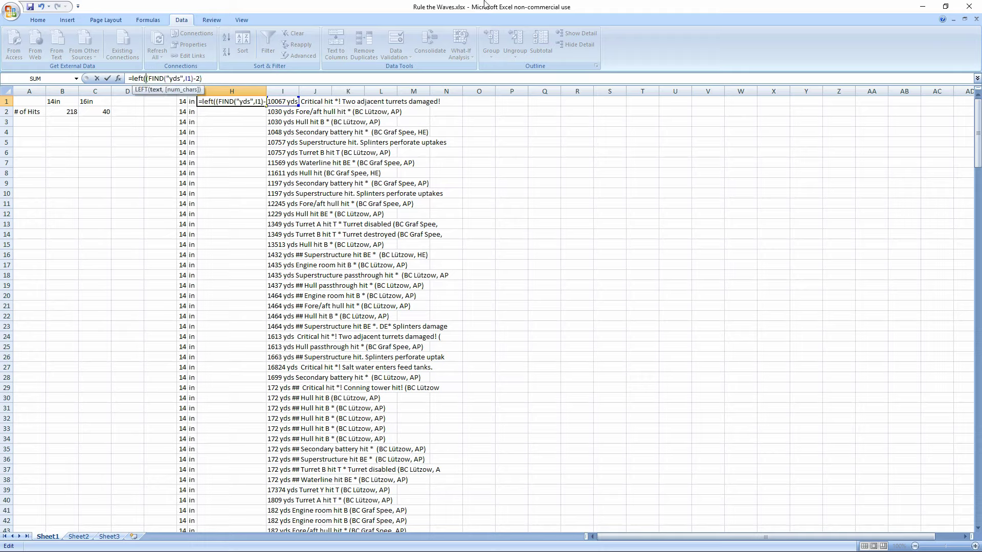
click(276, 103)
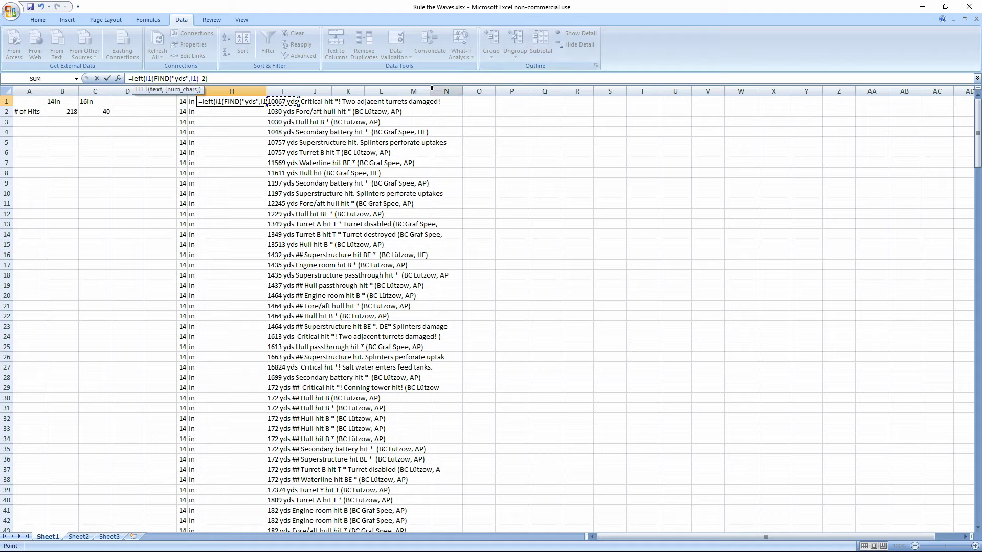
text(,)
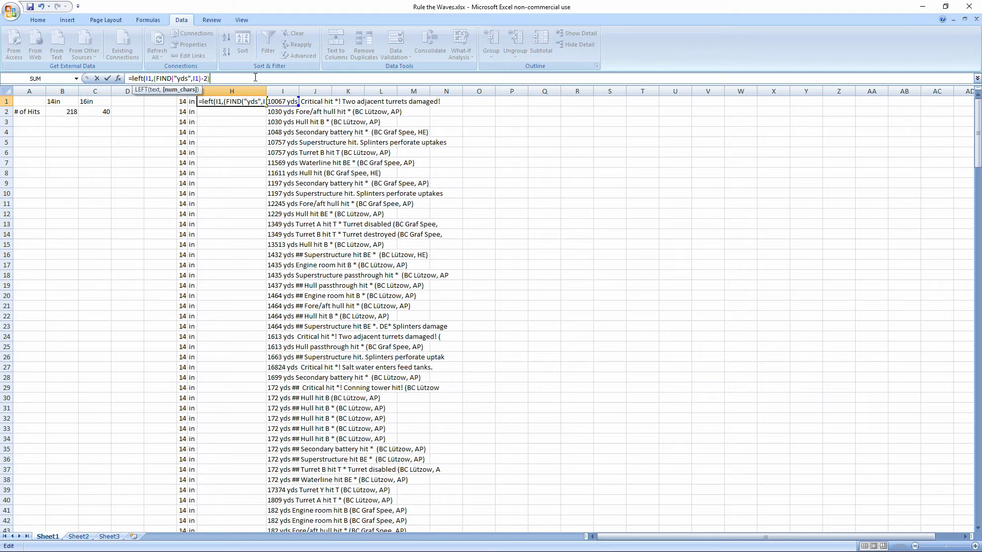
key(Return)
Fill the H1 formula down column H to row 258 and check the extracted ranges.
click(472, 319)
click(256, 102)
drag(266, 106, 292, 511)
click(381, 275)
scroll(368, 268, up, 11)
scroll(368, 268, up, 20)
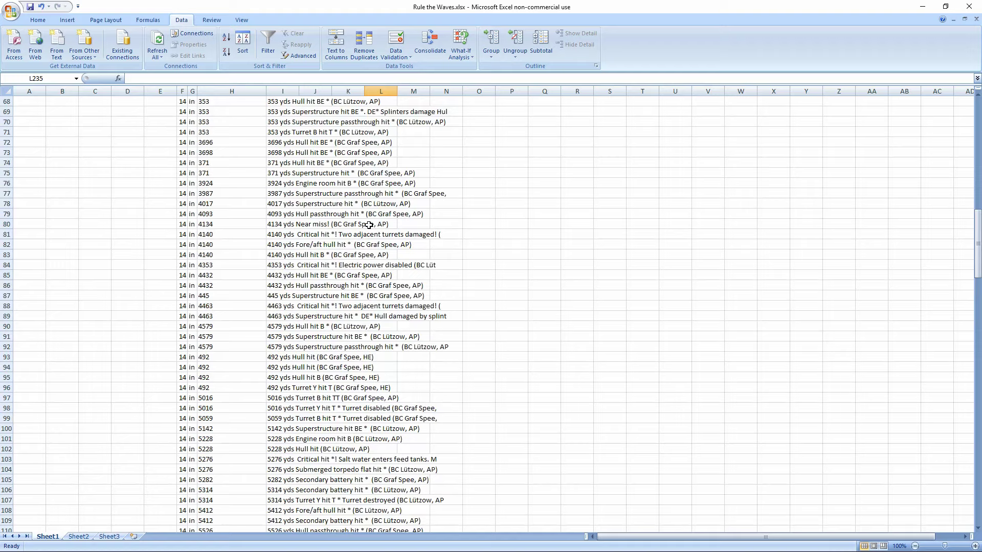
scroll(368, 220, up, 20)
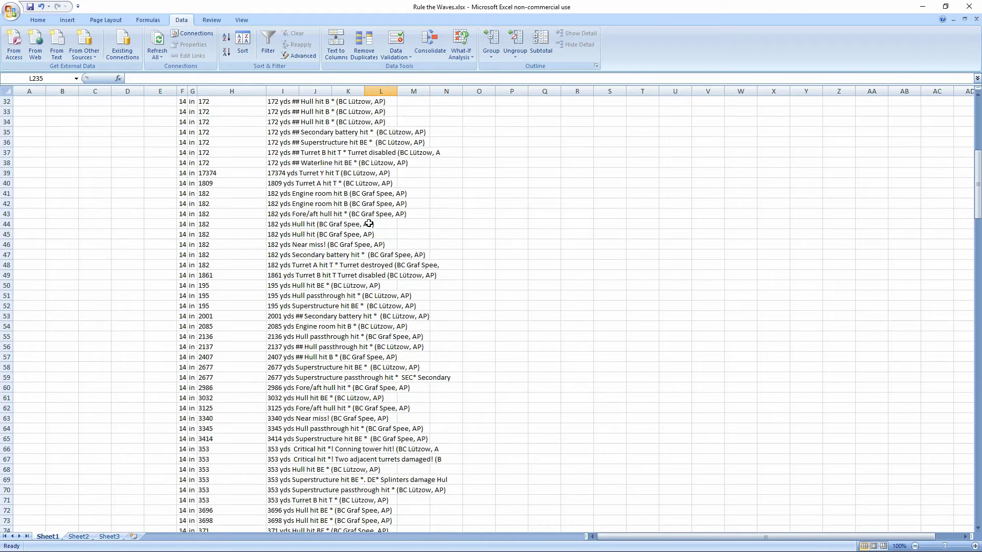
Insert a blank column before the log text in column I and narrow column H to fit the range numbers.
click(282, 91)
right_click(282, 92)
click(304, 142)
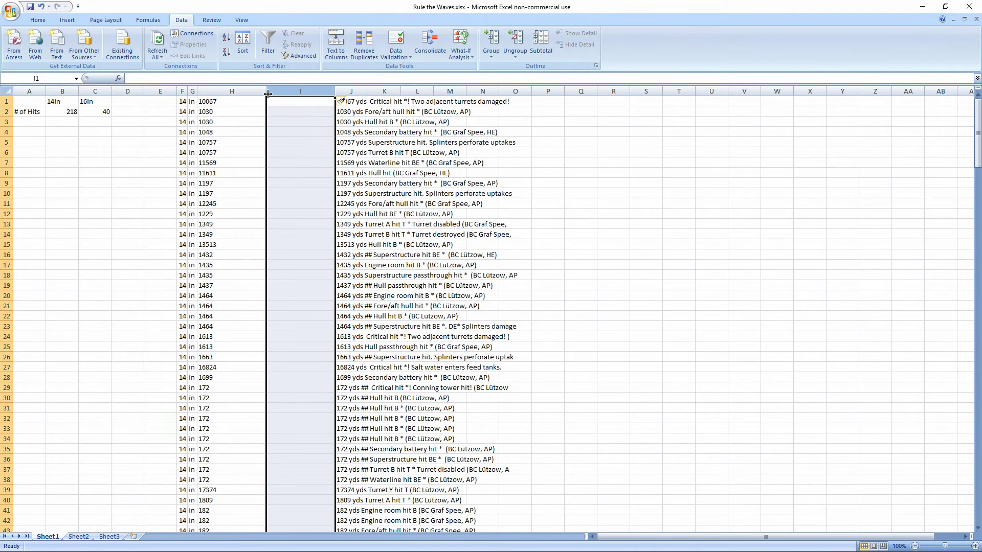
drag(266, 91, 218, 91)
Enter "yds" in I1 and insert another blank column before the log text in column J.
click(259, 101)
text(ud)
text(ds)
key(Return)
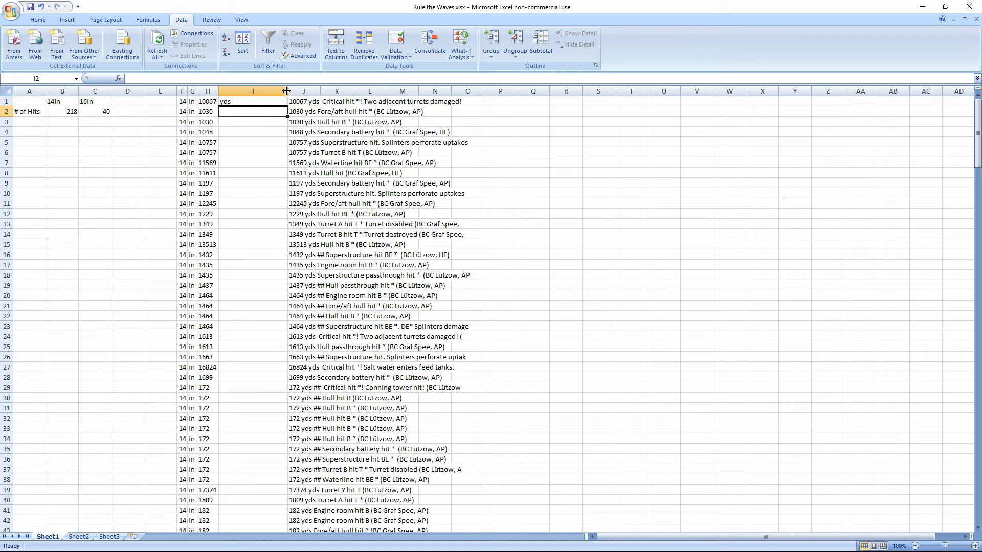
right_click(296, 91)
click(335, 146)
Copy "yds" from I1 down to I258.
click(263, 100)
key(ctrl+c)
drag(267, 110, 259, 510)
key(ctrl+v)
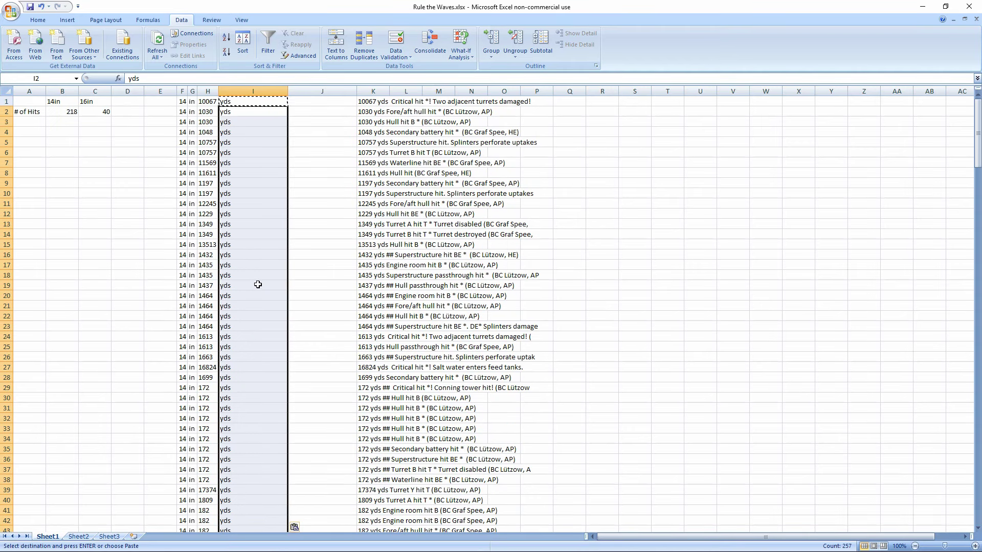
click(252, 326)
key(shift+Up)
key(ctrl+Up)
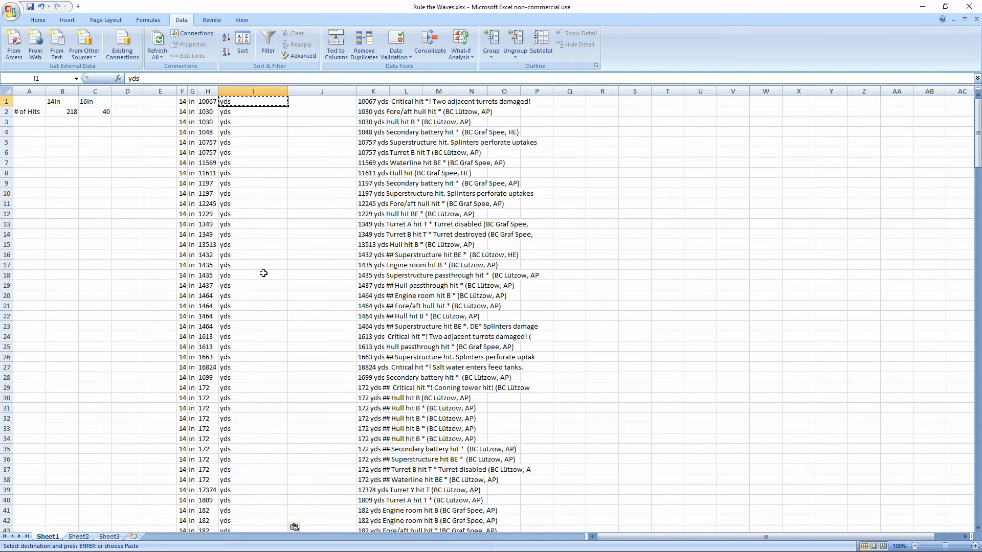
Try converting the LEFT formulas in column H to fixed values by pasting the column over itself, and undo the change.
click(208, 100)
right_click(210, 91)
click(233, 109)
right_click(212, 91)
click(239, 134)
click(174, 95)
click(263, 198)
key(Escape)
drag(322, 193, 322, 183)
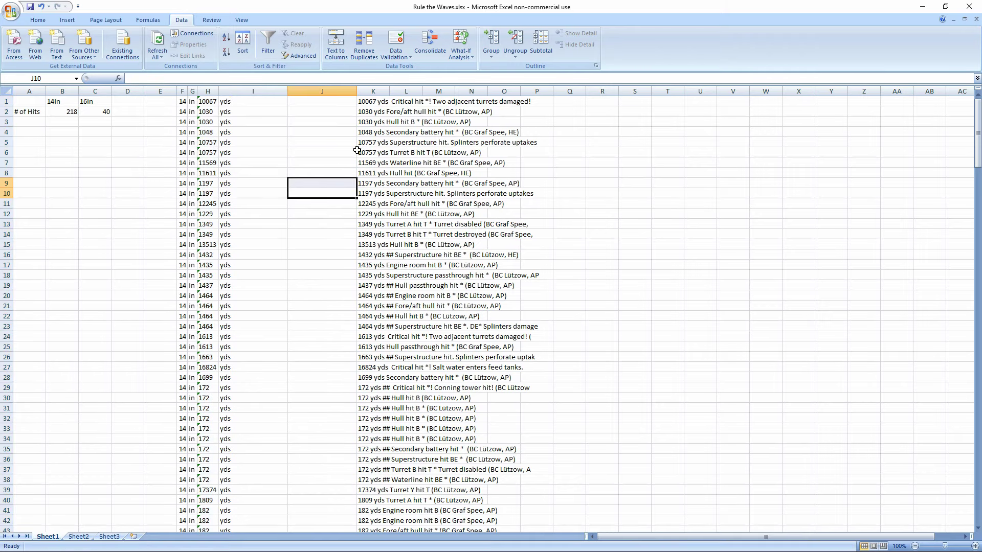
click(331, 102)
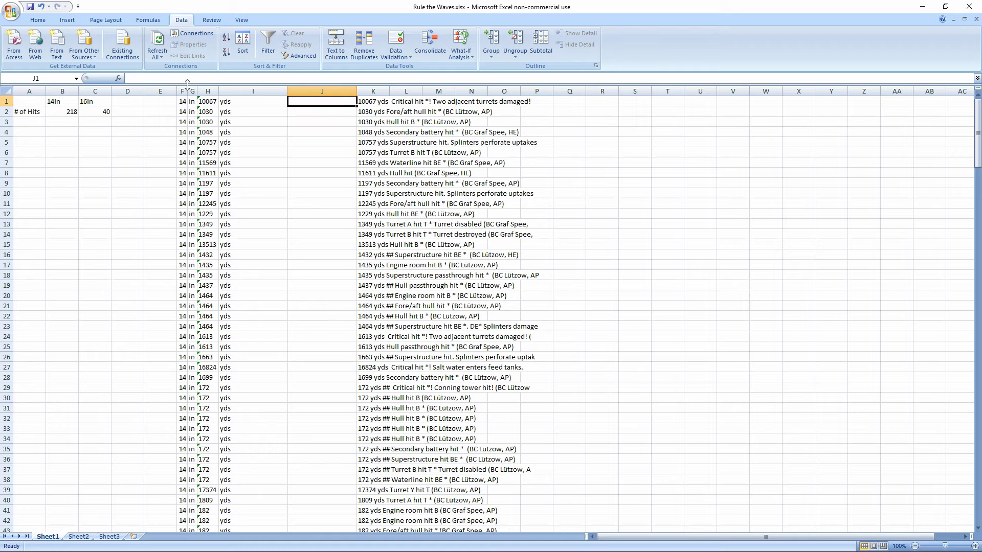
click(200, 92)
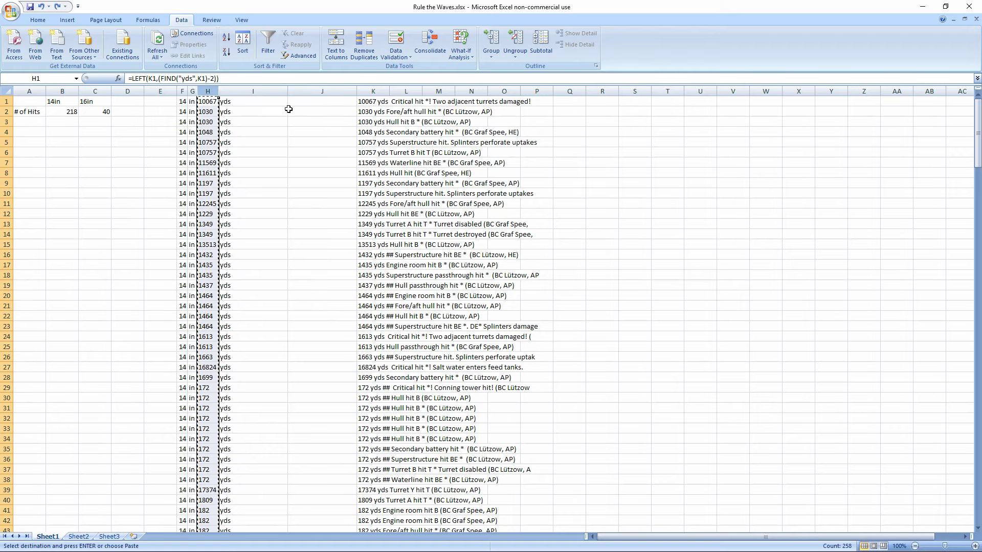
Copy the formula text from H1 into J1 and replace its LEFT function with MID.
click(211, 101)
double_click(211, 101)
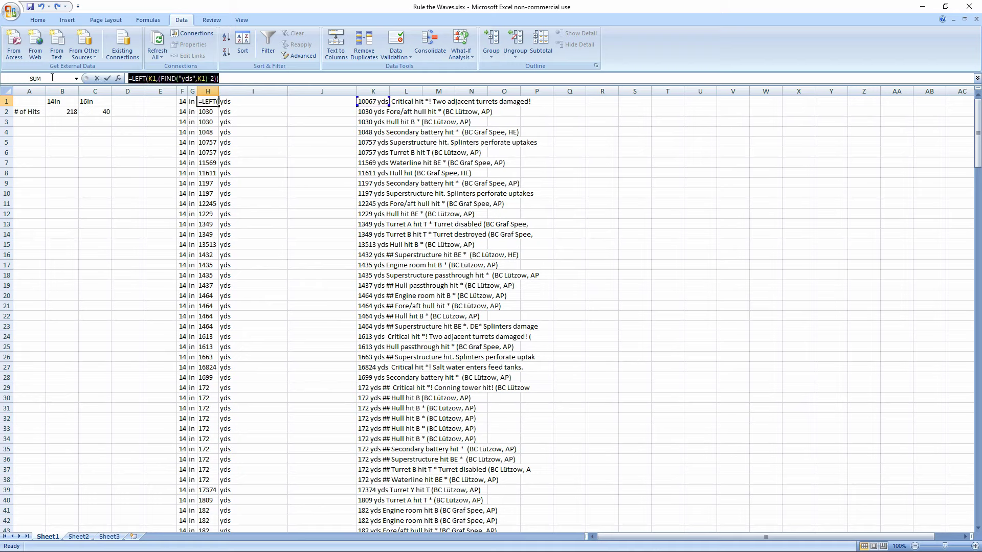
click(295, 104)
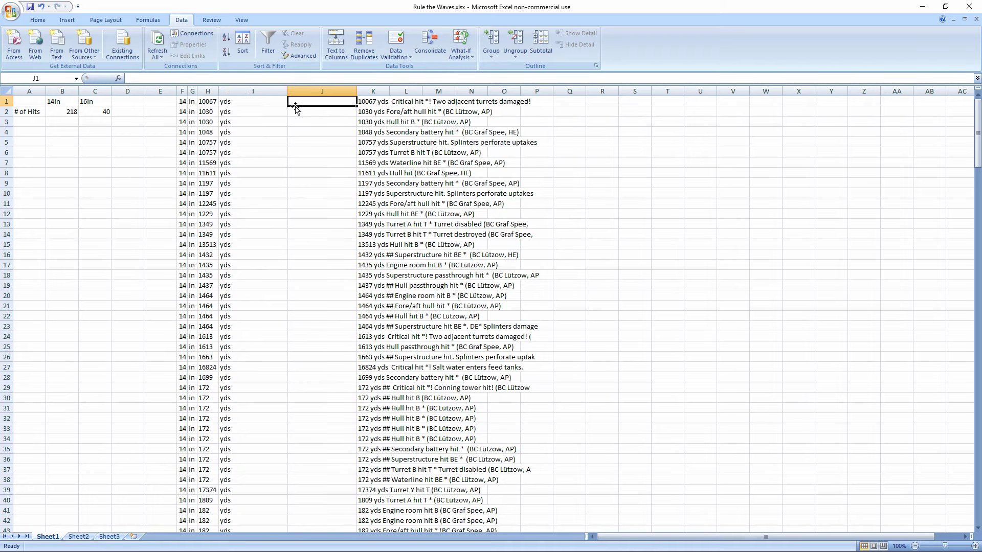
click(194, 76)
key(ctrl+v)
drag(148, 79, 133, 79)
text(mid)
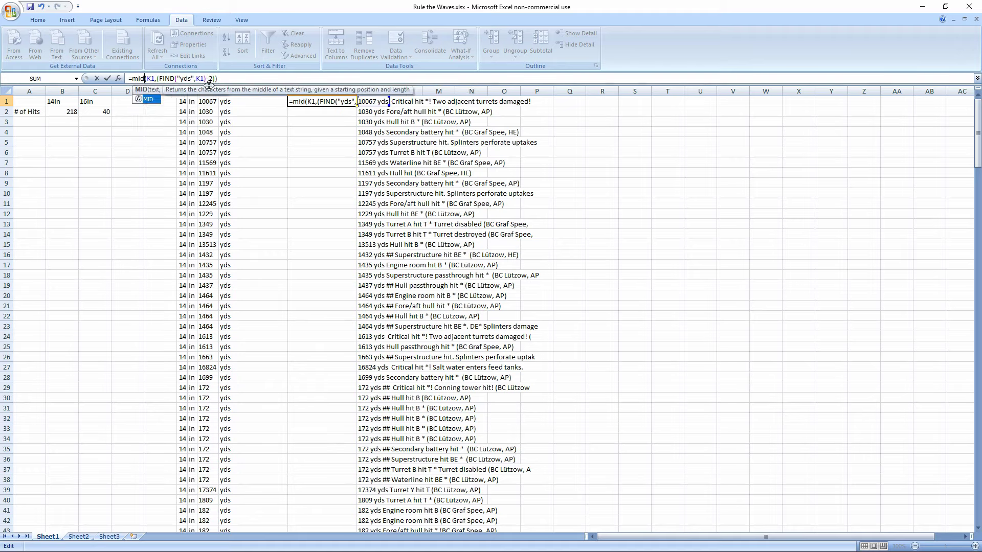
Change the start position in J1's MID formula to (FIND("yds",K1)+2).
click(188, 78)
click(163, 78)
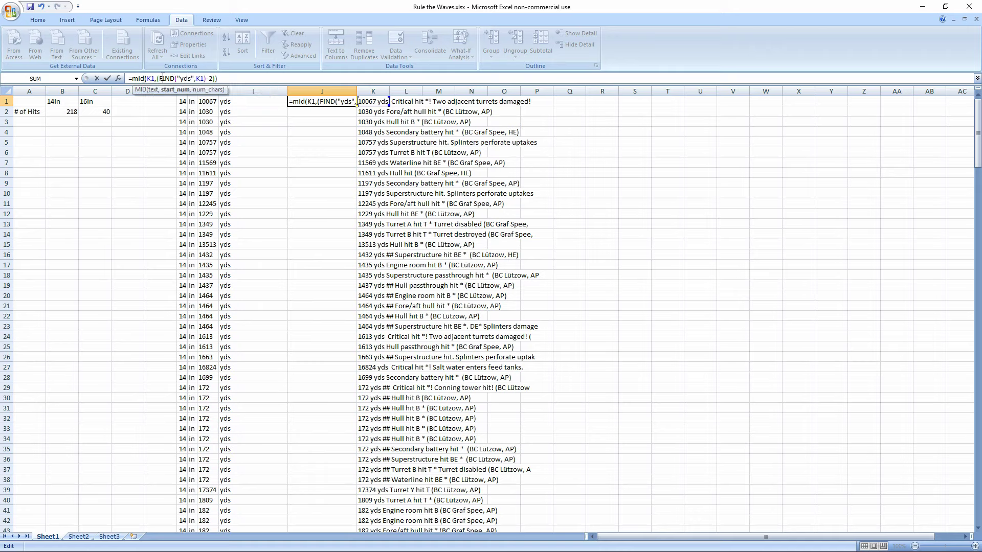
click(148, 78)
click(168, 79)
key(BackSpace)
text()+2))
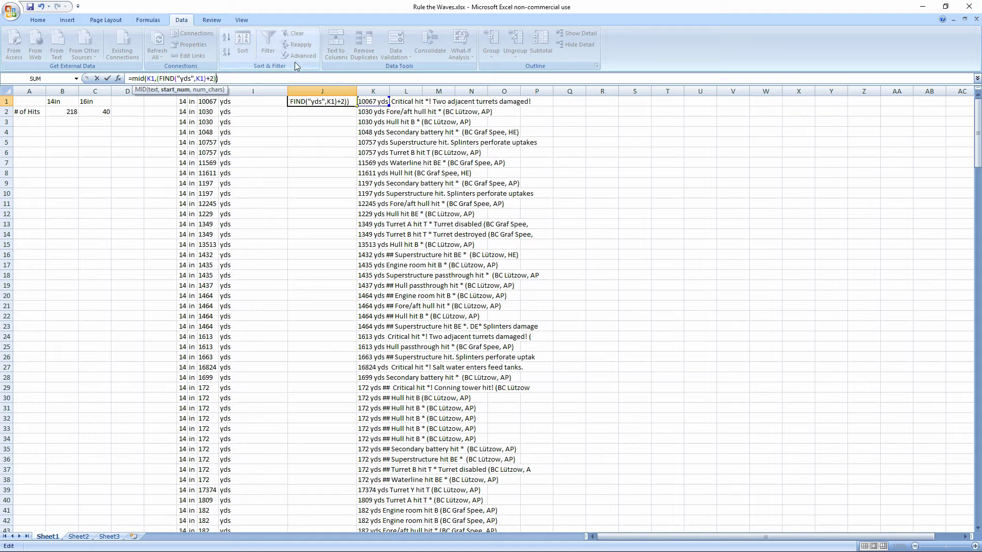
Add 200 as the number of characters in J1's MID formula and confirm the entry.
text(200)
key(Return)
key(Return)
click(219, 79)
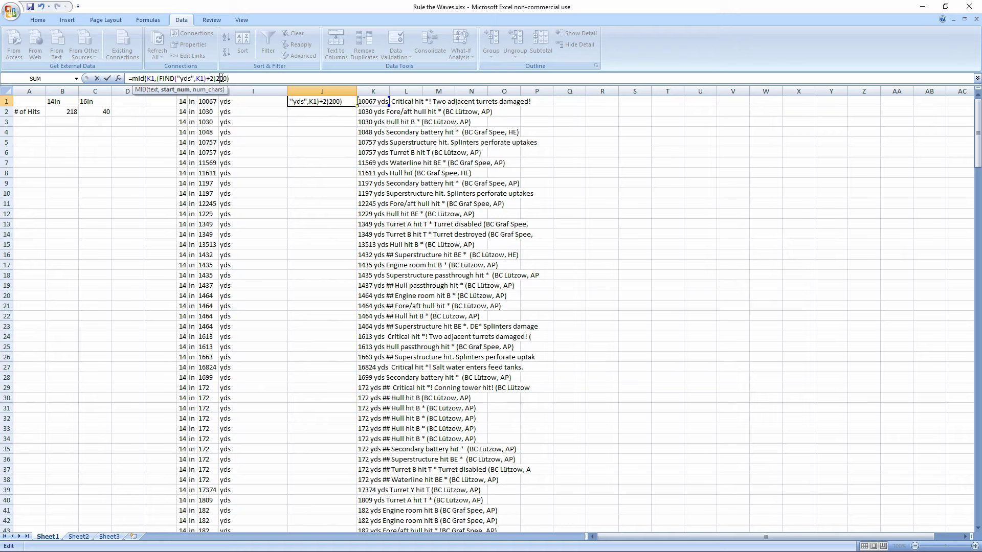
click(204, 78)
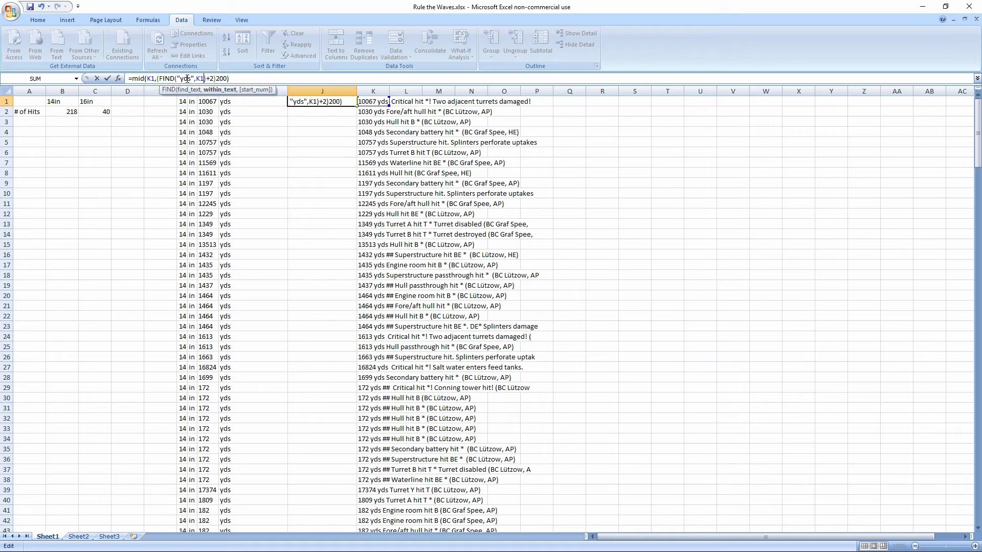
click(217, 78)
text(,)
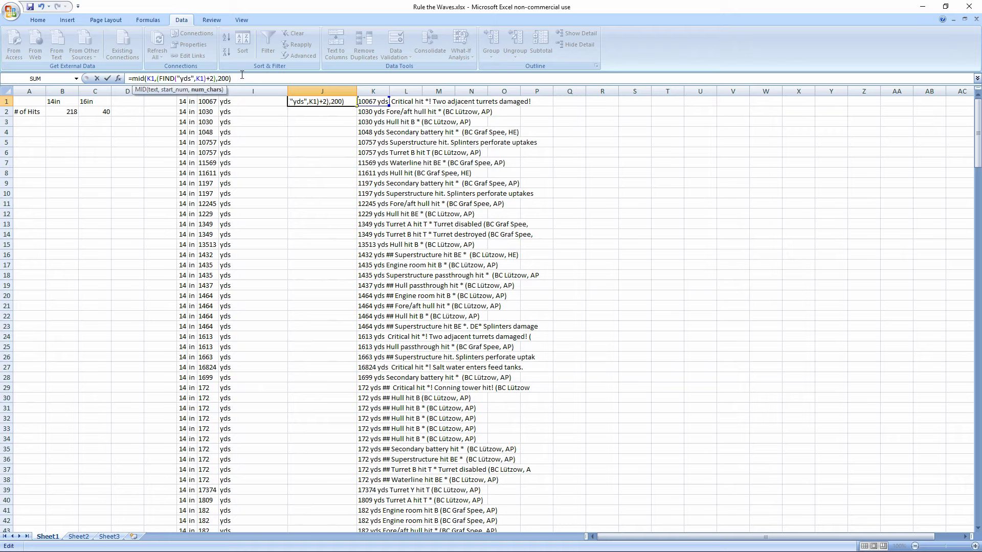
click(207, 101)
click(310, 122)
click(300, 101)
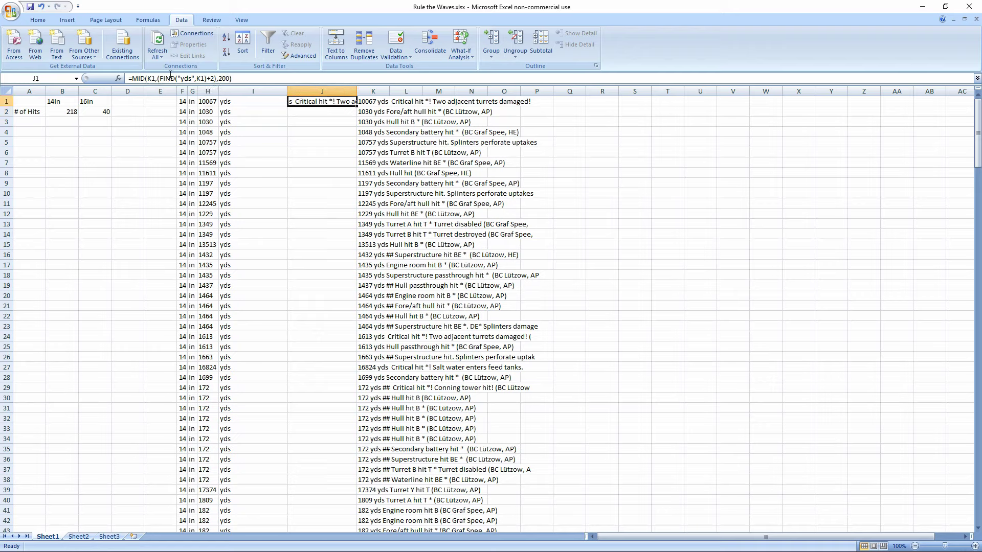
Set the MID formula's start offset in J1 to +4 and fill the formula down to J258.
click(214, 79)
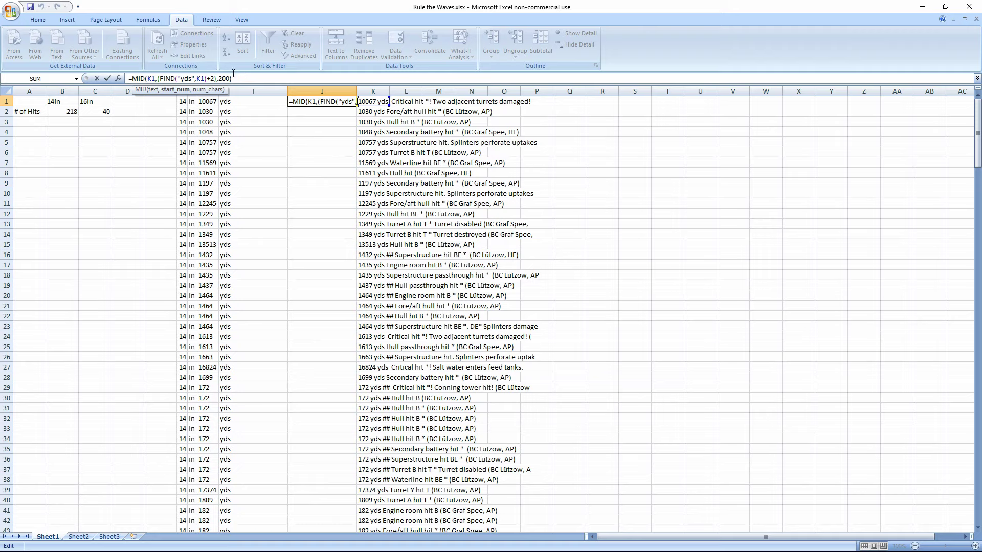
key(Return)
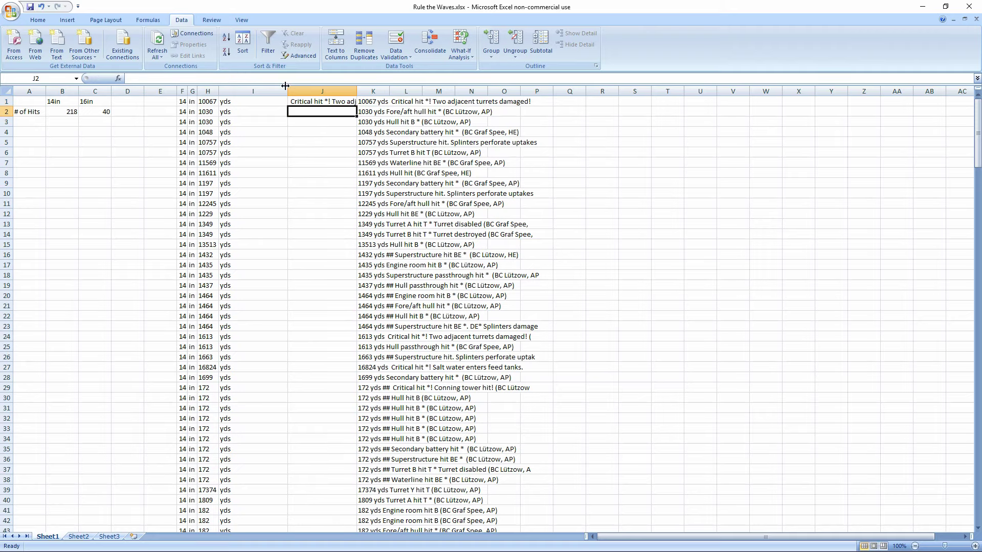
click(293, 101)
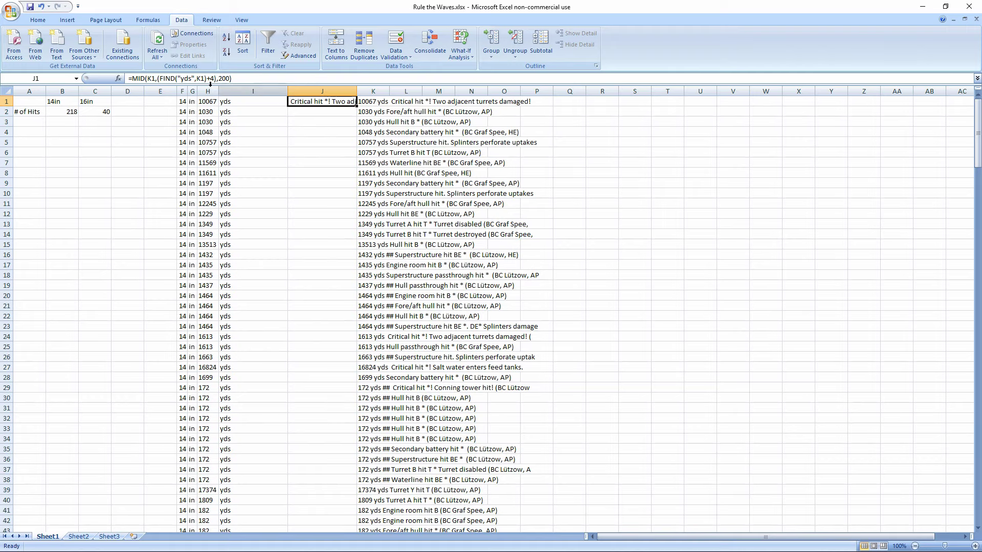
drag(357, 106, 327, 512)
click(299, 316)
Replace the formulas in columns H to J with fixed values by pasting the copied columns over themselves.
drag(207, 91, 308, 90)
right_click(309, 92)
click(333, 110)
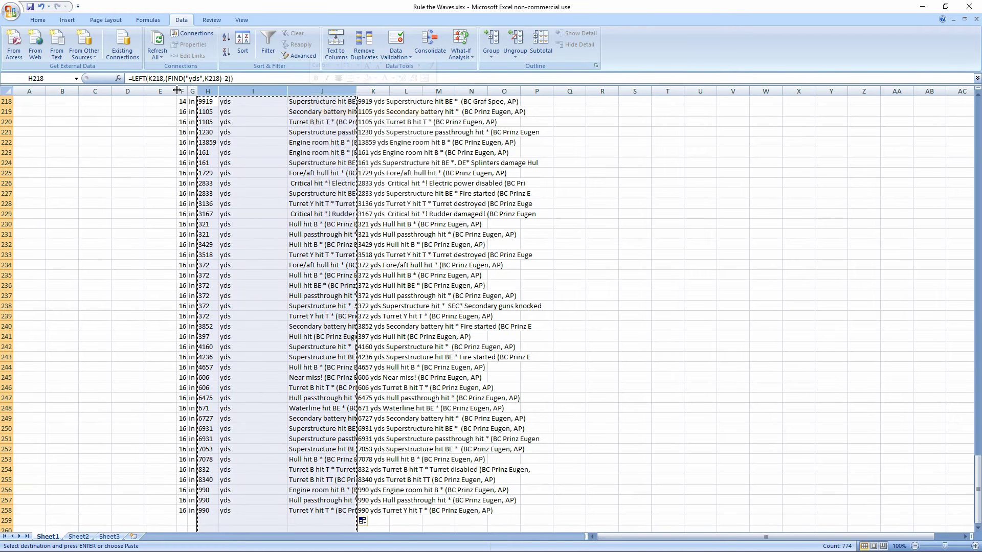
right_click(207, 92)
click(241, 133)
click(169, 91)
click(281, 199)
click(282, 199)
Autofit the width of all columns in the sheet.
click(29, 101)
click(6, 91)
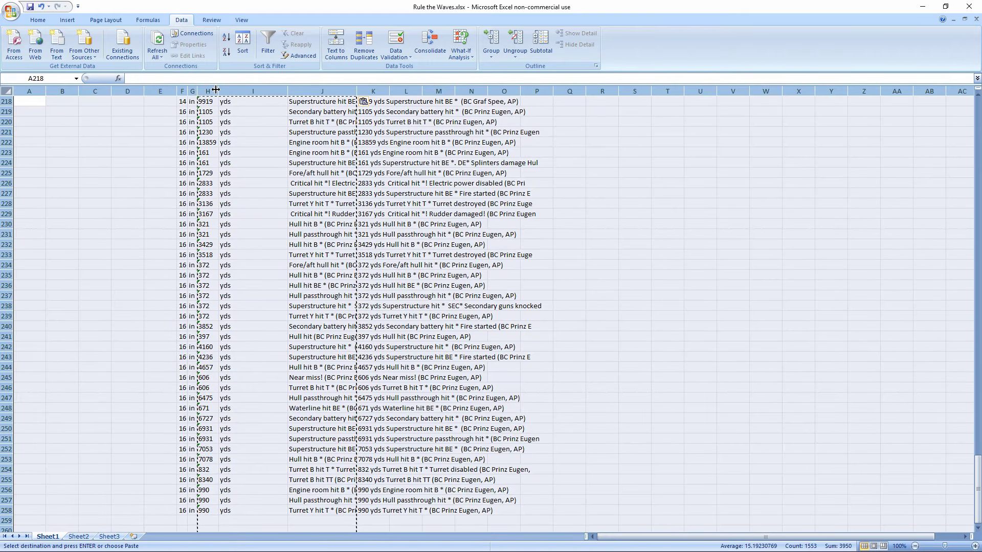
double_click(198, 91)
click(295, 165)
Delete column K with the original log text.
click(409, 91)
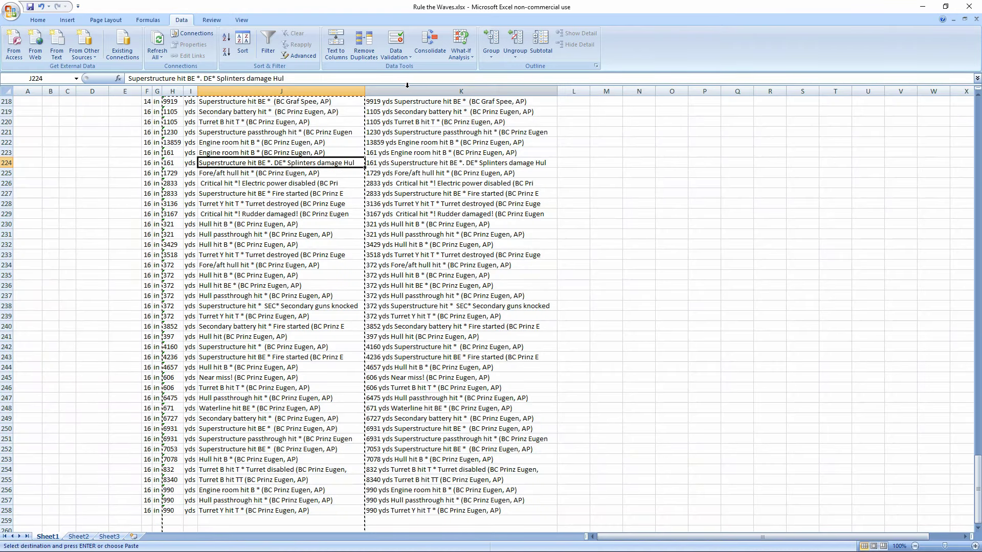
right_click(410, 91)
click(433, 152)
click(321, 235)
Convert the ranges stored as text in column H to numbers.
scroll(321, 235, up, 20)
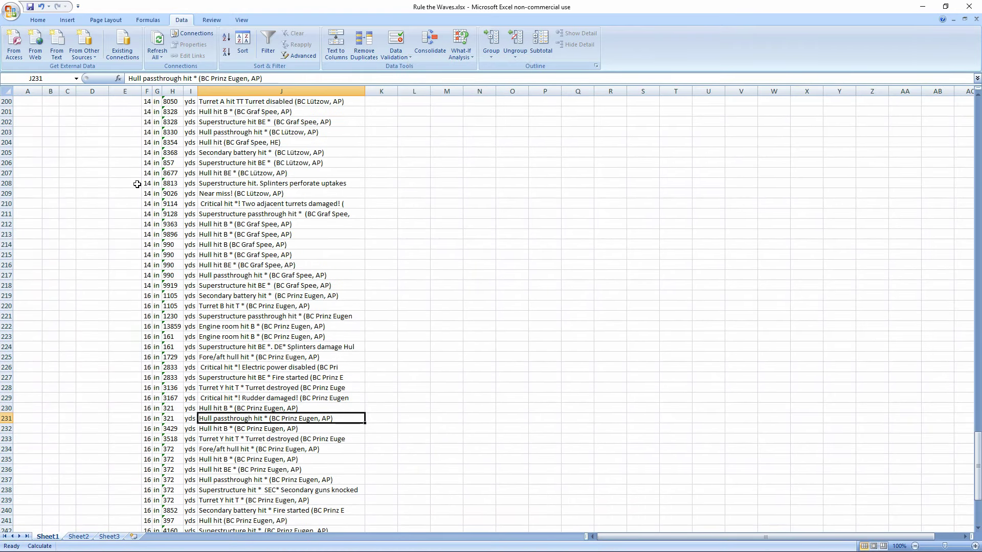
scroll(137, 184, up, 20)
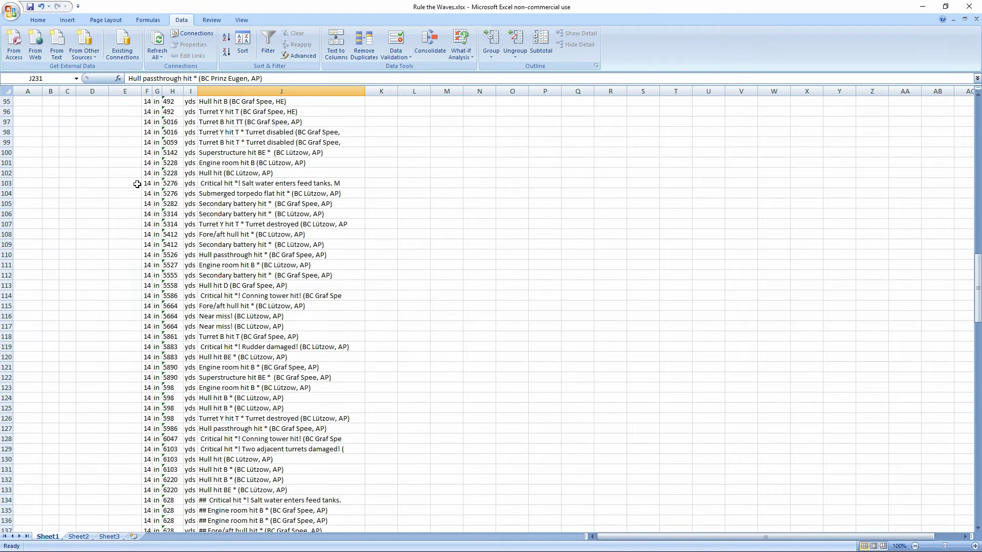
scroll(137, 185, up, 5)
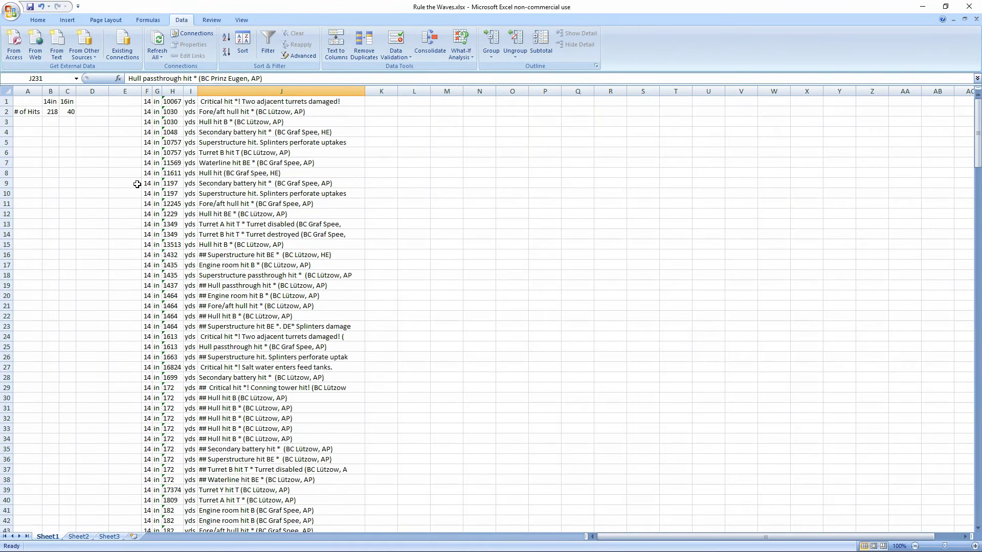
click(173, 91)
right_click(174, 91)
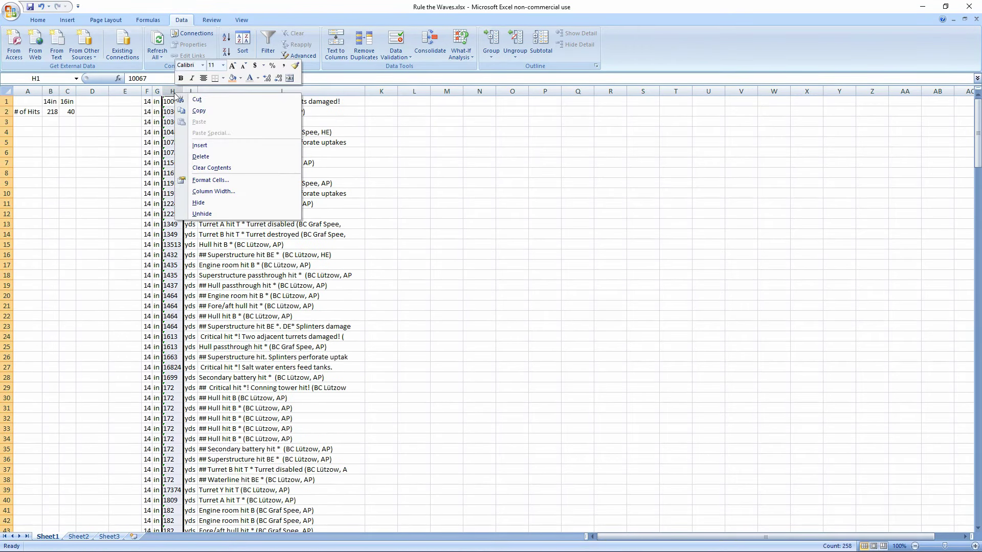
key(Escape)
click(156, 102)
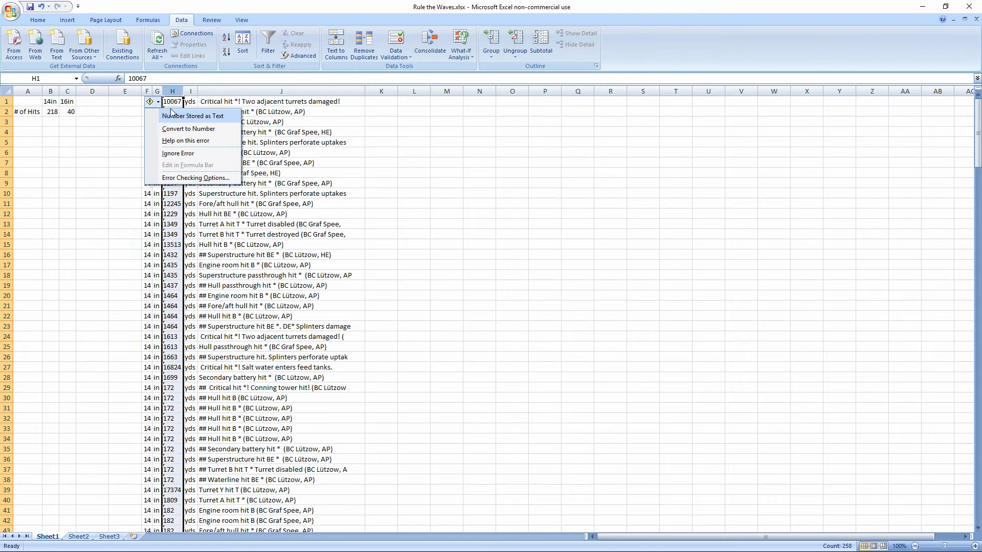
click(188, 128)
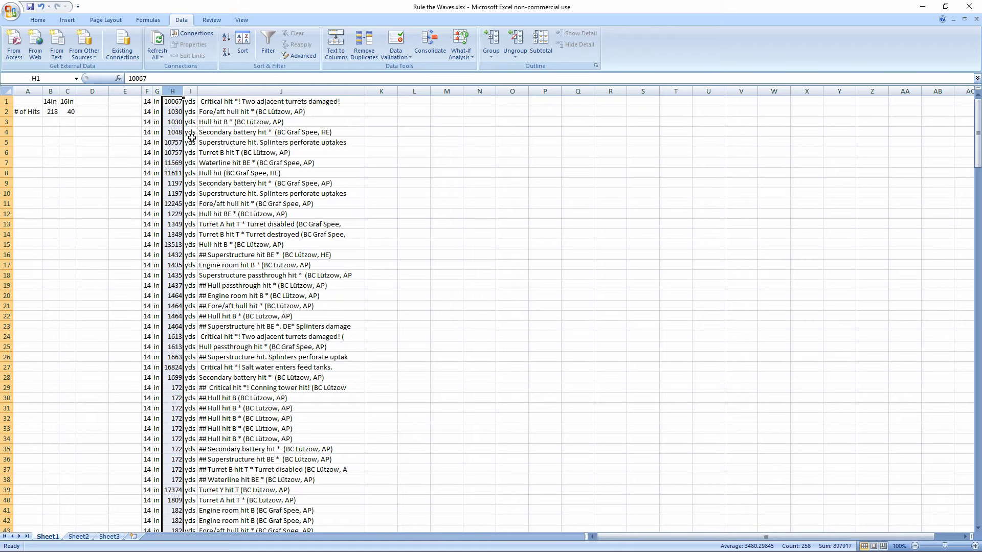
click(100, 194)
click(174, 101)
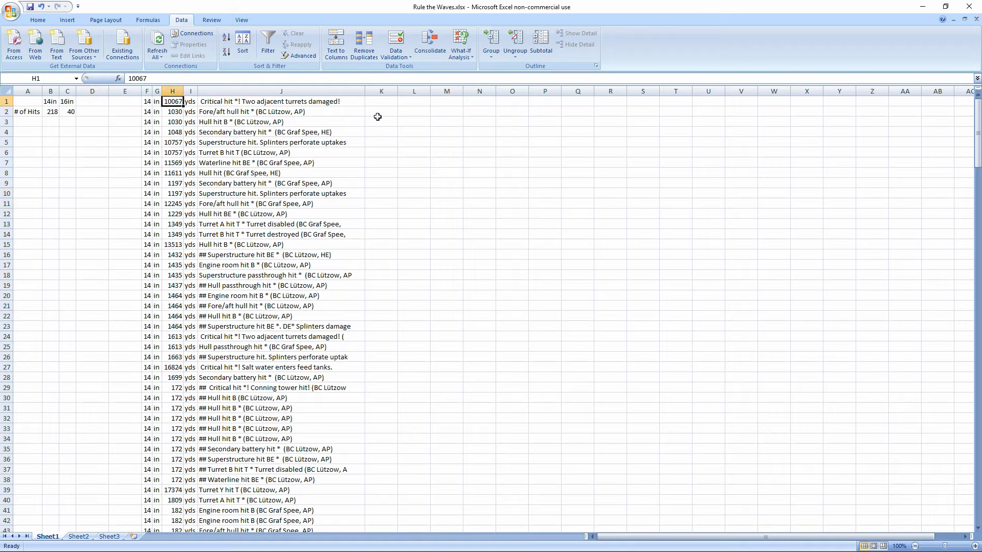
click(372, 100)
Insert a blank column J before the hit detail text.
click(216, 92)
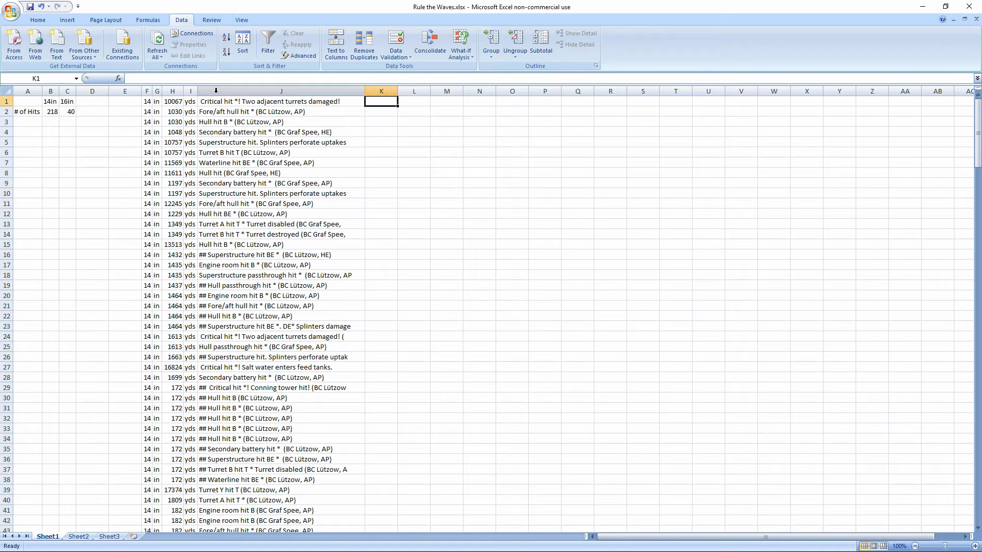
right_click(216, 93)
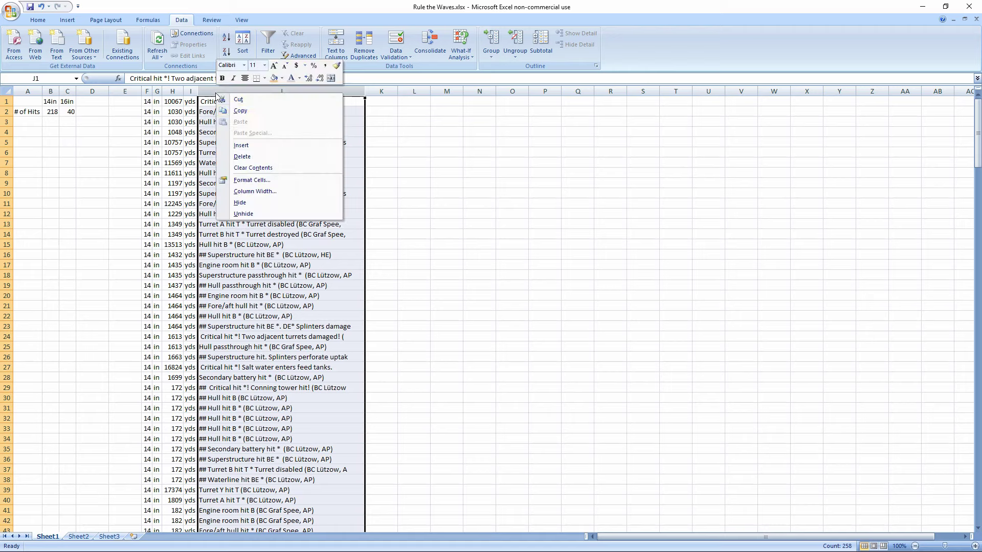
click(252, 146)
click(304, 171)
click(391, 164)
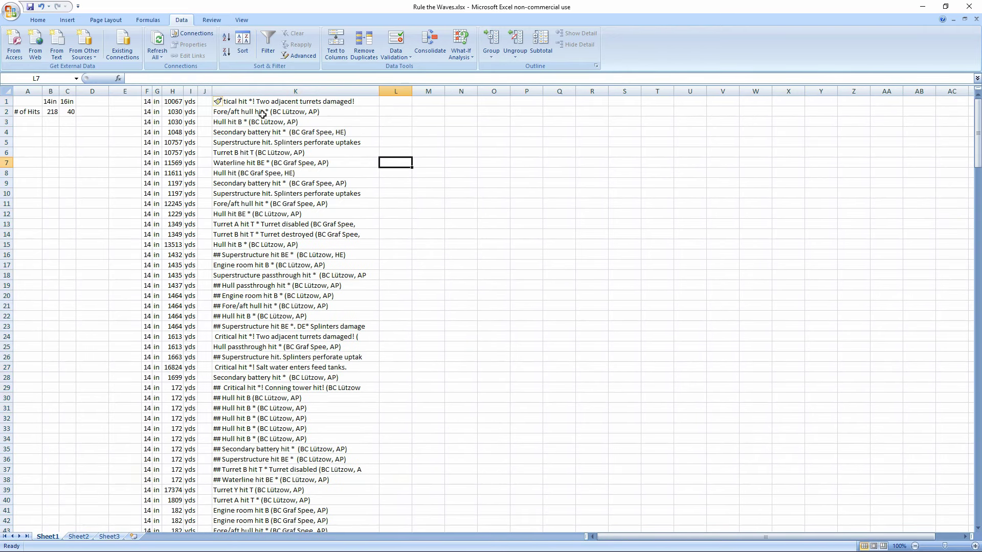
click(204, 101)
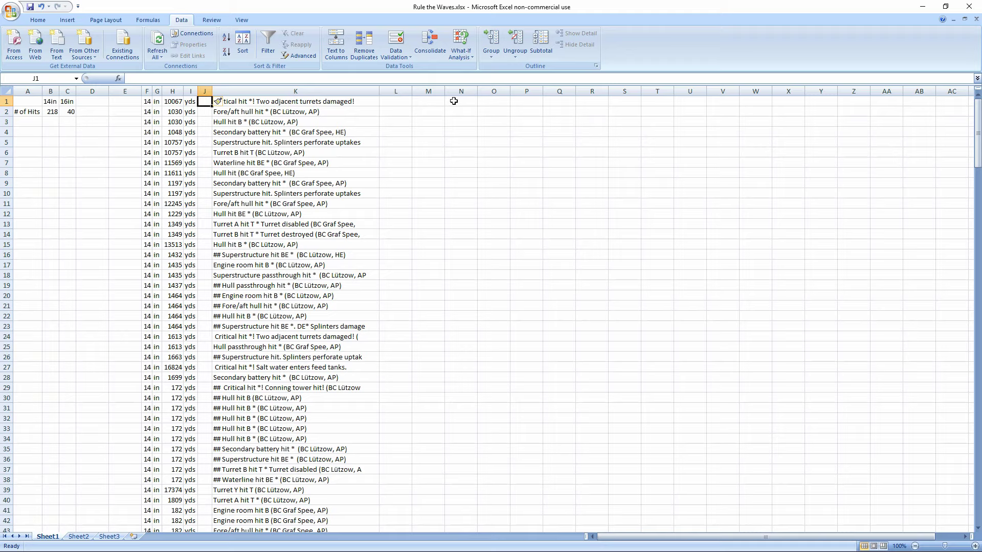
text(=if()
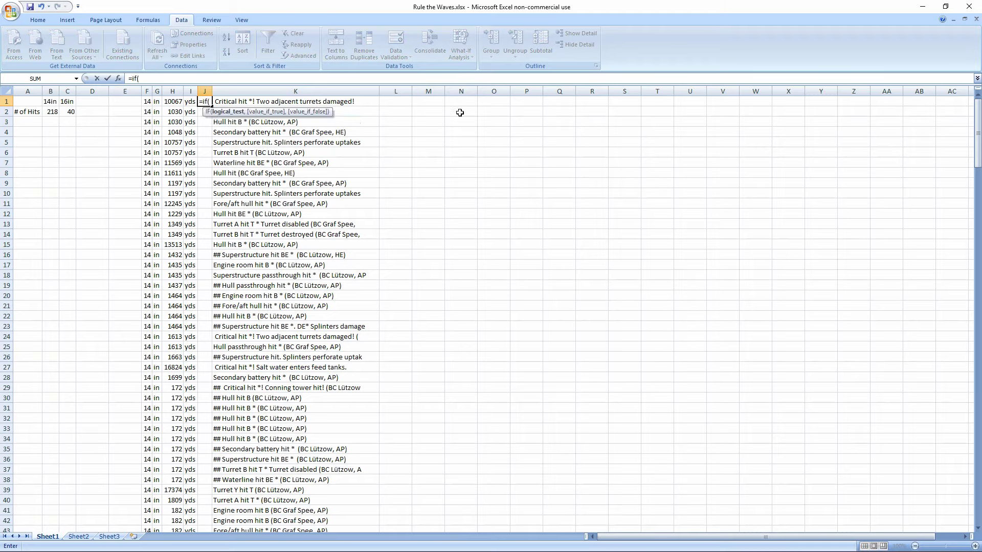
key(Escape)
text(find()
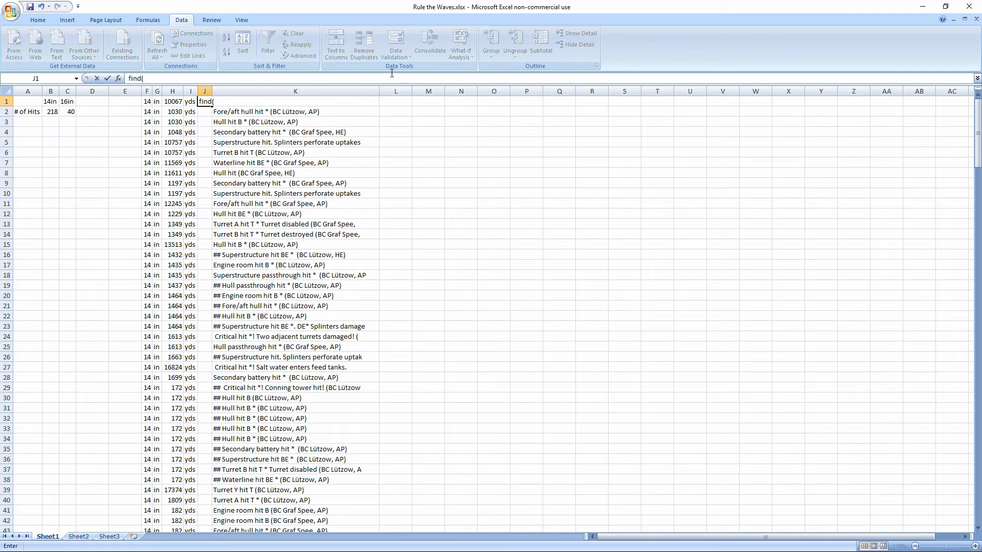
key(Escape)
Try to enter the formula =find(*,K1) in J1.
text(=fu)
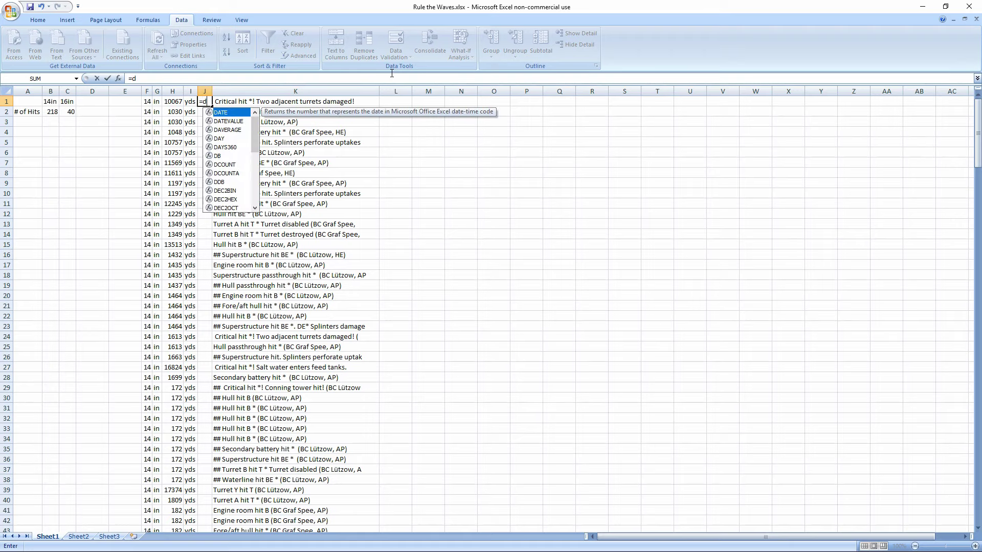
key(BackSpace)
text(i)
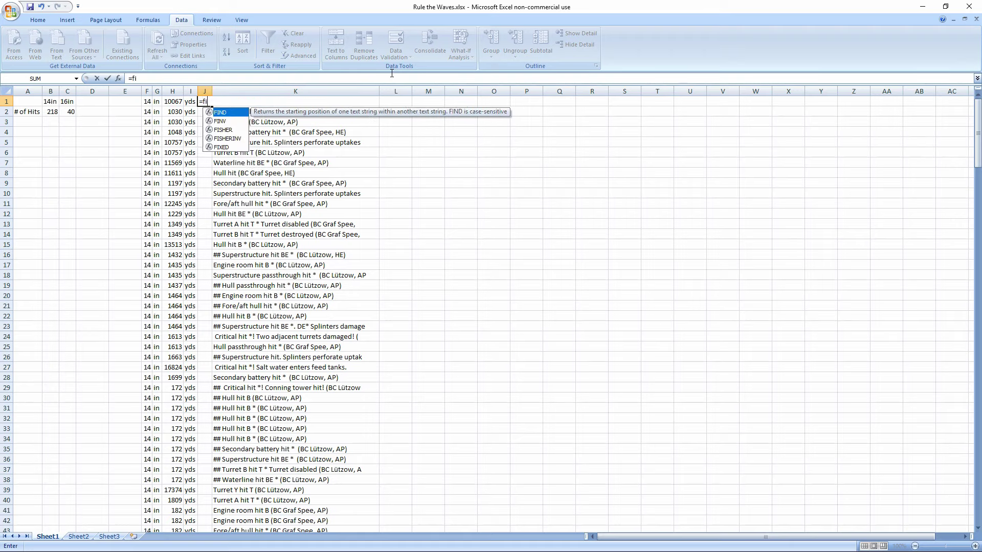
text(nd()
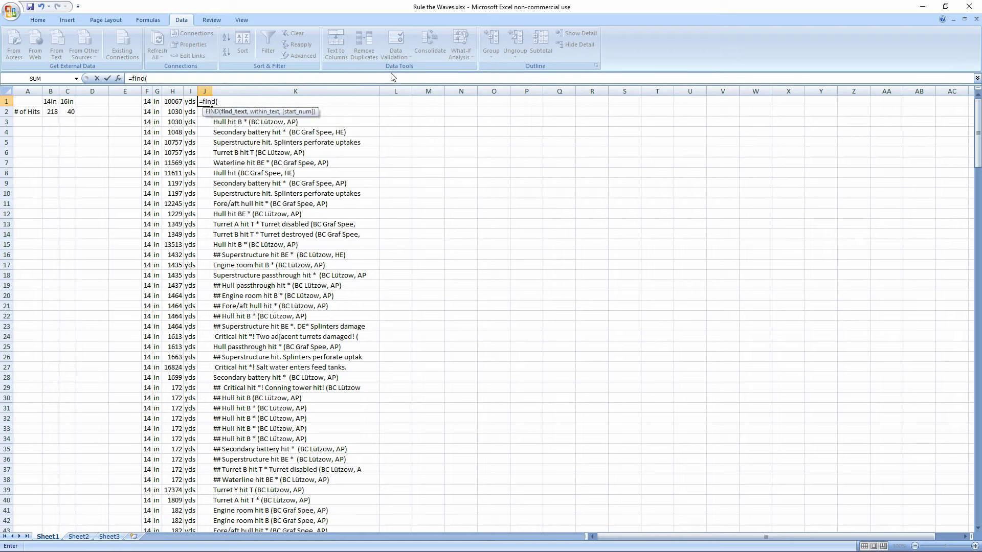
text(*,)
key(Right)
text())
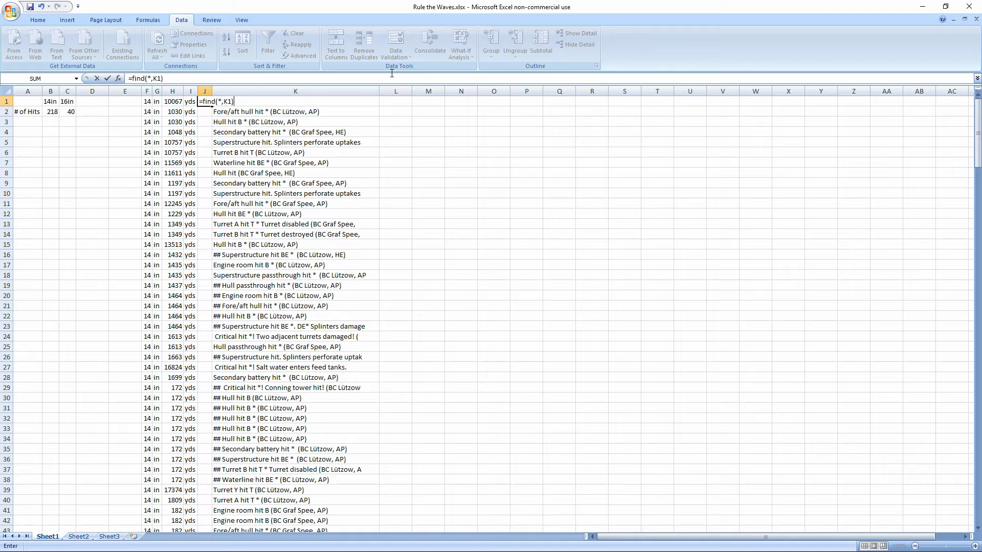
key(Return)
key(Return)
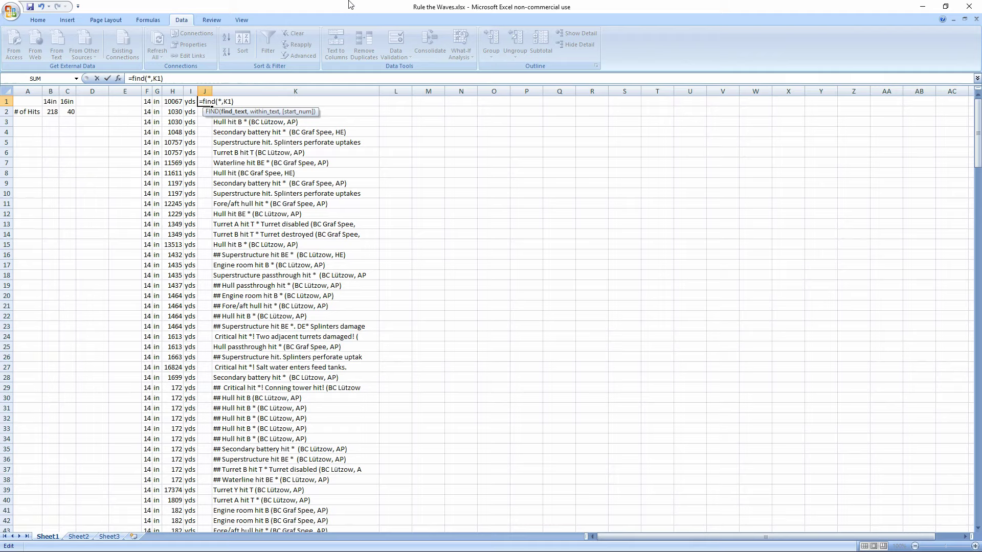
Try to put quotation marks around the asterisk in J1's FIND formula, and discard the entry.
click(152, 78)
text(:)
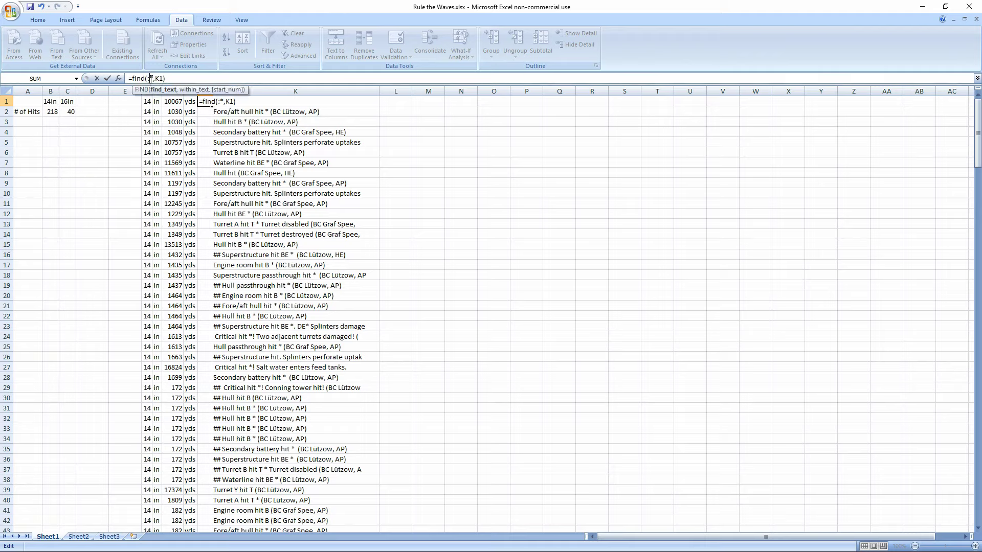
key(shift+Right)
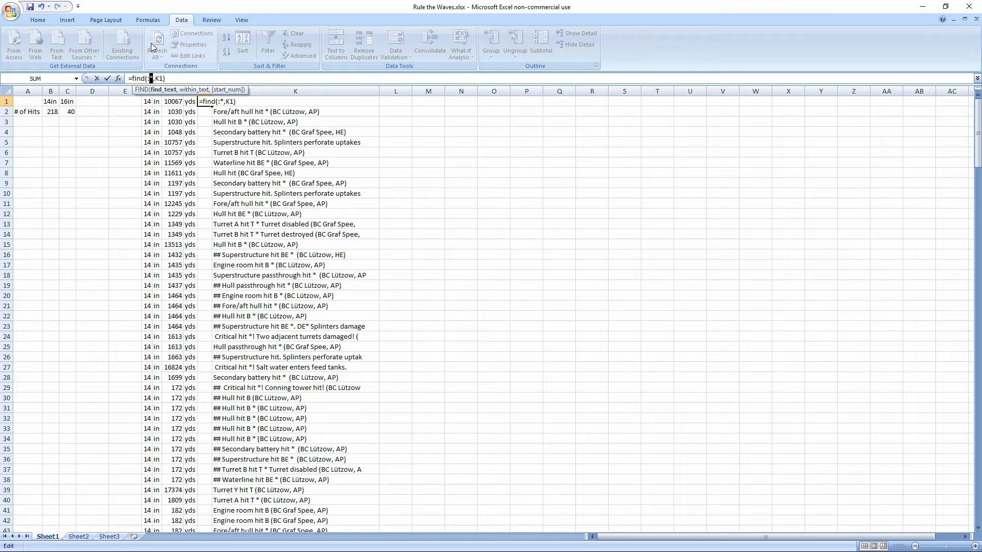
key(BackSpace)
text(")
key(Right)
text(;)
key(Escape)
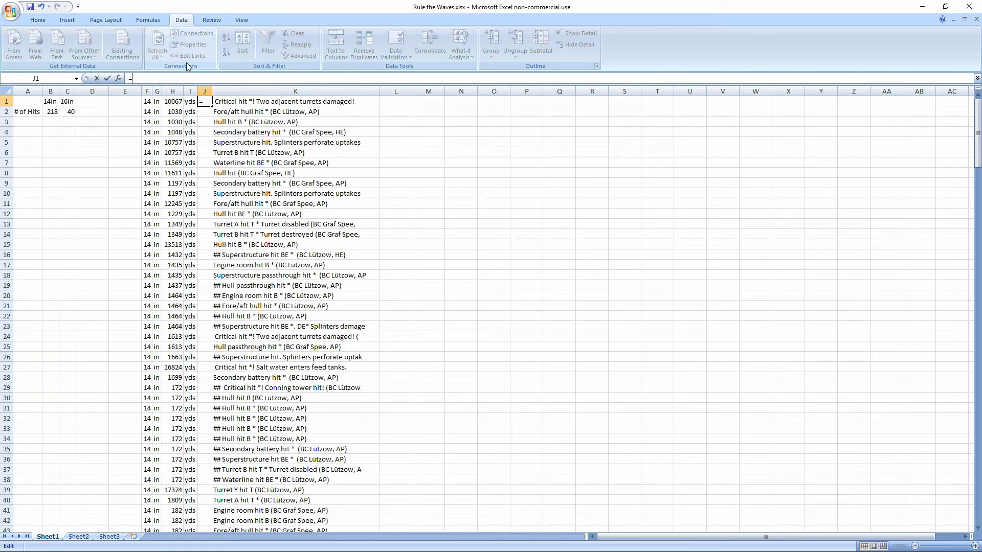
Enter the formula =FIND("*",K1) in J1 to locate the asterisk in the hit text.
text(=find()
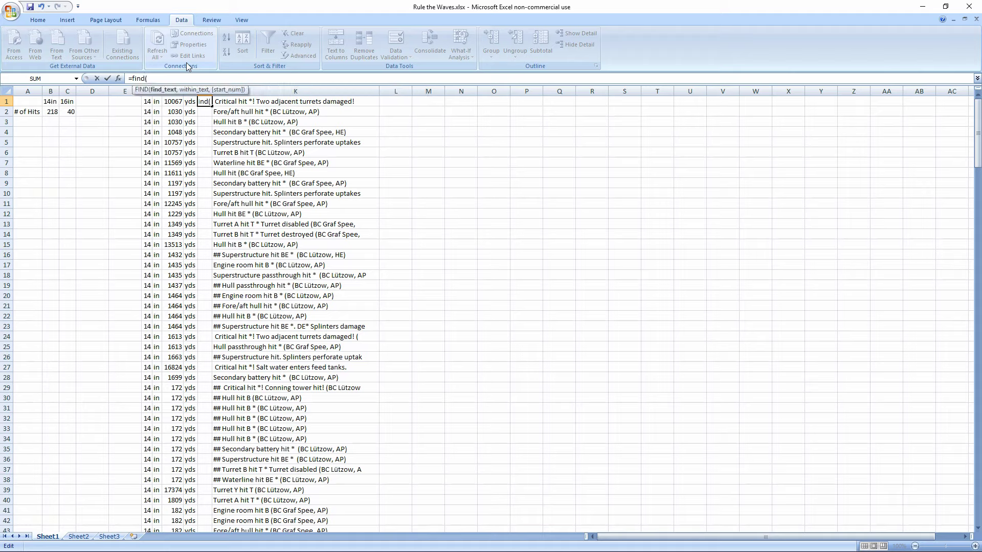
text("*",)
click(292, 101)
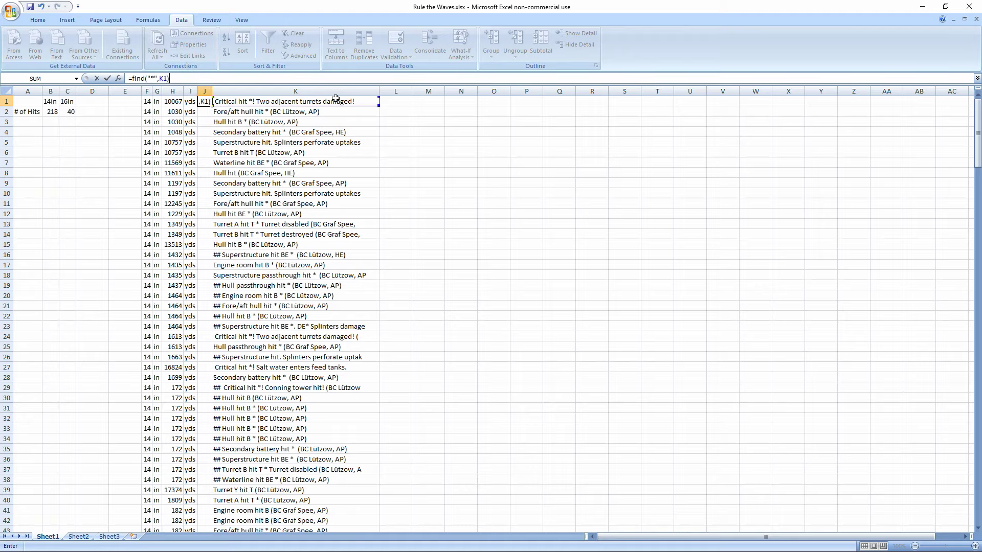
key(Return)
Fill J1's FIND formula down to J17 and fit column J's width to its contents.
click(204, 102)
click(132, 78)
key(Escape)
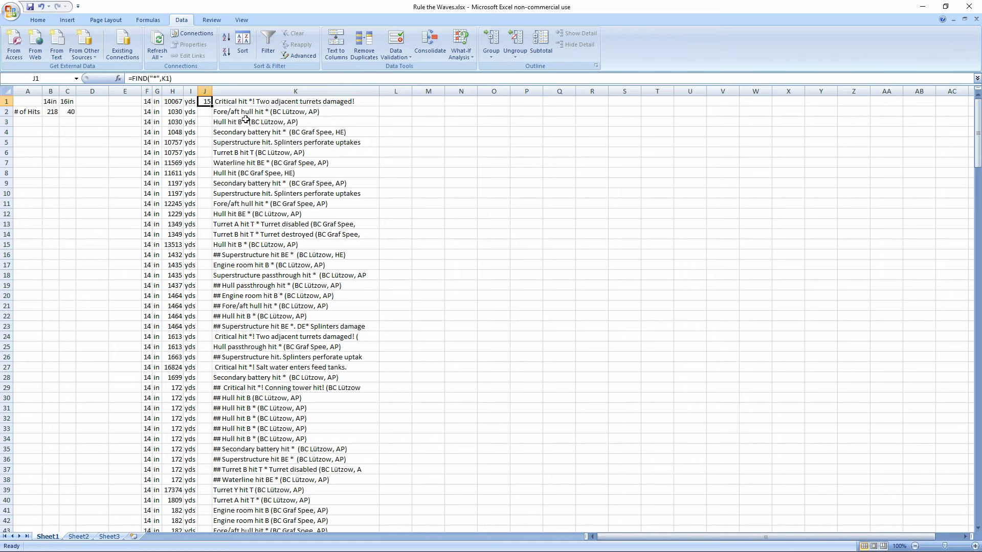
drag(212, 106, 207, 266)
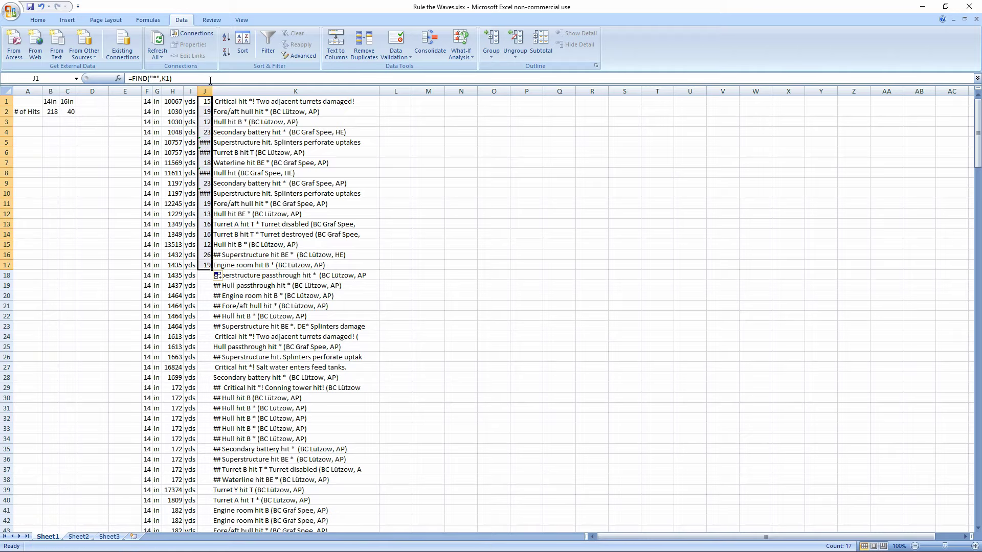
double_click(212, 91)
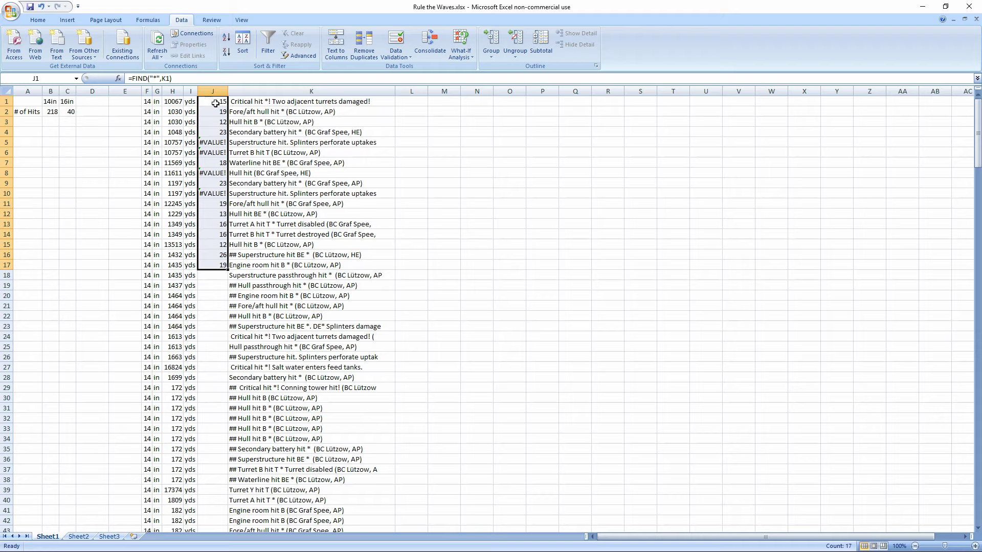
Wrap J1's FIND formula in IFERROR with "Non Pentrating" as the error value.
click(215, 102)
click(133, 77)
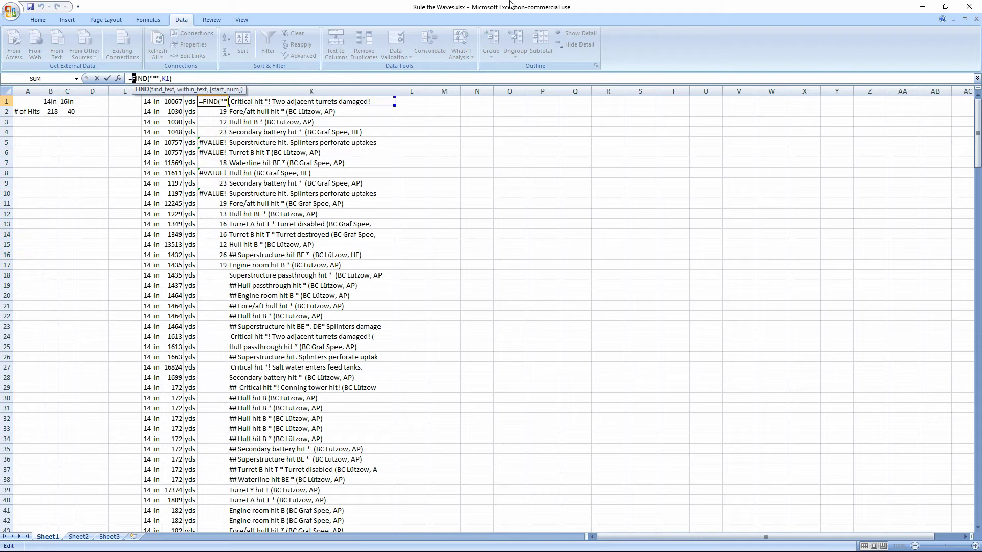
text(if)
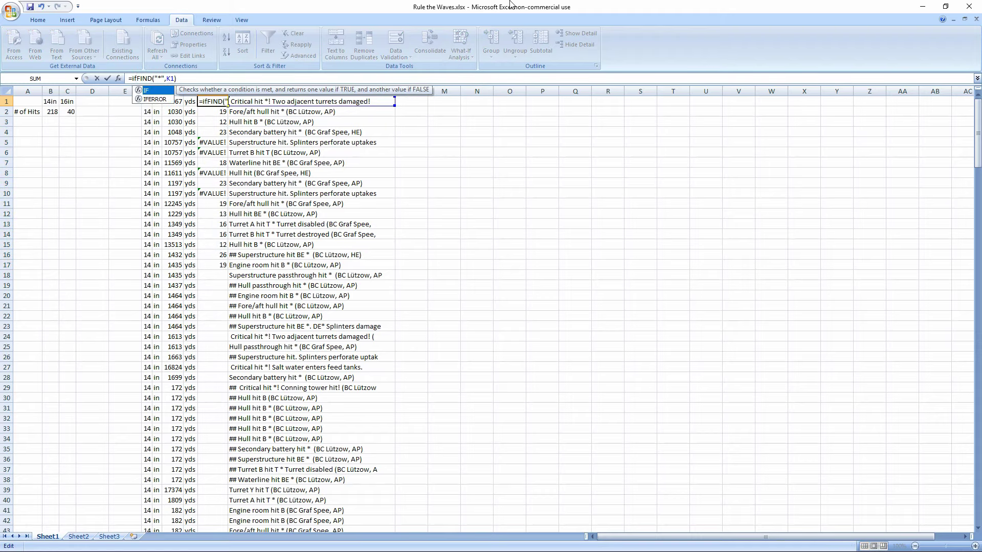
key(Down)
key(Tab)
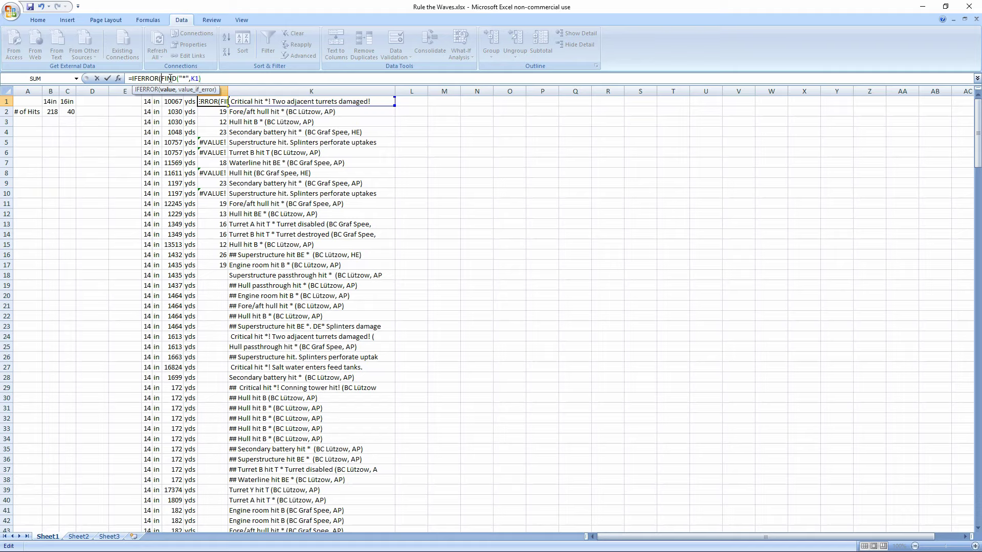
text(,"No H)
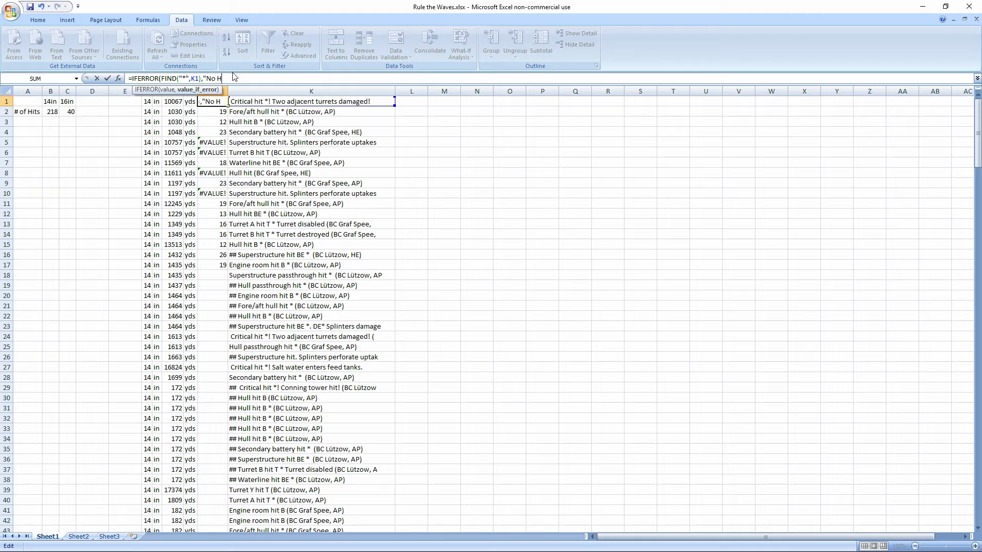
key(BackSpace)
key(BackSpace)
key(BackSpace)
text(on Pentrating)
Nest the FIND part of J1's formula in an IF that tests whether the result is >0.
key(Left)
key(Left)
key(Left)
key(Left)
key(Left)
key(Left)
key(Left)
key(Left)
key(Left)
key(Left)
key(Left)
key(Left)
key(Left)
key(Left)
key(Left)
key(Left)
key(Left)
key(Left)
key(Left)
key(Left)
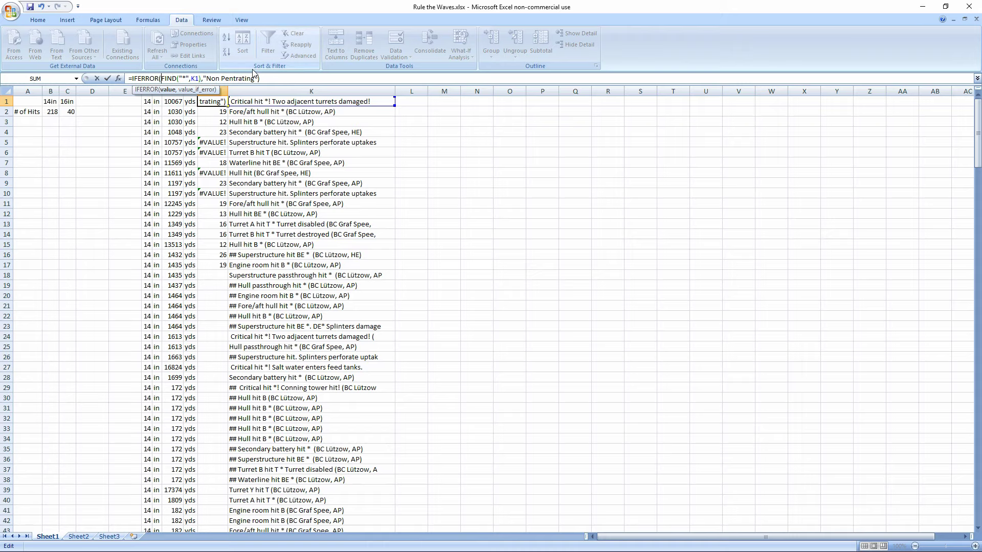
text(if))
key(BackSpace)
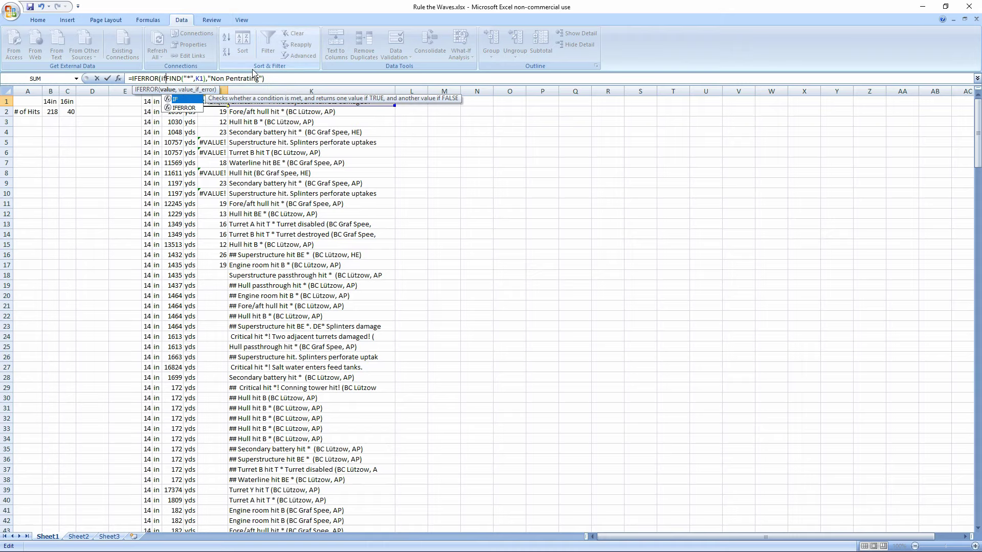
text(()
key(Right)
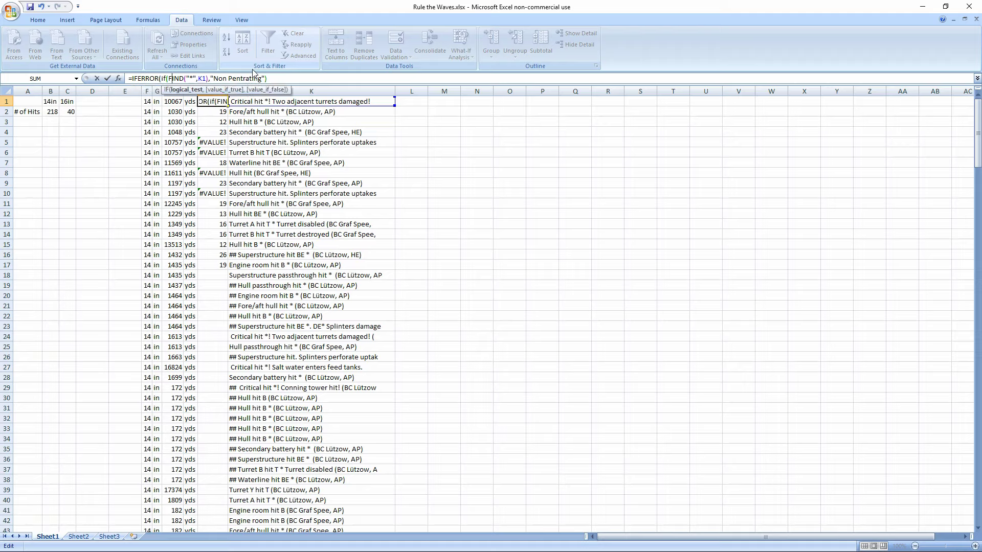
key(Right)
key(Right)
key(Right)
key(Right)
key(Right)
key(Right)
key(Right)
key(Right)
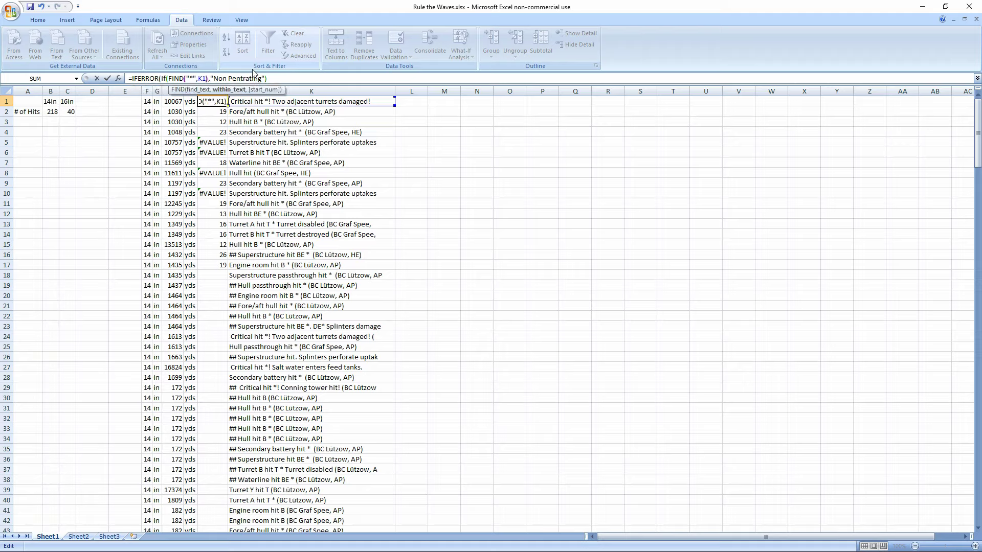
key(Right)
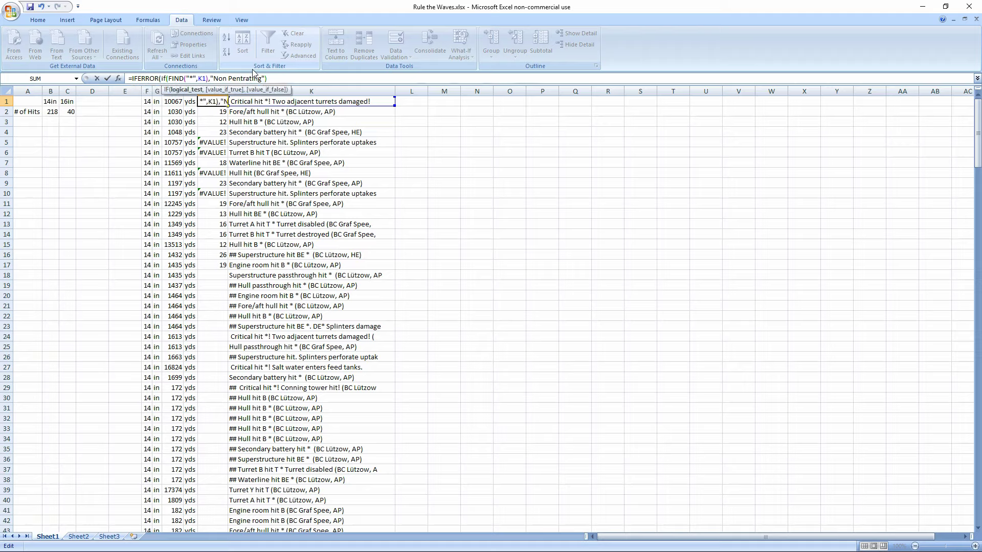
text(,)
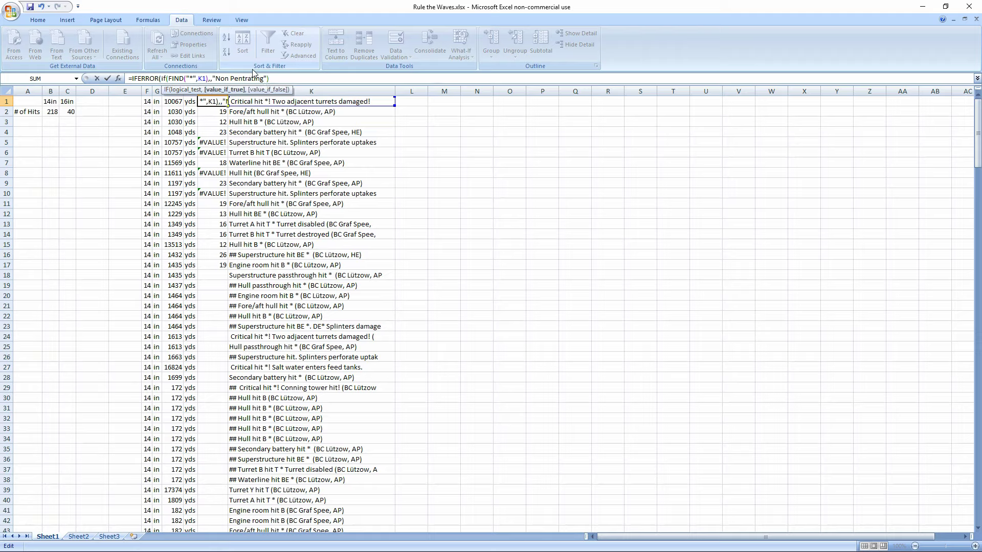
text(>0)
key(BackSpace)
key(BackSpace)
key(BackSpace)
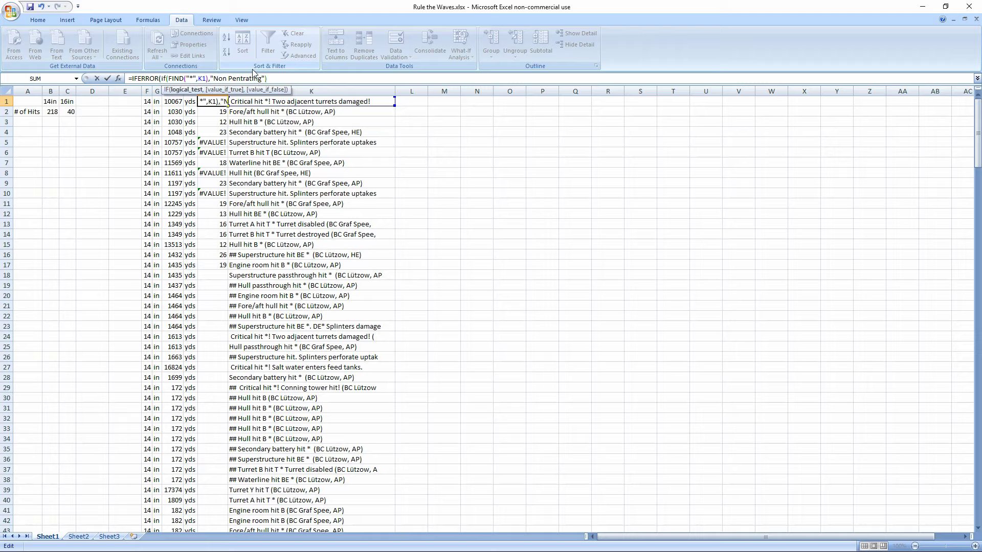
text(>0)
key(Right)
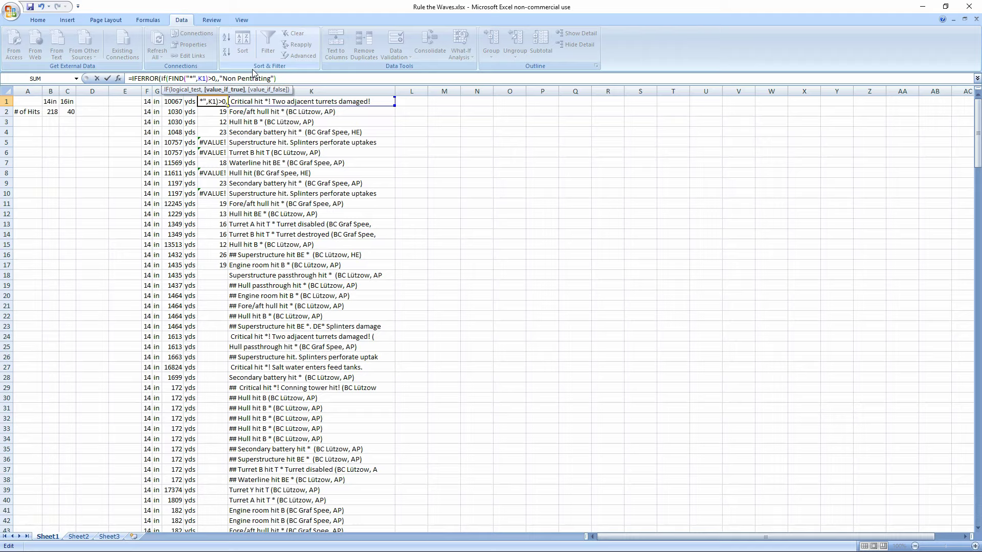
Make the IF in J1 return "Penetration" when true and close its parenthesis.
text("*",K1)>0,")
text(Pen)
text(etration)
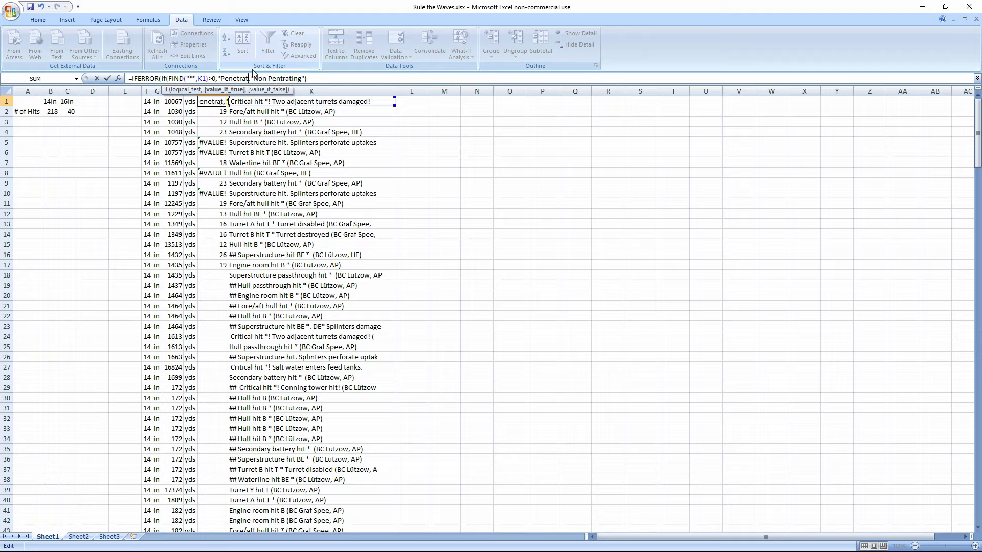
text("_)
key(BackSpace)
text())
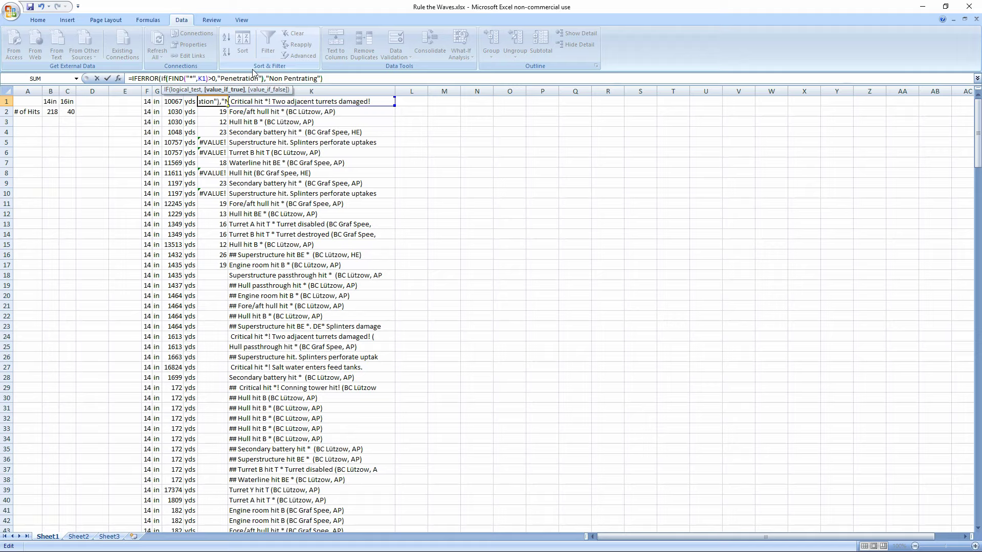
Correct the error text in J1's formula to "Non Penetrating" and commit the formula.
click(295, 78)
text(e)
click(262, 78)
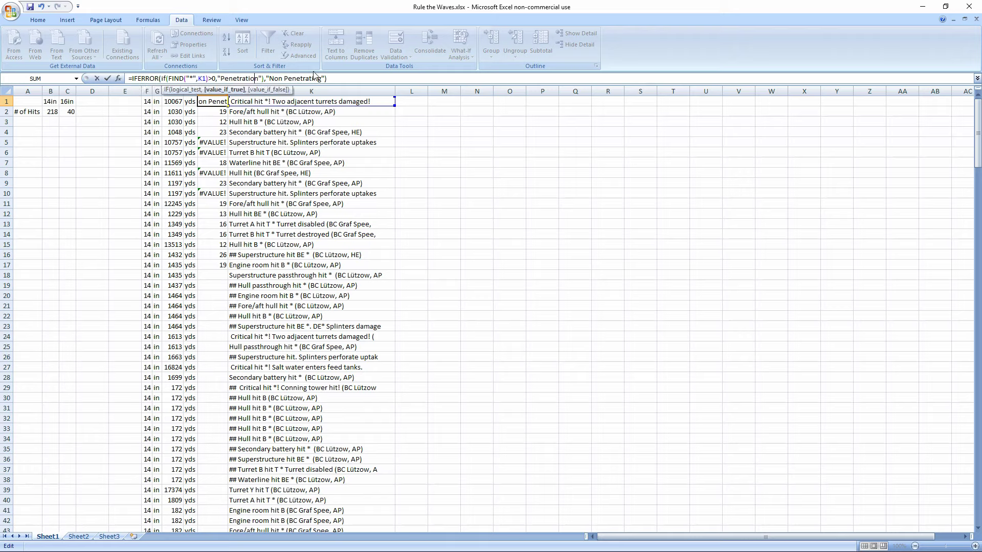
text())
click(341, 79)
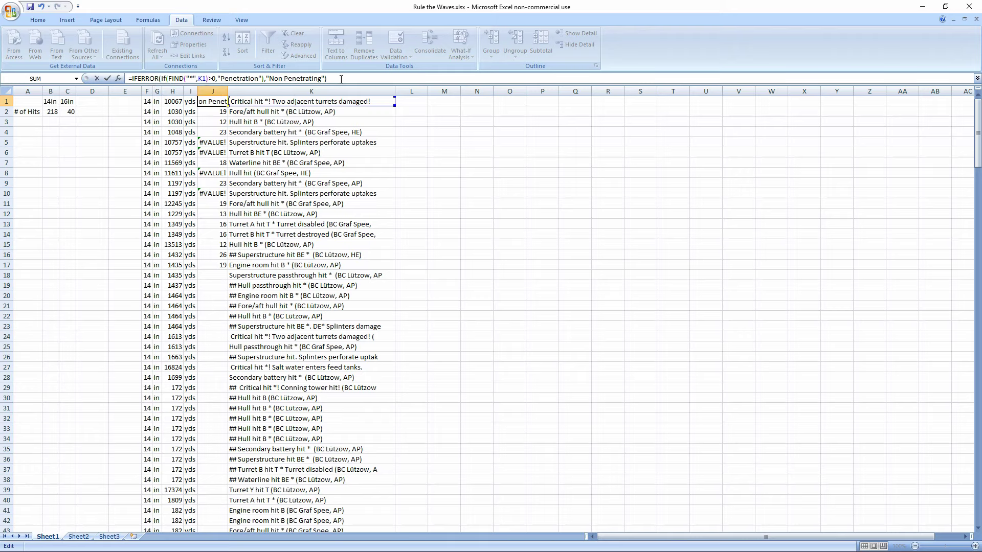
key(Return)
Fill J1's formula down column J to the last hit entry and fit the column's width to the labels.
click(214, 103)
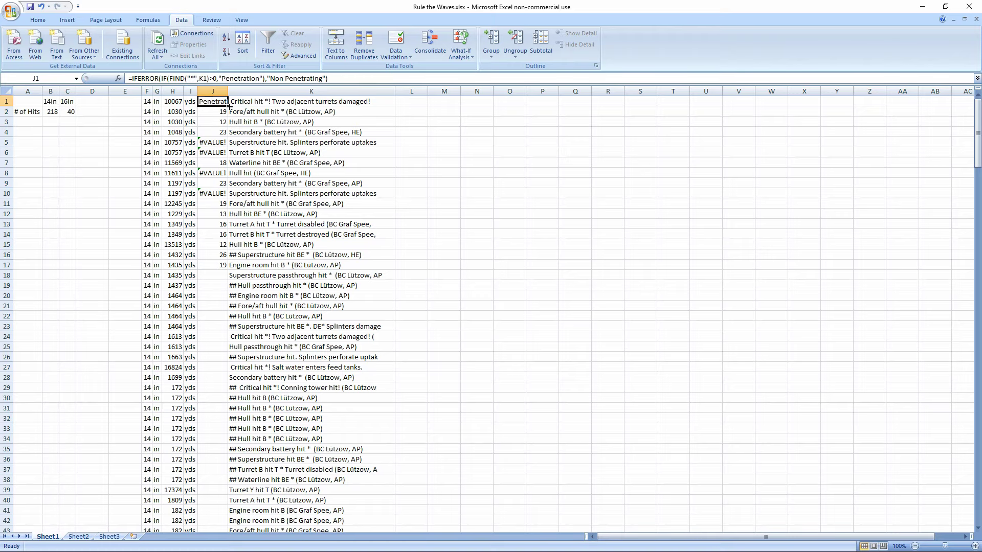
drag(229, 106, 225, 270)
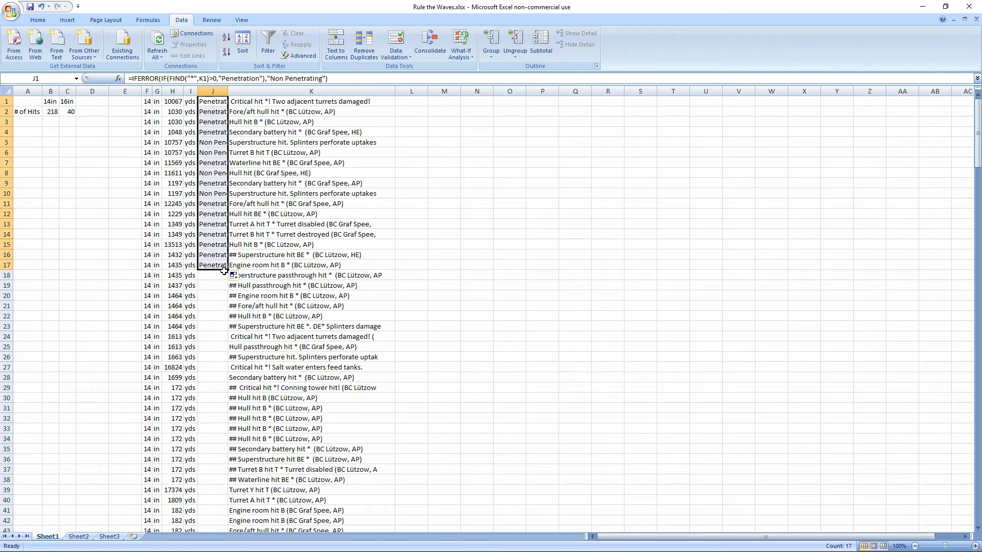
double_click(228, 91)
drag(254, 270, 222, 517)
click(134, 235)
scroll(143, 205, up, 20)
scroll(144, 201, up, 20)
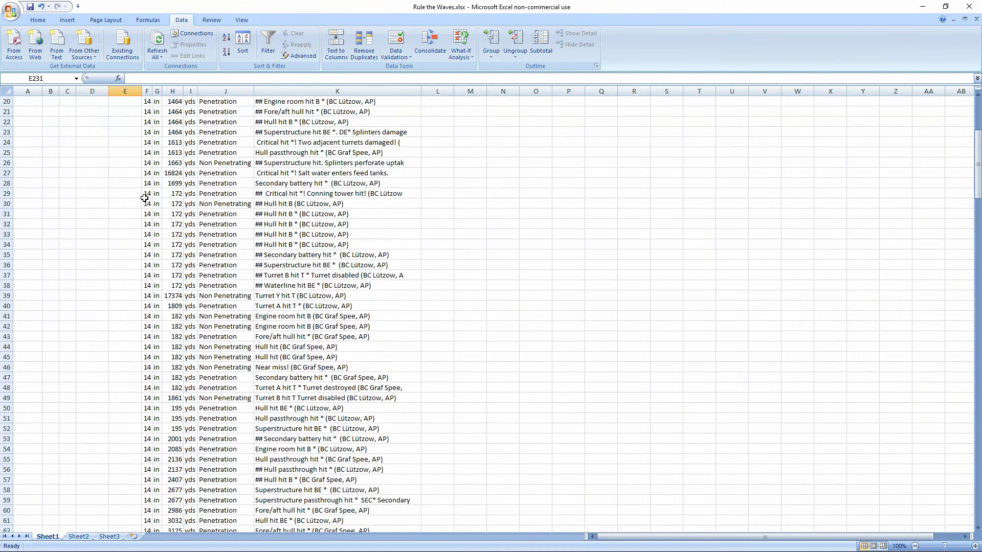
scroll(144, 198, up, 6)
Create a conditional formatting rule on column J for cells with specific text containing "Penetration", leaving its format unset.
click(225, 91)
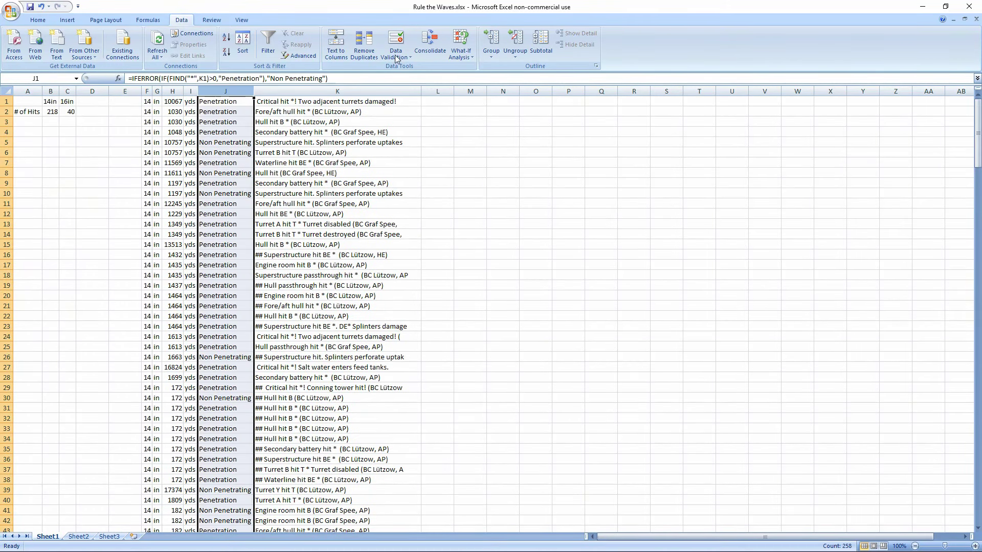
click(38, 20)
click(402, 46)
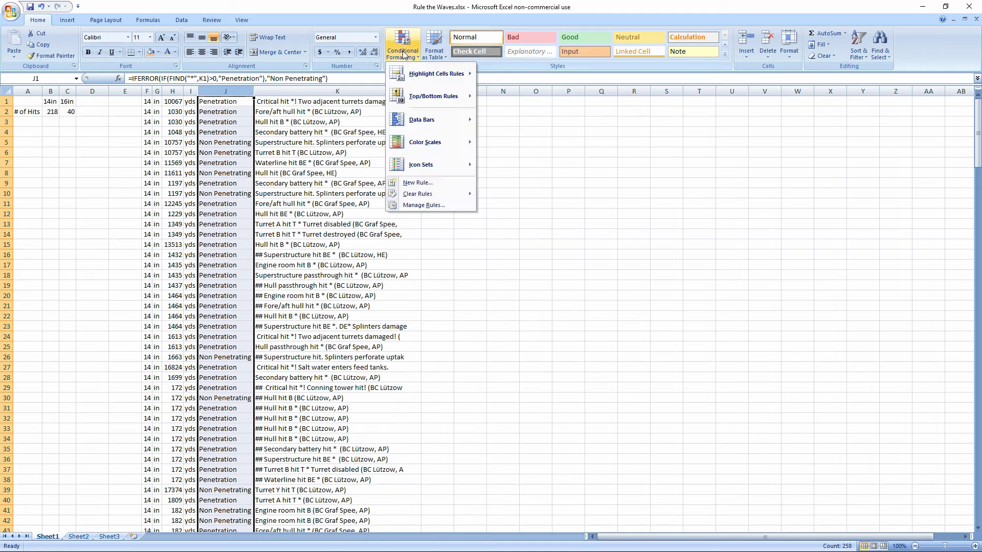
click(437, 184)
click(383, 62)
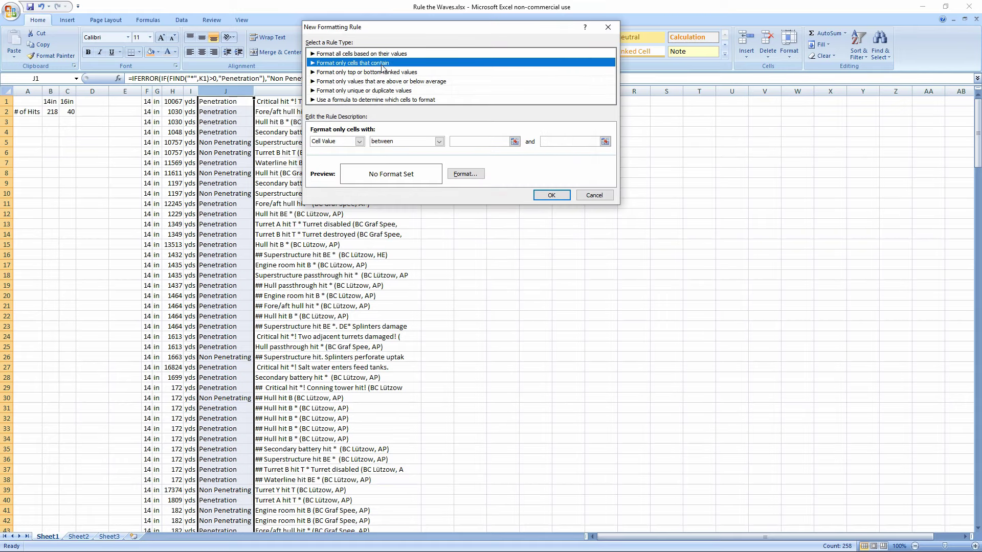
click(359, 142)
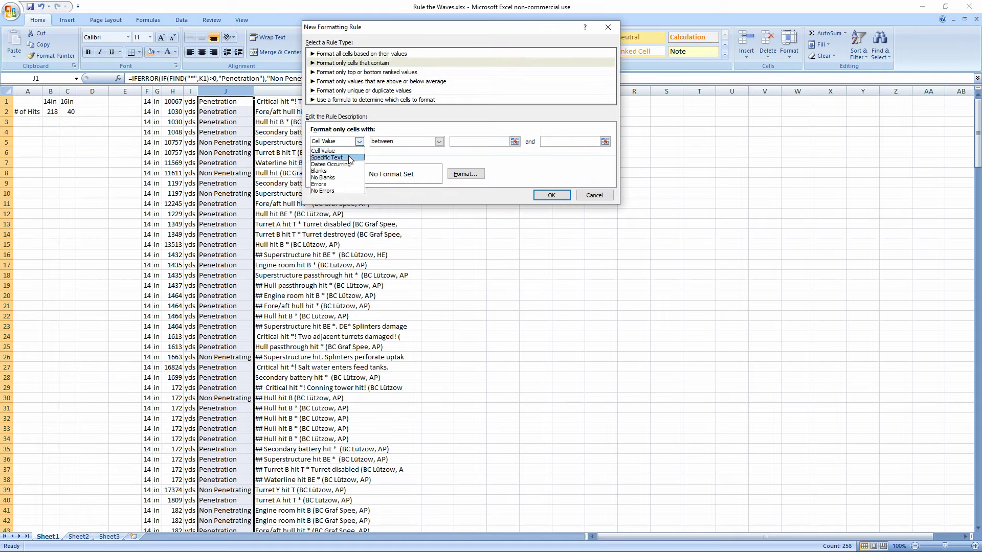
click(350, 158)
click(491, 141)
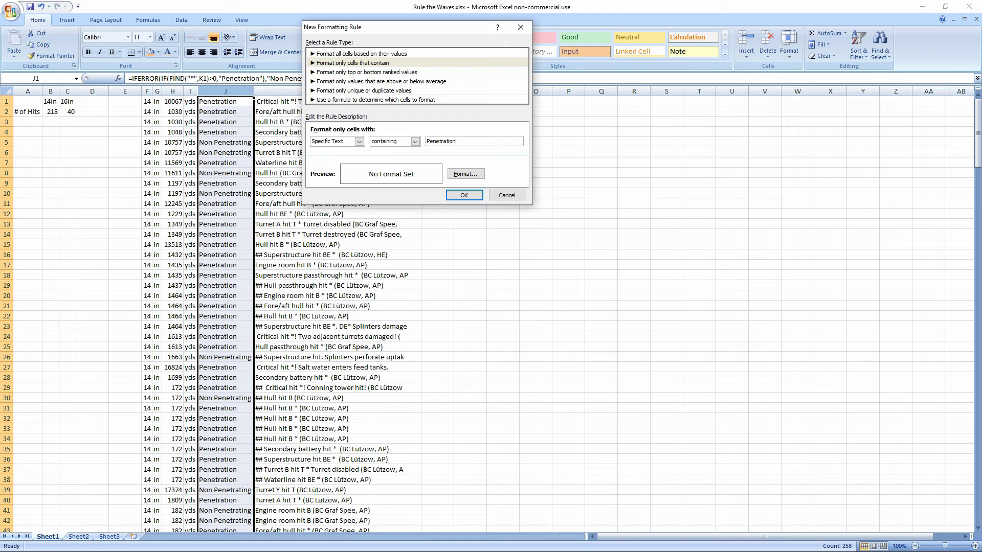
key(Escape)
click(403, 46)
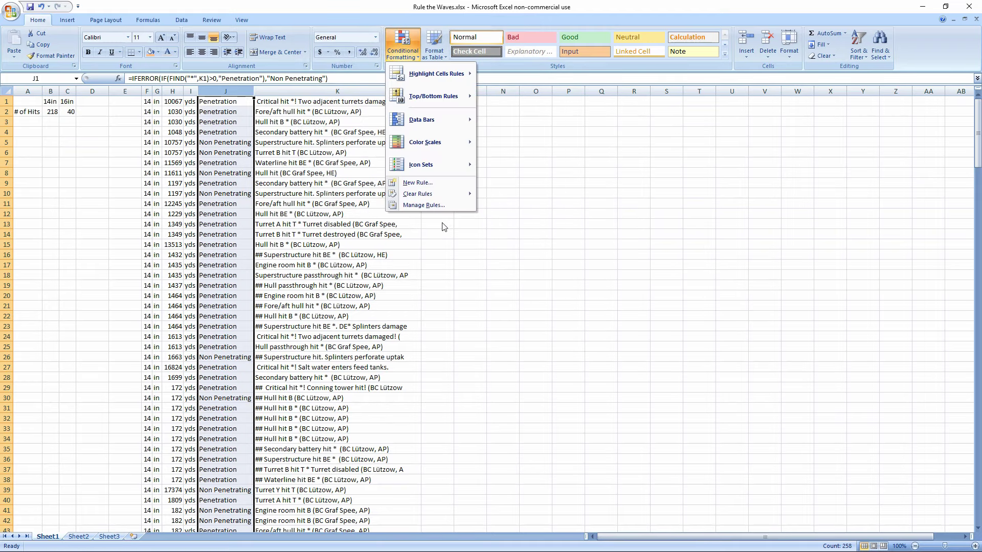
click(429, 182)
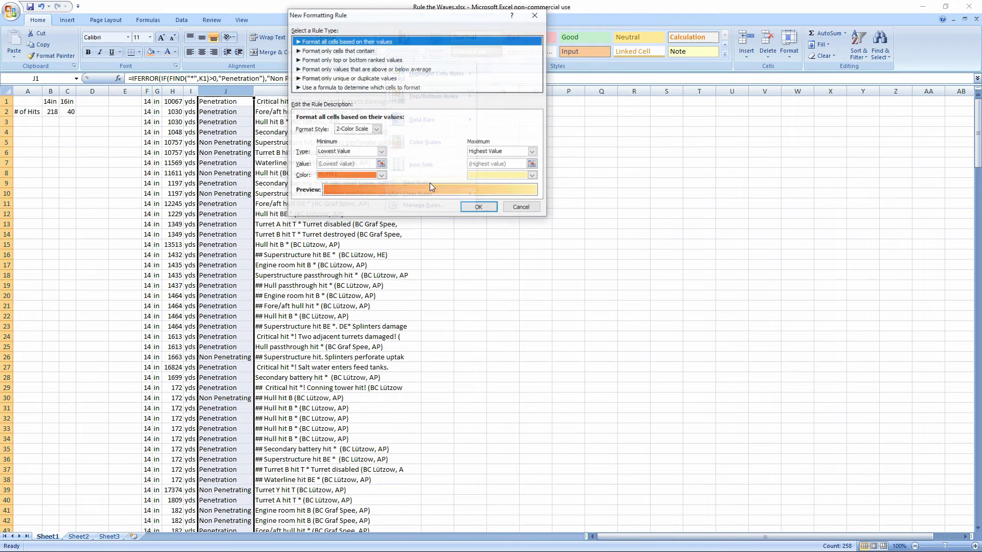
click(516, 208)
Set the fill of the "Penetration" conditional formatting rule on column J to a medium light red.
click(402, 46)
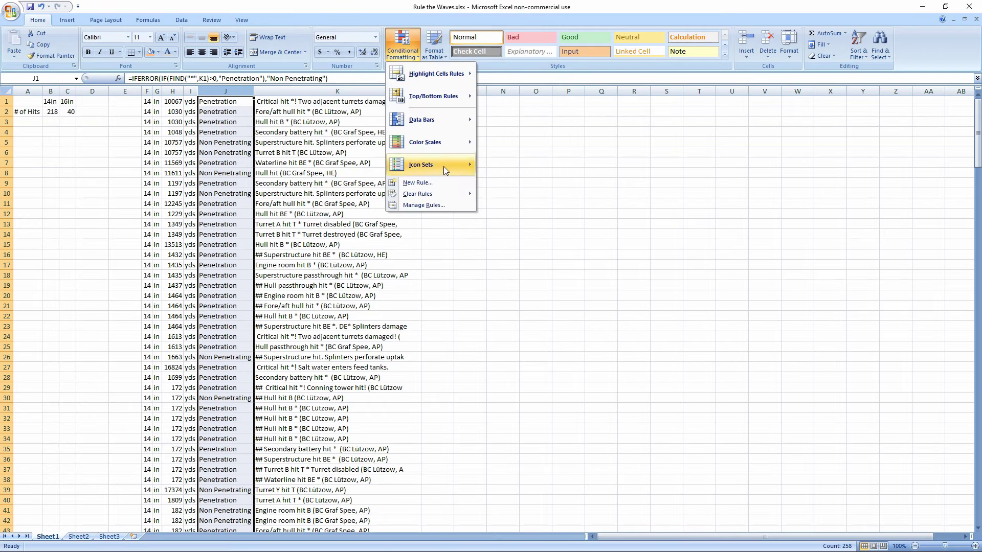
click(423, 205)
double_click(342, 100)
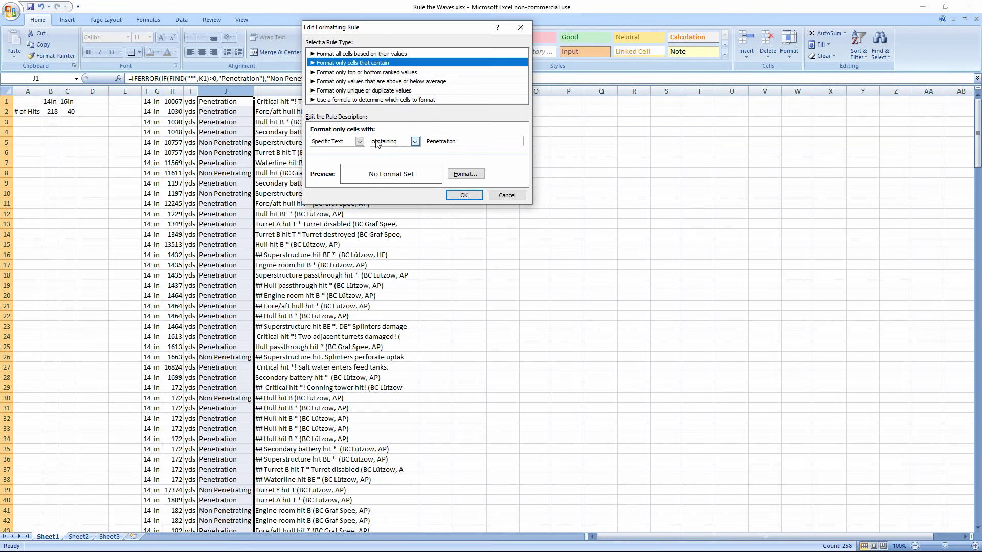
click(465, 174)
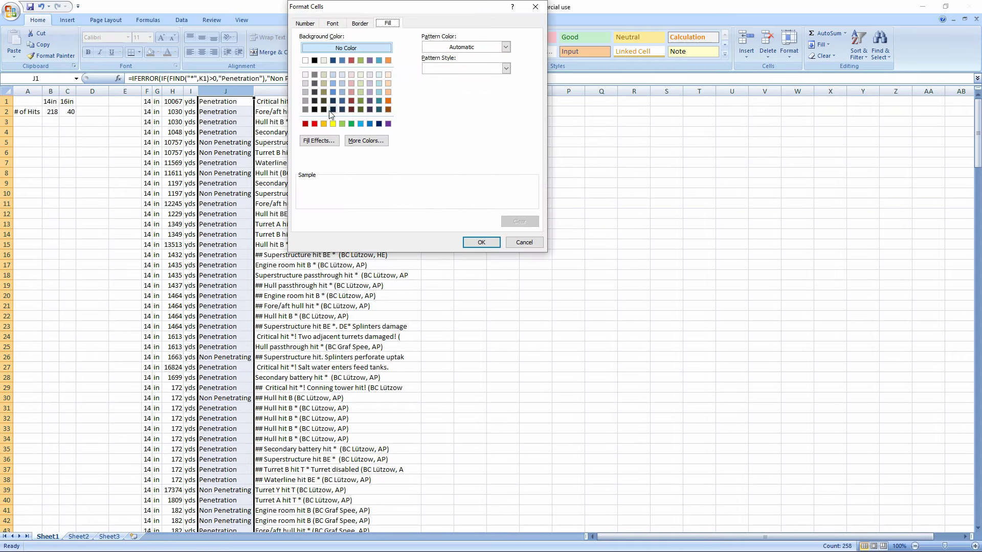
click(351, 92)
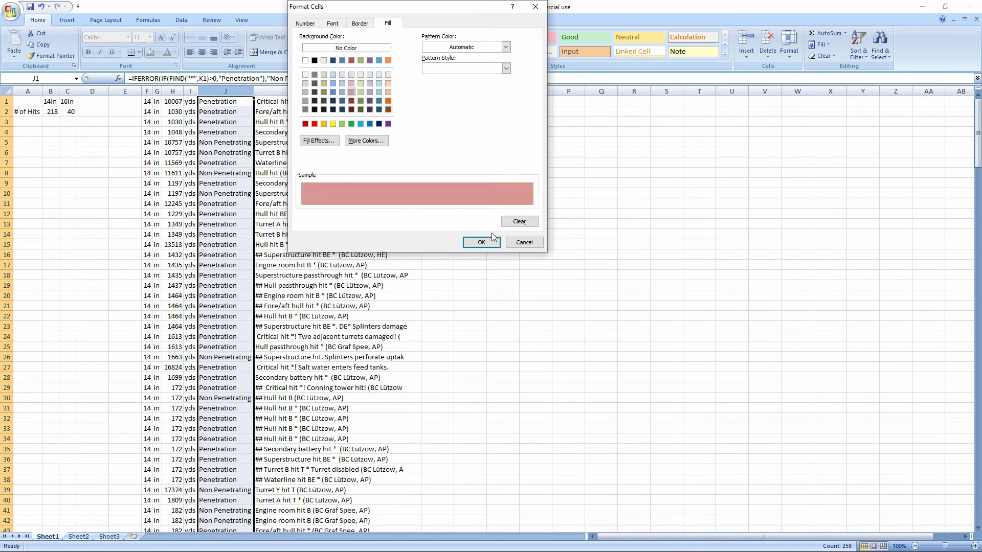
click(482, 245)
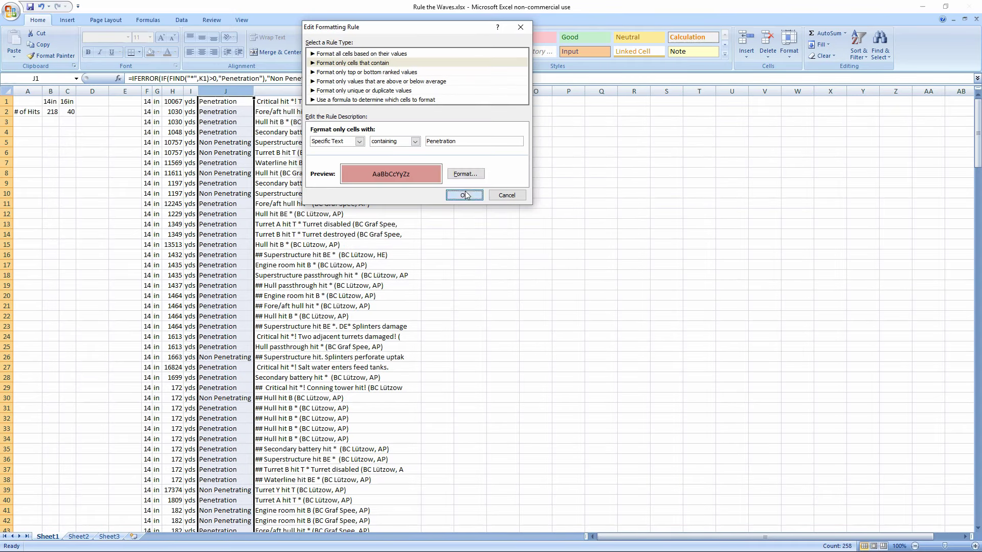
click(465, 194)
Add a second formatting rule for column J targeting cells with specific text containing "Non".
click(289, 74)
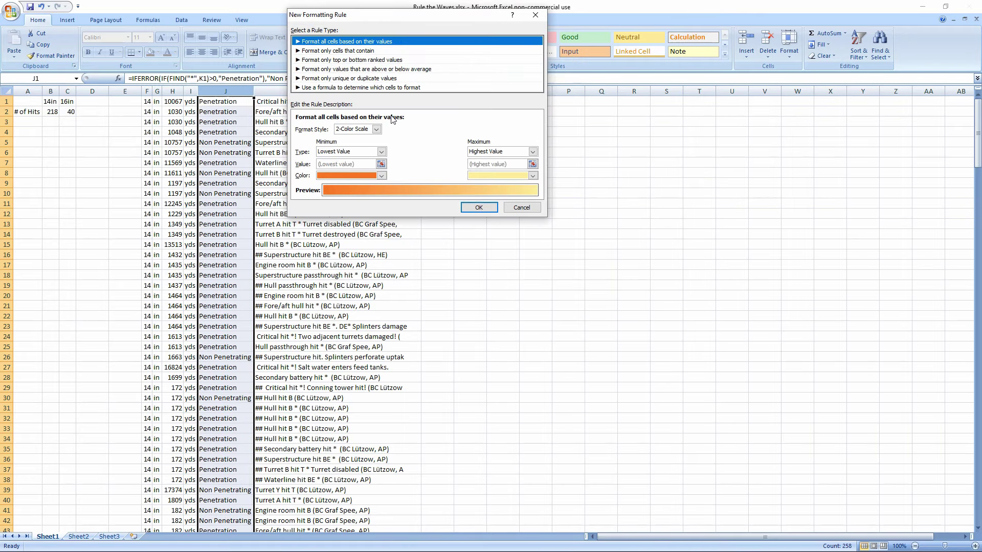
click(327, 50)
click(344, 129)
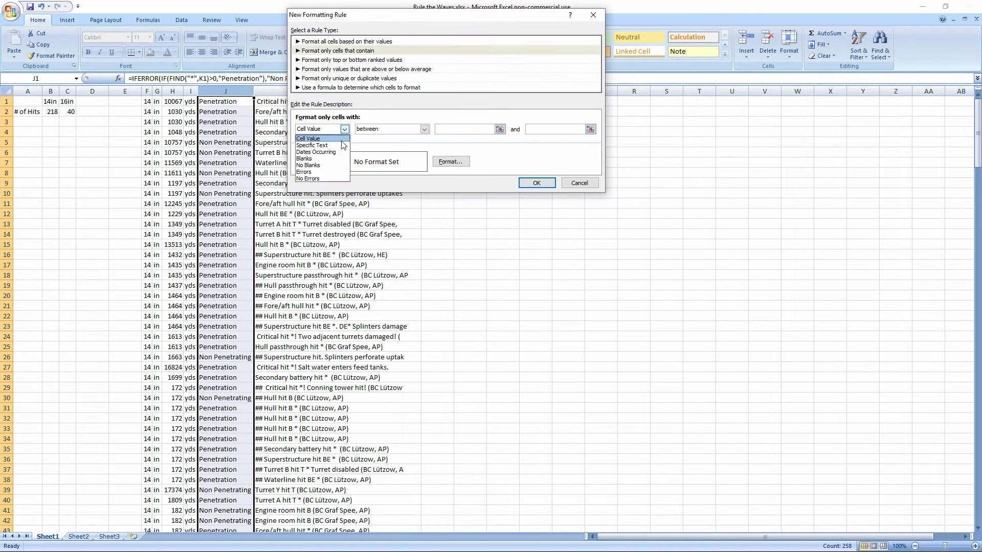
click(342, 145)
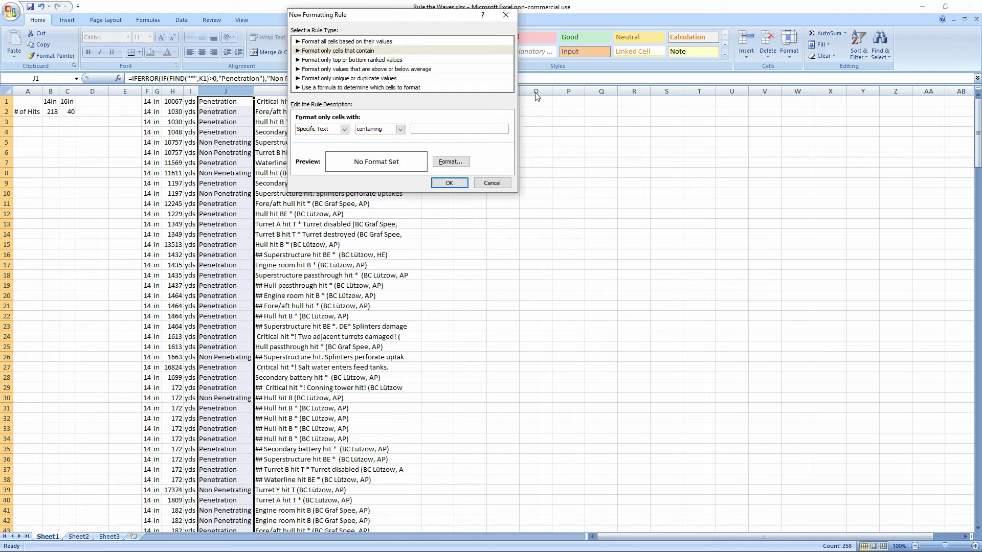
text(Non)
Give the "Non" rule a light green fill and apply the formatting rules to column J.
click(450, 162)
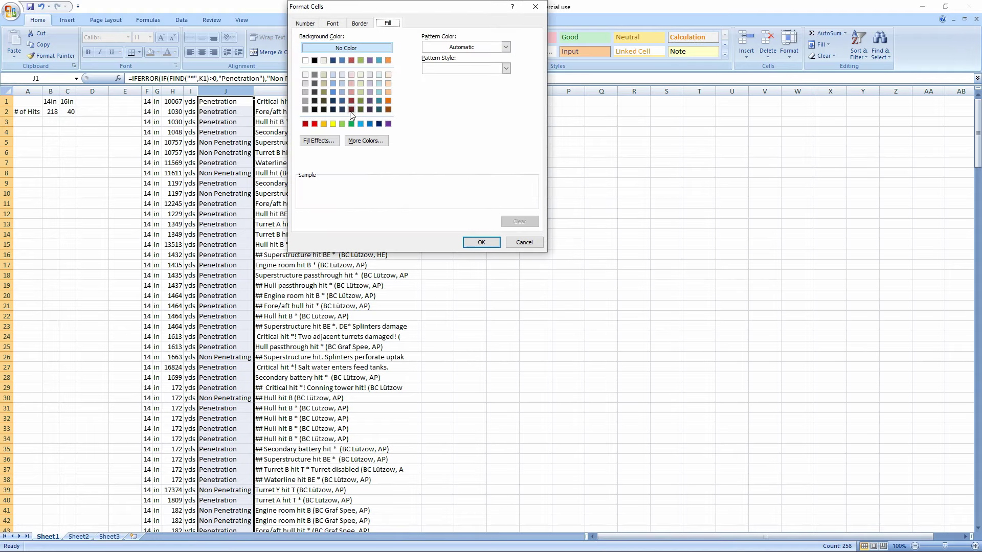
click(360, 92)
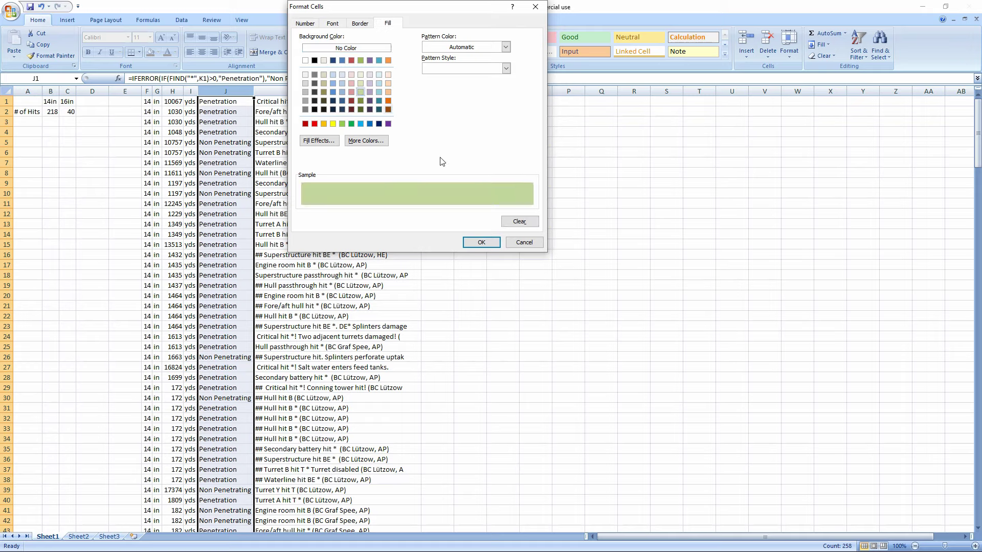
click(466, 243)
click(450, 182)
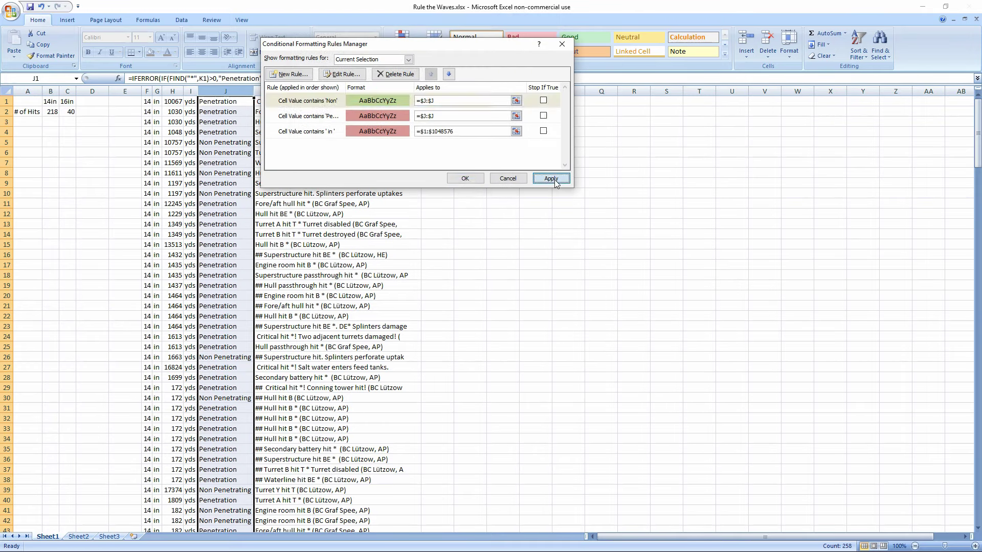
click(551, 178)
click(456, 182)
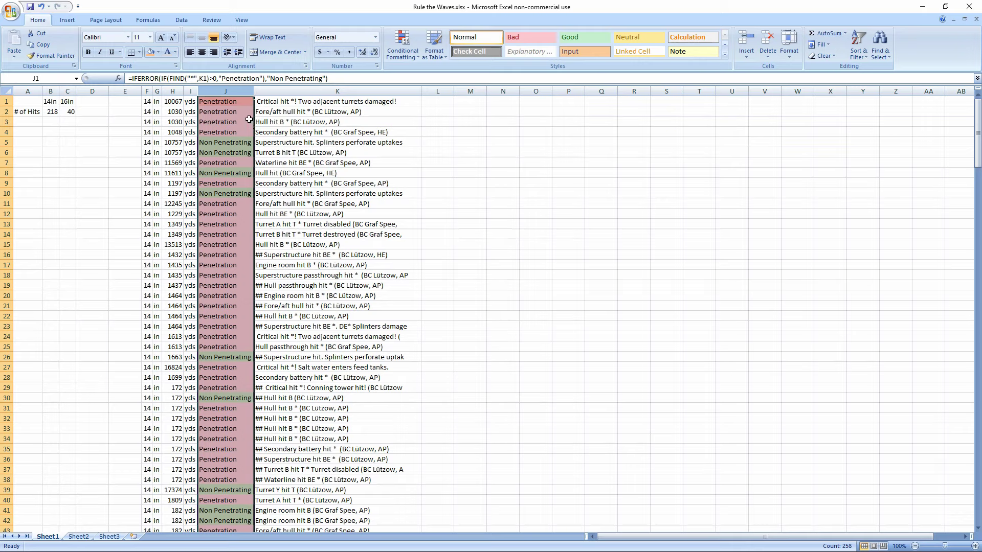
click(282, 112)
click(287, 184)
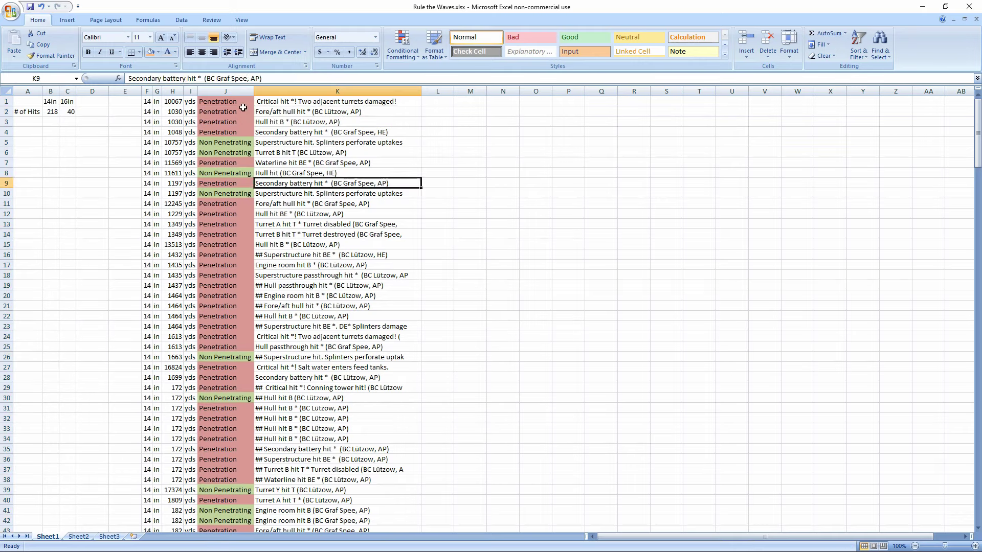
Select the whole sheet and open the manager for its conditional formatting rules.
click(225, 91)
click(393, 55)
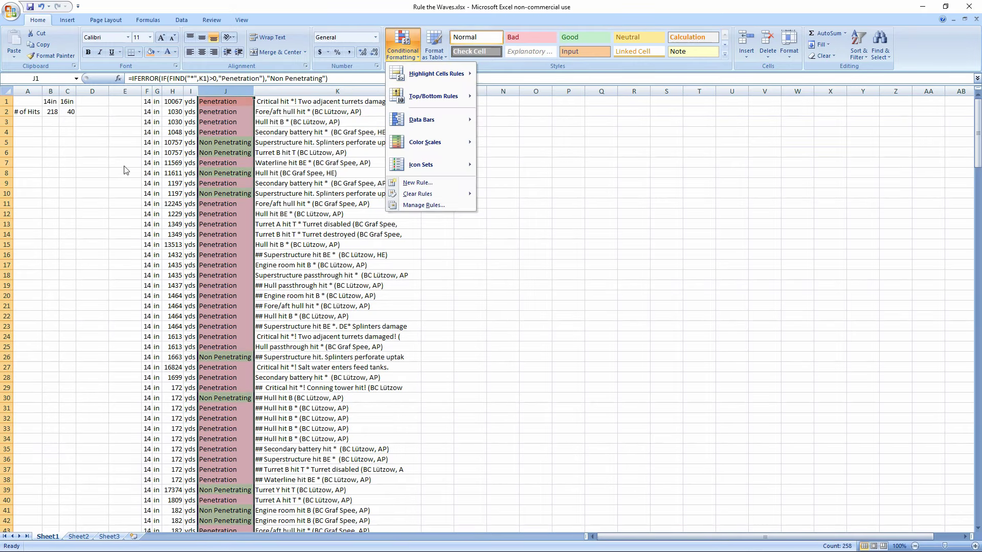
click(126, 171)
click(6, 91)
click(409, 53)
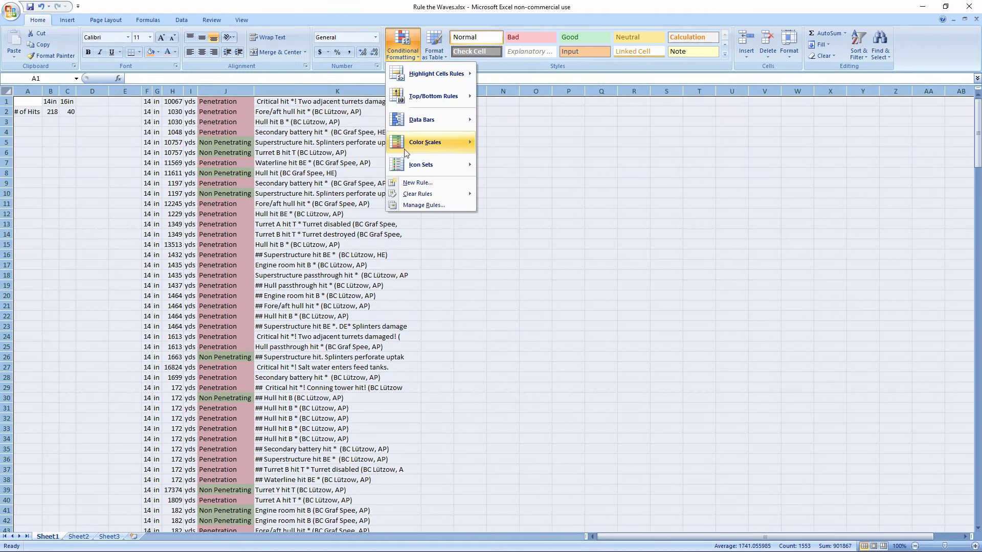
click(404, 202)
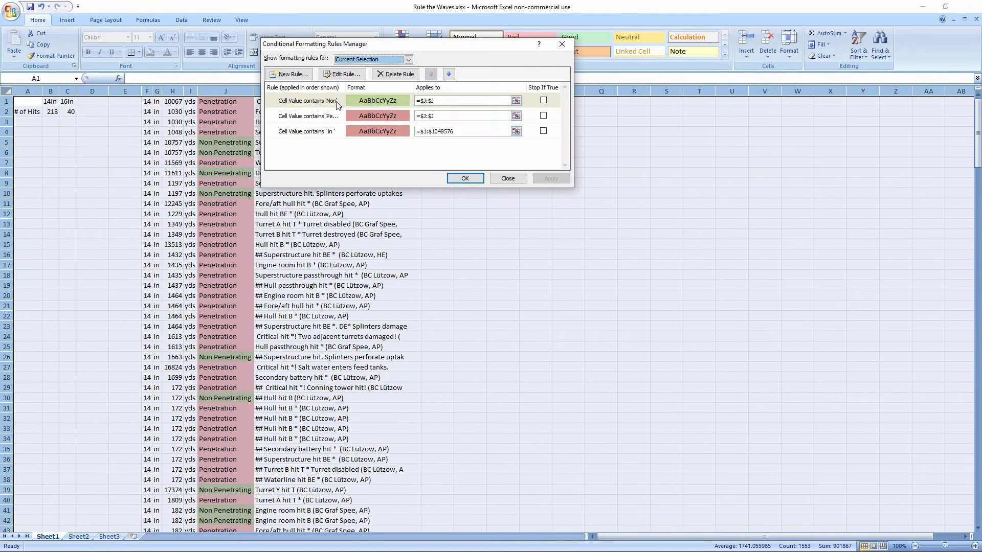
Delete the conditional formatting rule containing ' in ' that applies to the whole sheet.
click(317, 132)
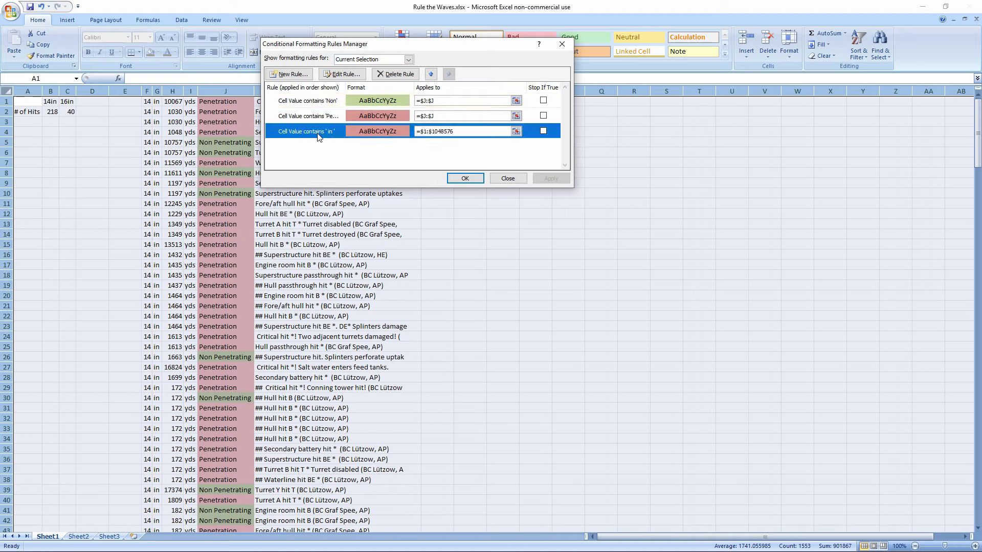
click(450, 131)
key(BackSpace)
key(BackSpace)
text(76)
drag(453, 131, 429, 132)
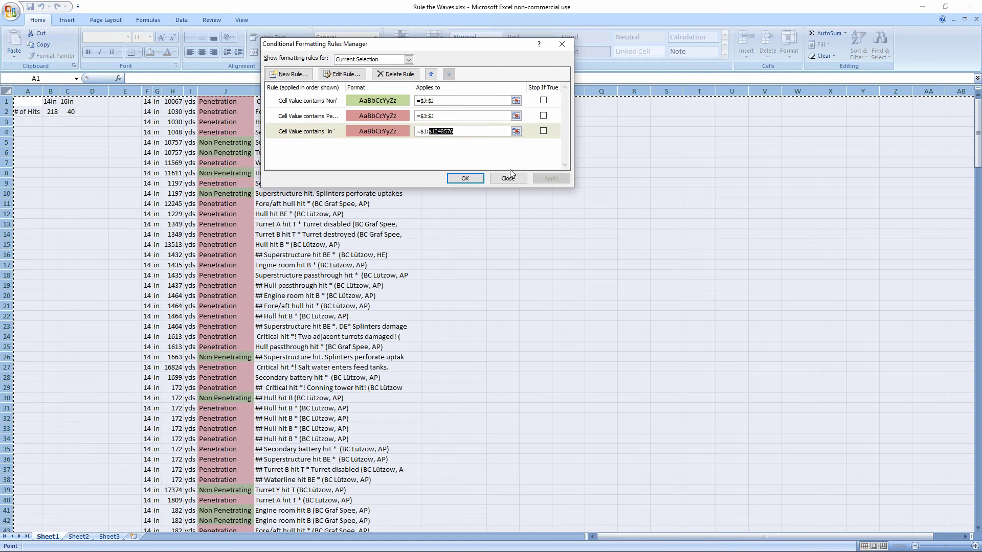
click(330, 135)
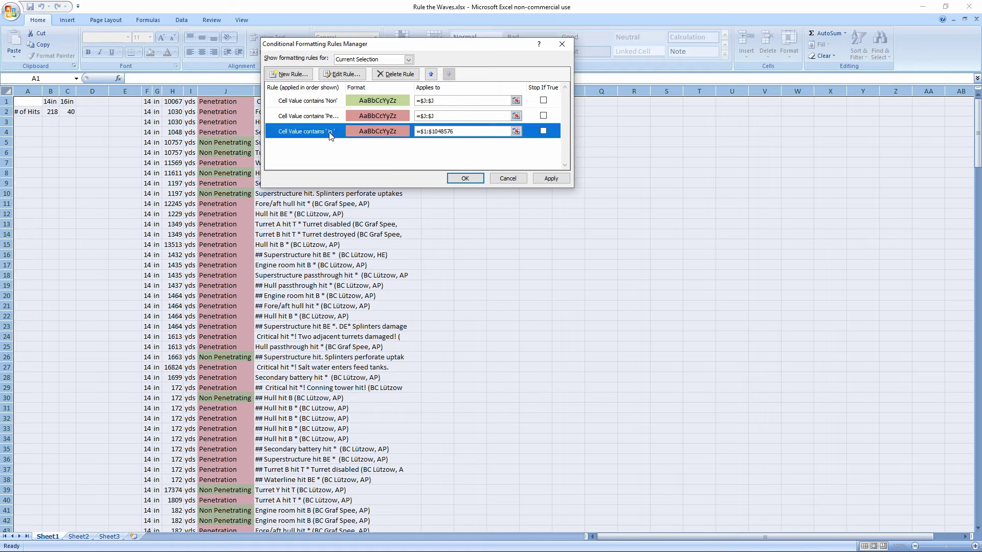
click(395, 73)
Change the fill of the "Non" rule to a paler green.
click(330, 101)
double_click(352, 101)
click(466, 173)
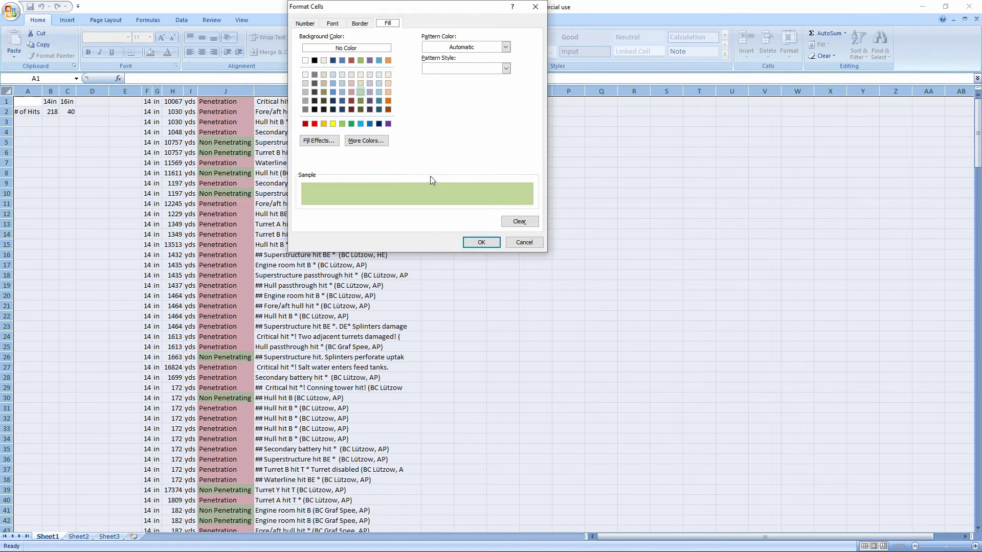
click(476, 242)
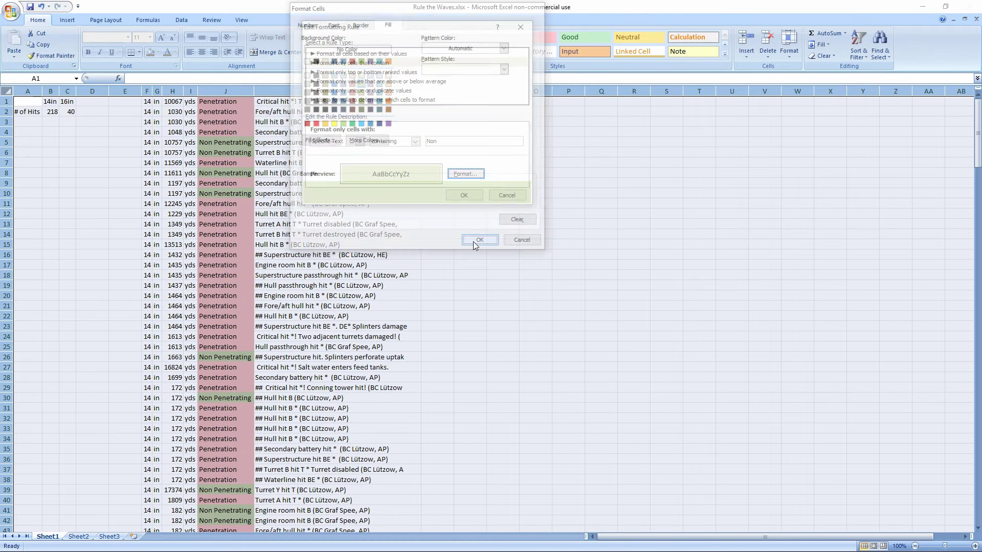
click(465, 192)
Change the fill of the "Penetration" rule to a paler red and apply the updated rules.
double_click(402, 115)
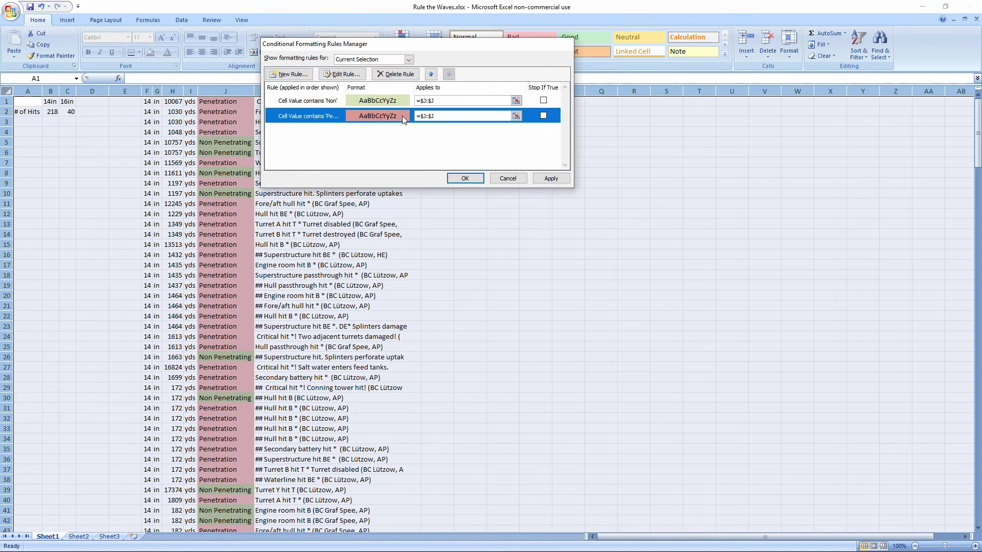
click(462, 176)
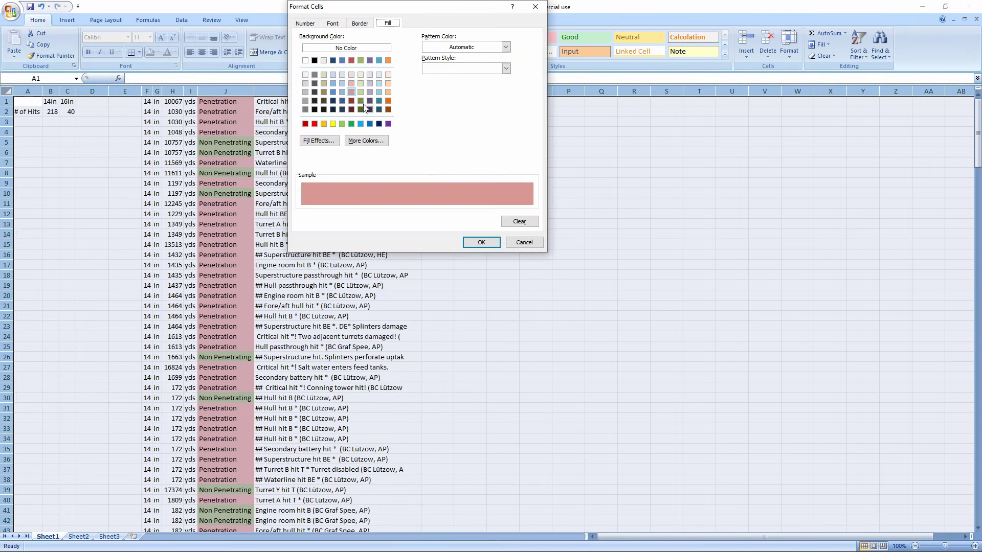
click(351, 84)
click(476, 241)
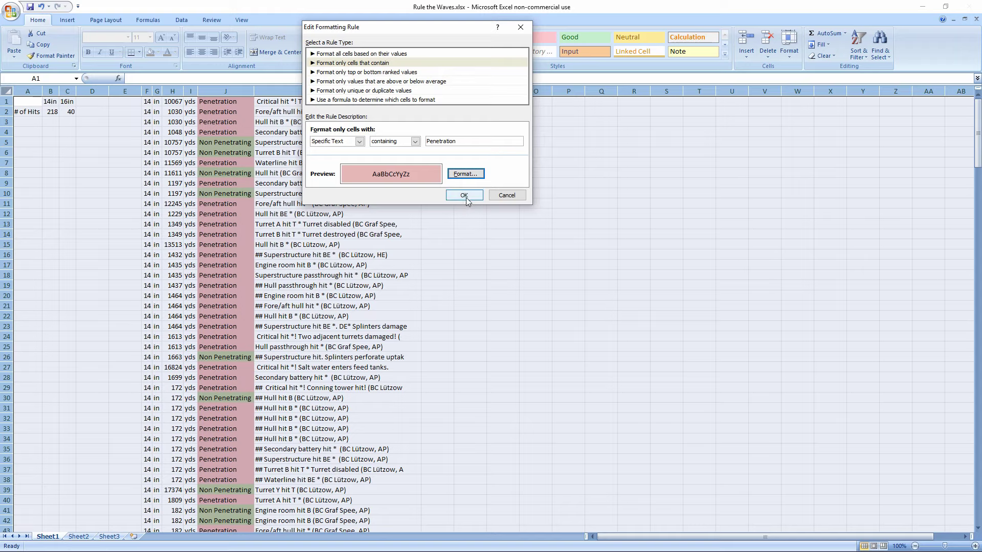
click(466, 197)
click(550, 178)
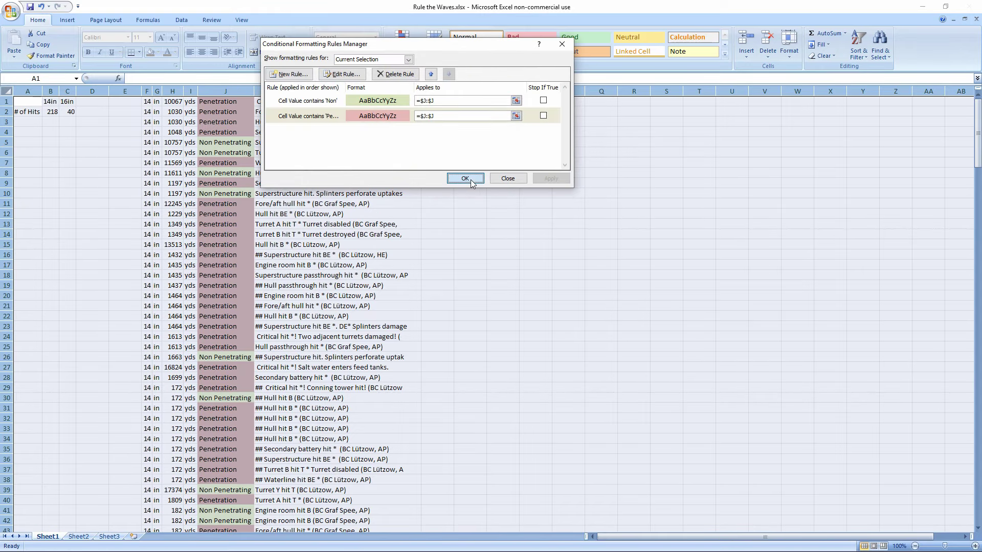
click(465, 178)
Examine the colour-coded labels in column J against the hit descriptions in column K.
click(357, 256)
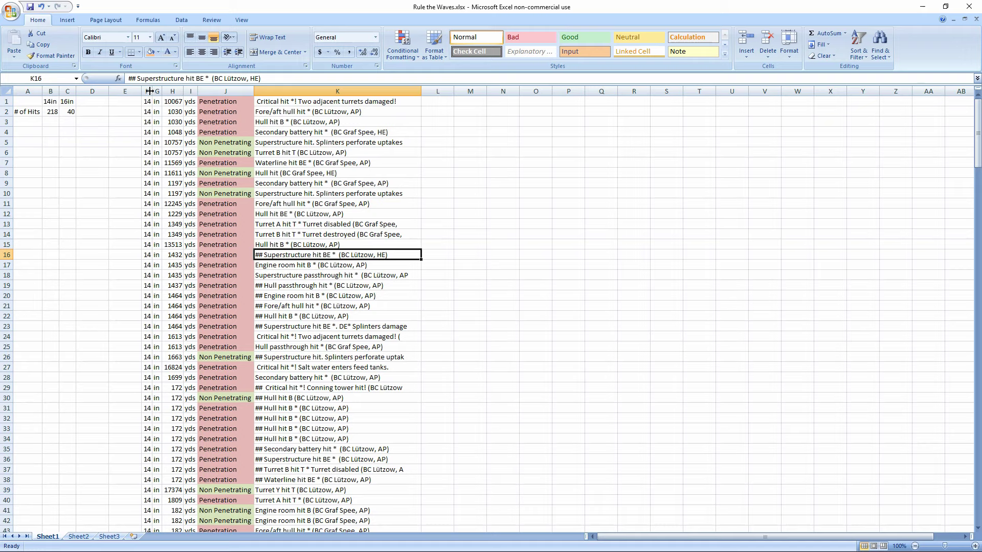
click(366, 191)
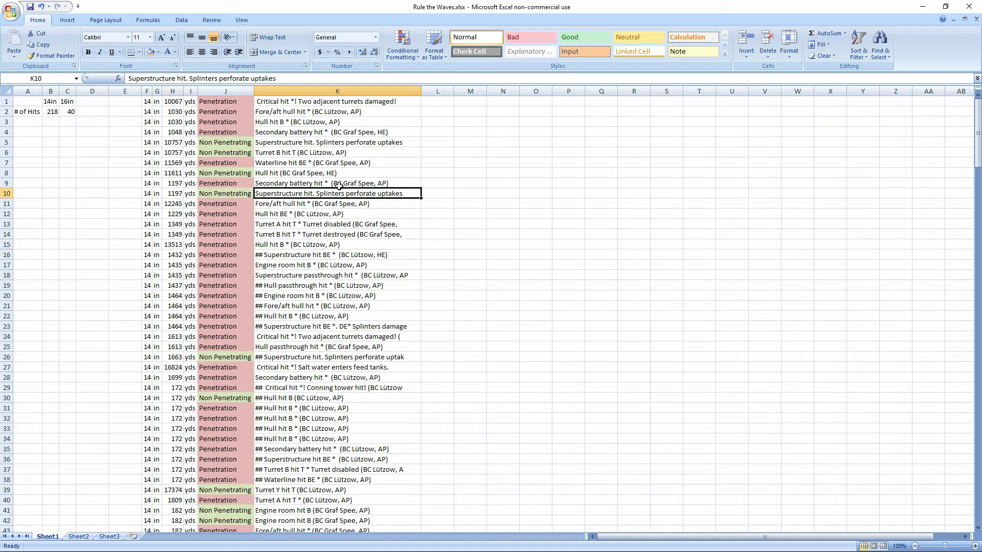
click(339, 153)
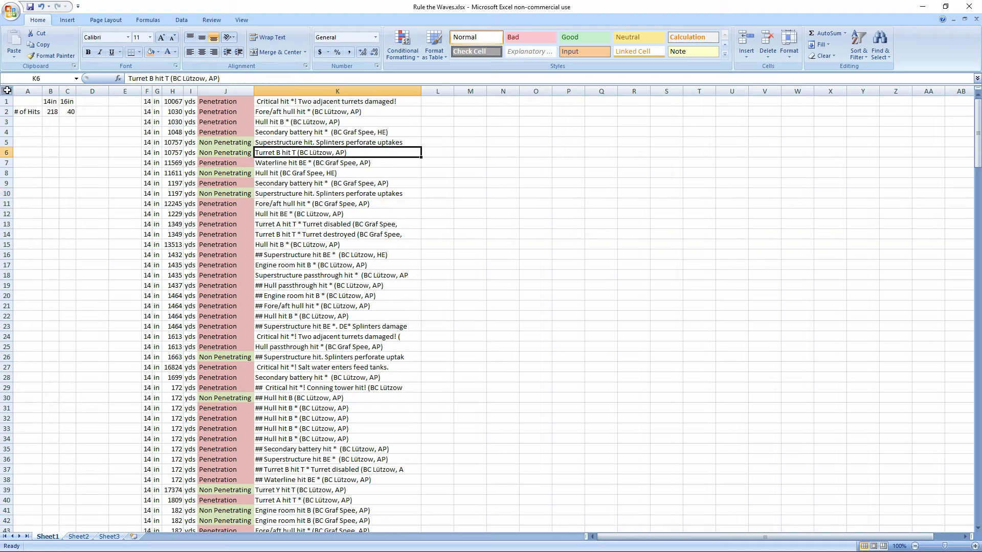
scroll(279, 214, down, 19)
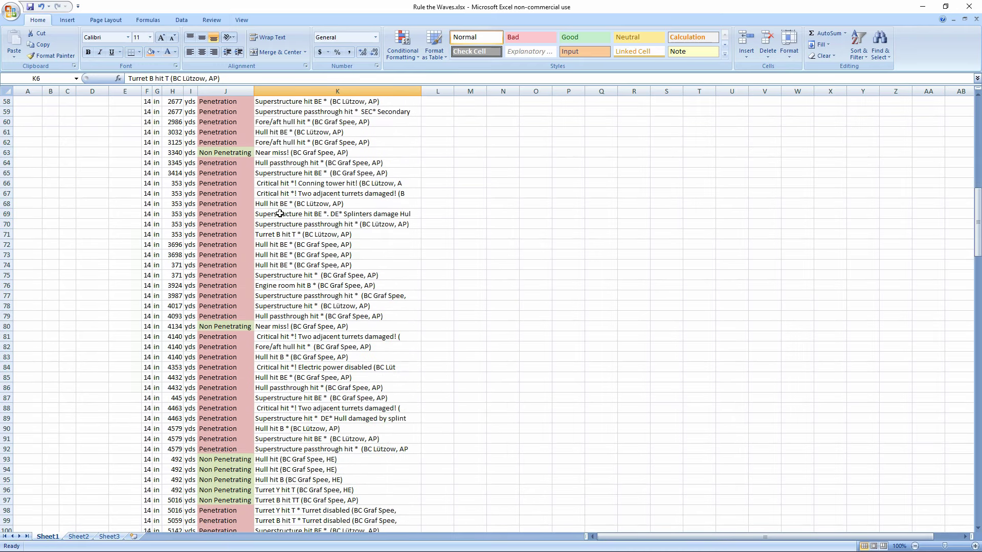
drag(979, 208, 968, 71)
click(432, 199)
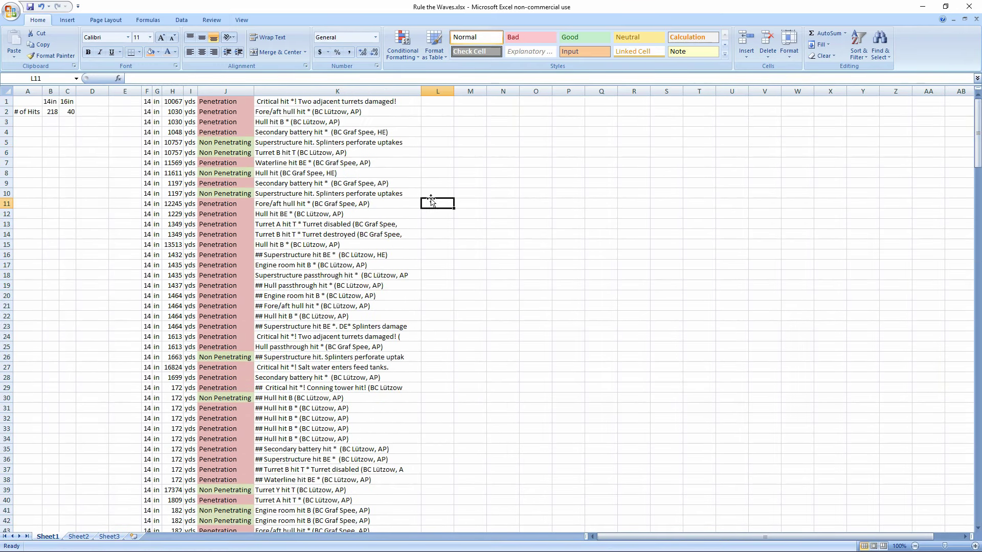
click(356, 154)
click(220, 153)
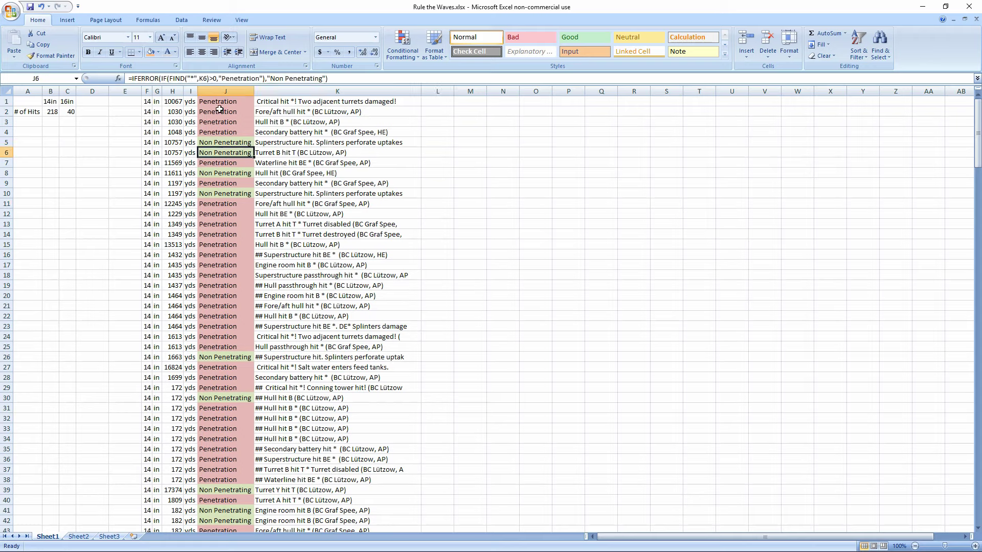
Sort the hit data in columns F to K by the column H ranges, from largest to smallest.
click(227, 91)
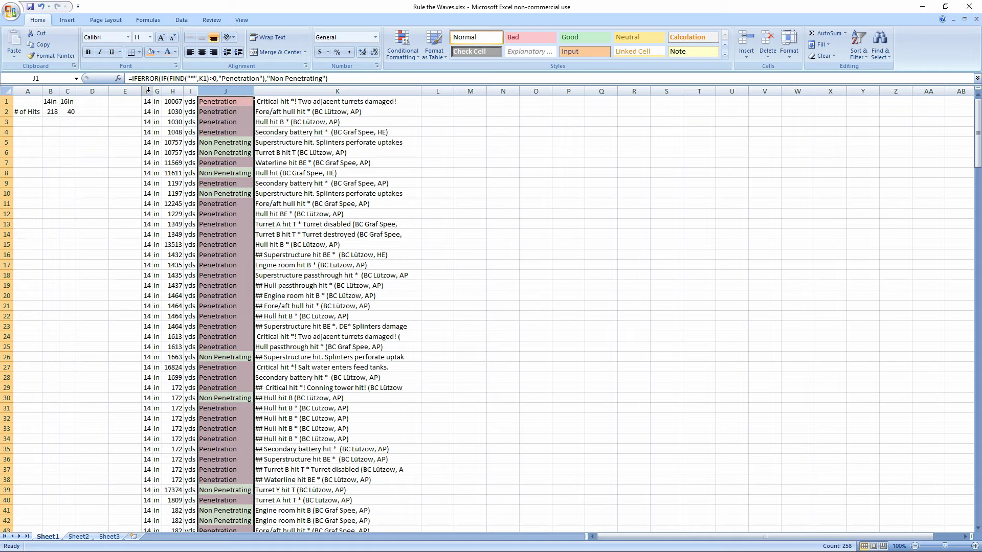
drag(148, 90, 271, 93)
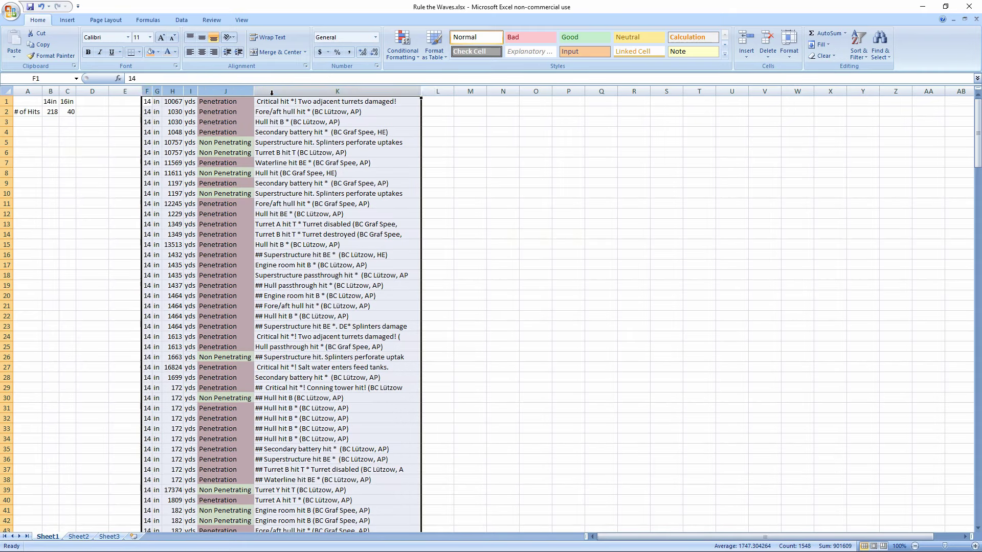
click(413, 56)
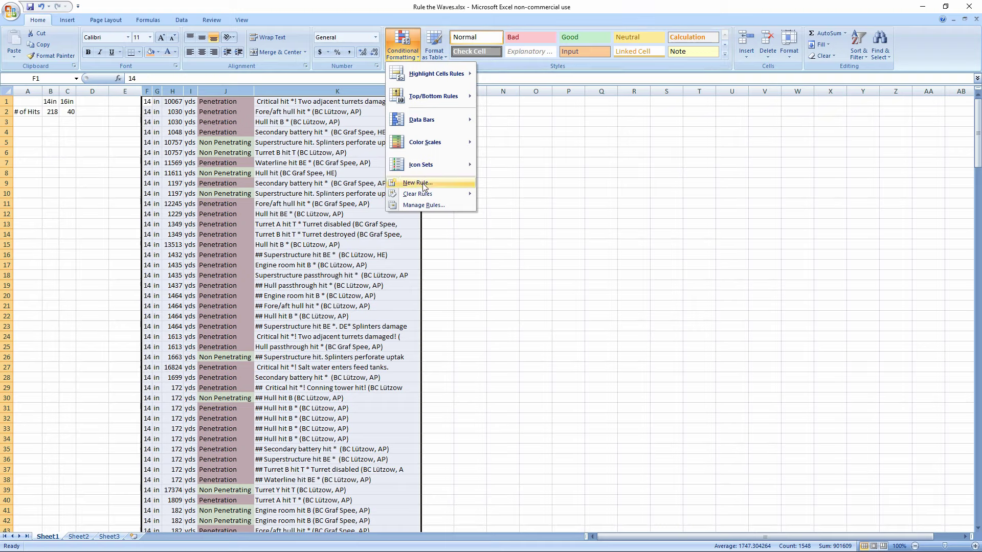
click(181, 20)
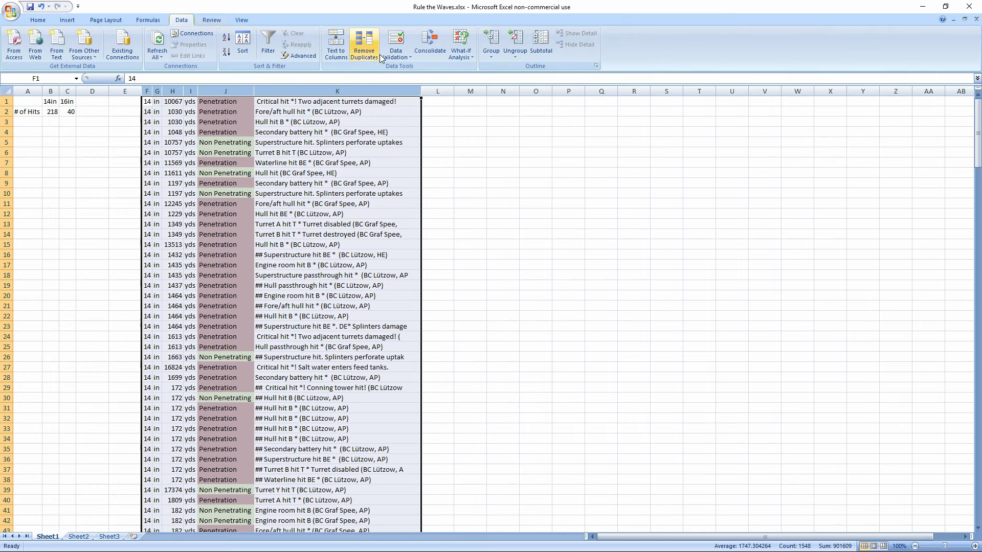
click(241, 51)
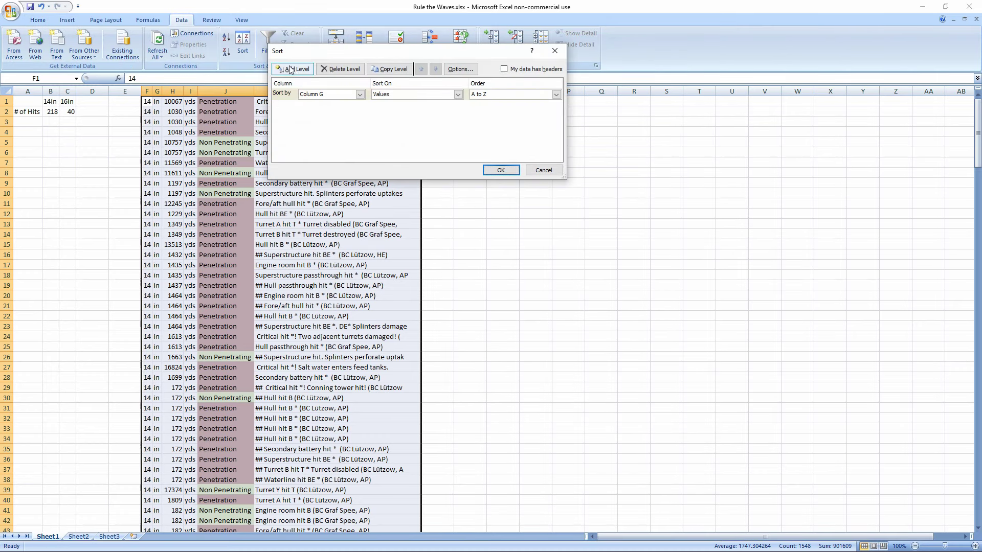
click(348, 96)
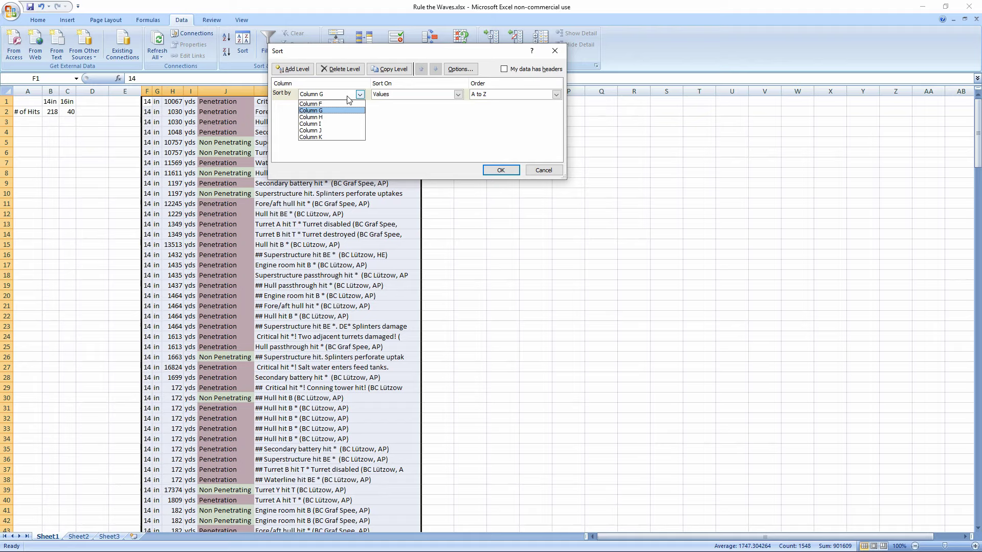
click(336, 122)
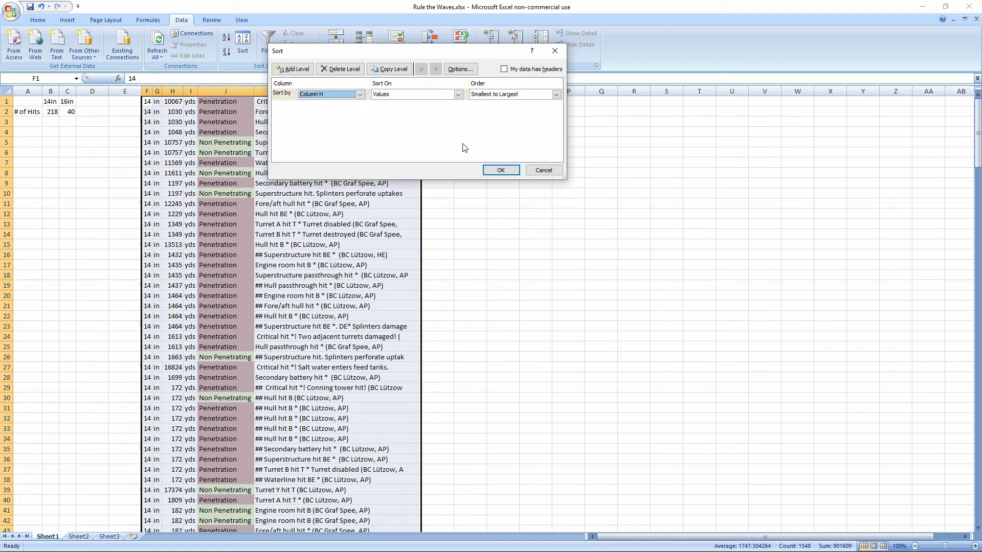
click(510, 95)
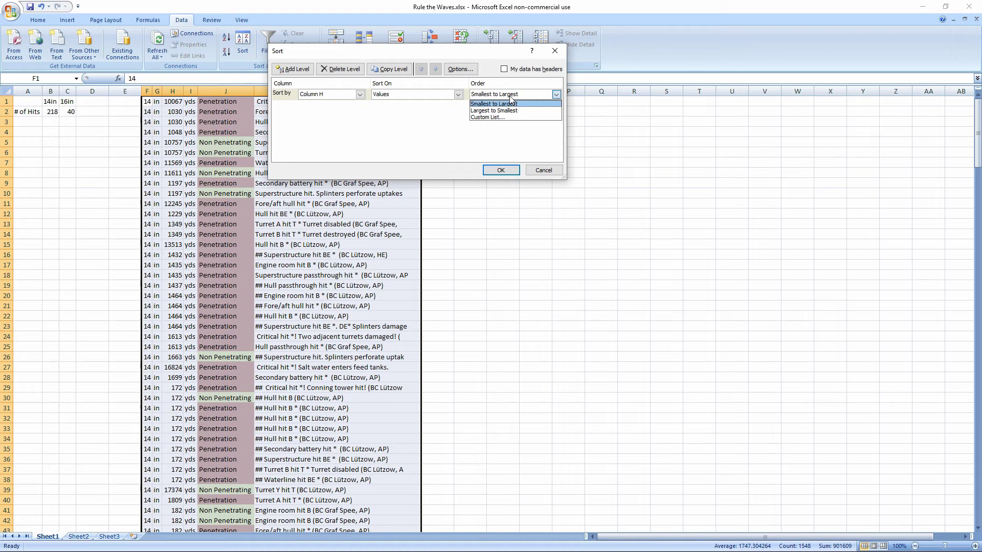
click(510, 110)
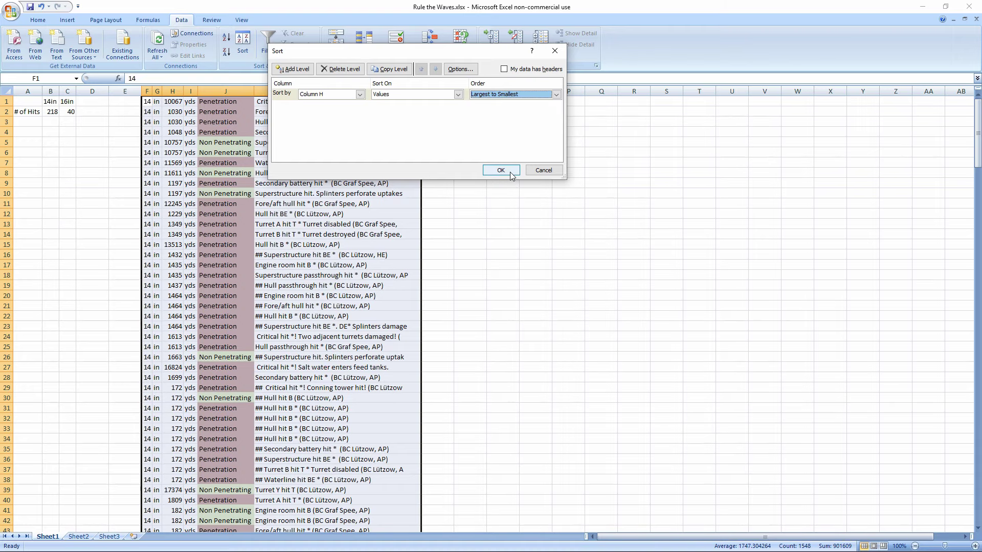
click(501, 171)
click(471, 213)
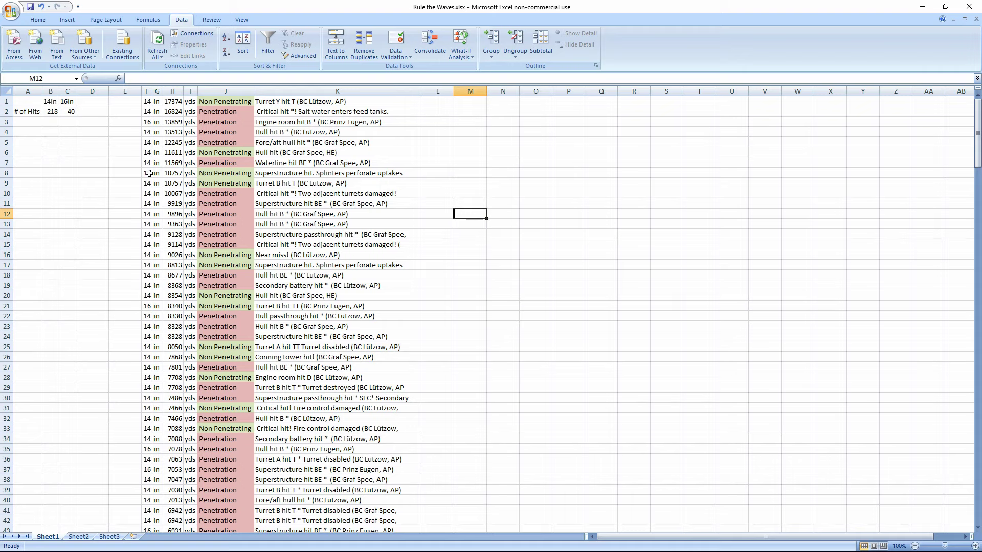
Set up a new conditional formatting rule on column F for cell values equal to 16.
click(146, 91)
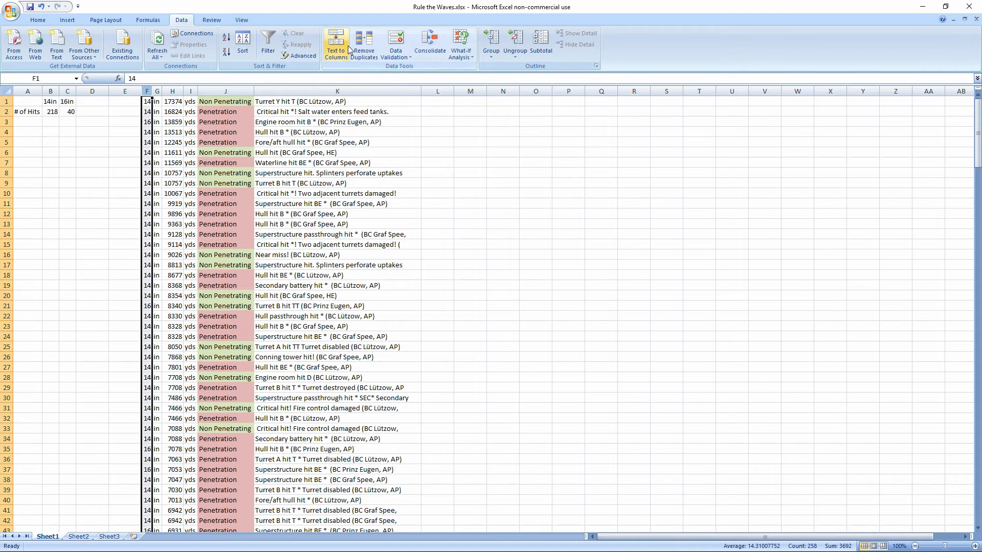
click(38, 21)
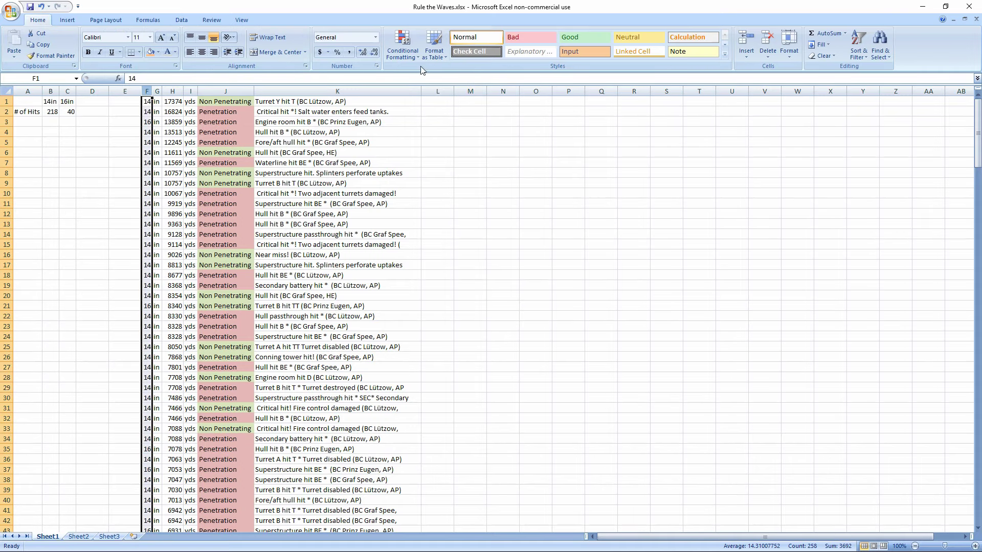
click(403, 50)
click(432, 184)
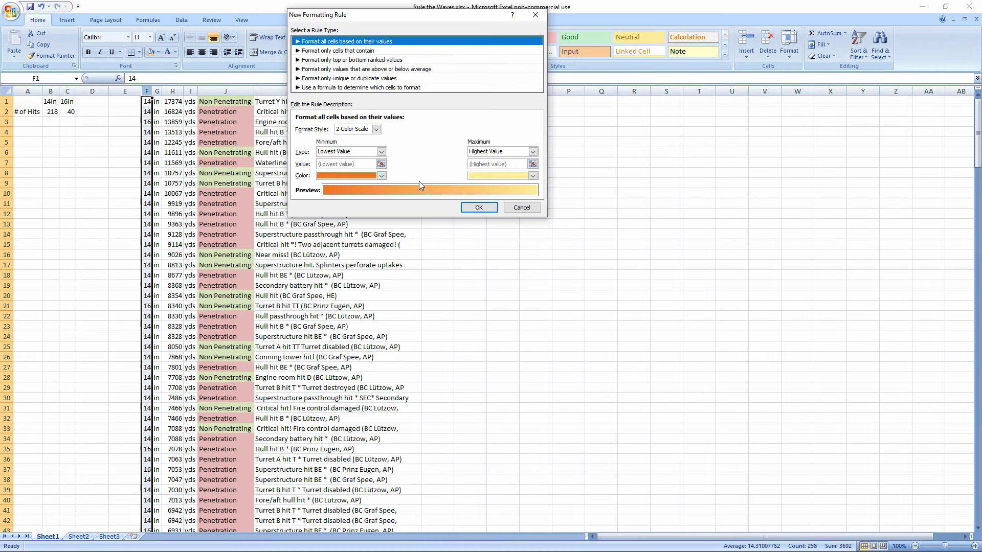
click(357, 51)
click(344, 129)
click(312, 138)
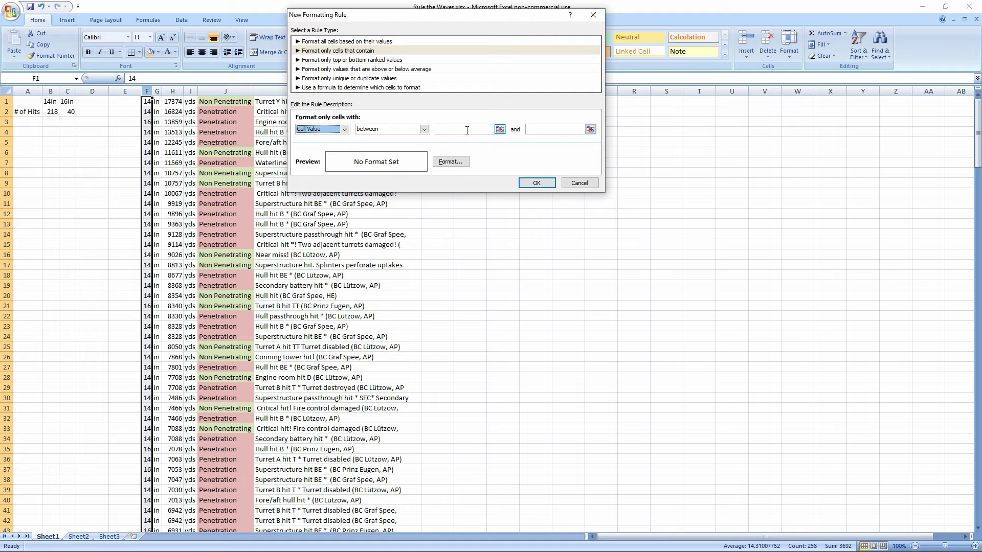
click(344, 129)
click(313, 139)
click(386, 128)
click(380, 153)
click(465, 129)
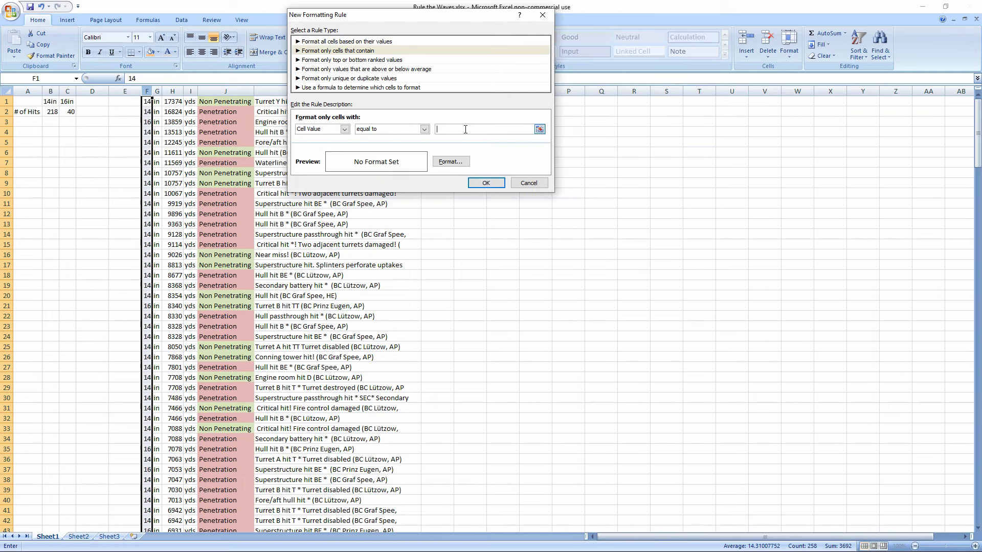
text(16)
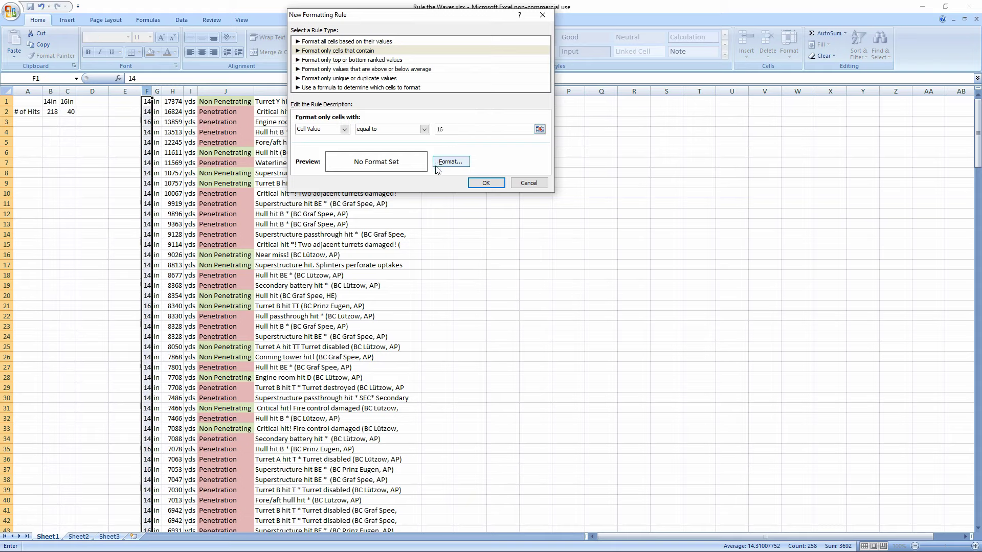
Give the new rule a light purple fill and apply it to column F.
click(451, 161)
click(370, 83)
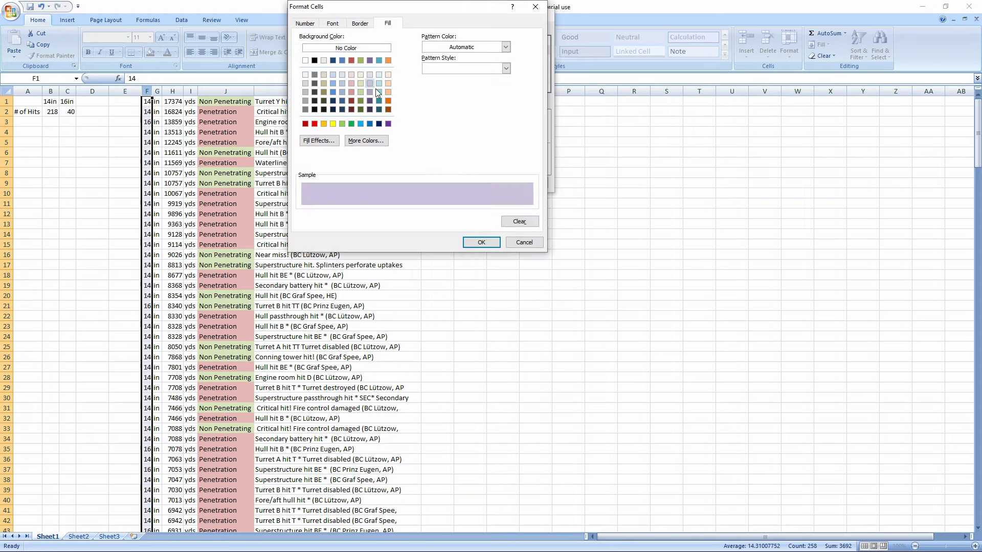
click(481, 242)
click(494, 188)
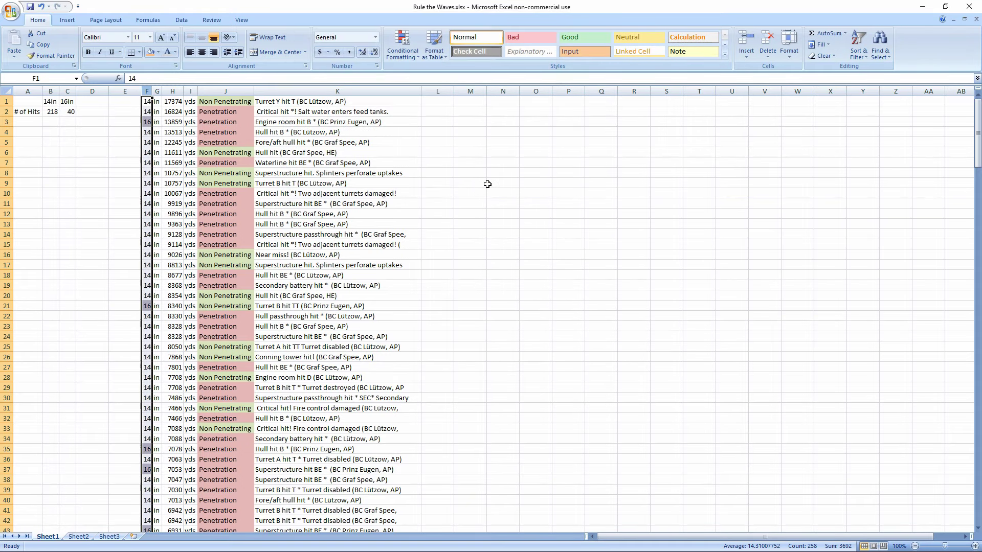
click(403, 45)
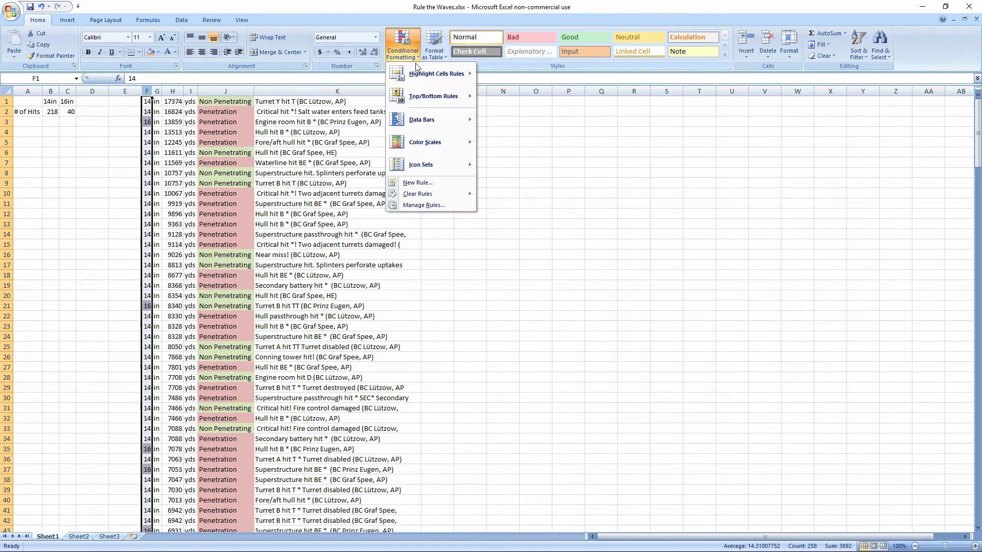
click(424, 205)
click(314, 89)
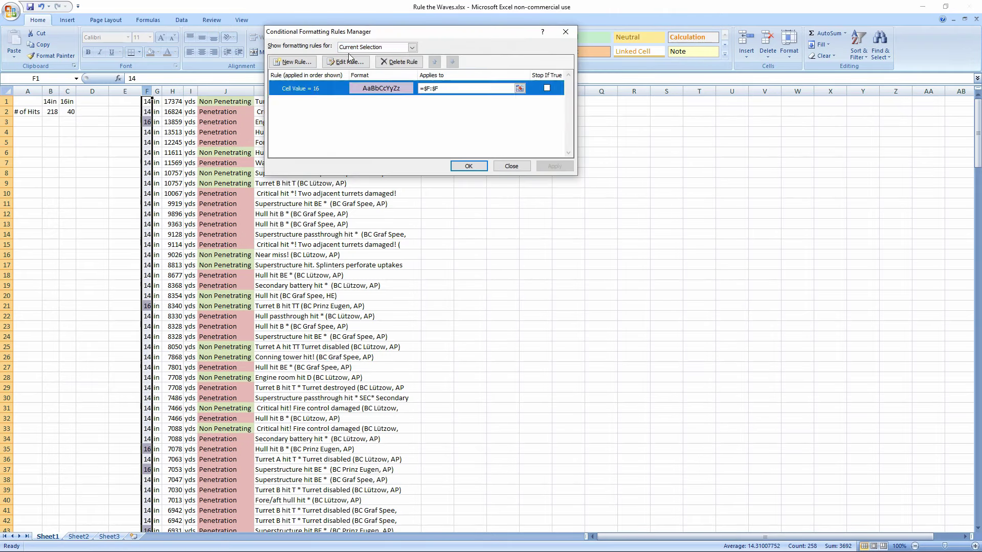
click(512, 166)
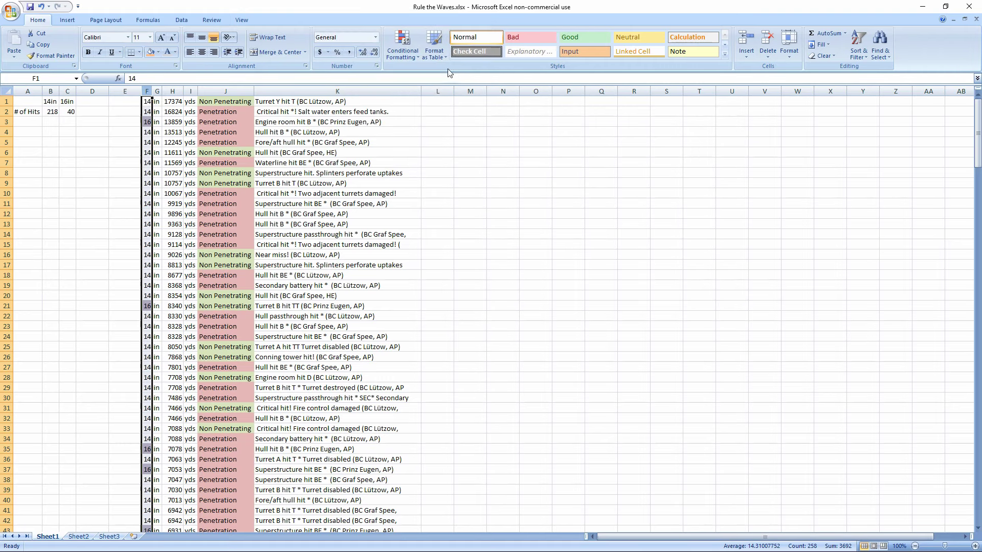
Add a conditional formatting rule to column F that fills cells with a value equal to 14 in aqua.
click(402, 45)
click(424, 183)
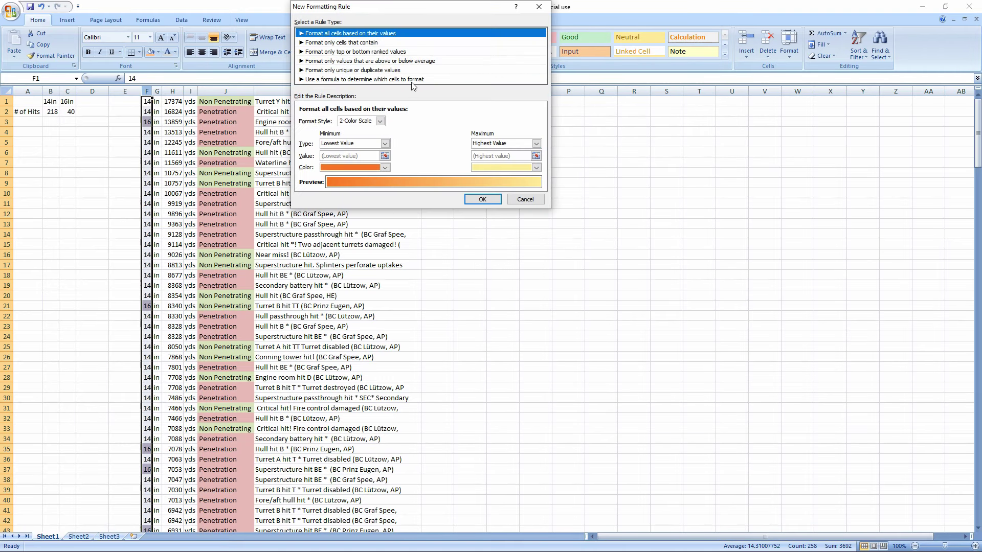
click(346, 44)
click(428, 121)
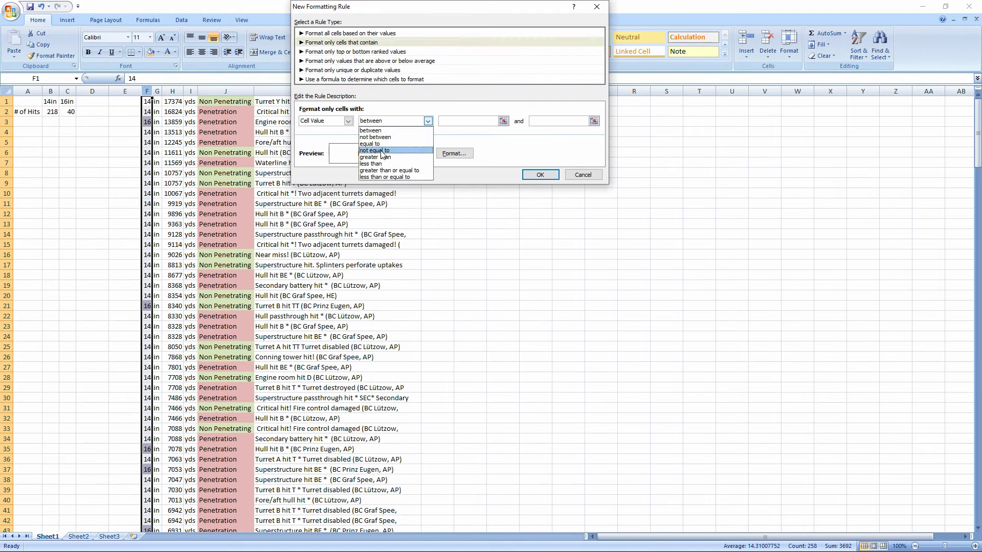
click(389, 142)
click(509, 121)
text(14)
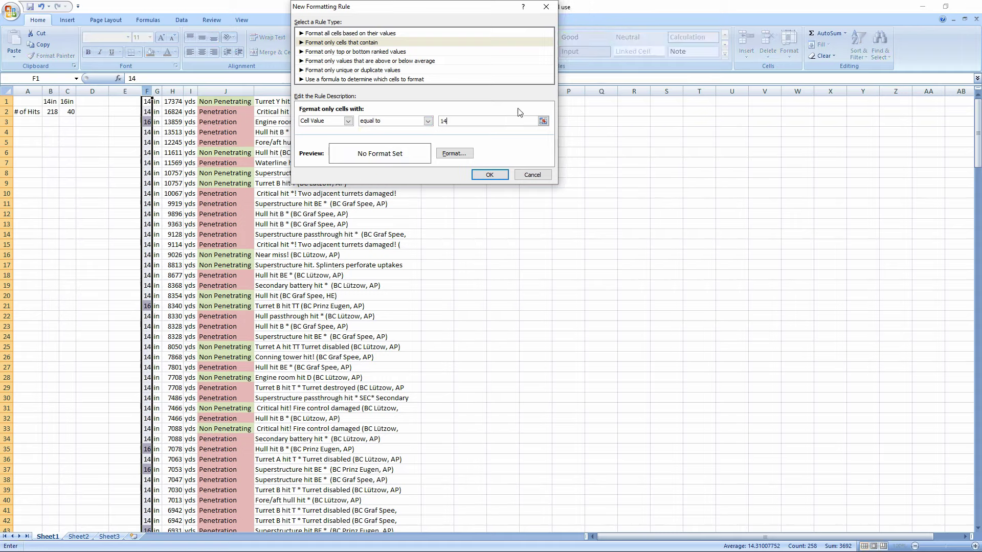
click(454, 154)
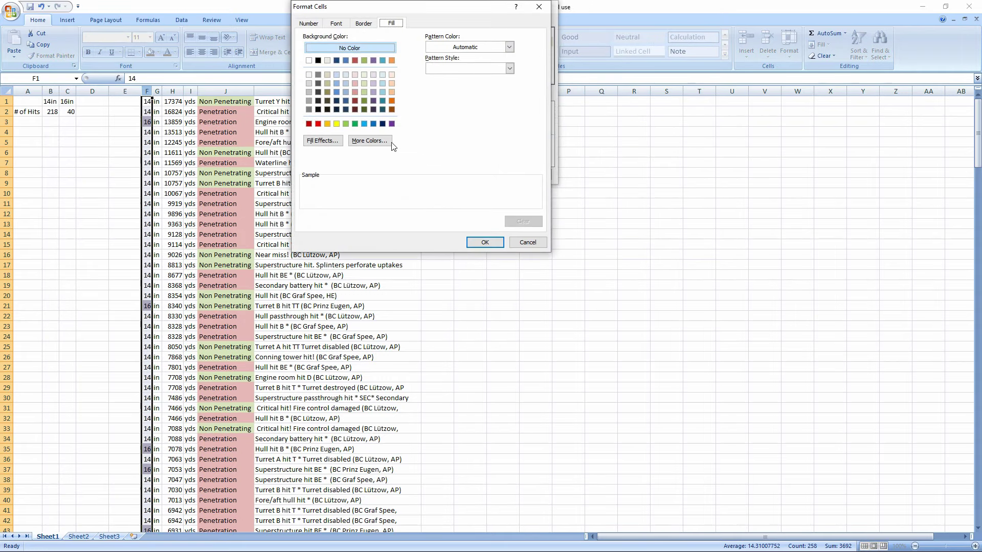
click(383, 92)
click(485, 242)
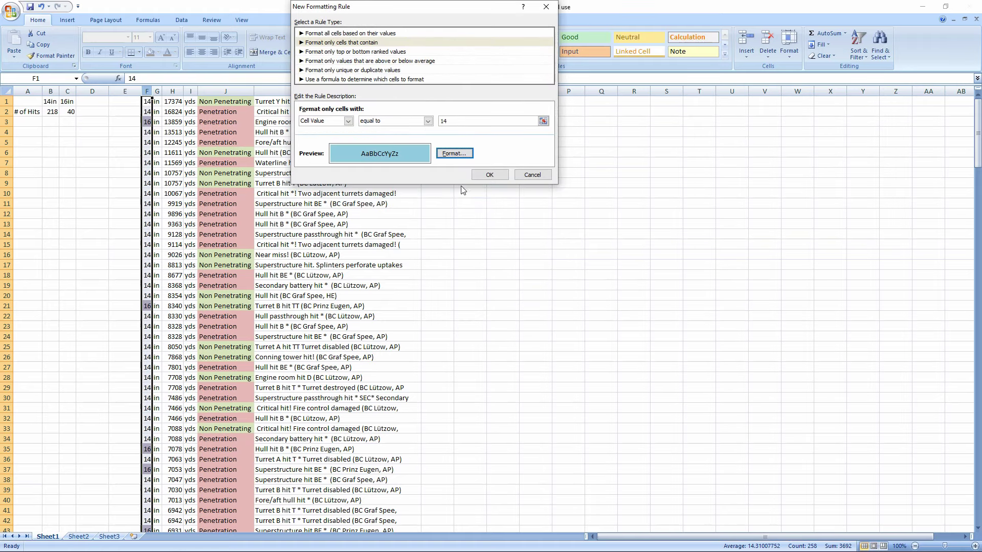
click(491, 176)
click(482, 233)
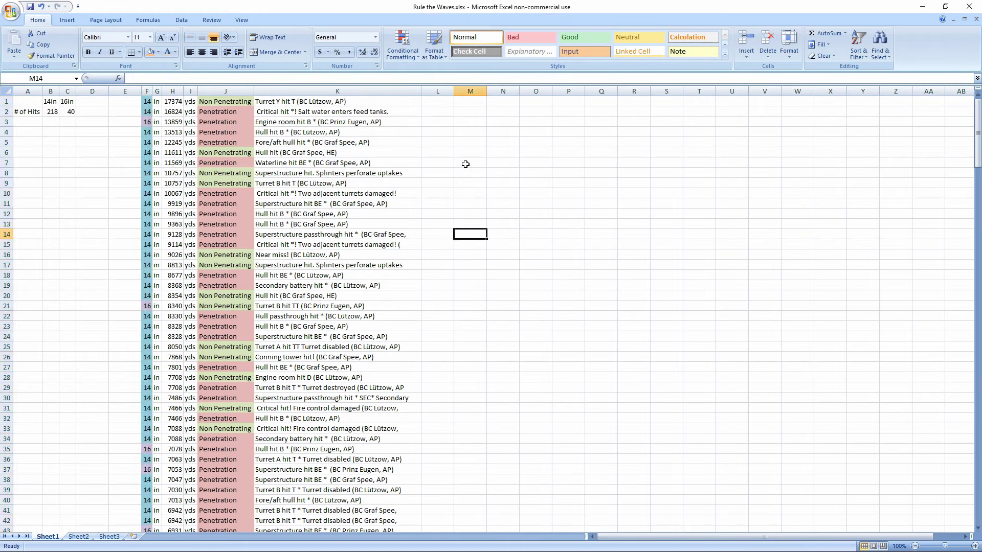
Change the fill of column F's "Cell Value = 14" rule to a pale blue.
click(148, 91)
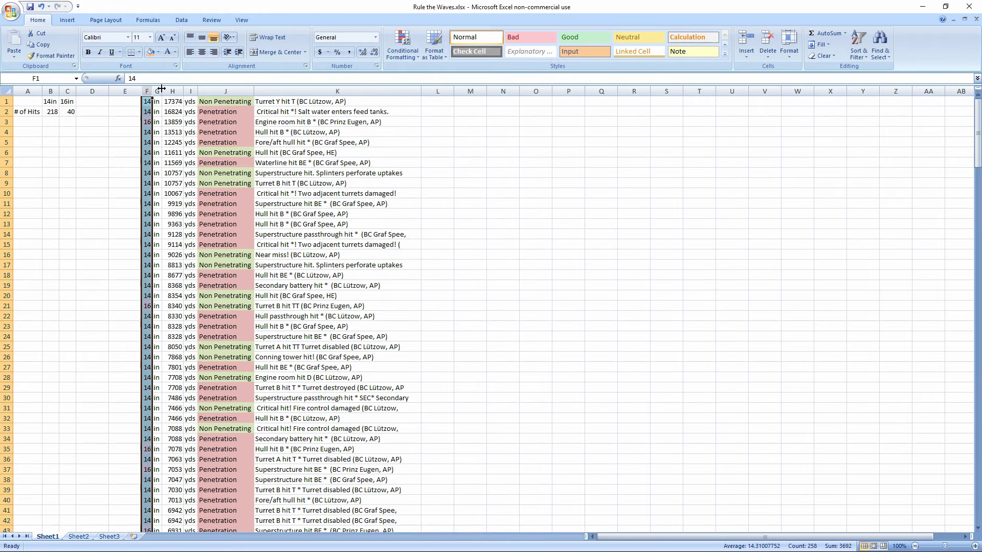
click(403, 46)
click(434, 204)
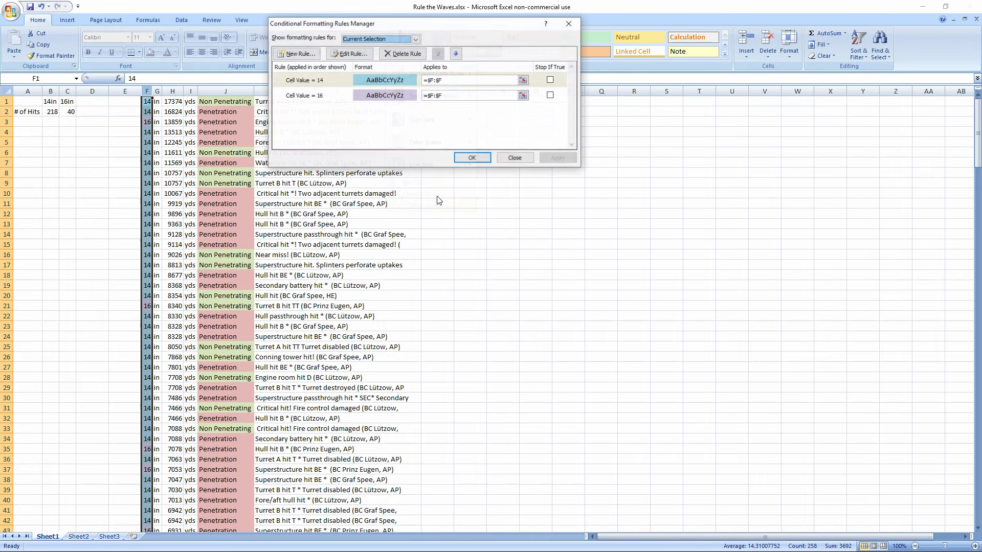
double_click(389, 81)
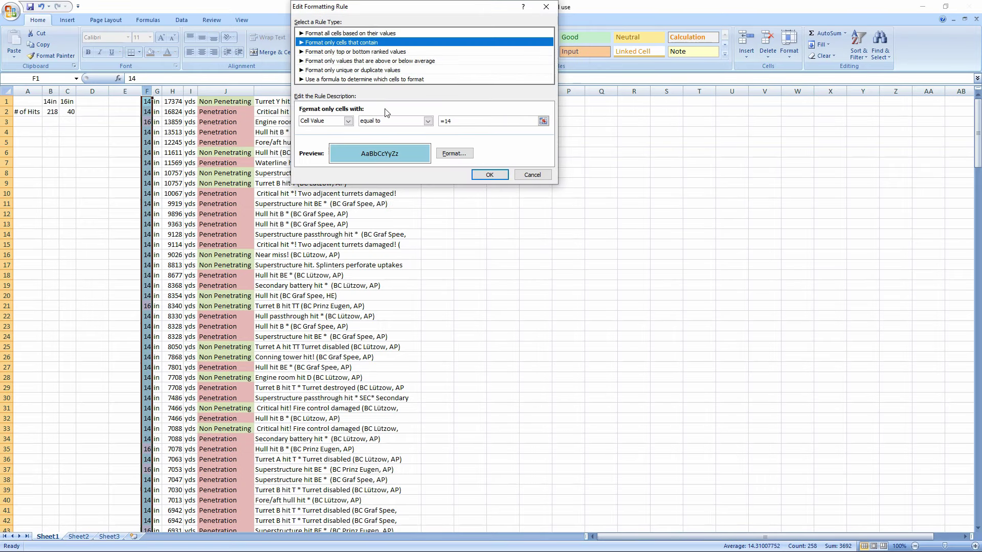
click(453, 154)
click(350, 84)
click(488, 242)
click(488, 175)
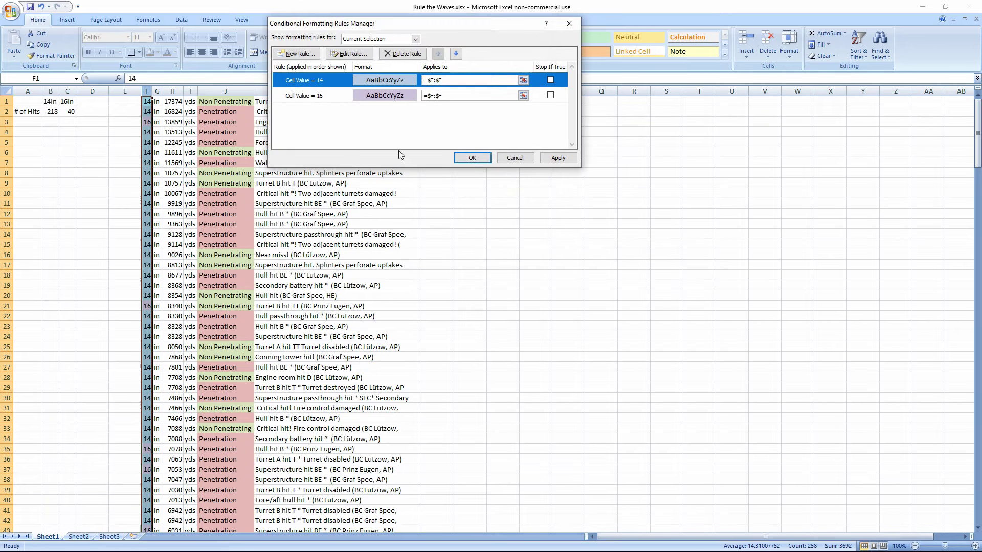
Darken the custom purple fill of the "Cell Value = 16" rule to a luminance of about 148, using the HSL colour model.
click(378, 96)
double_click(378, 96)
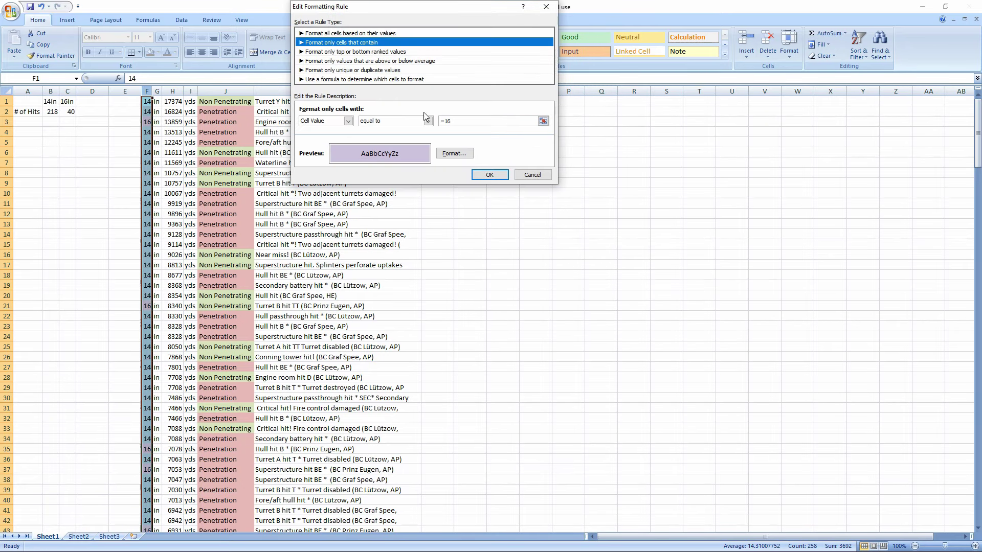
click(453, 154)
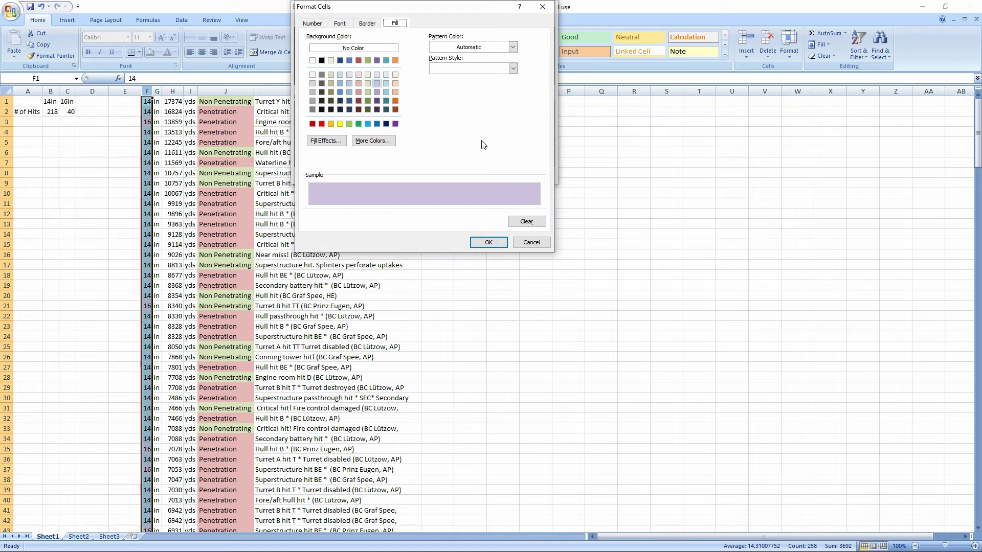
click(378, 143)
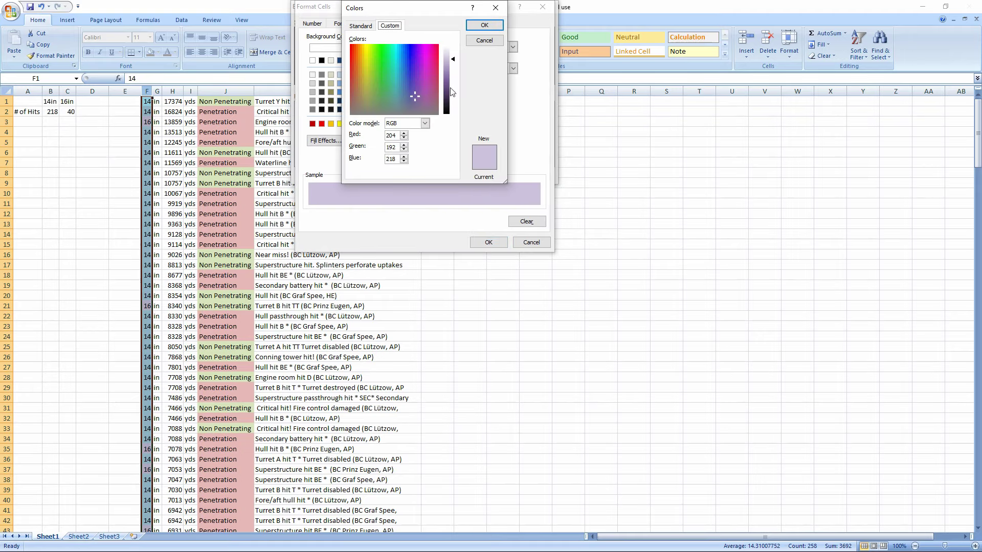
drag(451, 60, 454, 75)
click(425, 123)
click(406, 141)
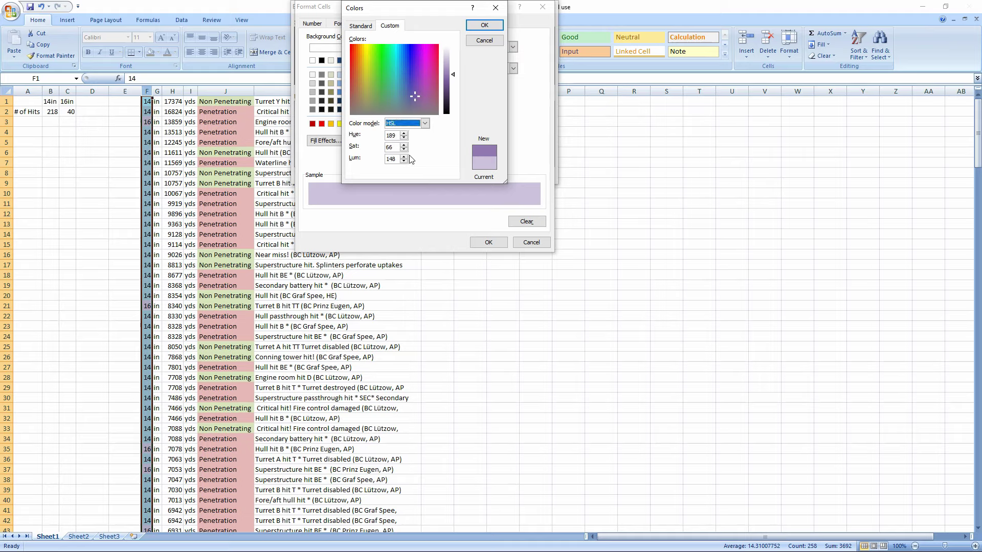
Give the Cell Value = 16 conditional formatting rule for column F a custom, more saturated light purple fill and apply the rules.
click(404, 157)
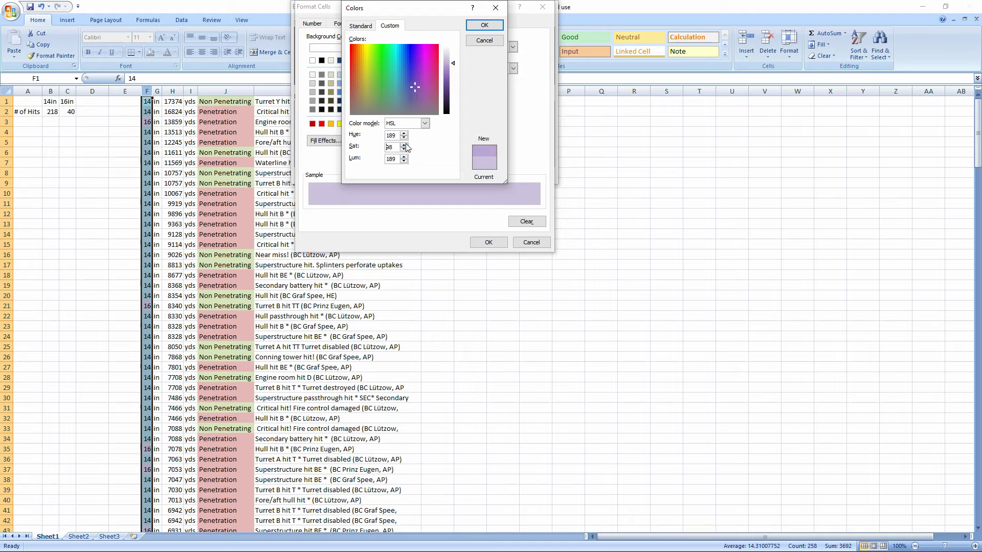
click(407, 156)
click(404, 162)
click(481, 26)
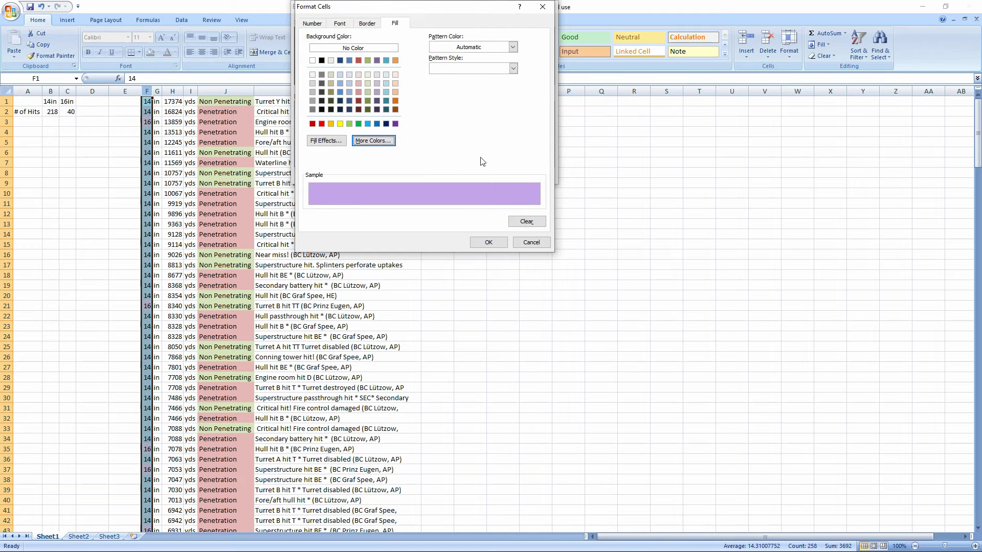
click(489, 239)
click(490, 175)
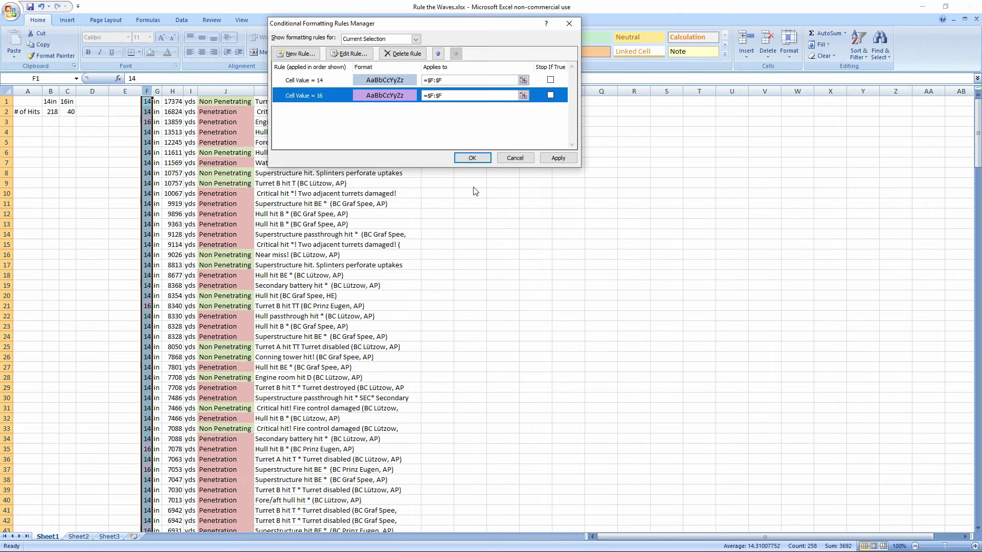
click(489, 158)
click(444, 213)
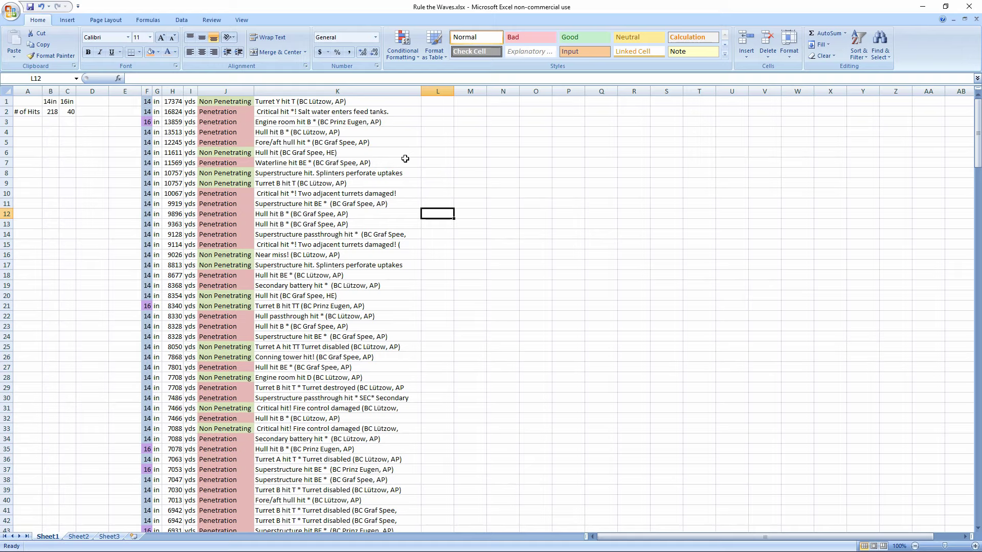
click(488, 152)
click(405, 131)
click(376, 106)
click(366, 128)
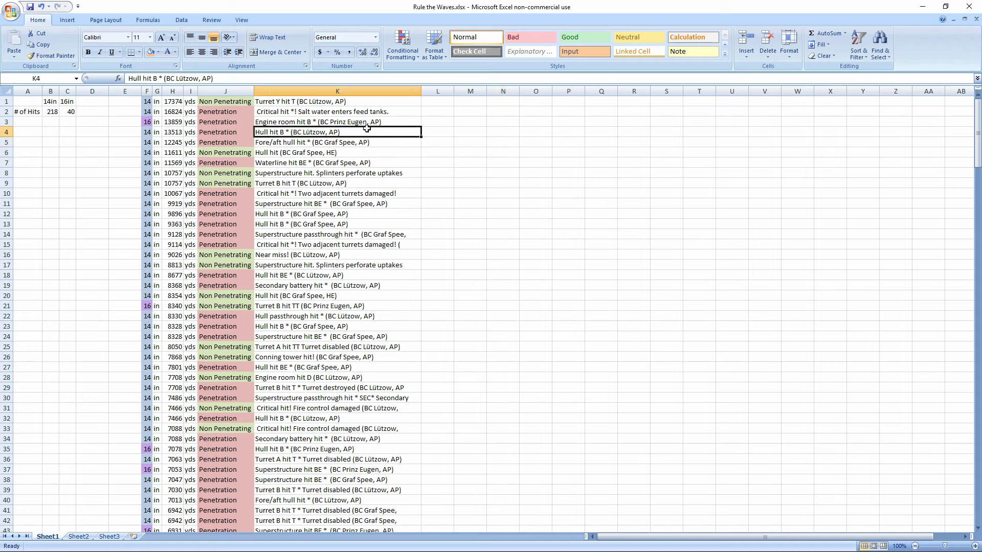
Label cell A3 "Penetrations" and widen column A to fit the text.
click(32, 118)
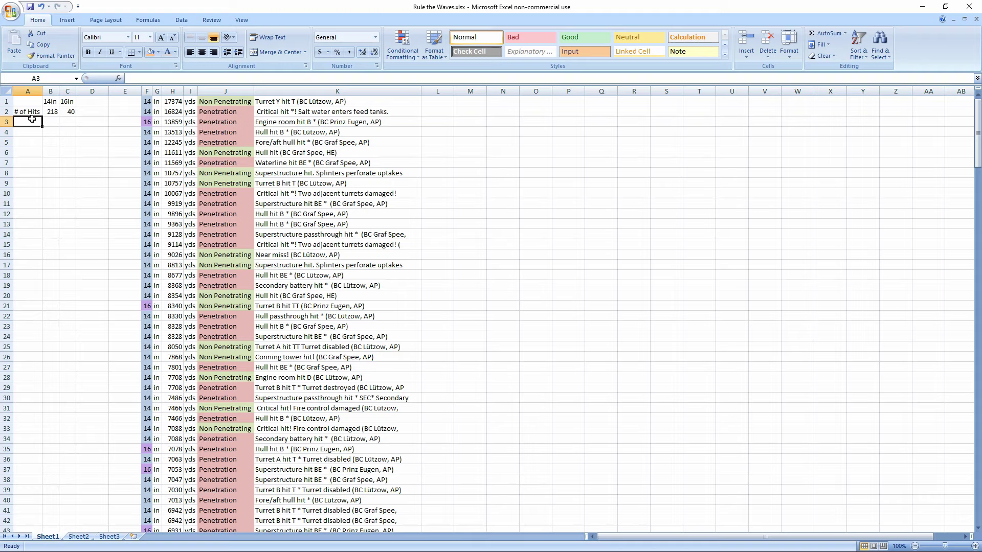
text(Penetrat)
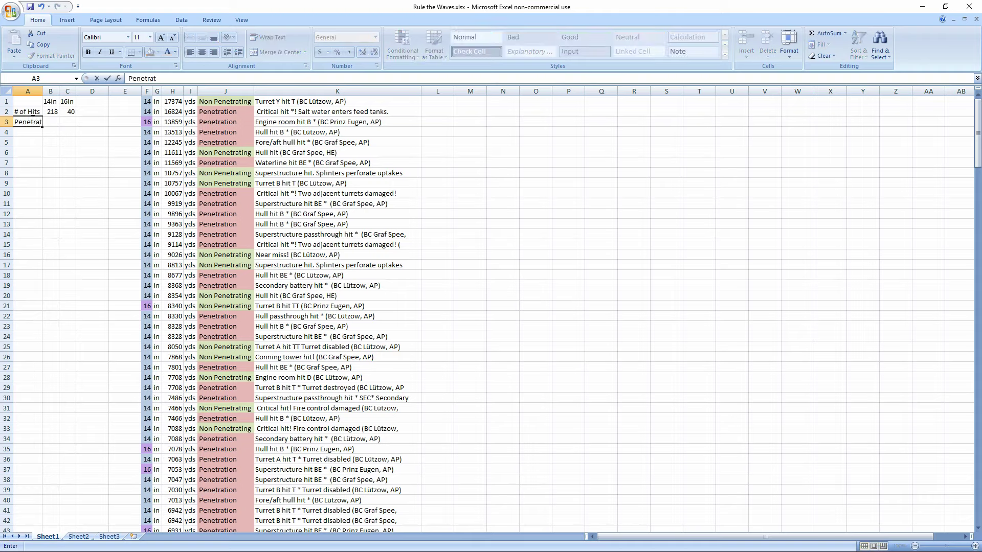
text(ions)
key(Return)
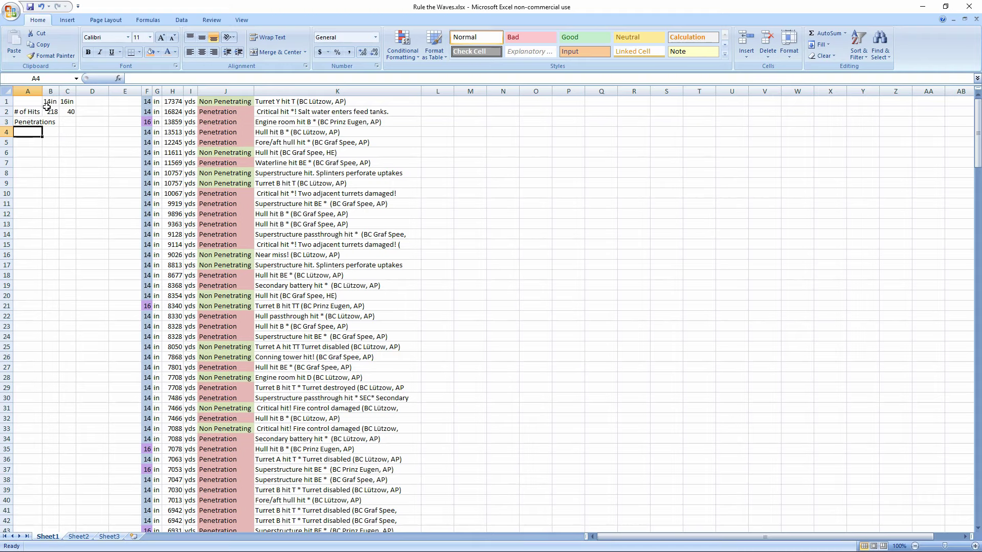
drag(43, 92, 58, 92)
click(62, 112)
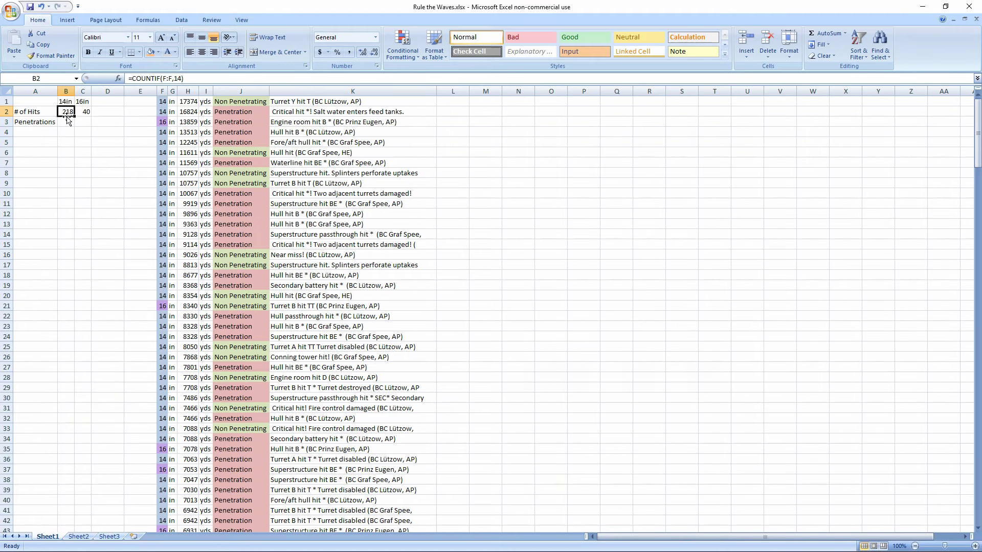
Insert a blank column before column F, ahead of the shell calibre data.
click(146, 91)
click(146, 105)
right_click(163, 95)
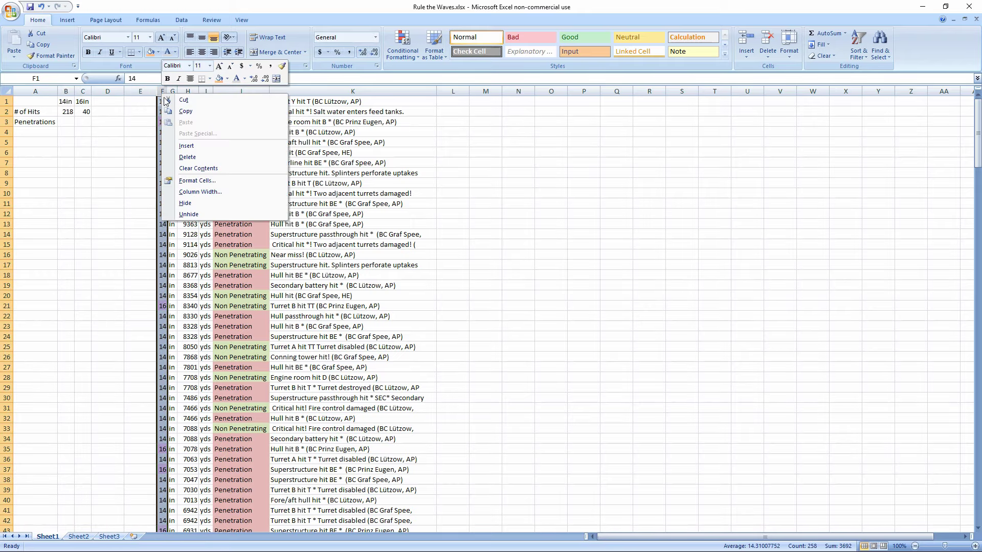
click(188, 146)
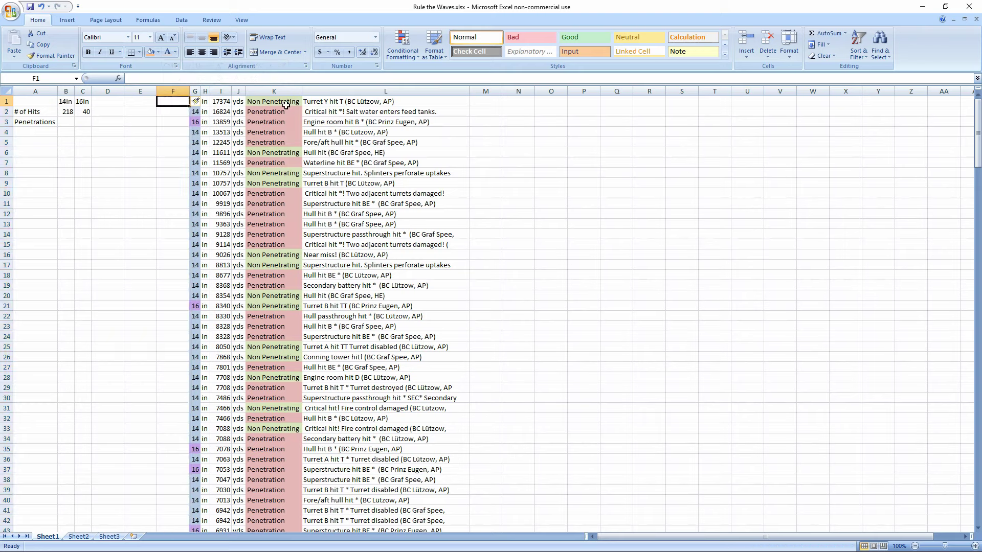
text(=)
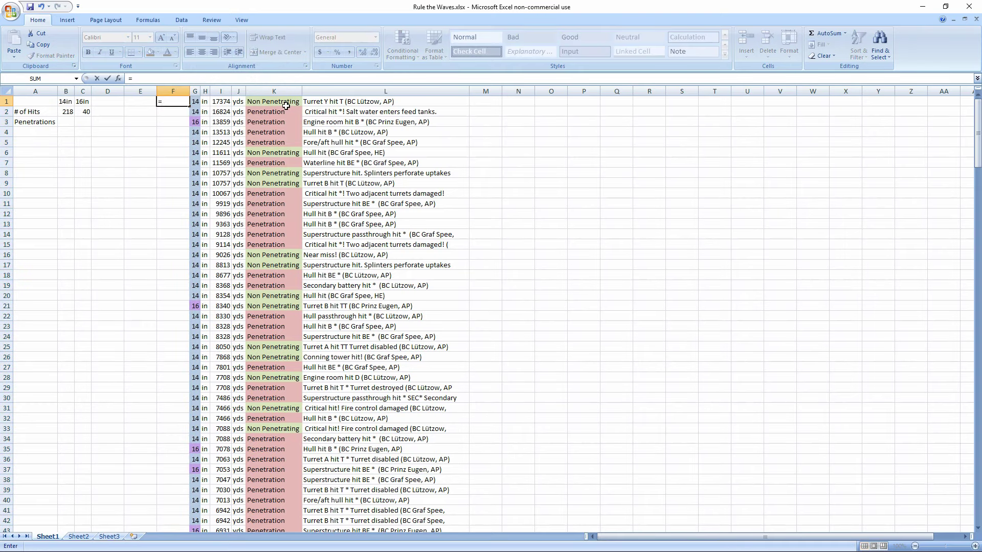
key(Escape)
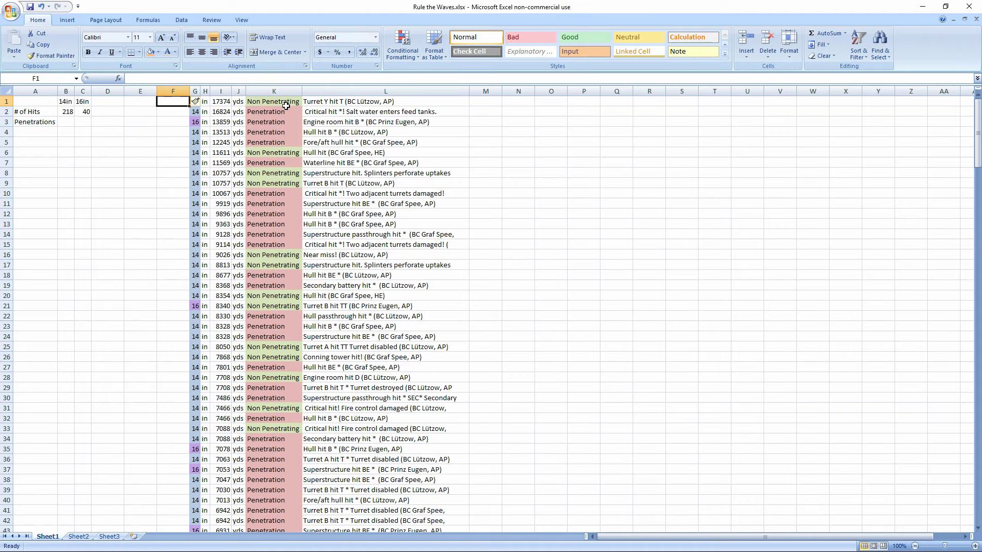
click(405, 172)
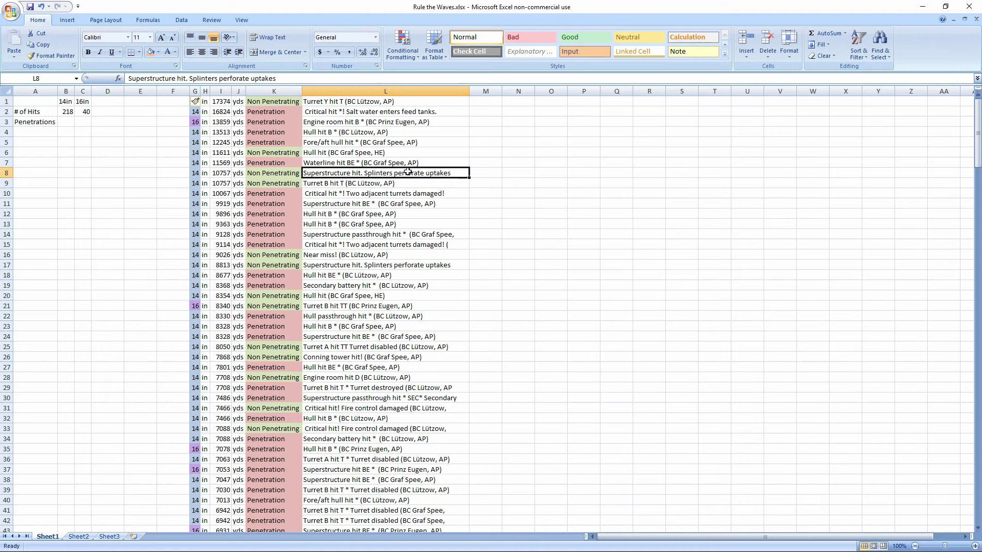
Sort the hit data in columns G to L by column G smallest to largest, then by column I largest to smallest.
click(195, 102)
key(ctrl+shift+Down)
key(ctrl+shift+Right)
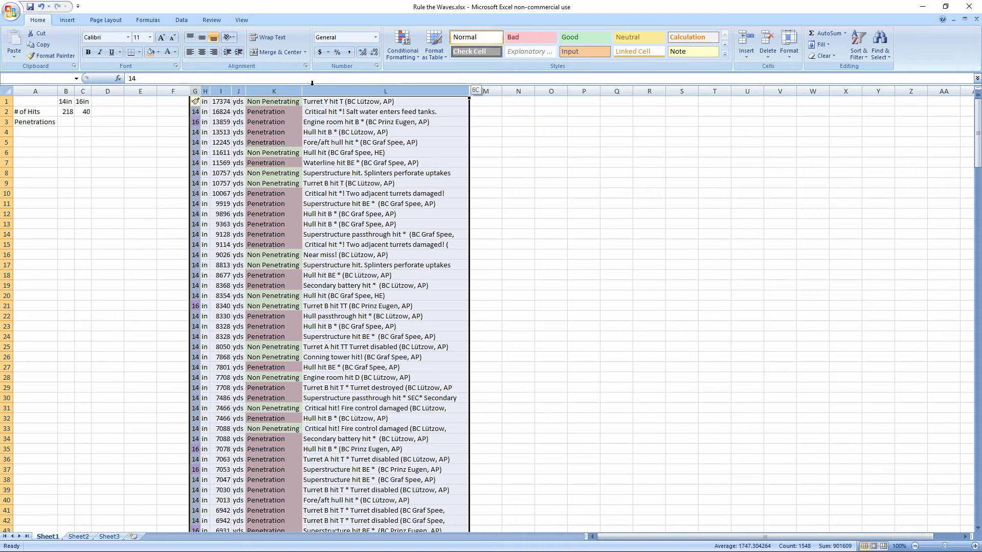
click(184, 20)
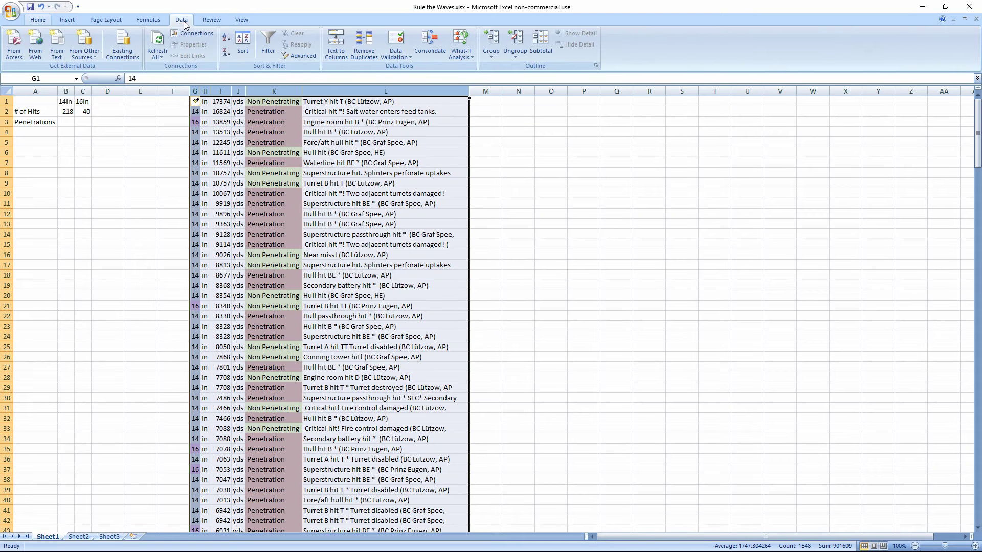
click(243, 44)
click(308, 49)
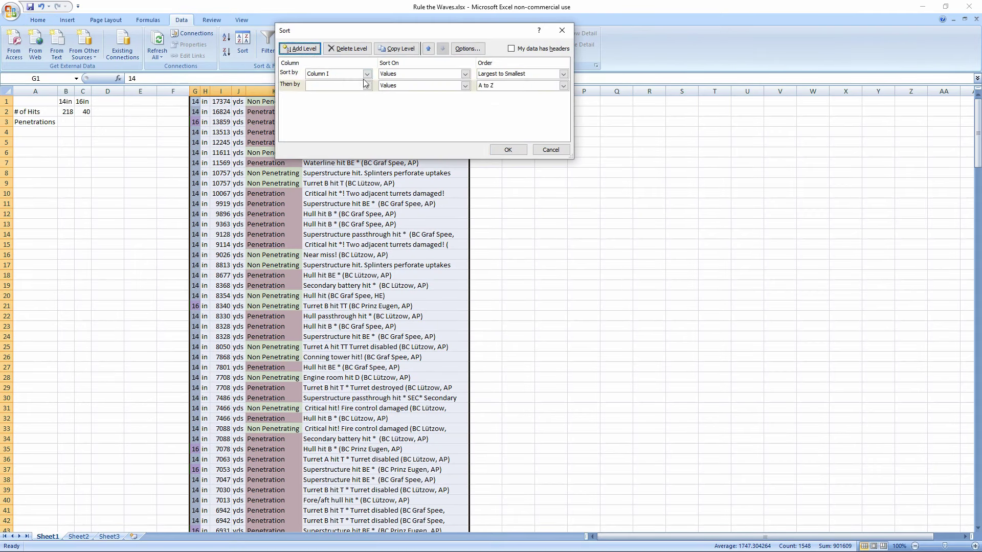
click(429, 49)
click(367, 74)
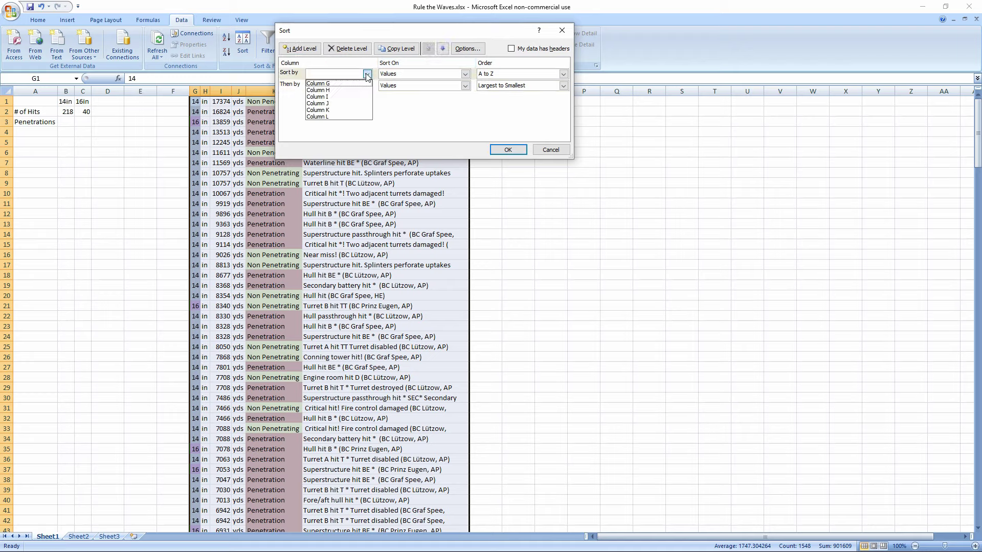
click(342, 85)
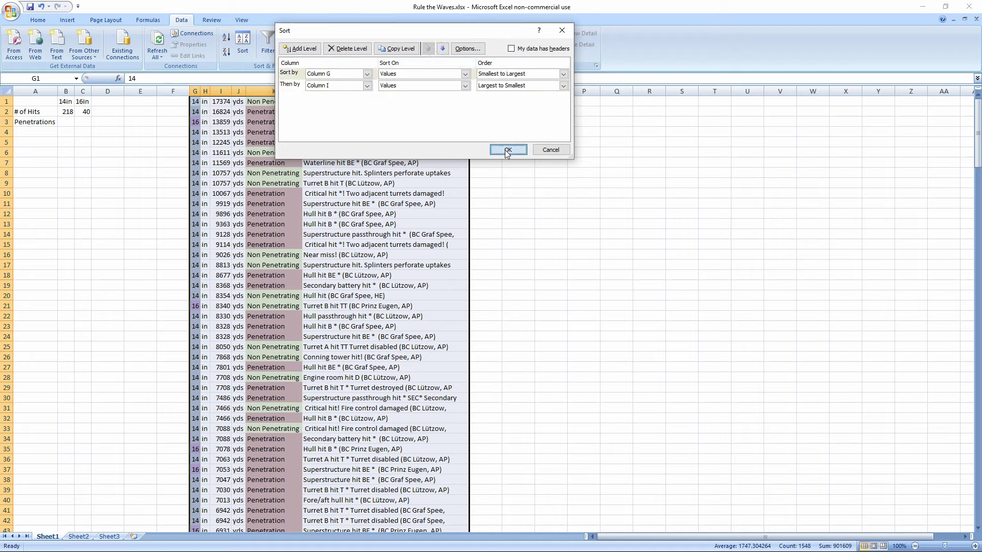
click(508, 149)
click(238, 194)
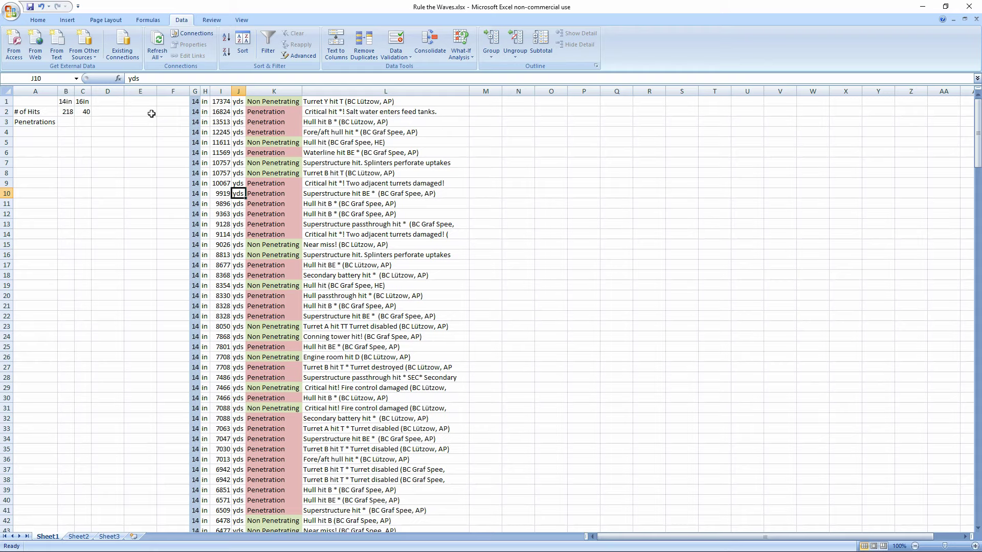
Re-sort columns G to L with an added level for column K, A to Z, between the column G and column I levels.
drag(195, 91, 467, 91)
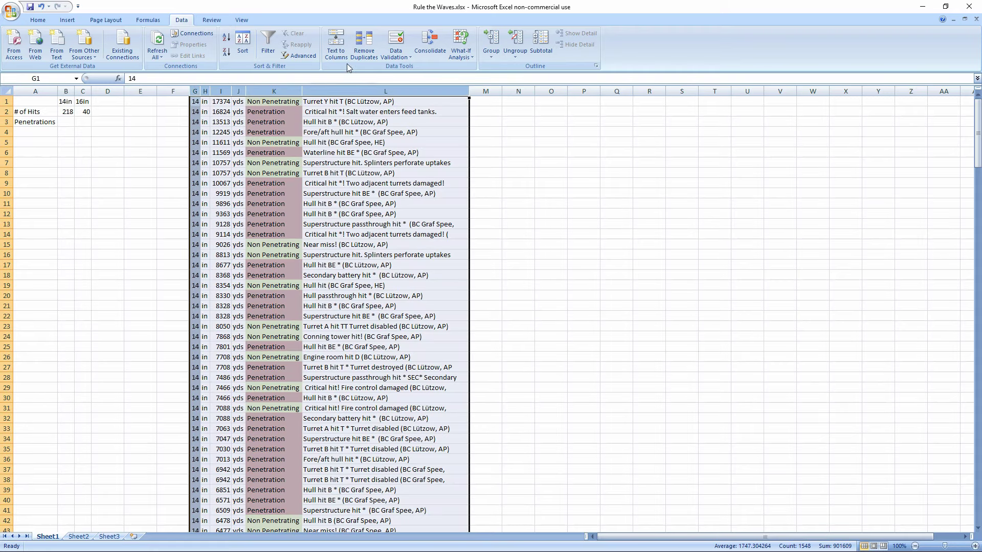
click(242, 43)
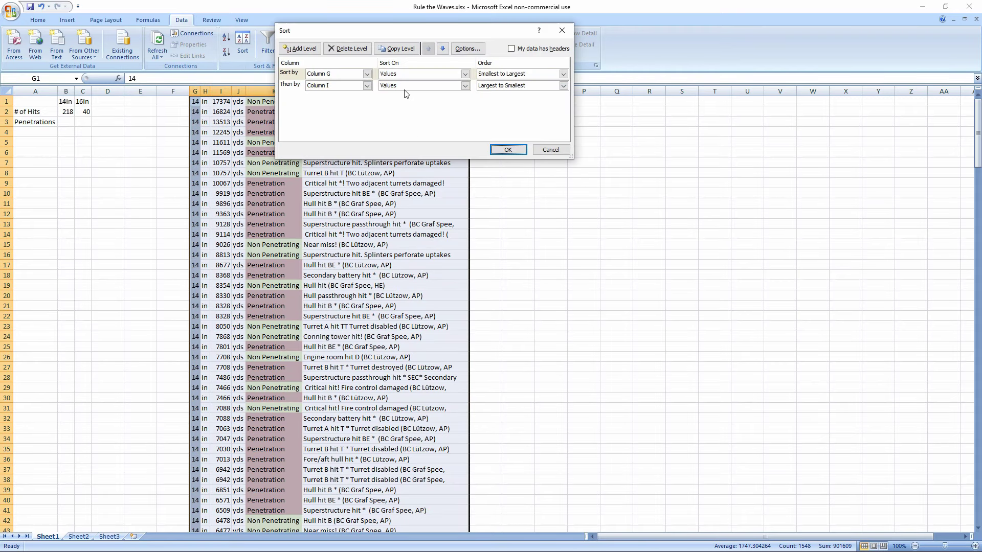
click(303, 49)
click(366, 86)
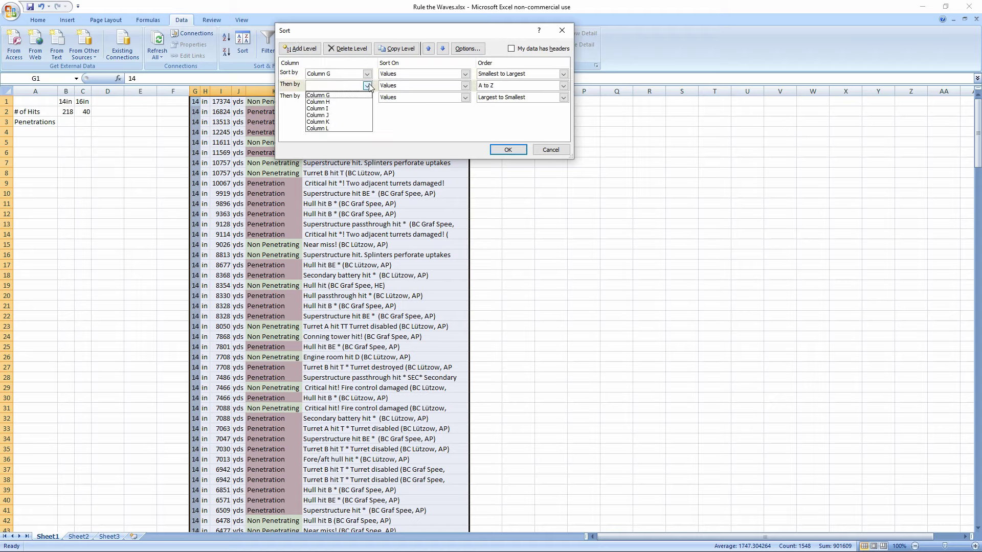
click(352, 121)
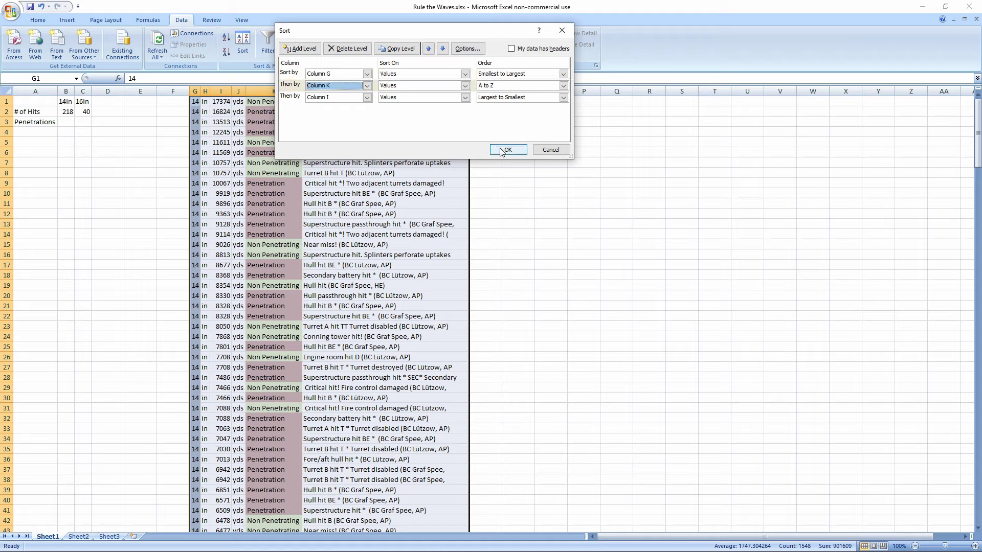
click(499, 148)
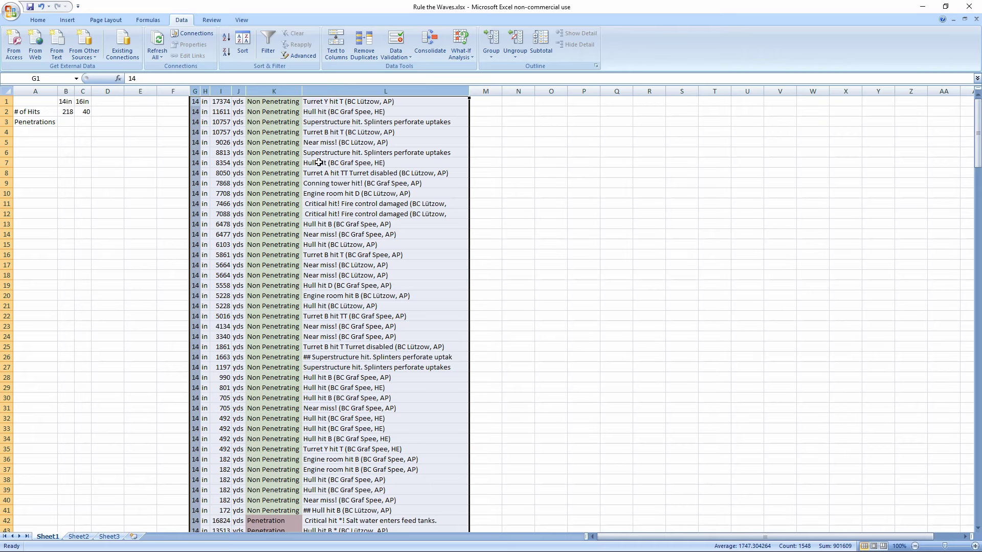
click(206, 132)
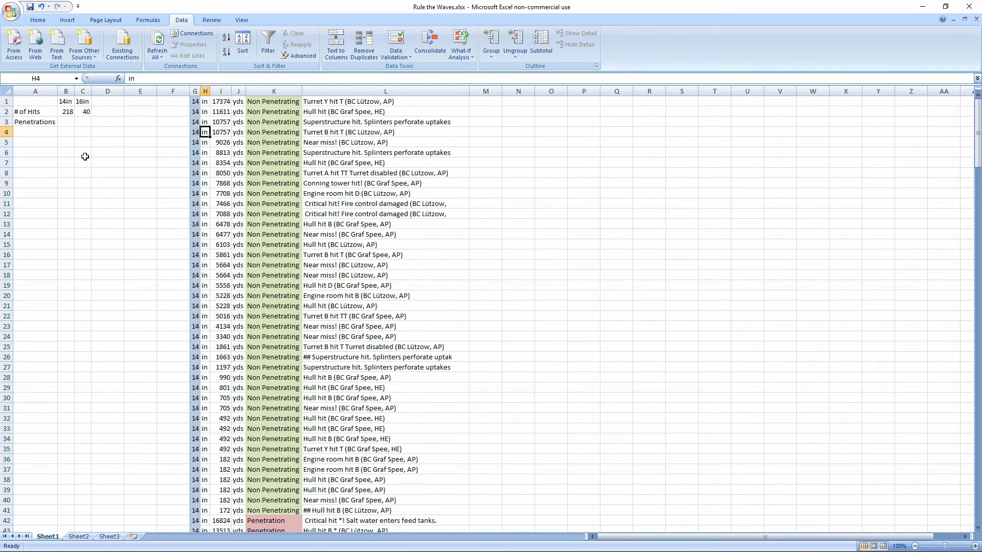
Count the 14-inch Penetration cells in column K by selecting them, and enter 177 in cell B3.
scroll(272, 146, down, 12)
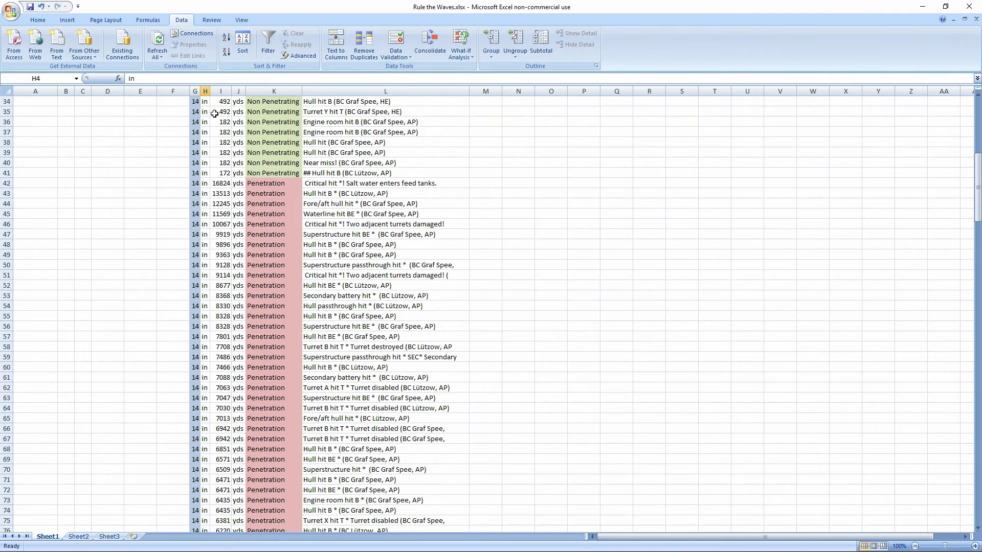
drag(289, 550, 271, 178)
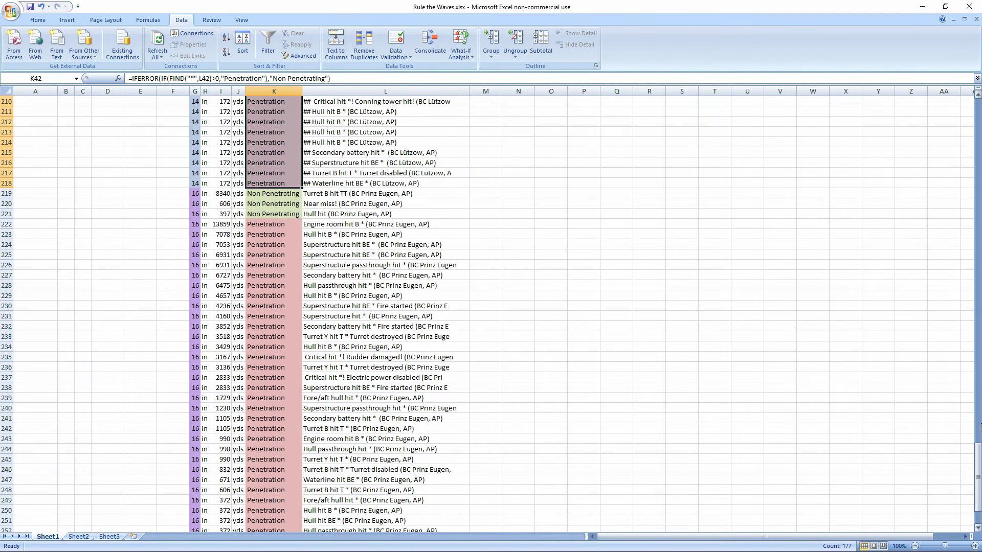
drag(977, 475, 977, 128)
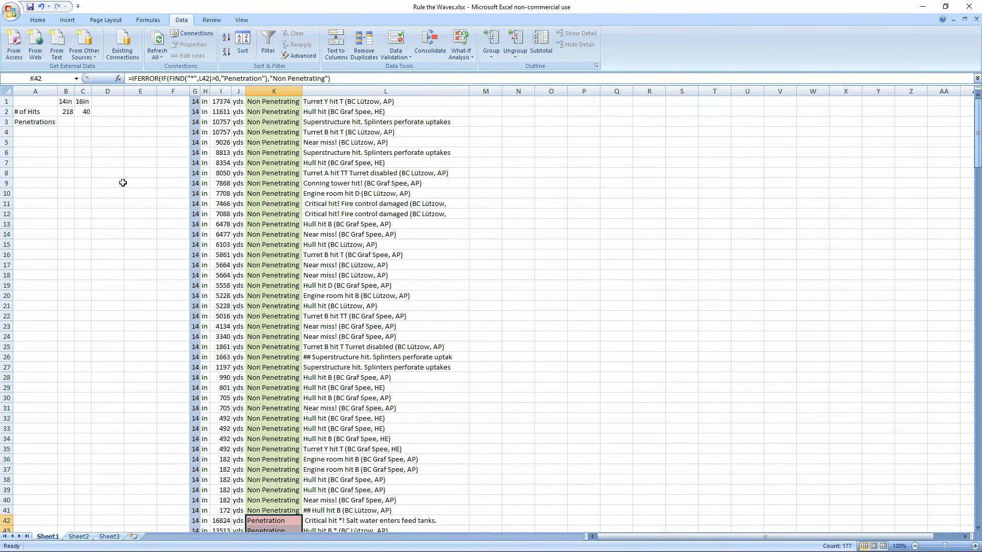
click(69, 123)
key(Return)
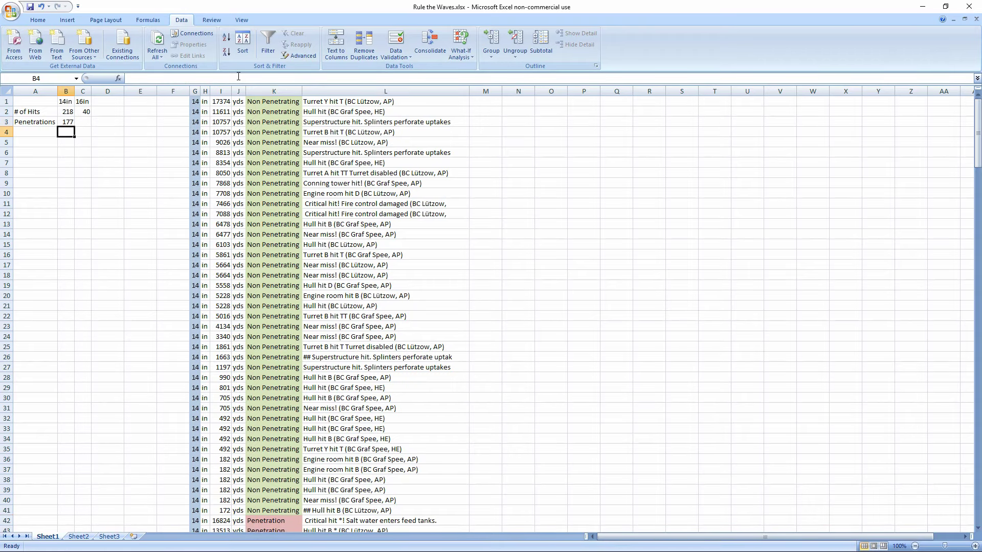
Count the 16-inch Penetration cells in column K by selecting them, and enter 37 in cell C3.
scroll(501, 308, down, 8)
scroll(500, 307, down, 20)
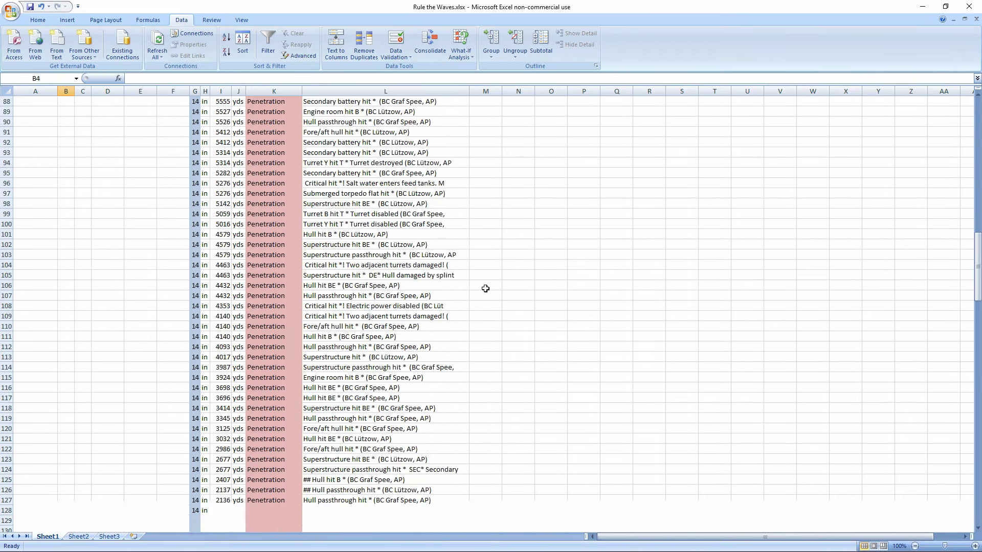
scroll(485, 289, down, 16)
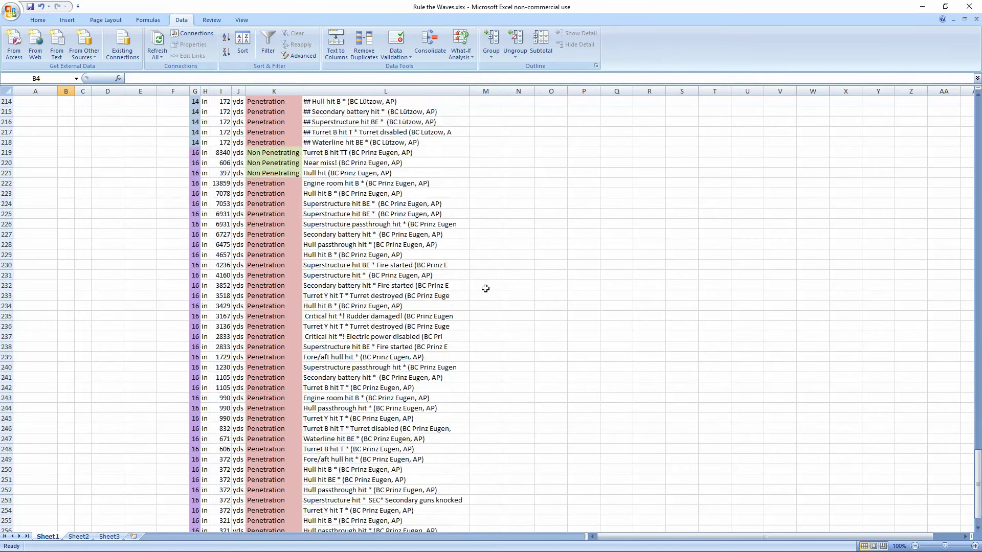
drag(269, 184, 270, 510)
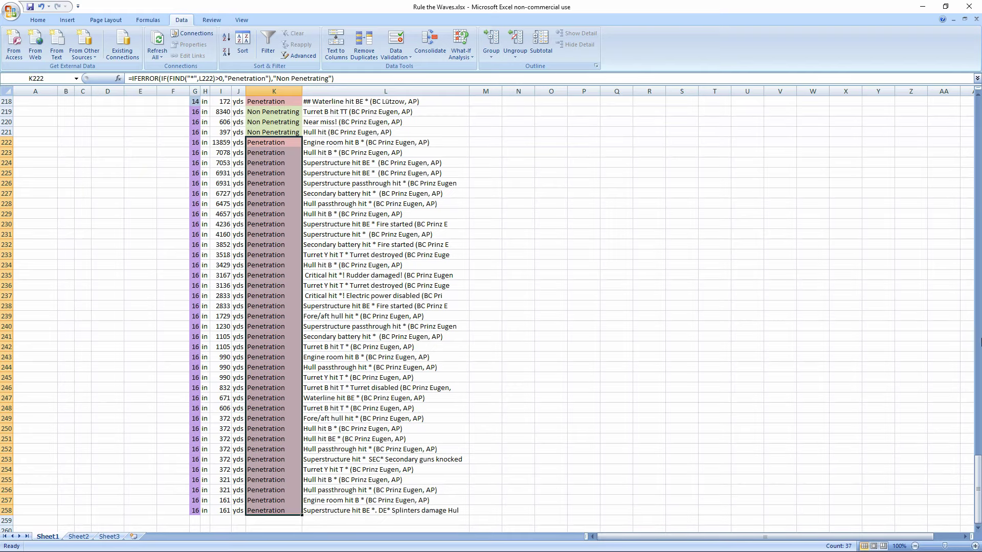
drag(978, 488, 926, 5)
click(88, 122)
text(37)
key(Return)
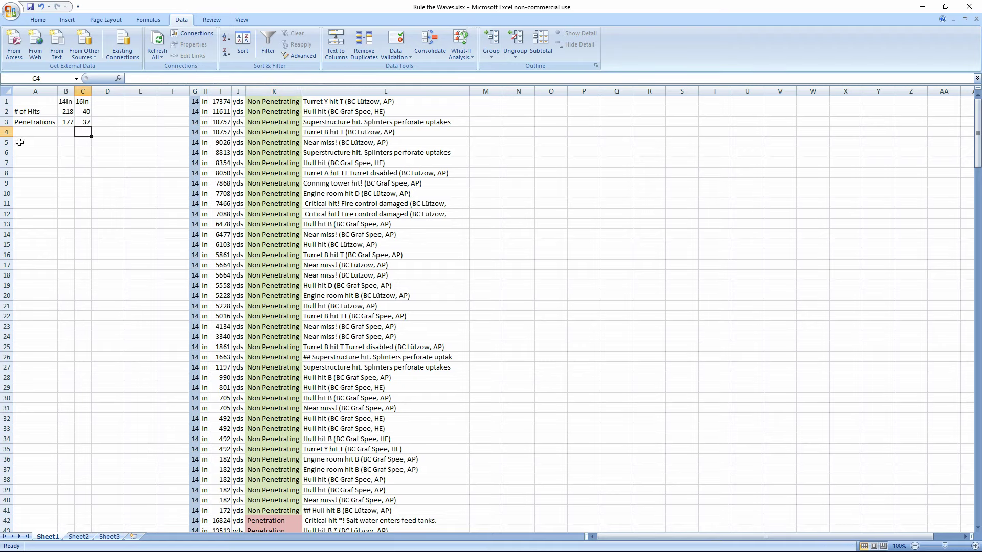
click(105, 161)
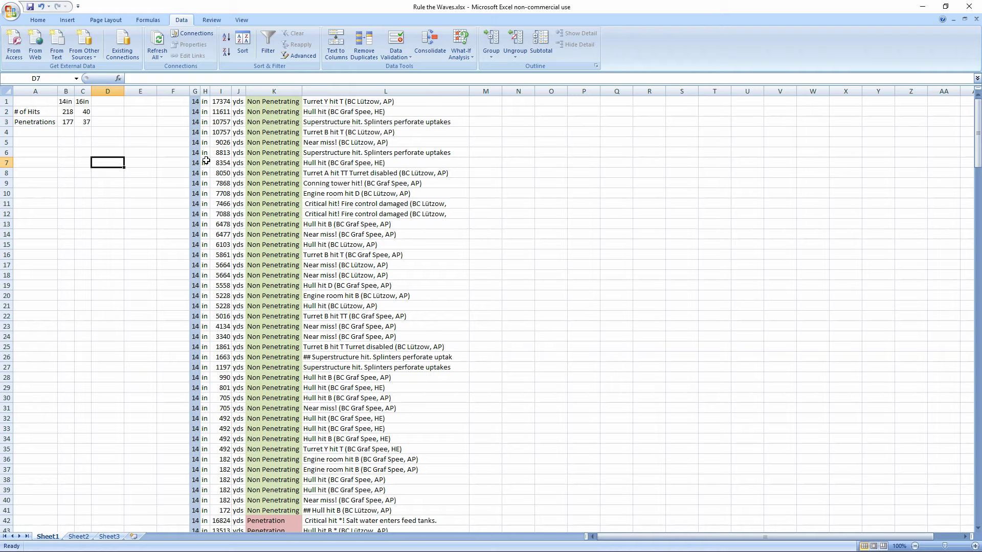
Examine where the 14-inch rows change from Non Penetrating to Penetration and locate the longest-range penetrating hit in column I.
scroll(206, 161, down, 5)
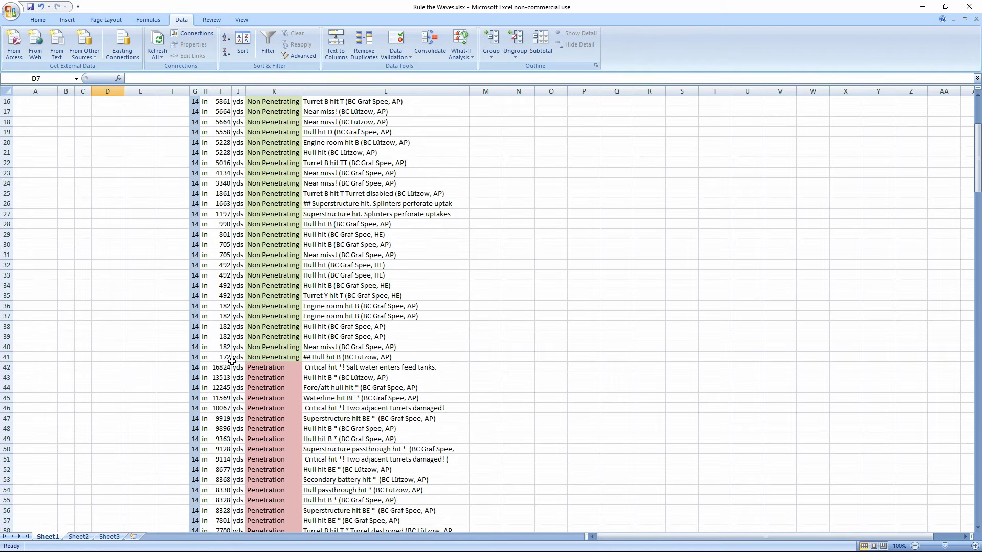
click(321, 357)
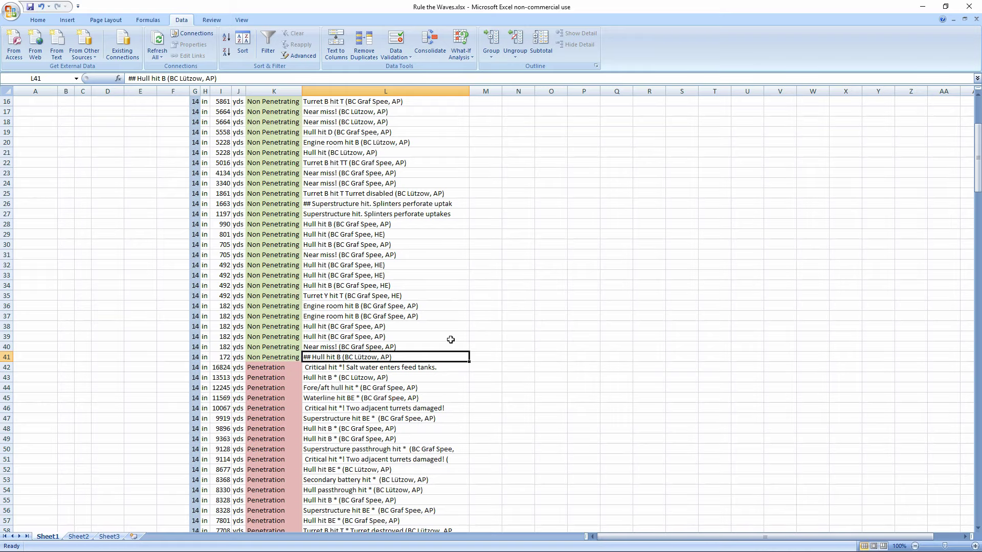
scroll(450, 340, down, 3)
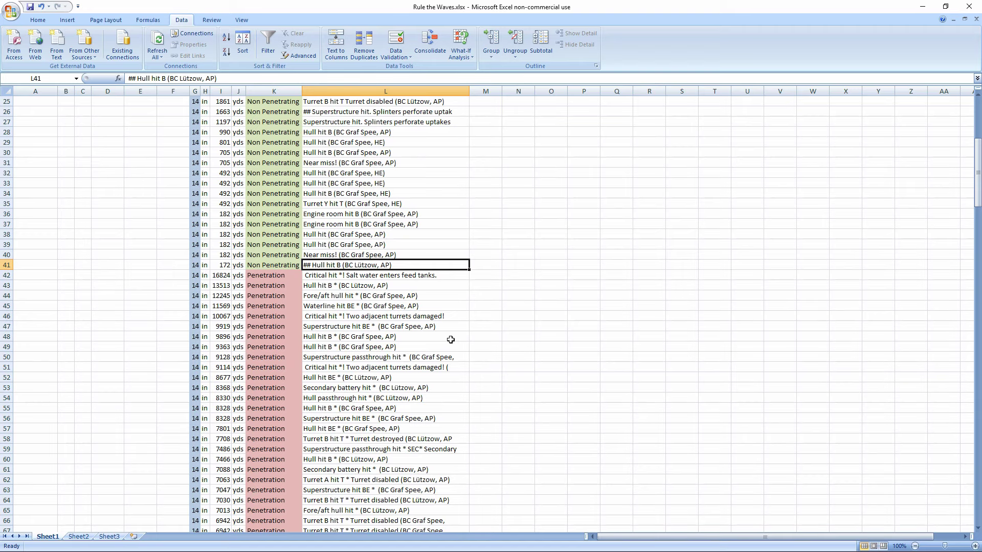
scroll(451, 339, up, 6)
scroll(451, 339, down, 8)
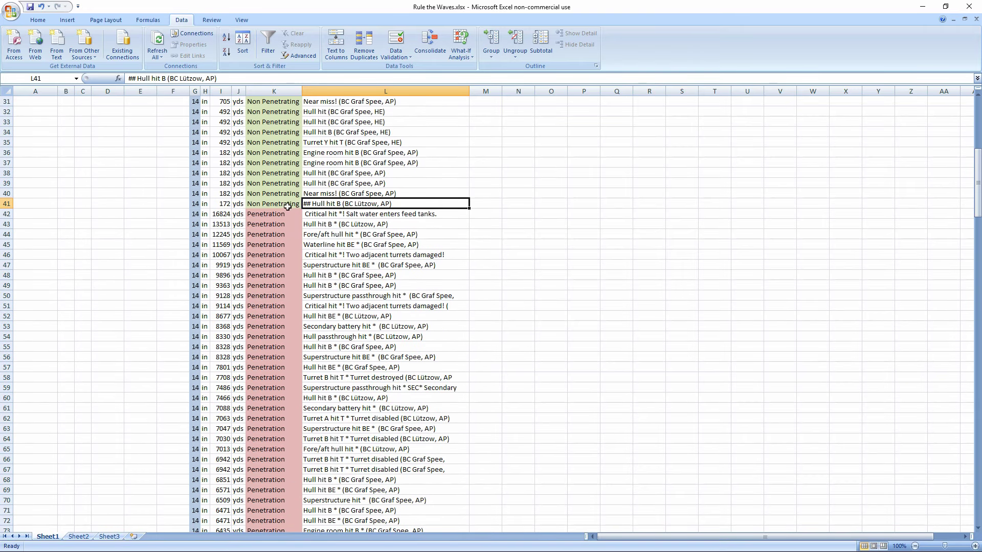
click(227, 215)
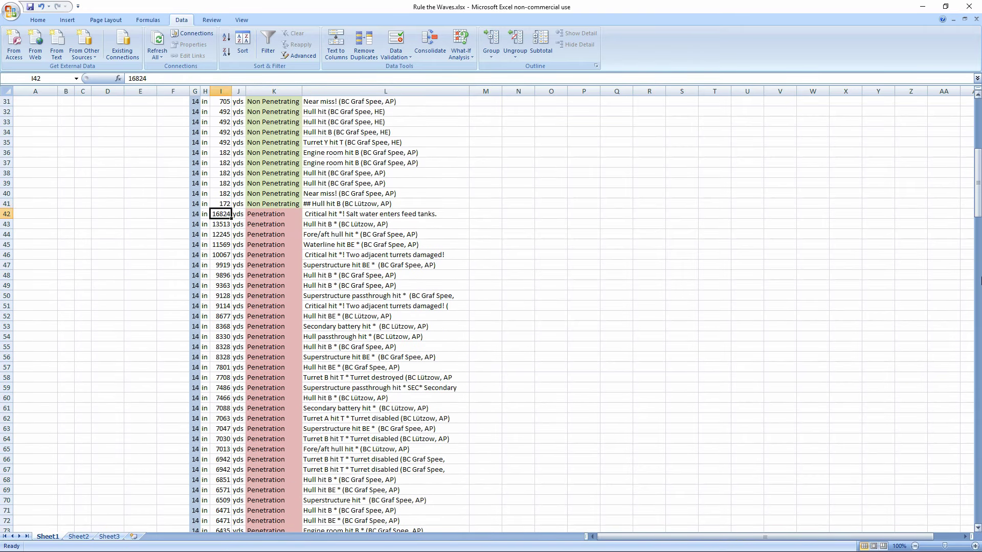
Compare the longest 16-inch penetration ranges in column I with the longest 14-inch penetration ranges.
drag(977, 194, 978, 498)
click(221, 244)
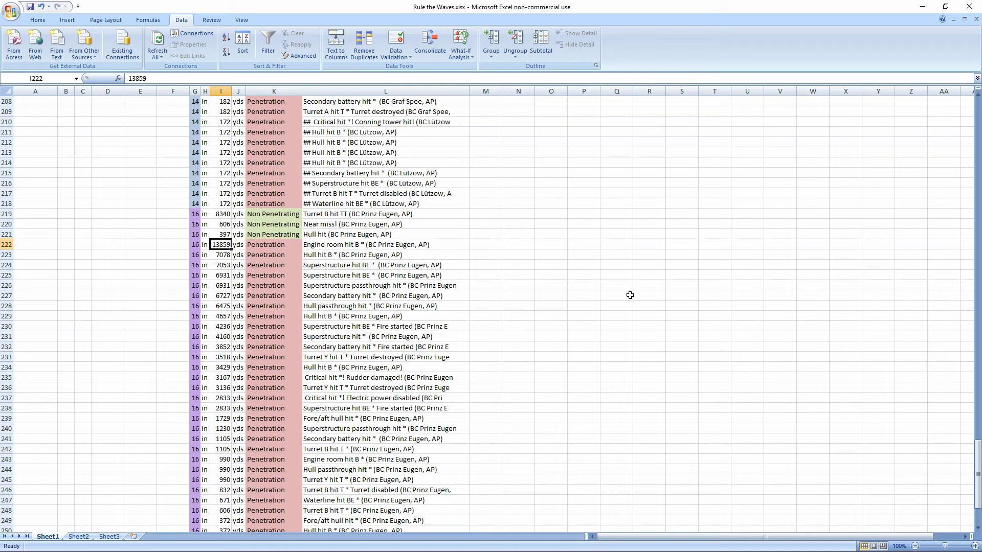
click(219, 254)
drag(219, 254, 221, 286)
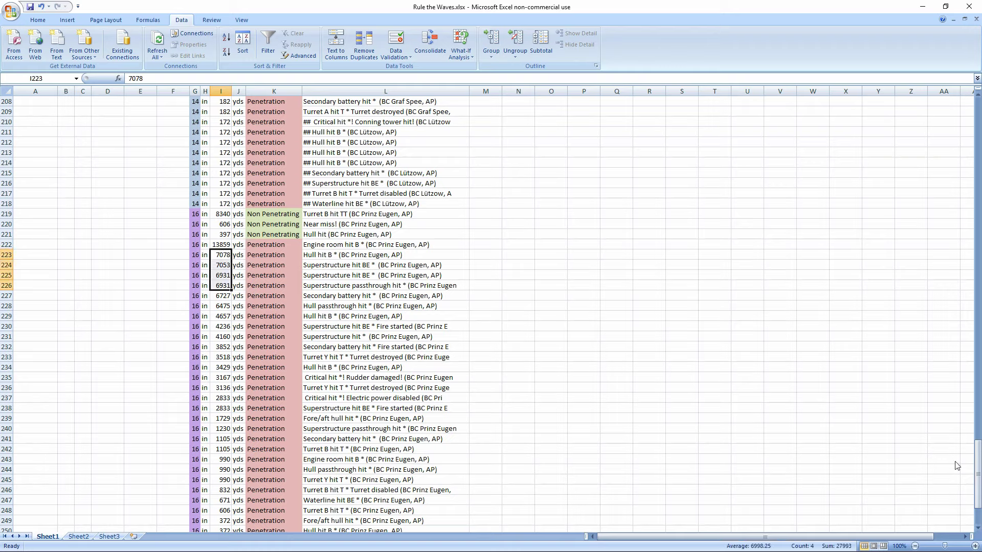
drag(978, 463, 940, 148)
drag(222, 407, 222, 449)
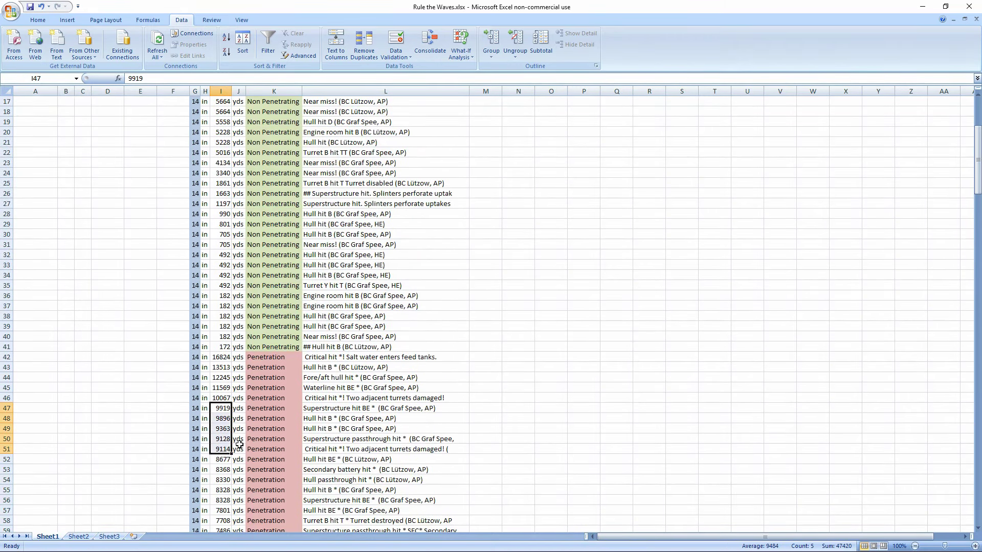
drag(977, 164, 950, 126)
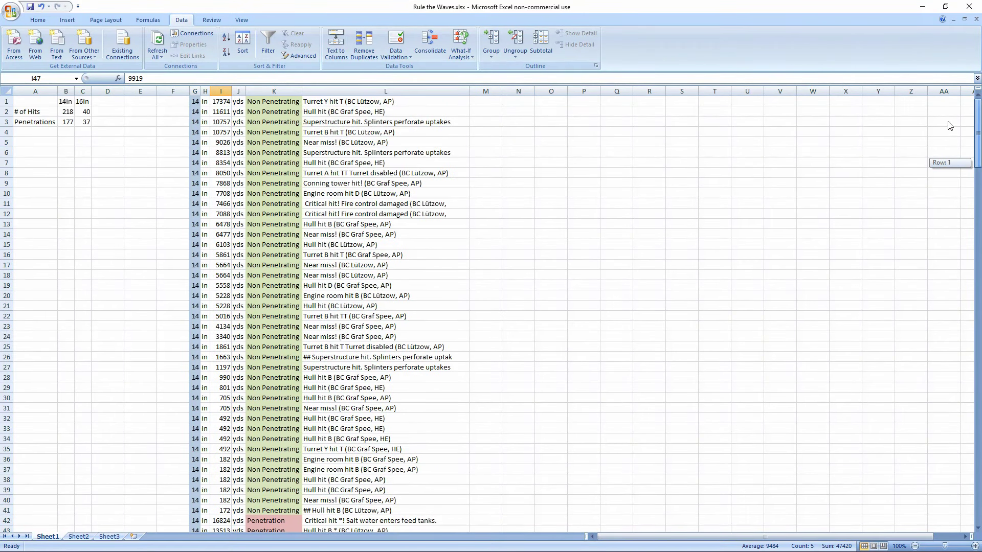
mouse_move(950, 126)
mouse_down()
mouse_move(966, 301)
mouse_move(961, 230)
mouse_move(935, 173)
mouse_move(949, 110)
mouse_up()
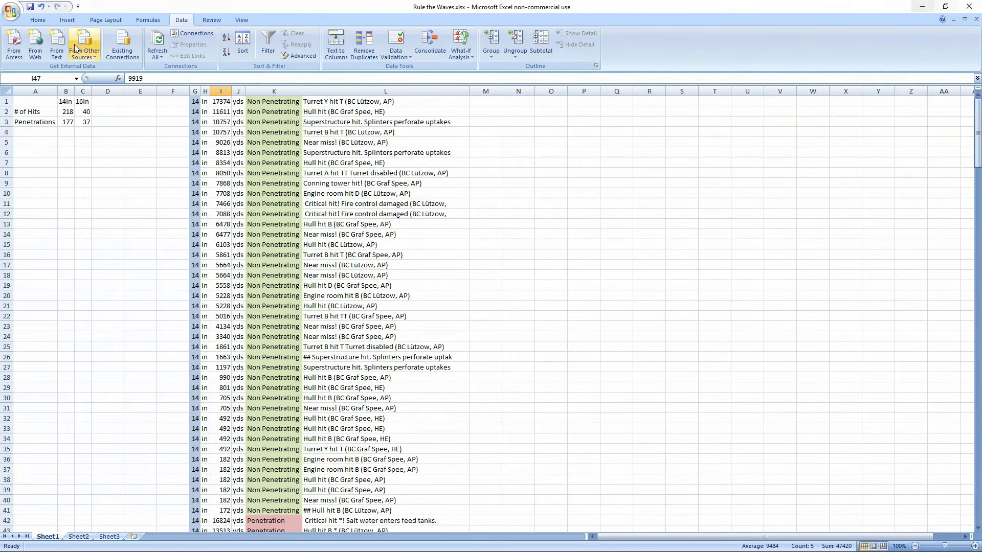
Label cell A4 % and calculate the 14in share of penetrating hits in B4 with =B3/B2.
click(66, 133)
click(49, 135)
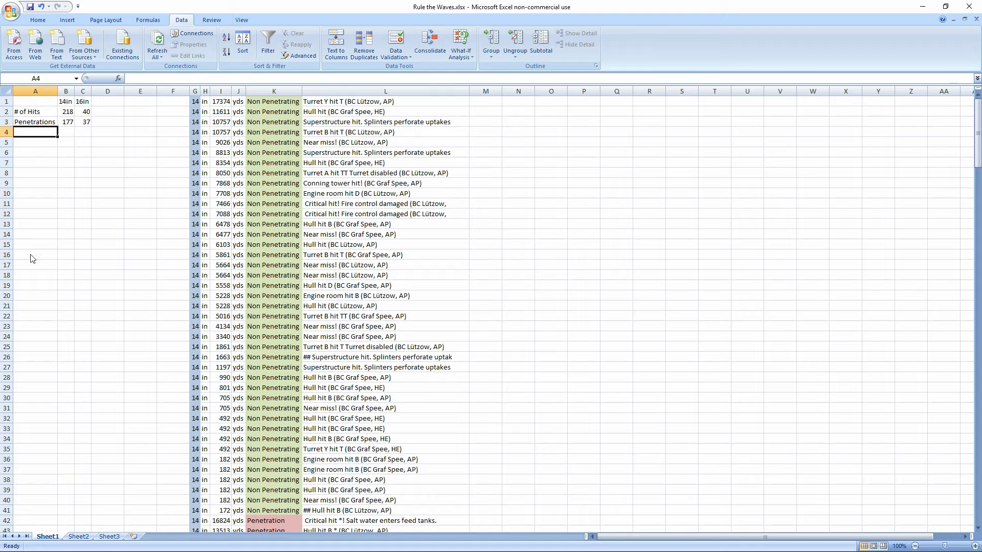
text(%)
key(Tab)
text(=)
key(Up)
text(/)
key(Up)
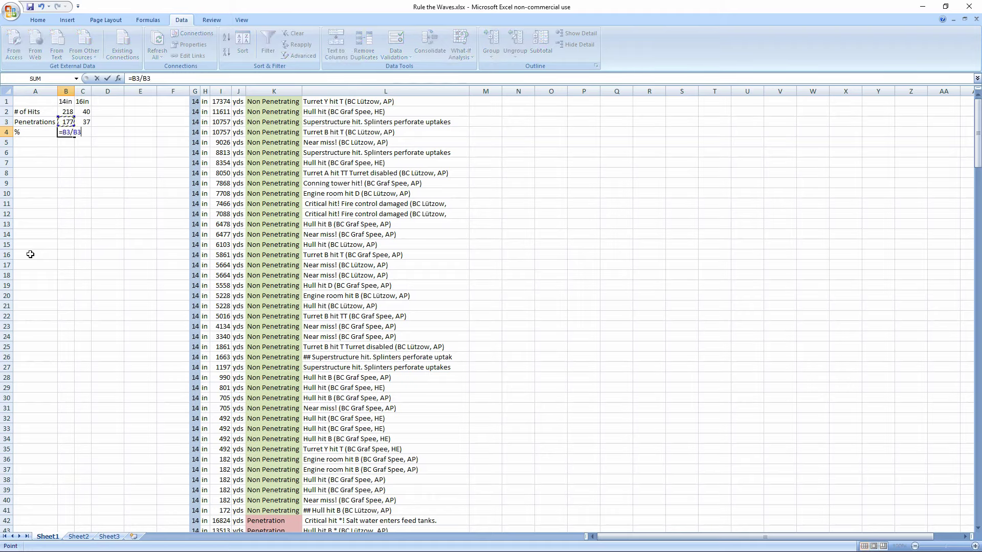
key(Up)
key(Return)
Copy the penetration rate formula from B4 into C4 for the 16in column.
key(Up)
key(ctrl+c)
key(Right)
key(Return)
key(Left)
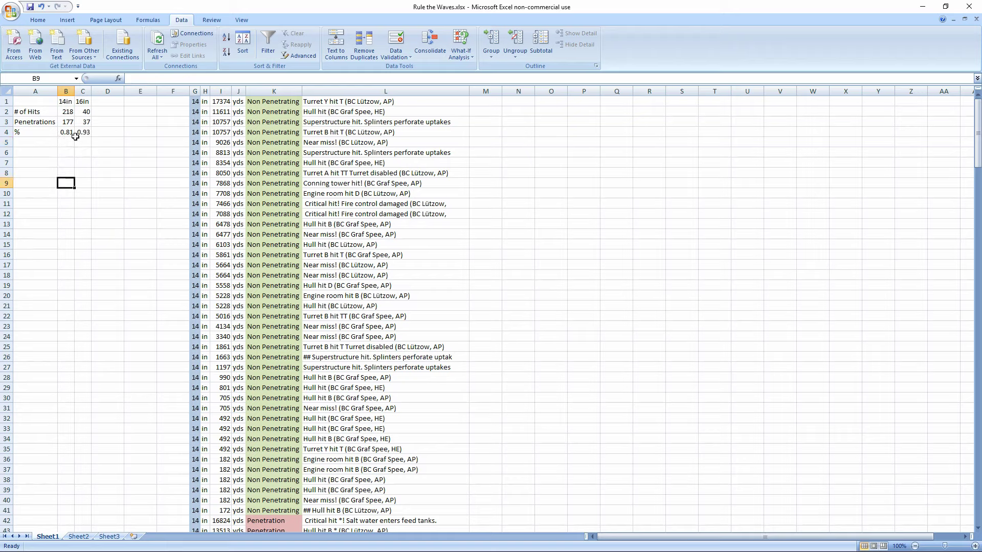
Format the penetration rates in cells B4 and C4 as percentages without decimals.
mouse_move(70, 133)
mouse_down()
mouse_move(105, 129)
mouse_move(84, 133)
mouse_up()
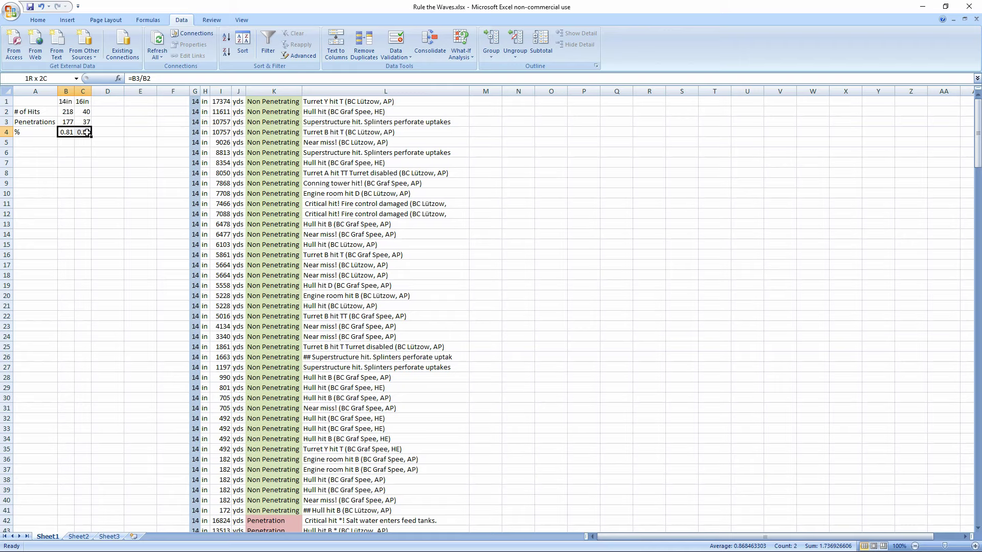
click(38, 20)
click(337, 51)
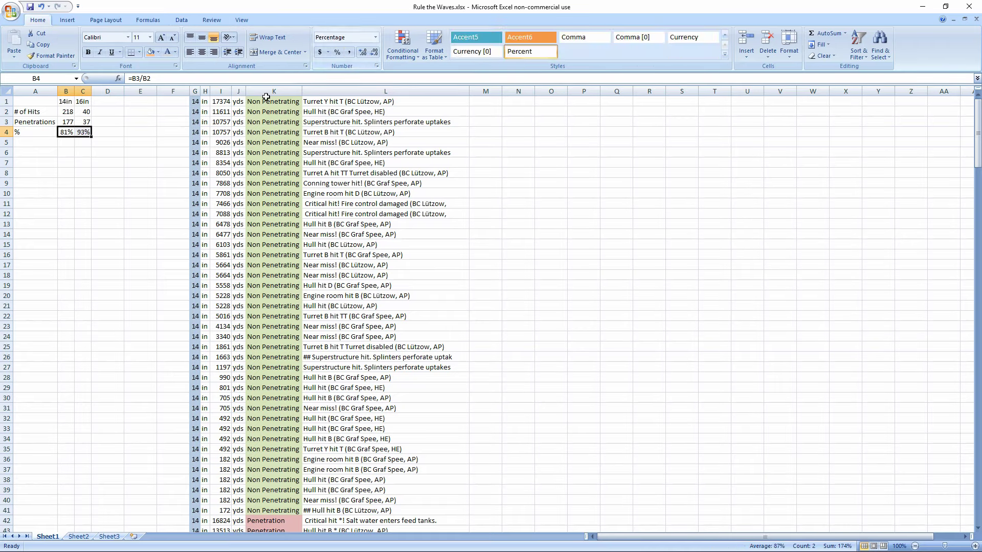
click(121, 193)
click(50, 134)
click(80, 190)
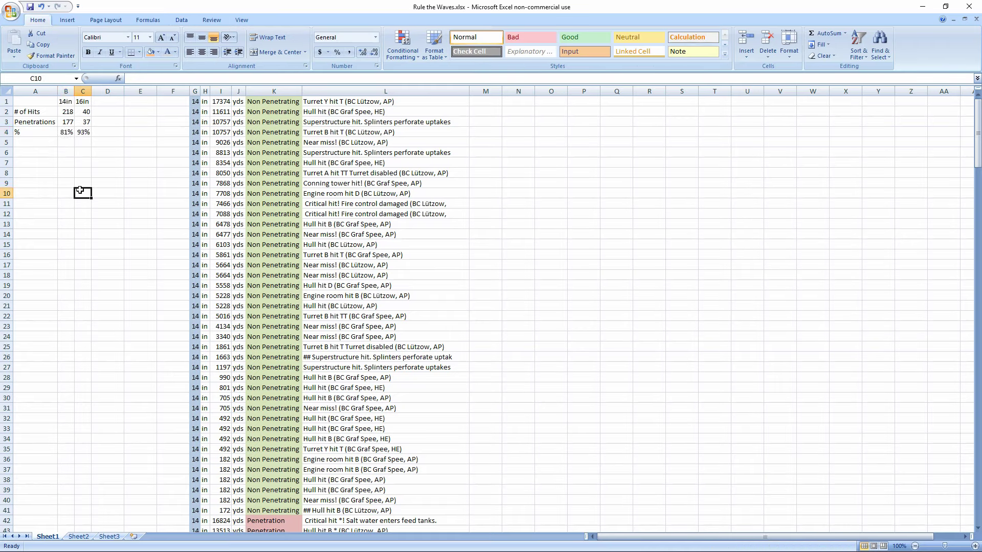
Change the row label in cell A4 to % of Pen.
click(34, 133)
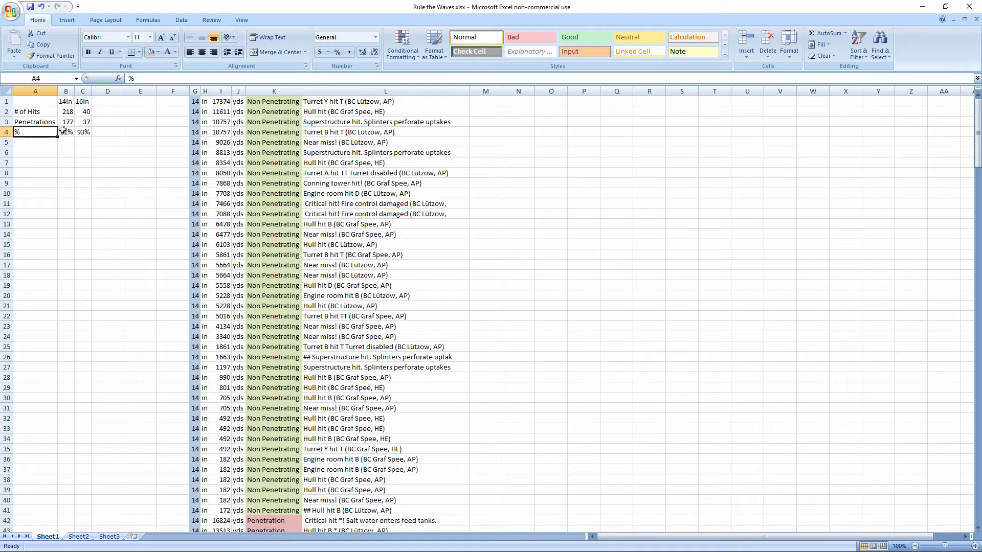
text(% of P)
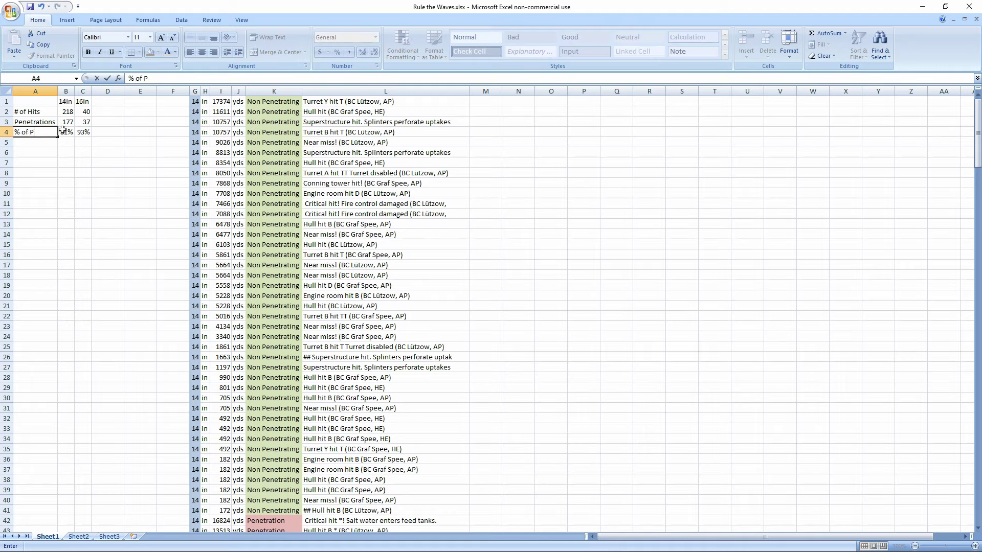
text(ene)
key(Return)
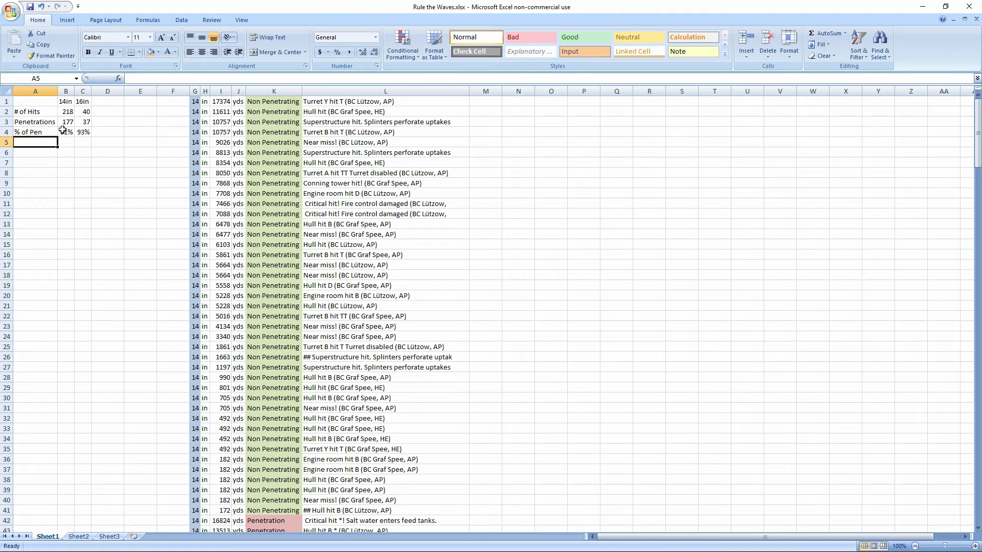
click(107, 159)
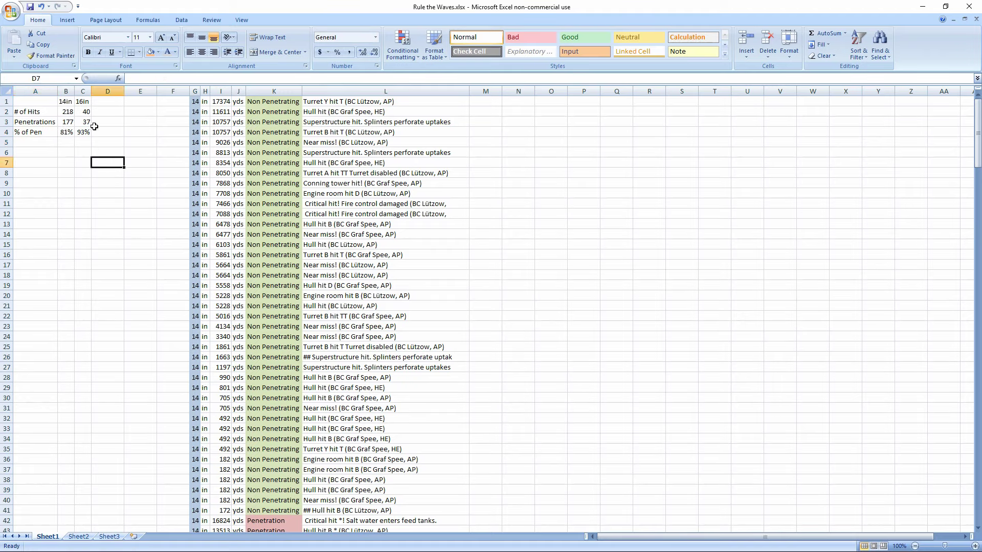
Look through the 14-inch hit descriptions in column L, comparing non-penetrating rows with penetrating ones at shorter ranges.
scroll(286, 160, down, 4)
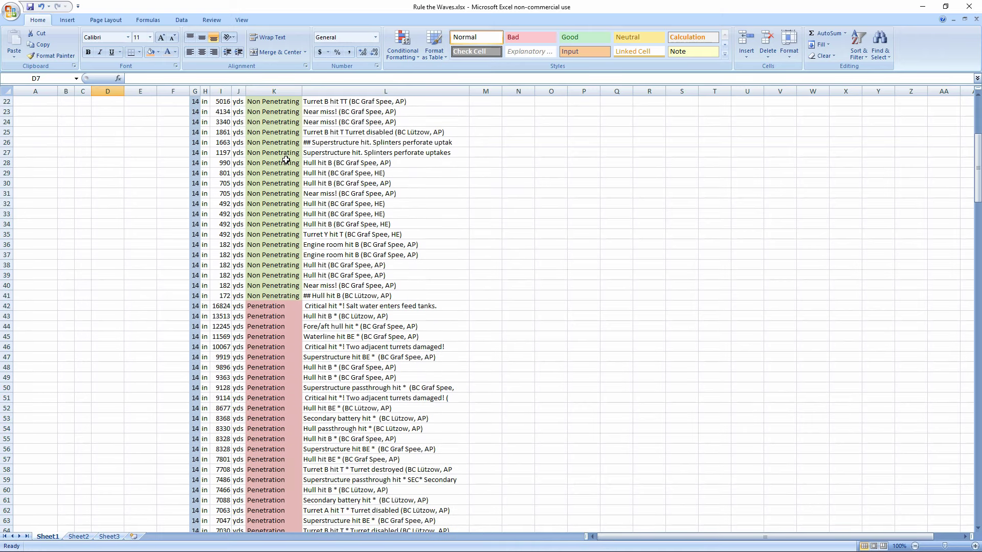
scroll(286, 160, up, 4)
drag(978, 134, 977, 335)
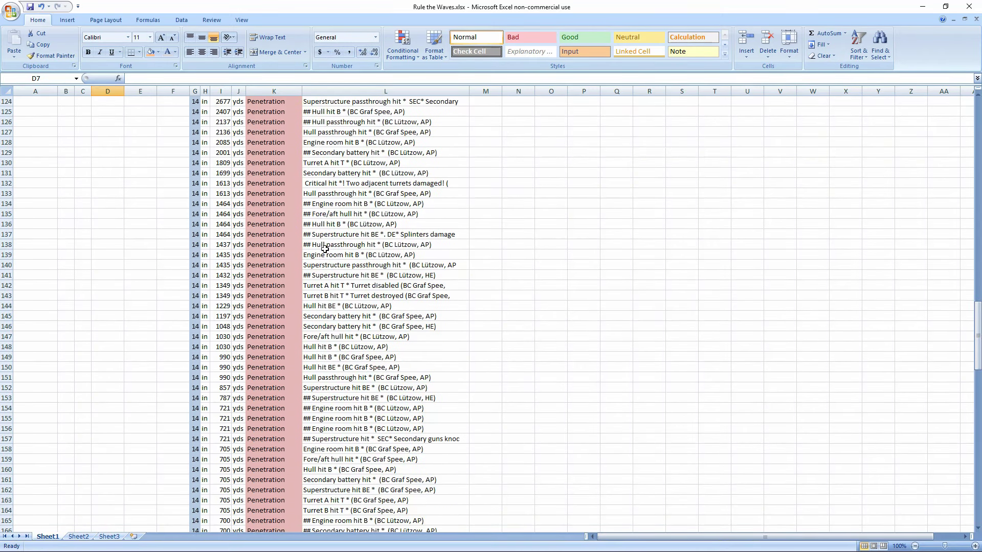
drag(317, 245, 356, 428)
drag(977, 335, 943, 94)
click(496, 266)
click(340, 272)
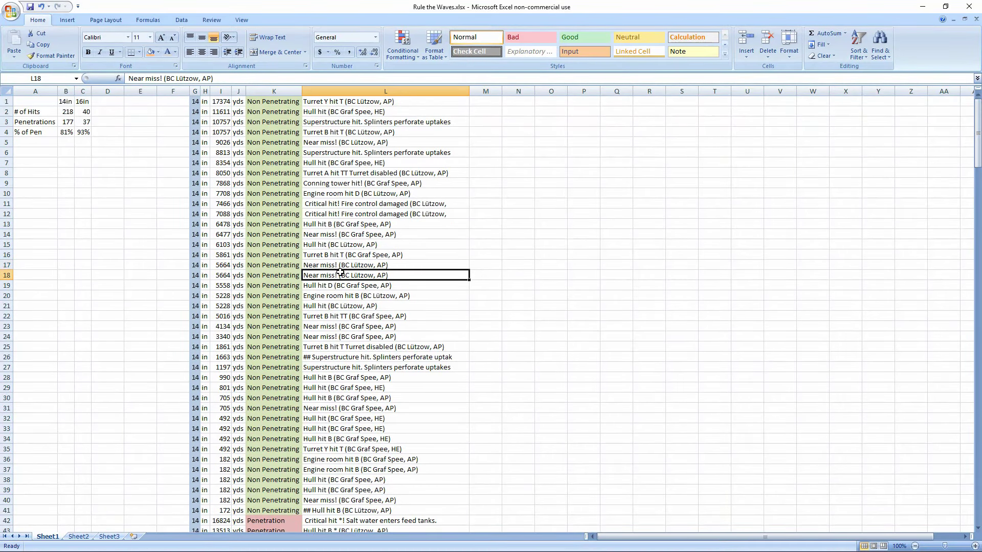
Add a Shell Weight row in row 5 with 1372 for the 14in gun and 2048 for the 16in gun.
key(alt+Tab)
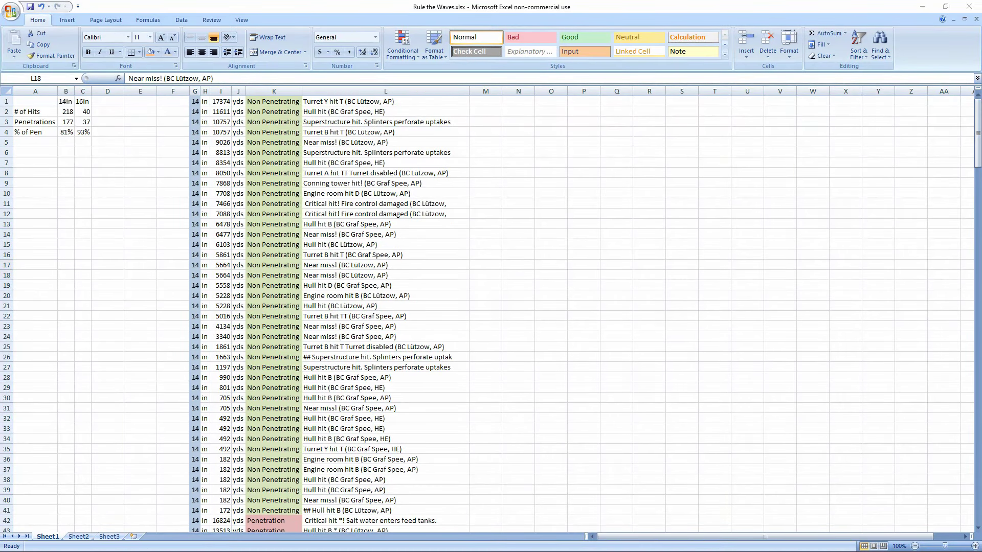
key(alt+Tab)
click(51, 146)
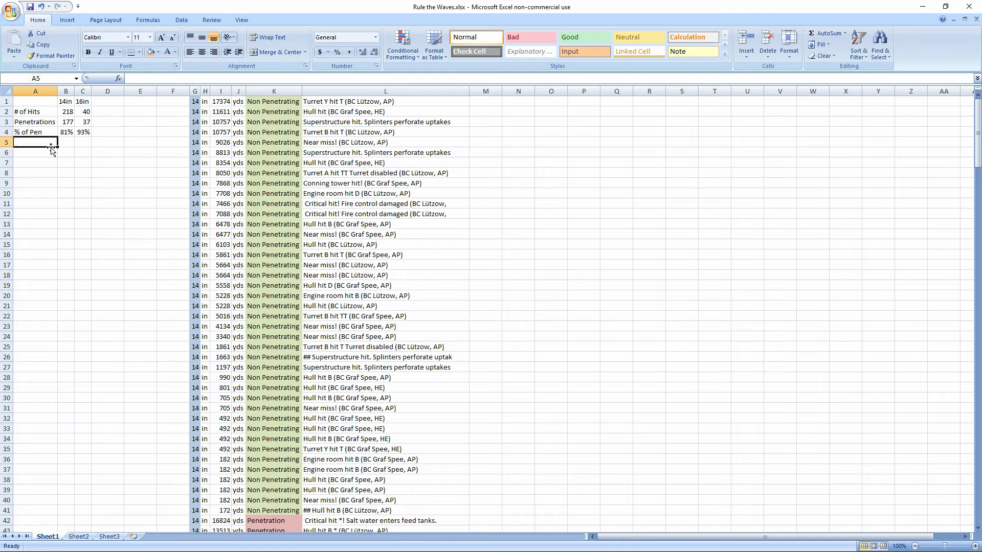
text(Shell W)
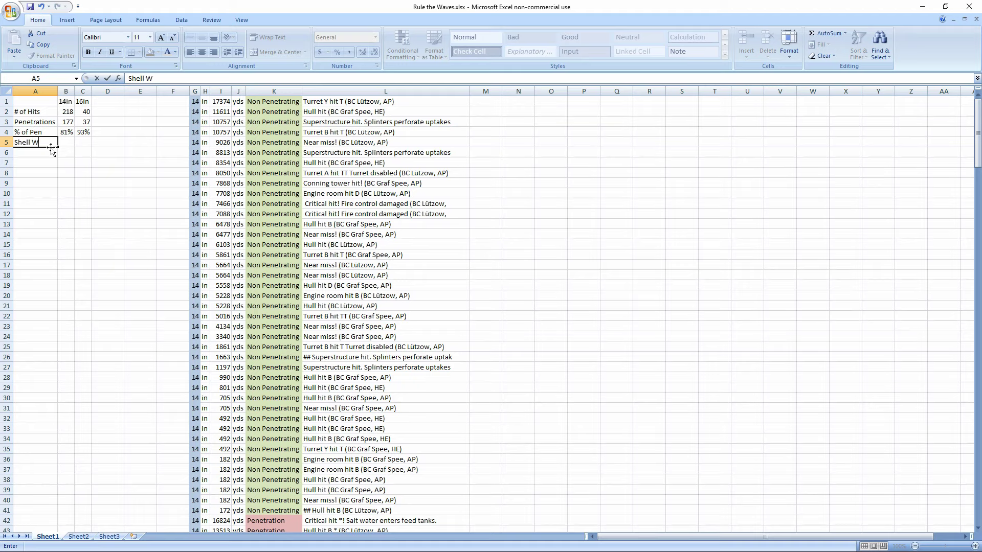
text(eight)
key(Tab)
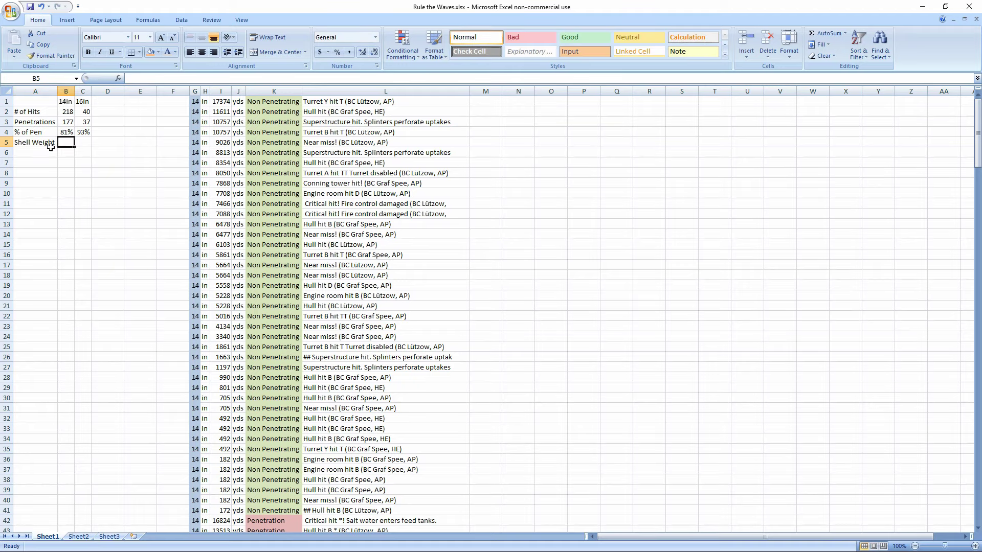
text(1372)
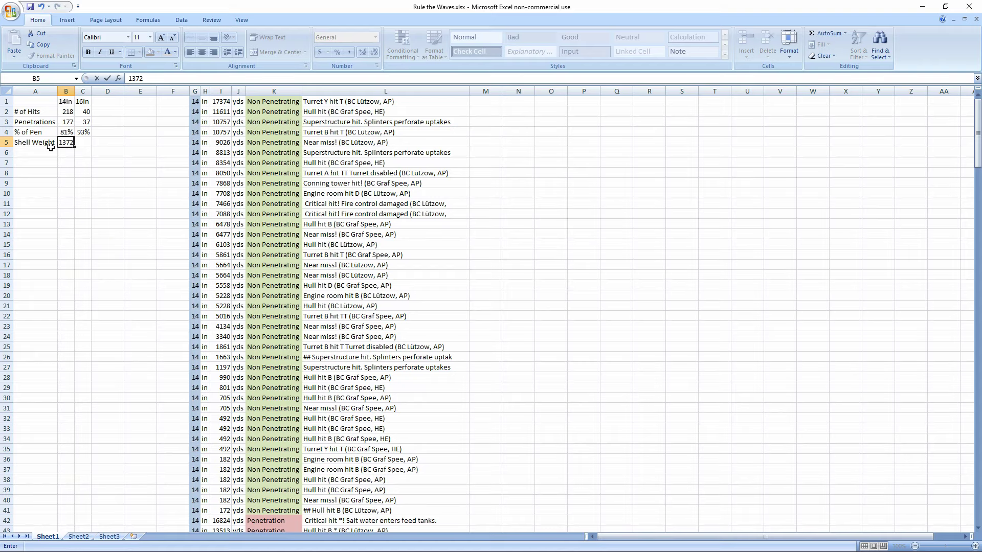
key(Tab)
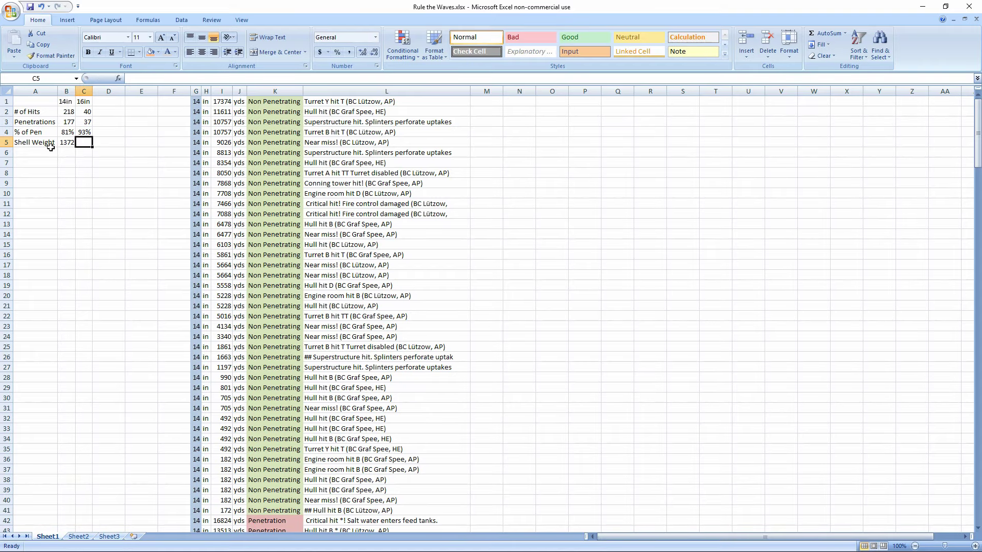
text(20)
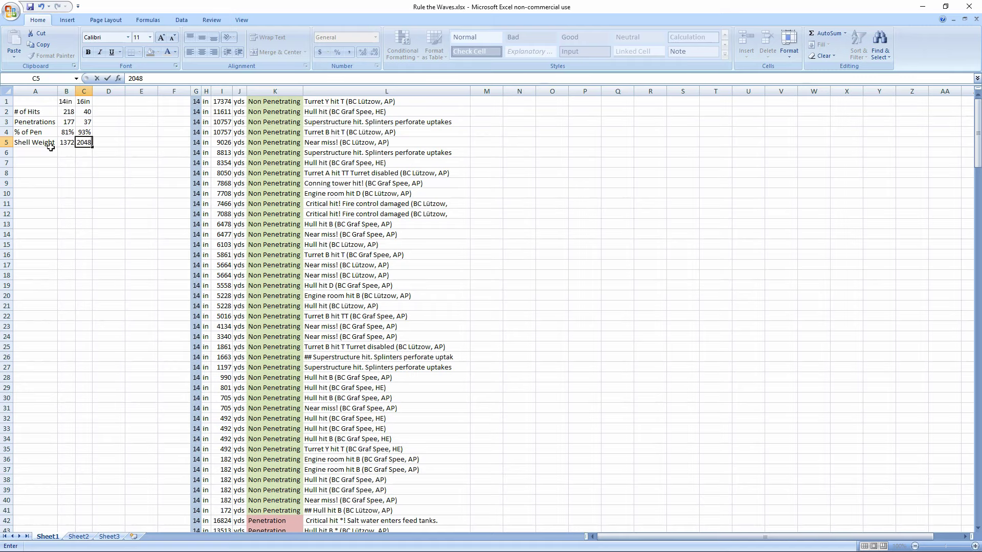
text(48)
click(52, 150)
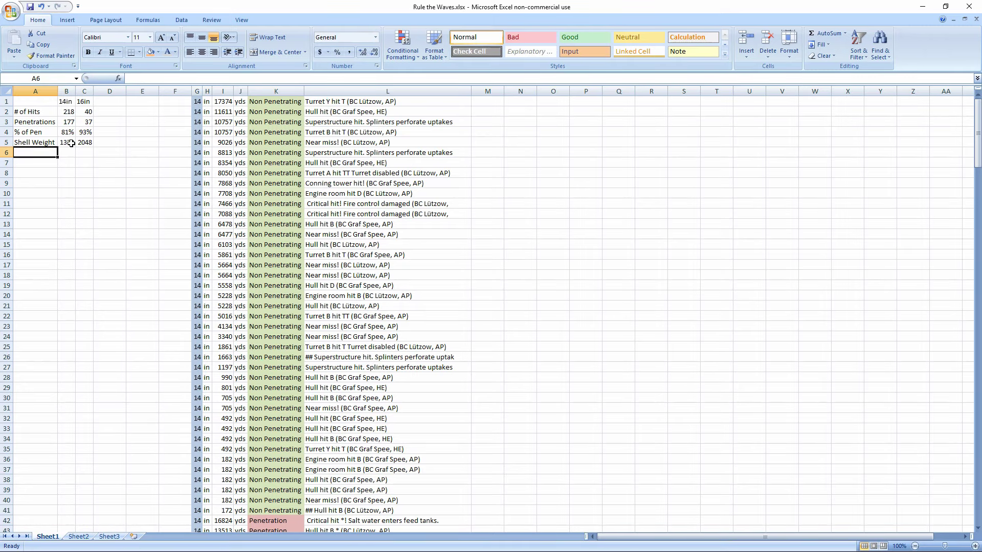
drag(70, 143, 83, 143)
click(147, 191)
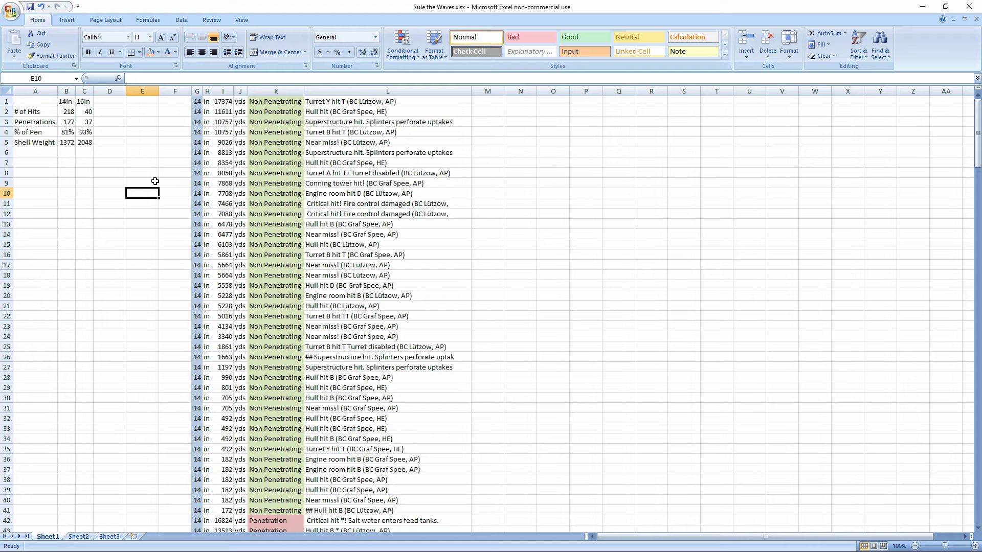
Add a RoF row in row 6 with 9 for the 14in gun and 8 for the 16in gun.
click(46, 155)
text(RoF)
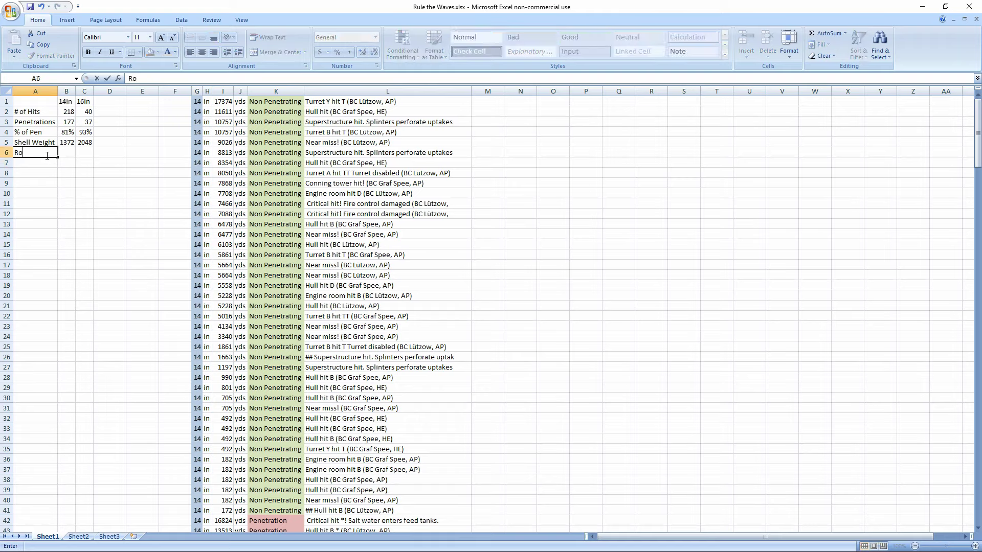
key(Tab)
text(9)
key(Tab)
text(8)
key(Tab)
Add an RNG row in row 7 with 22 for the 14in gun and 26 for the 16in gun.
click(49, 162)
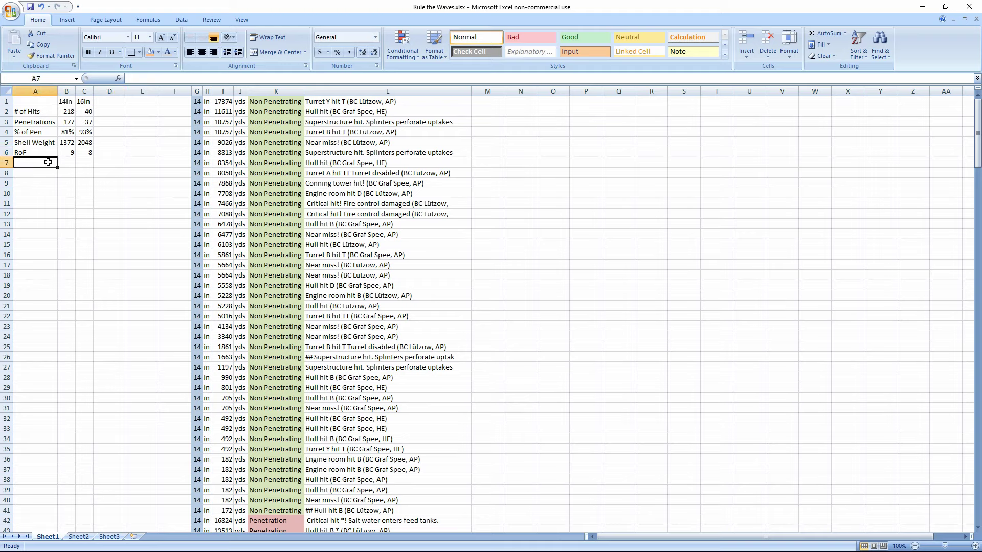
text(RMN)
key(BackSpace)
key(BackSpace)
text(NG)
key(Tab)
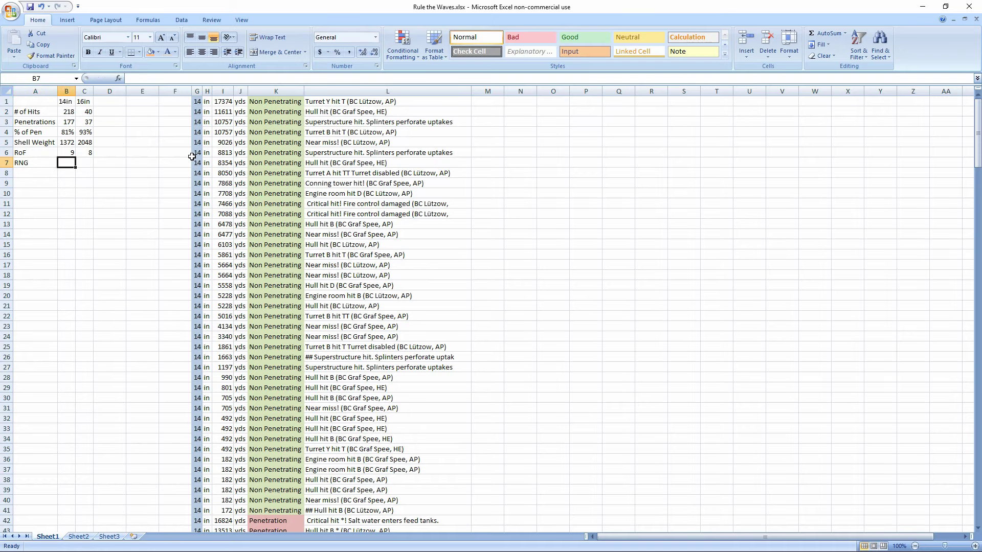
text(22)
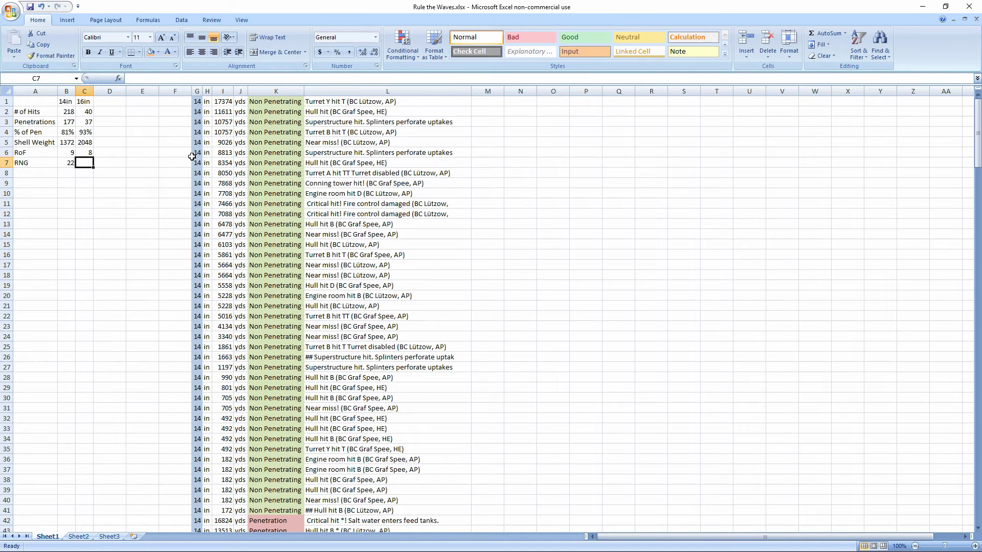
text(26)
key(Return)
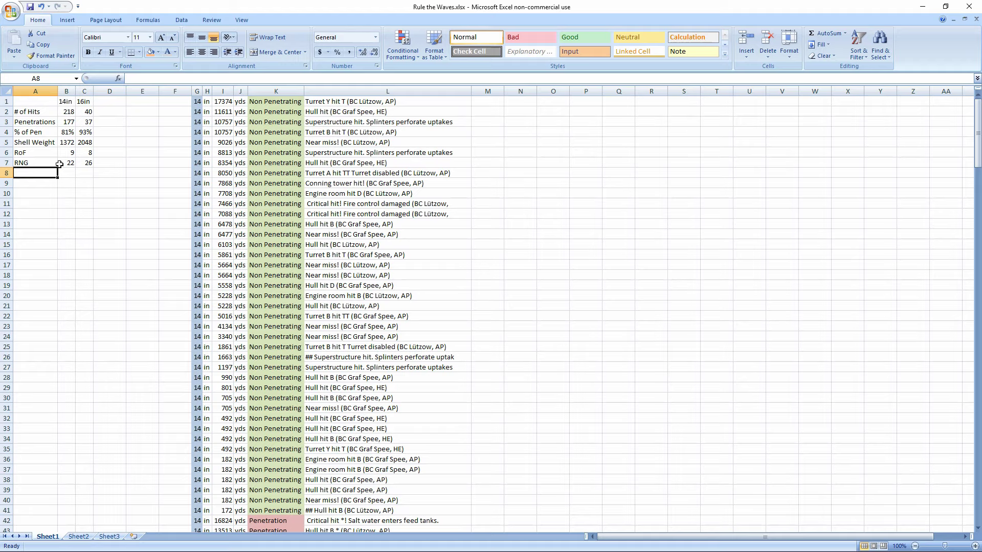
Calculate the ratio of the 14in range to the 16in range in cell C8 with =B7/C7.
click(88, 161)
click(71, 163)
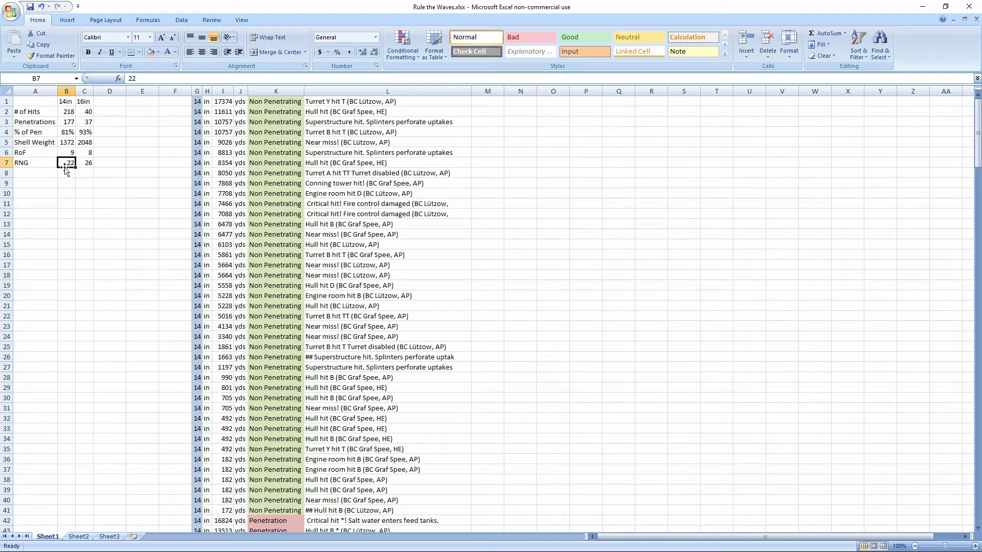
click(82, 165)
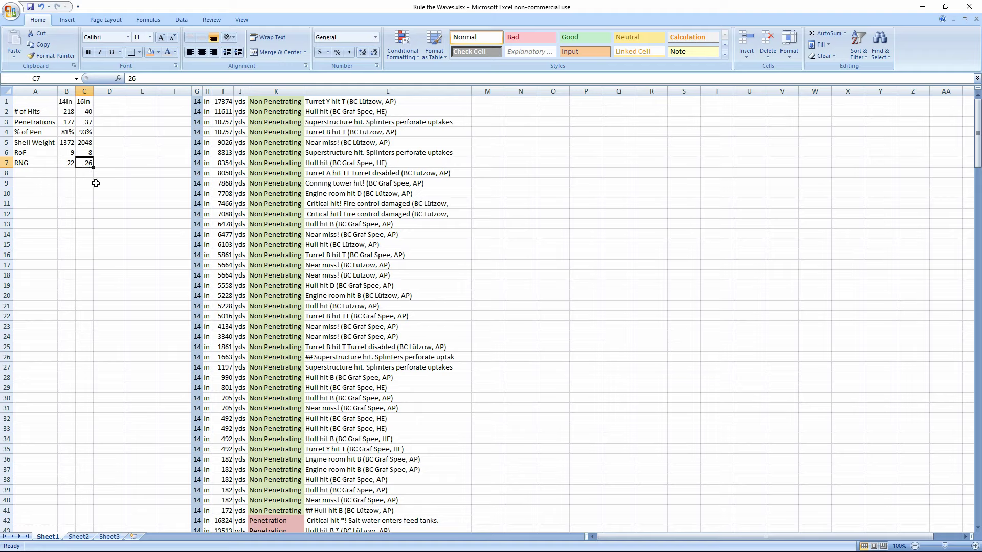
click(85, 174)
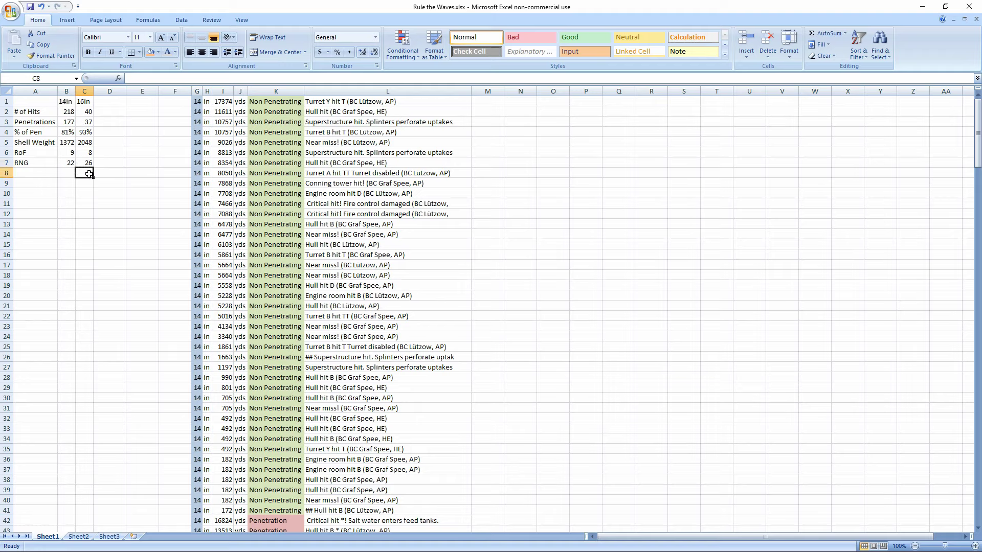
text(=)
click(72, 162)
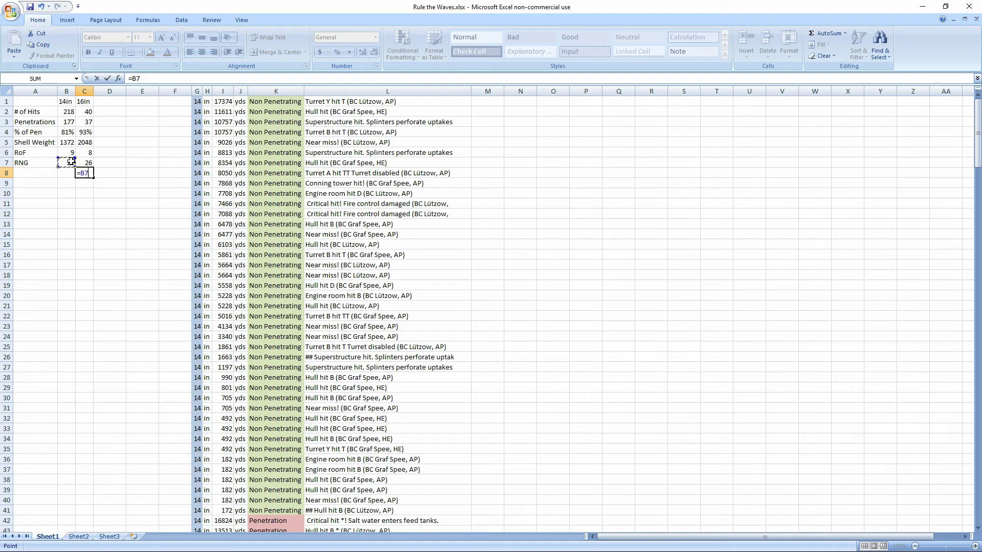
text(/)
click(85, 162)
key(Return)
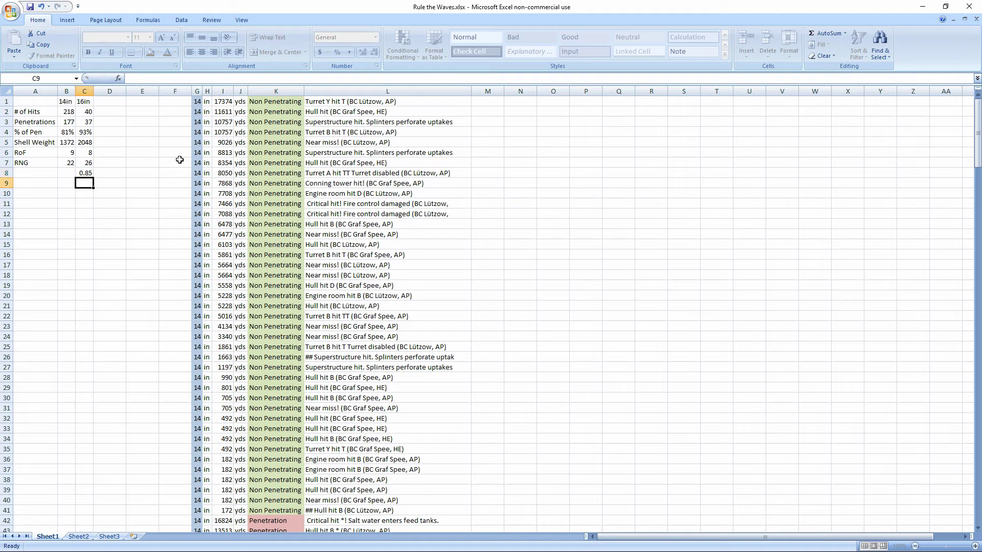
Clear the range ratio formula from cell C8.
click(145, 182)
click(118, 175)
click(84, 174)
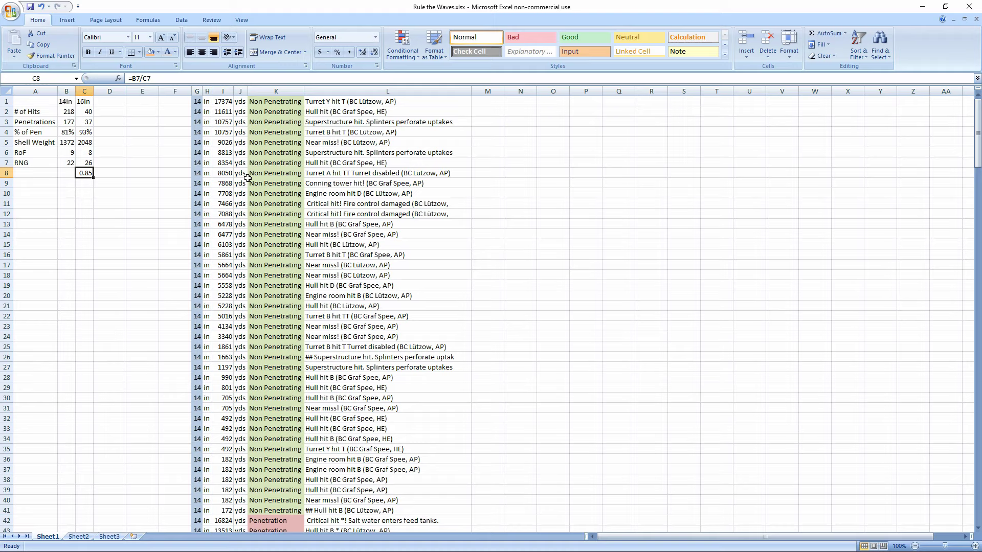
key(Delete)
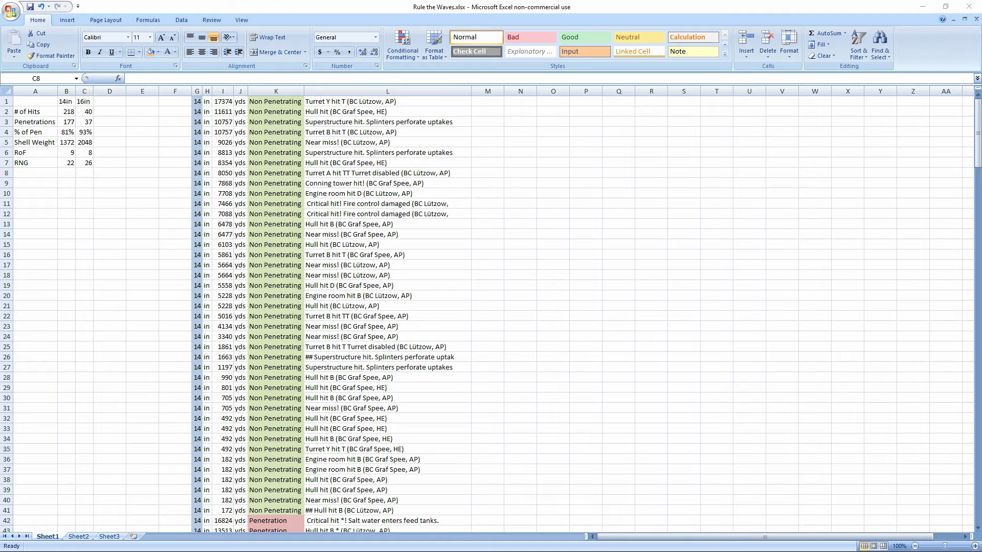
Add a # of Barrels row in row 8 with =12+9 for the 14in gun and 8 for the 16in gun.
click(36, 173)
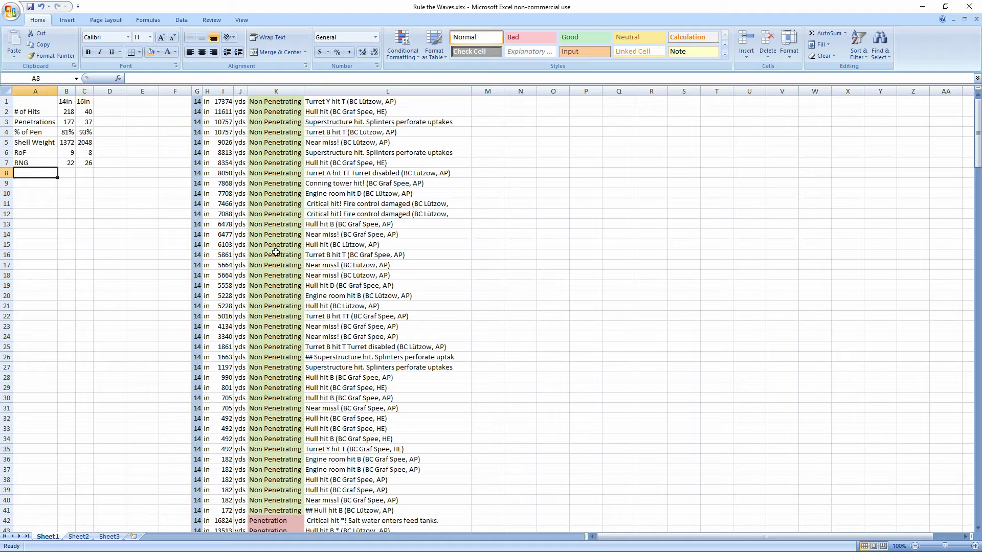
click(118, 231)
click(29, 177)
text(# of )
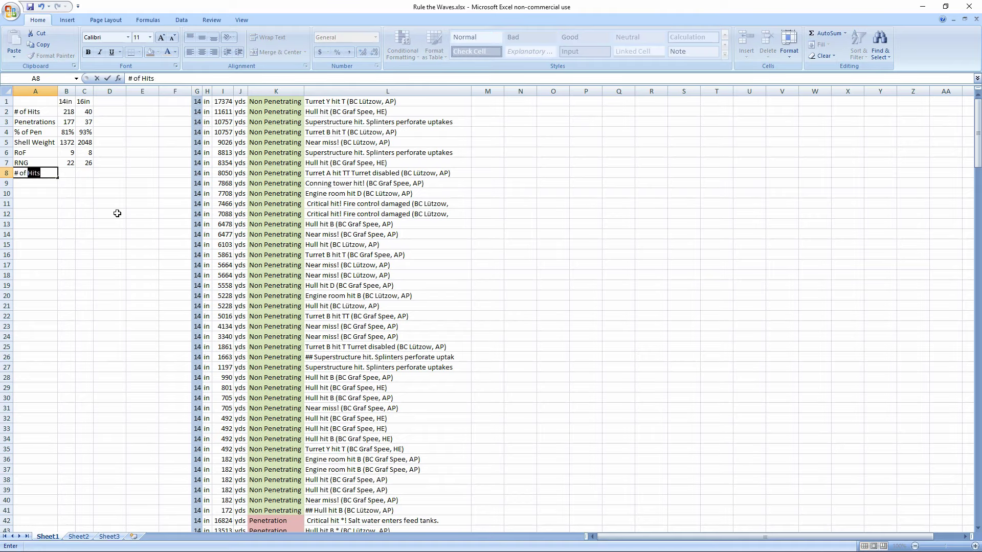
text(Barrels)
key(Tab)
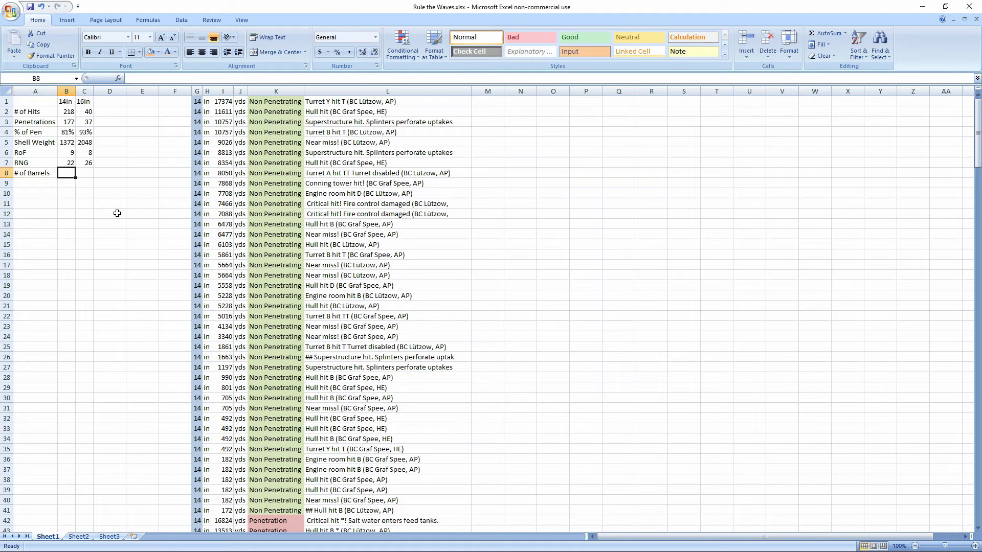
text(=12)
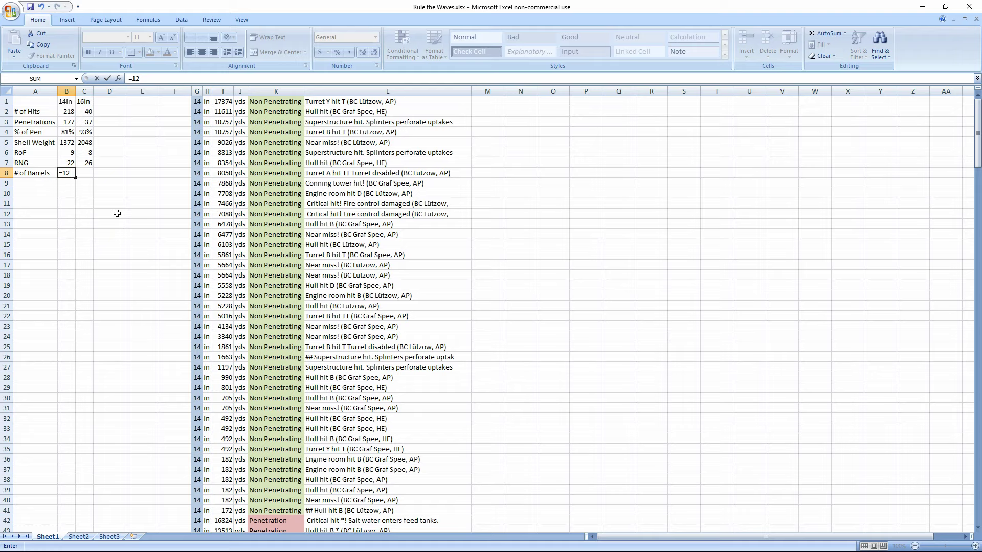
text(+9)
key(Return)
key(Up)
key(Right)
text(8)
key(Return)
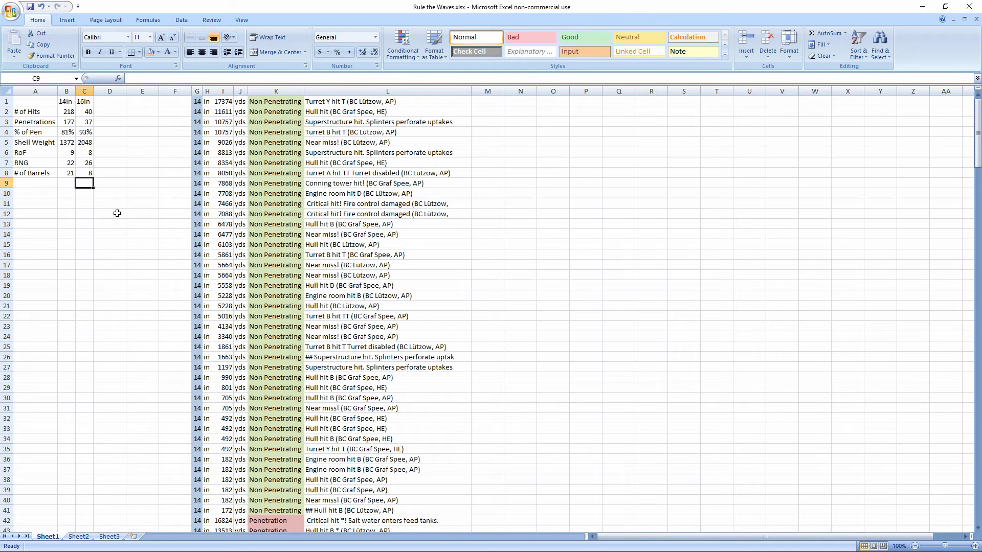
click(44, 184)
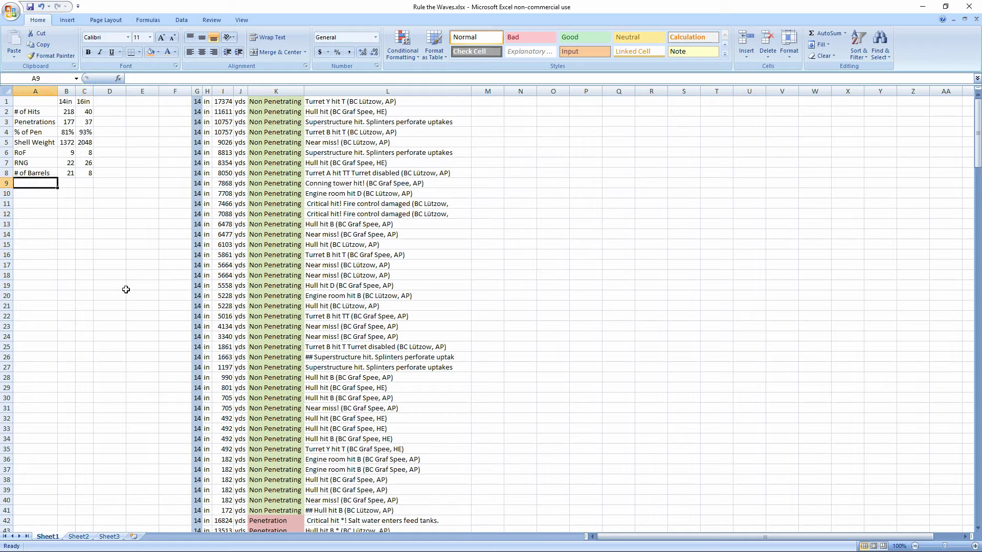
drag(86, 103, 88, 185)
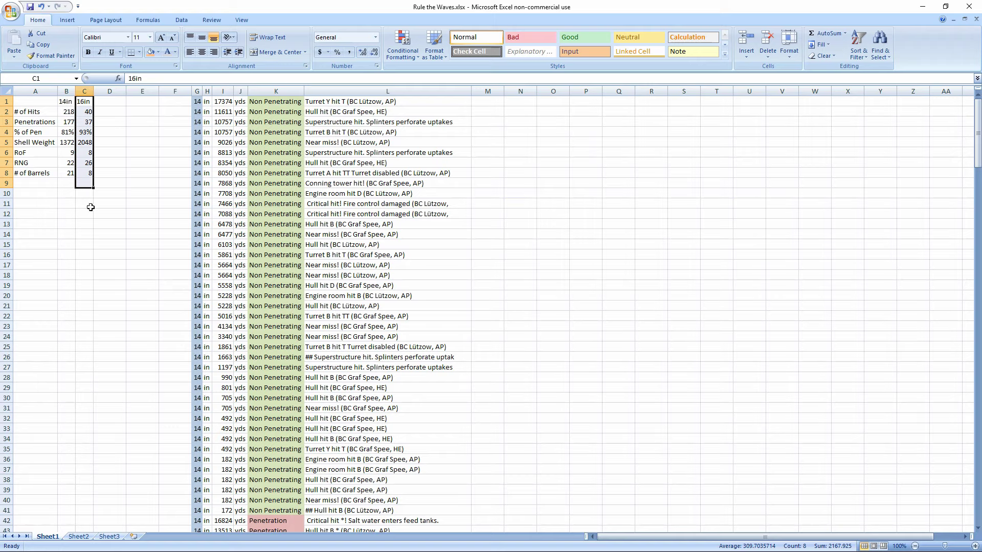
click(91, 207)
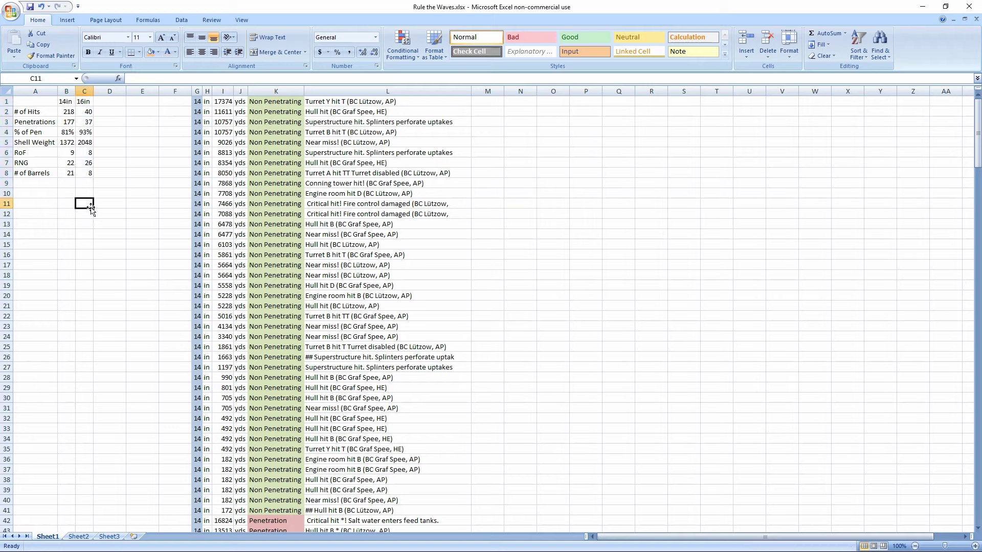
Add a Fwd Barrels row in row 9 with =9+9 for the 14in gun and 4 for the 16in gun.
click(43, 189)
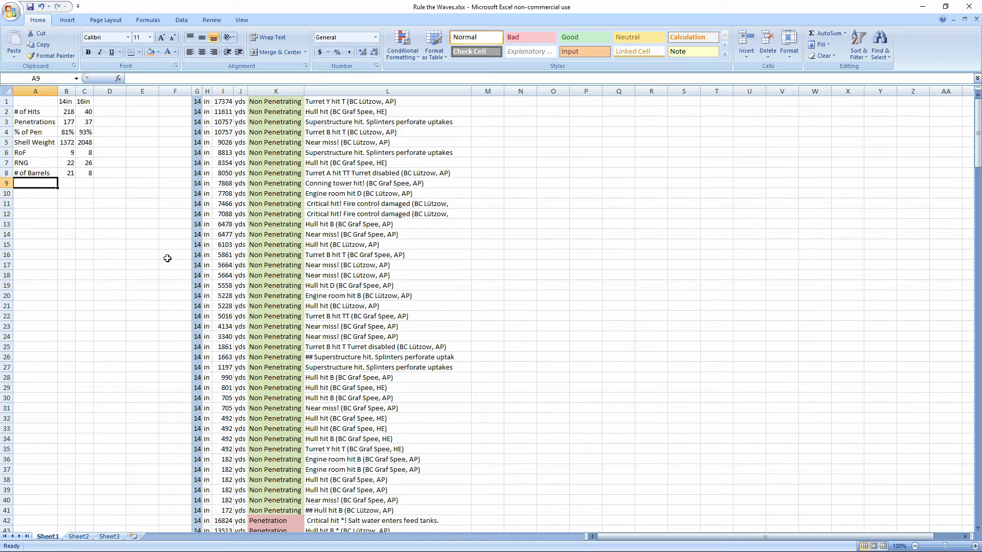
text(Fwd Barrels)
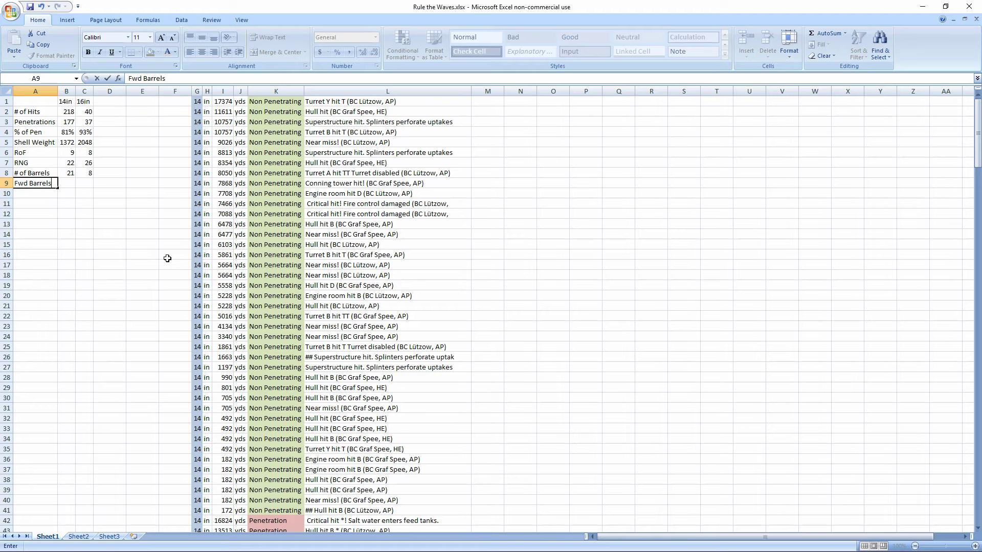
key(Tab)
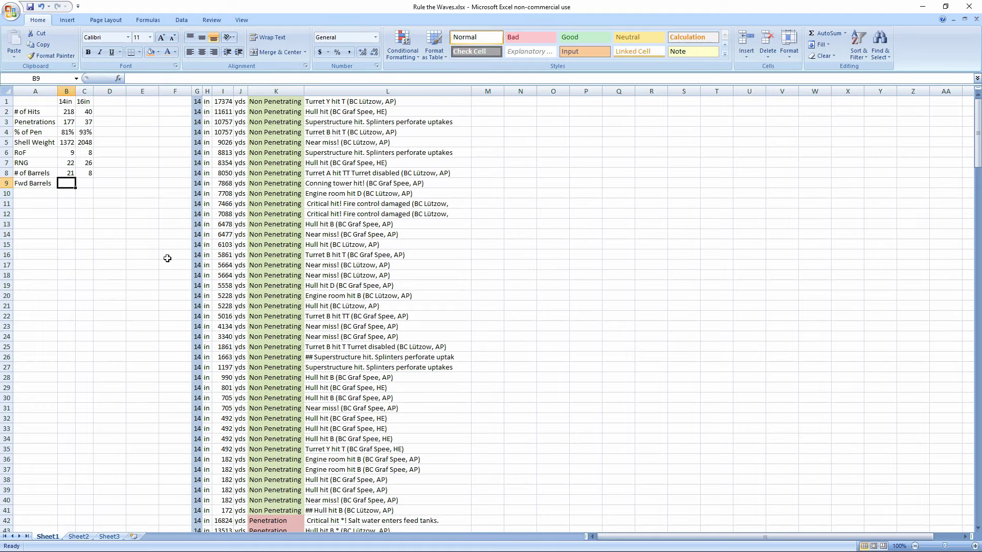
text(=8+)
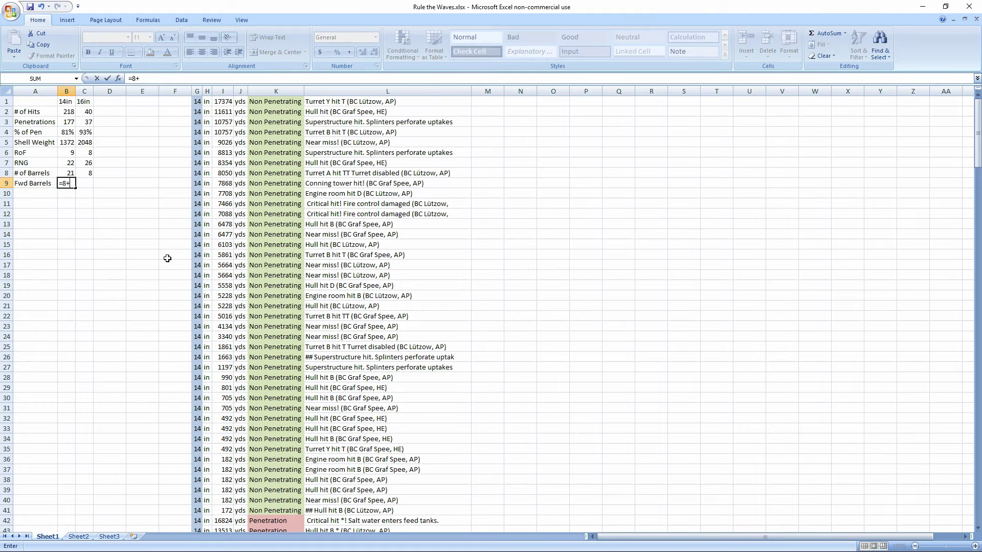
key(BackSpace)
text(6*3)
key(Tab)
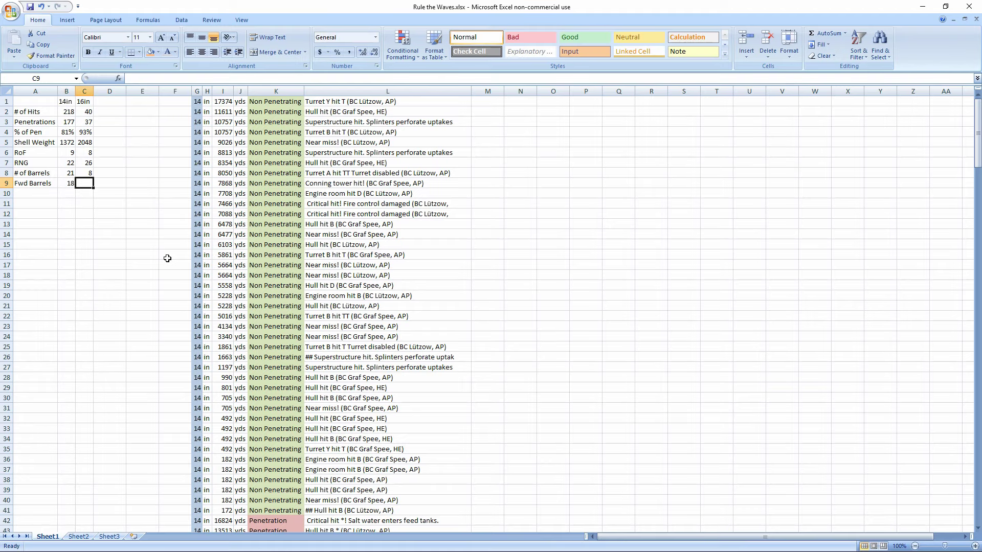
text(4)
key(Return)
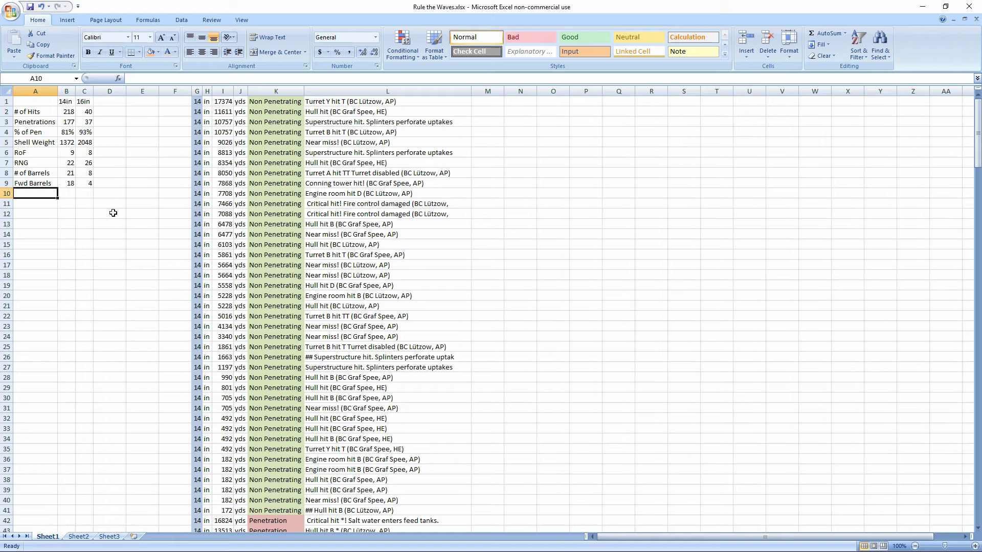
Change the 14in Fwd Barrels value in cell B9 to =6+6.
click(69, 184)
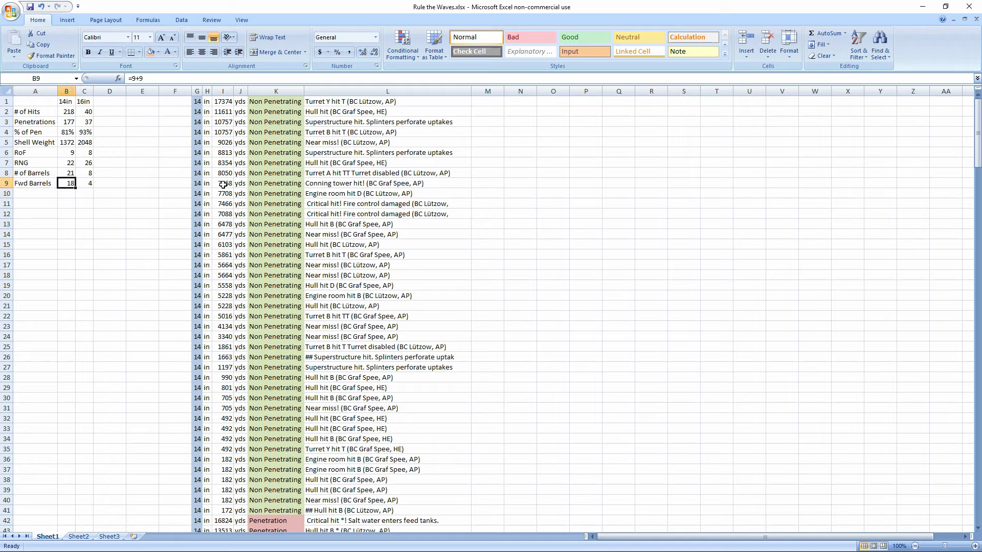
text(=6+6)
key(Return)
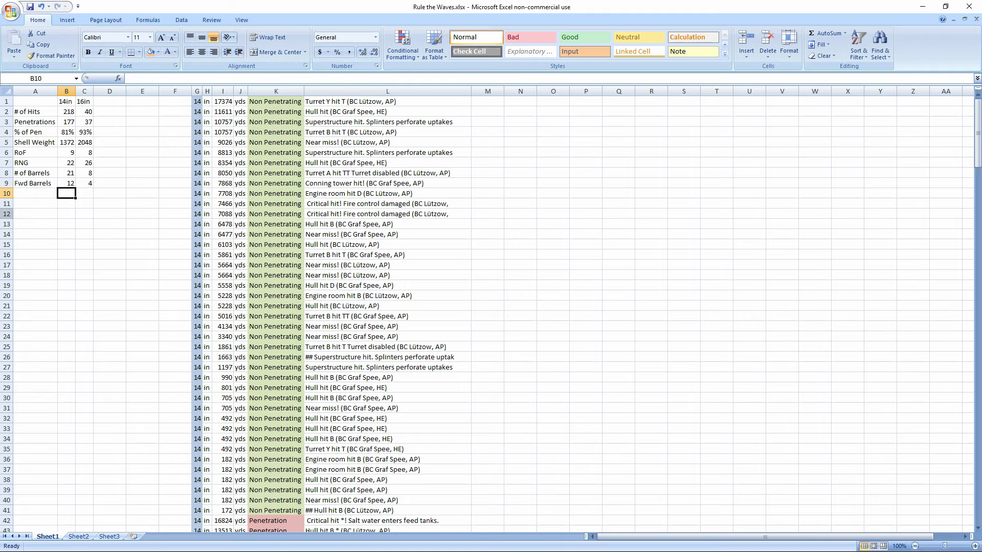
click(88, 184)
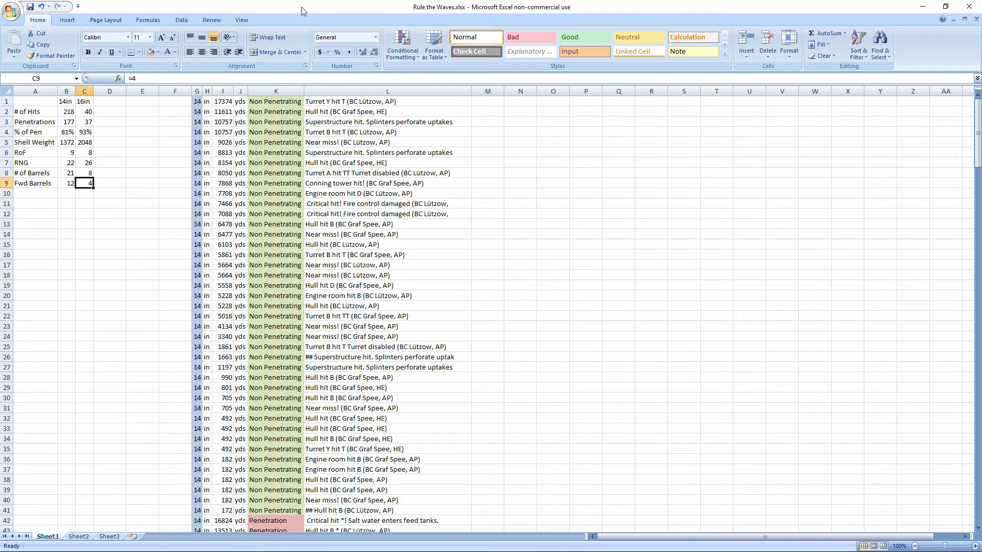
Add the row labels Fwd Avail in cell A10 and Aft Avail in cell A11.
click(32, 194)
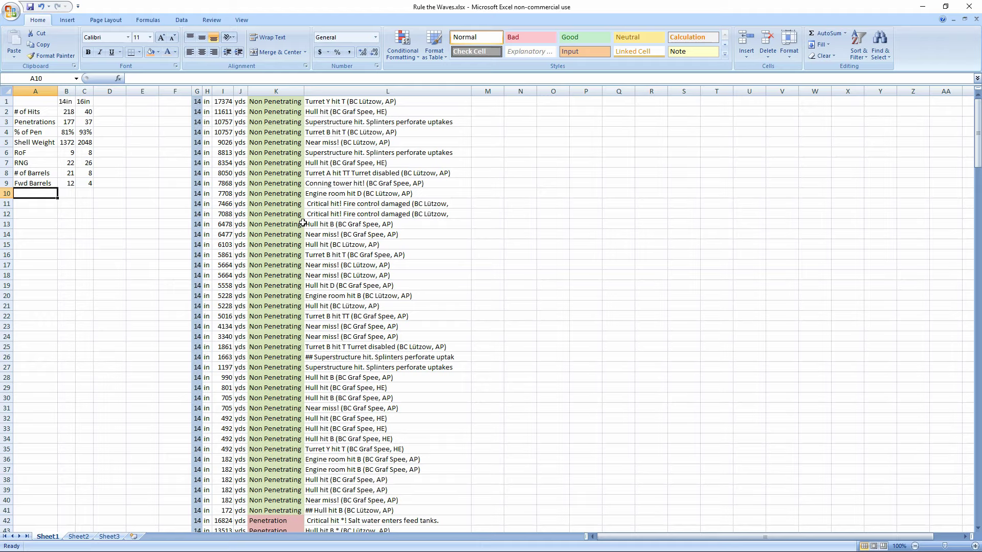
text(Fwd )
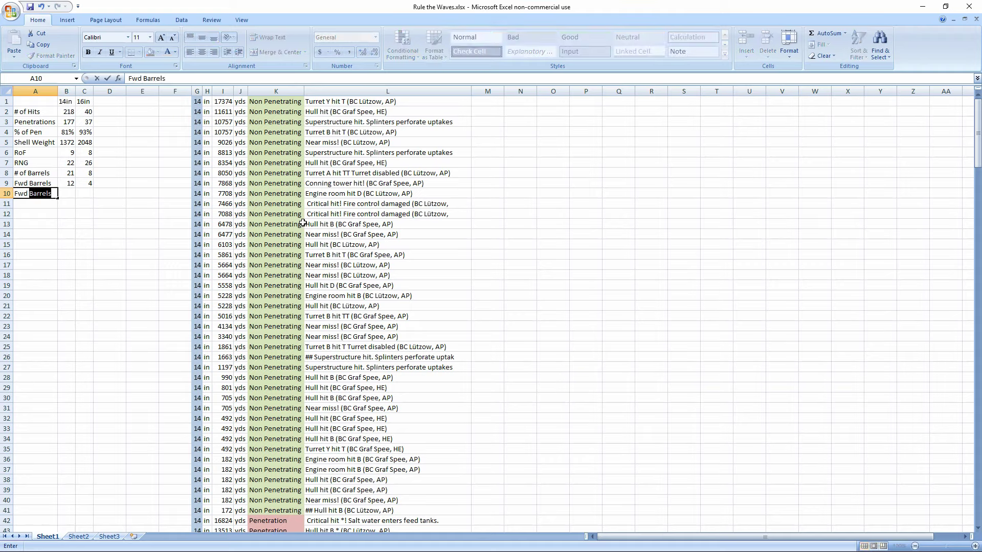
text(Avail)
key(Return)
text(A)
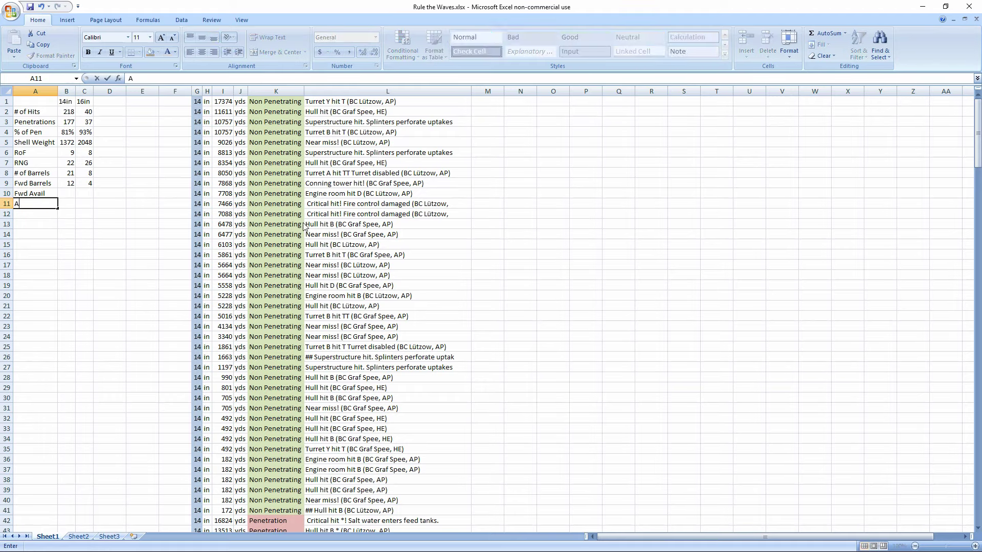
text(ft Avail)
key(Tab)
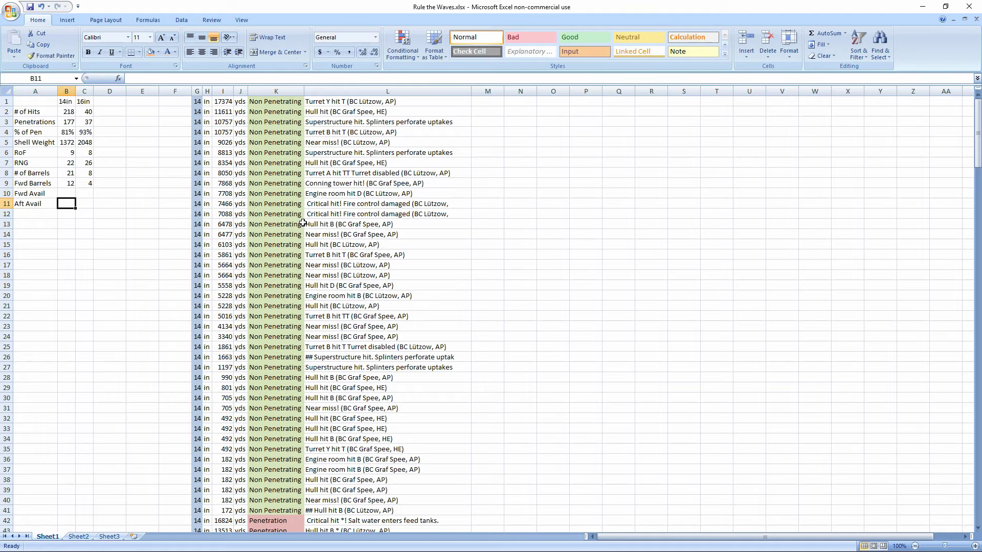
Enter =2/3 as the 14in Fwd Avail value in cell B10.
key(Up)
text(=)
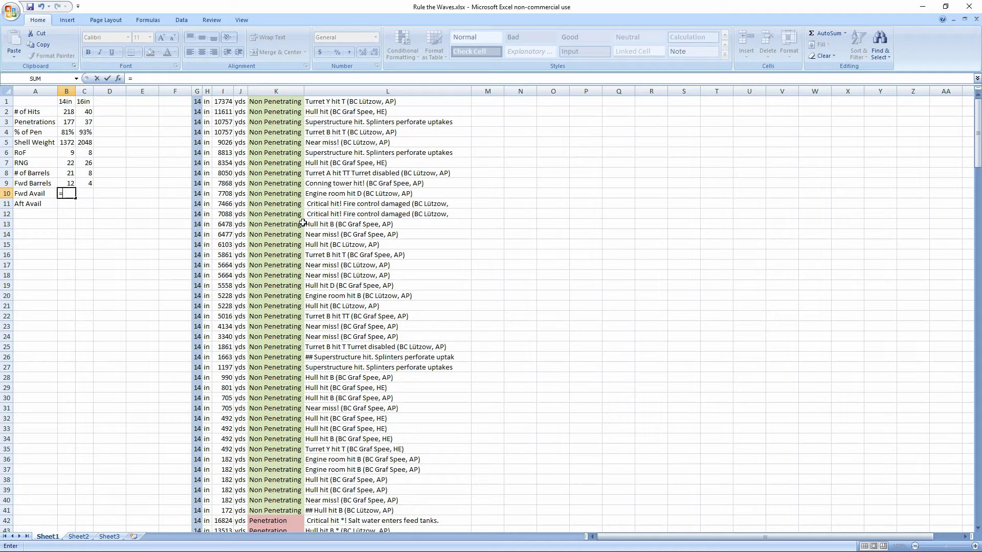
text(2/3)
key(Return)
key(Up)
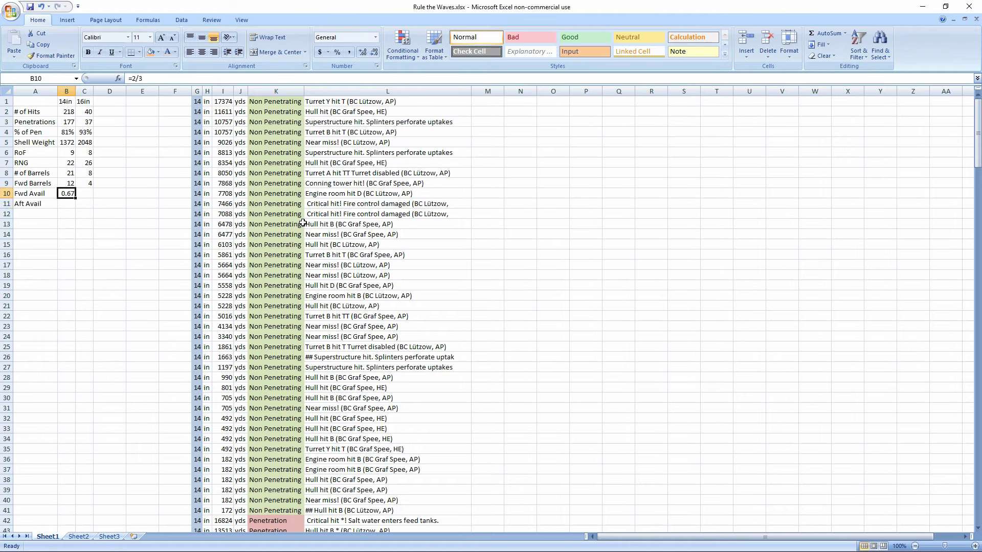
Copy the 14in Fwd Avail formula from B10 into the 16in cell C10.
key(Down)
key(Up)
key(ctrl+c)
key(Right)
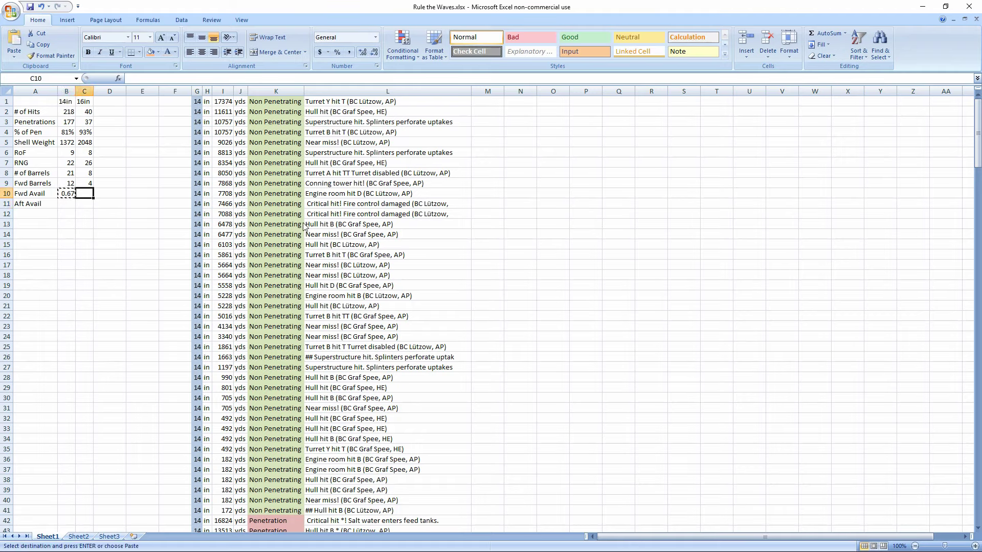
key(ctrl+v)
Enter =1/2 as the 14in Aft Avail in B11 and copy it to the 16in cell C11.
key(Left)
key(Down)
text(=)
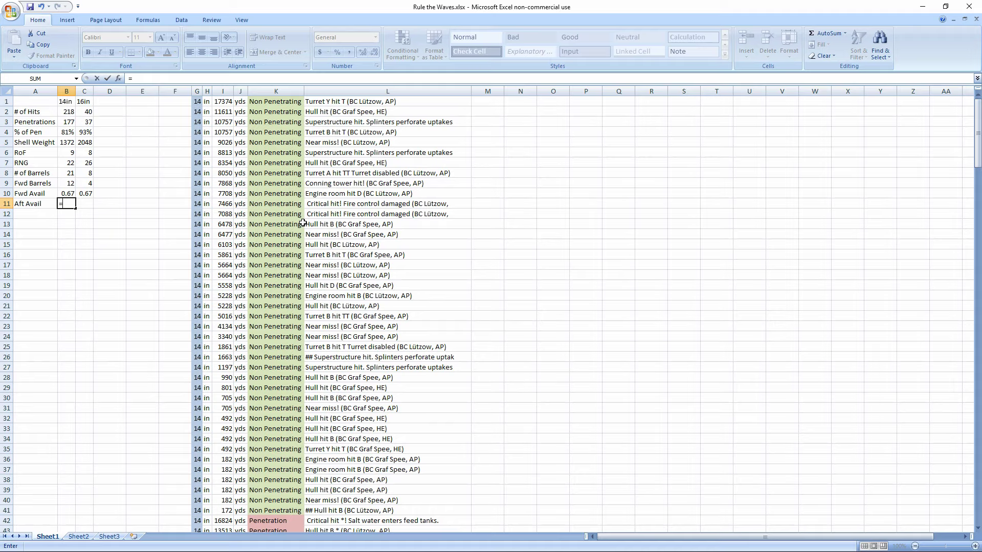
text(1/2)
key(Return)
key(Up)
key(ctrl+c)
key(Right)
key(ctrl+v)
Change the 14in Fwd Avail in B10 to =3/4 and copy it to the 16in cell C10.
key(Left)
key(Up)
text(=3)
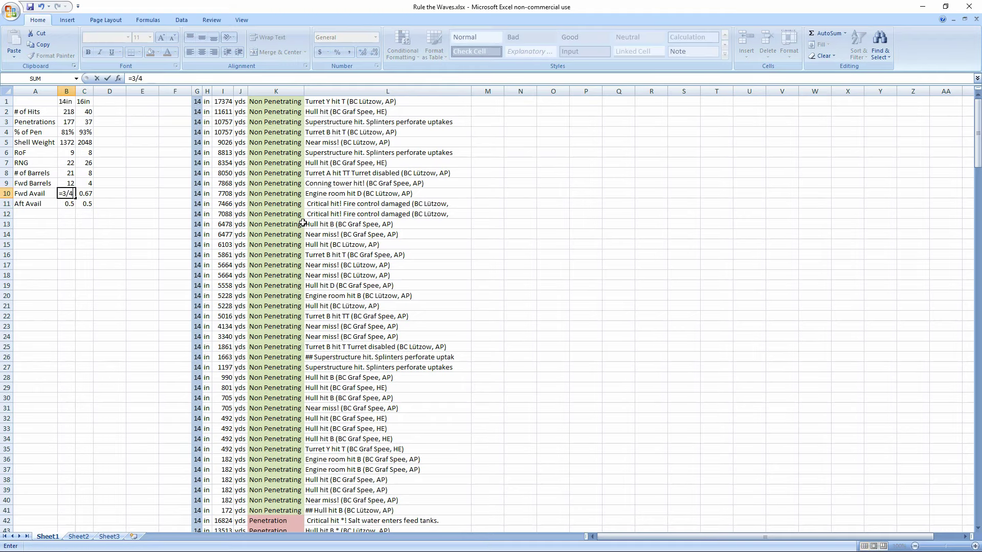
key(Return)
key(Up)
key(ctrl+c)
key(Right)
key(ctrl+v)
key(Escape)
key(Down)
key(Down)
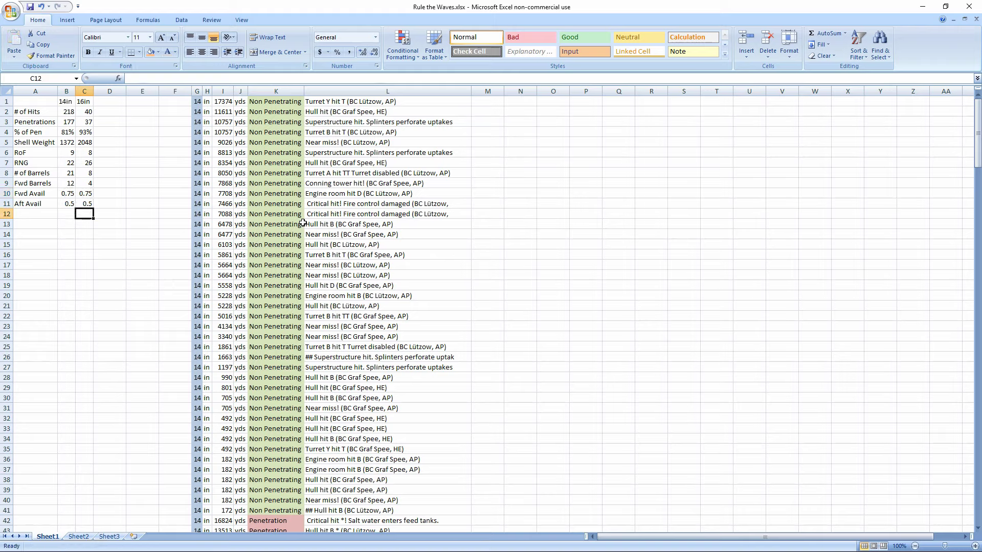
Set the 16in Fwd Avail in cell C10 to =.75*1.2.
click(124, 243)
click(70, 206)
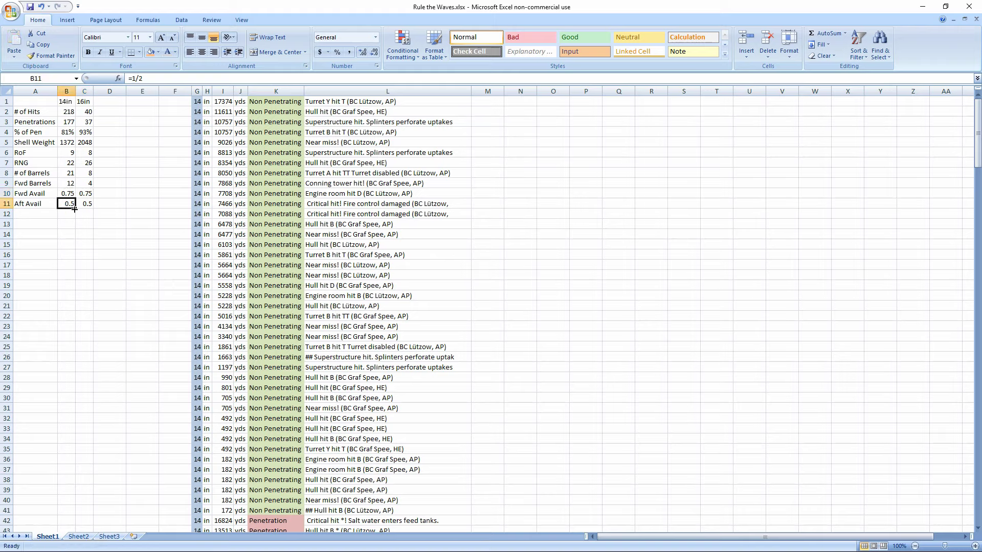
click(87, 194)
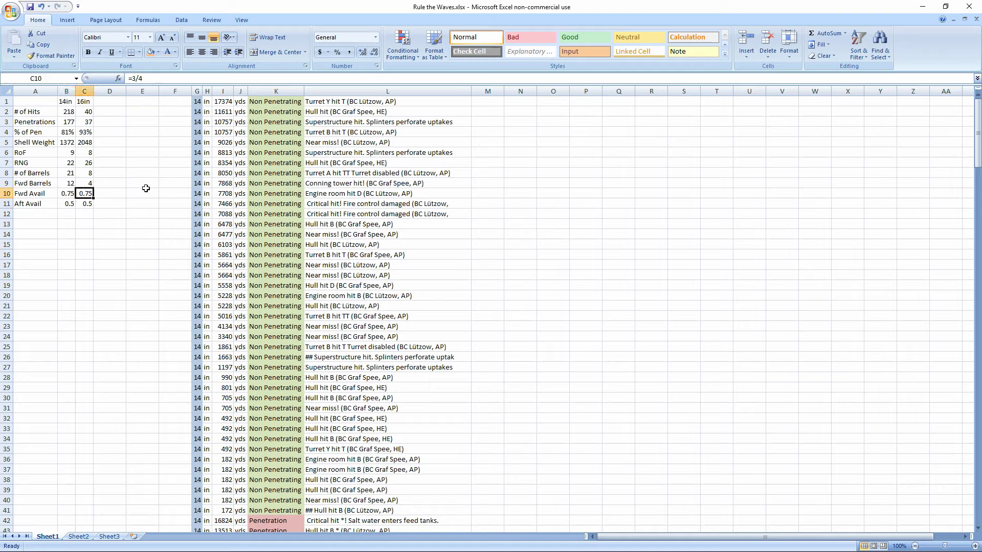
text(=)
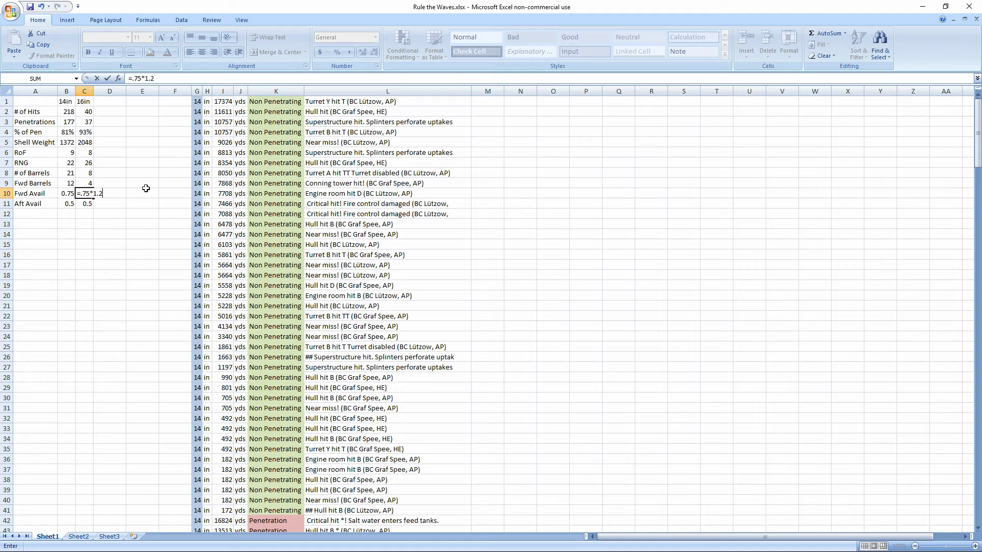
key(Return)
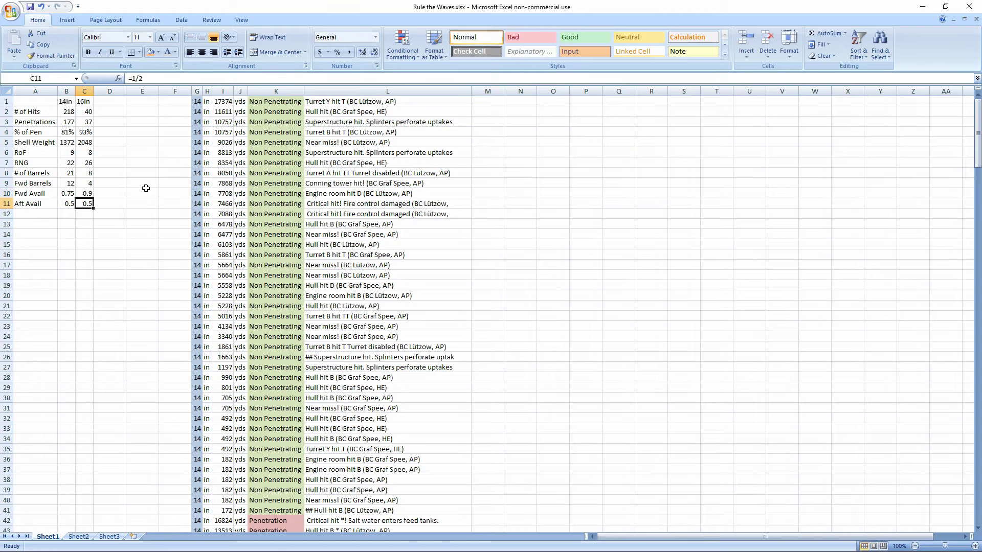
Change the multiplier in the 16in Fwd Avail formula in C10 to 1.1.
key(Up)
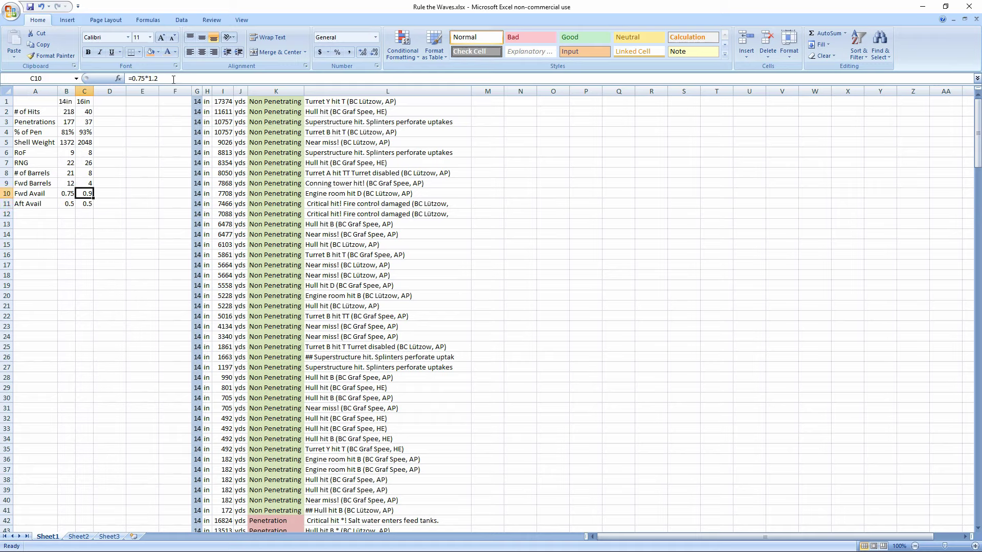
click(219, 79)
key(BackSpace)
text(1)
key(Return)
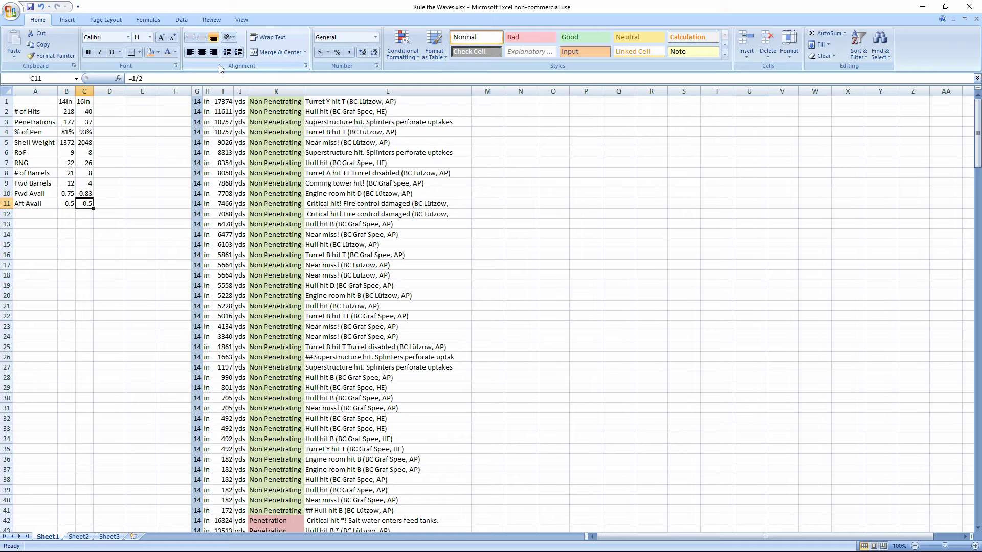
click(141, 215)
click(86, 197)
click(108, 214)
click(86, 195)
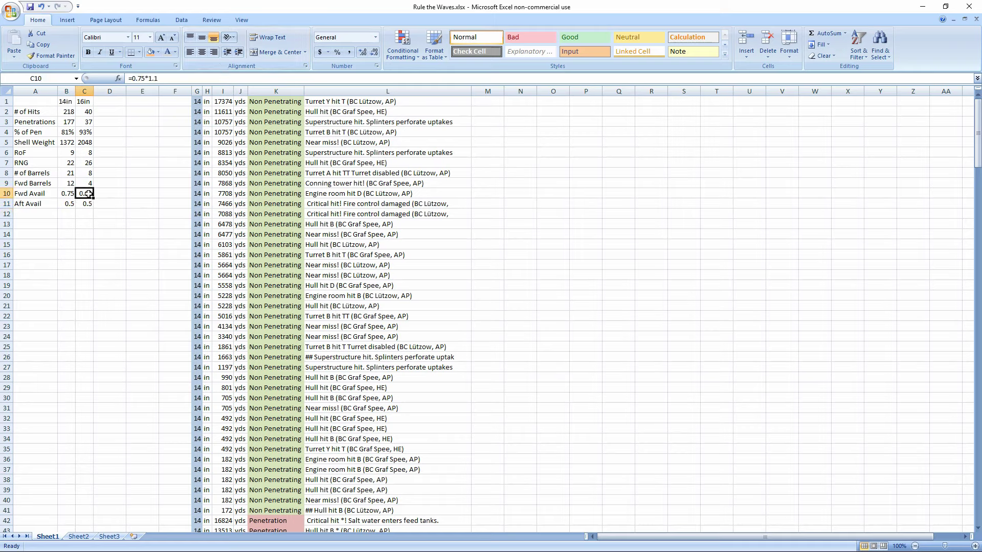
click(82, 214)
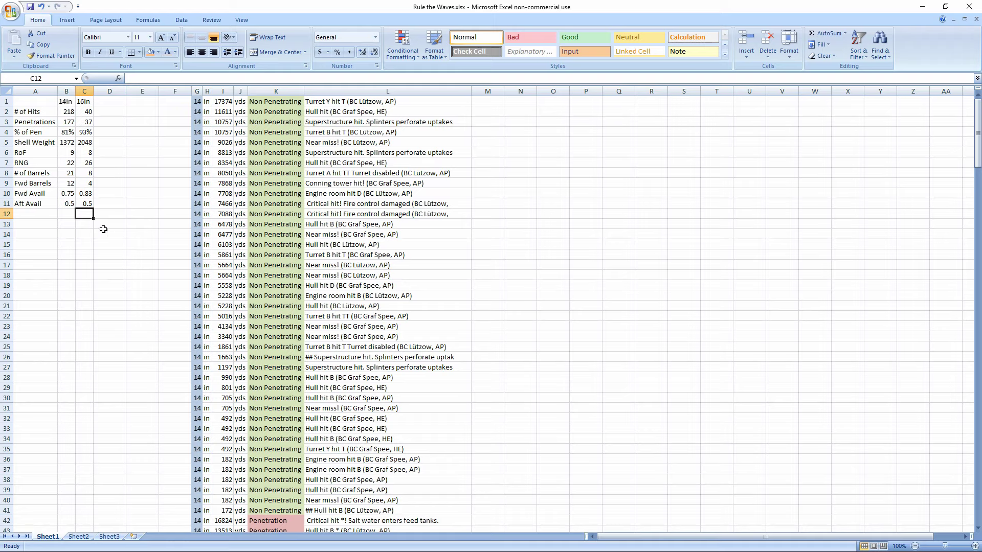
Insert blank cells across columns A to C above the Shell Weight row and above the # of Barrels row, shifting the rest down.
click(30, 173)
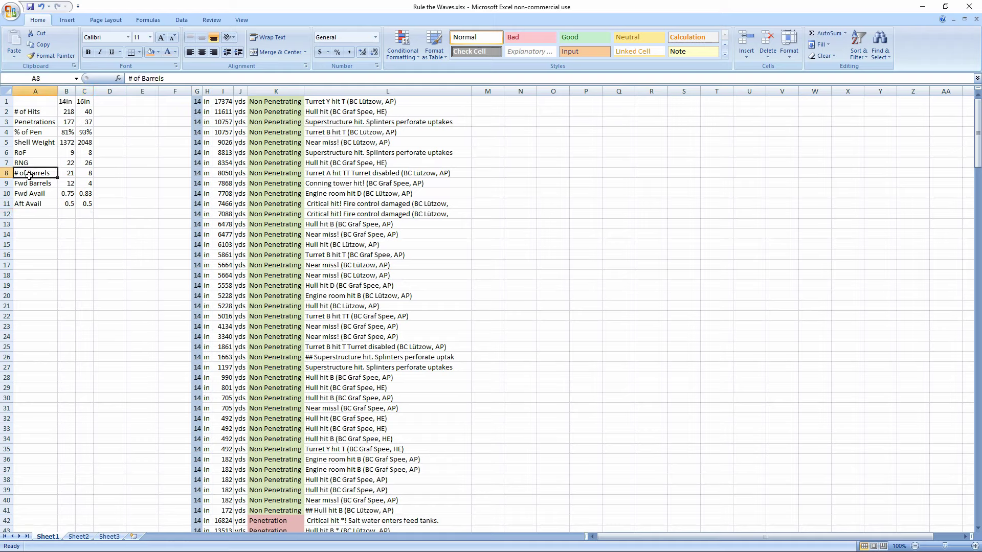
drag(25, 152, 83, 142)
right_click(83, 142)
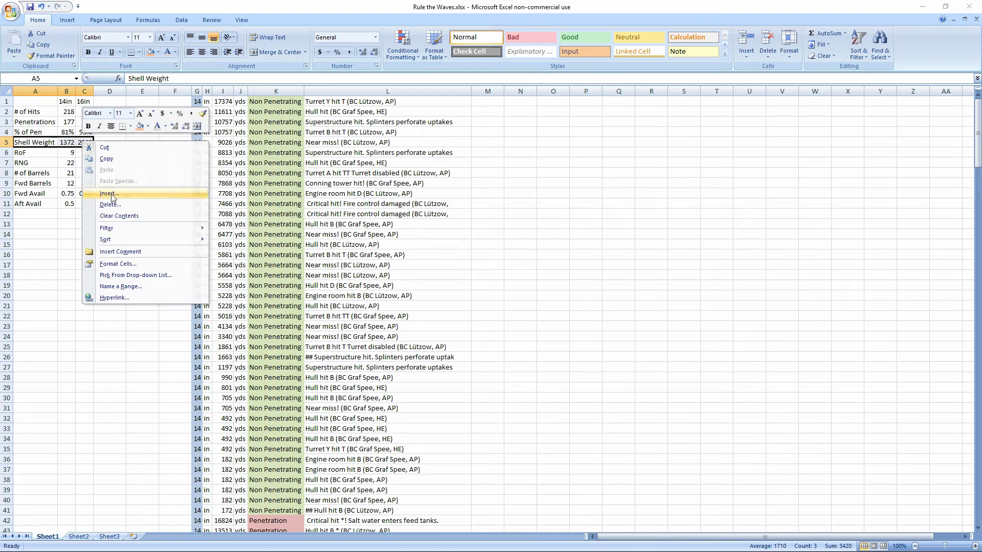
click(109, 193)
click(92, 225)
drag(33, 183, 84, 183)
right_click(85, 183)
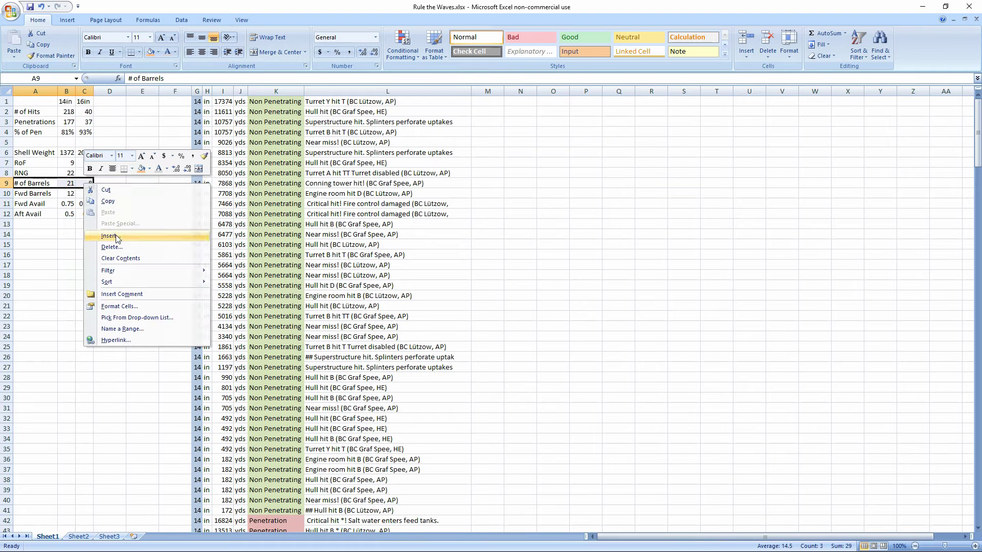
click(111, 236)
click(105, 264)
Move the Fwd Barrels cells A11:C11 above the # of Barrels row by cutting and inserting them at row 10.
click(32, 193)
click(29, 203)
drag(28, 203, 84, 204)
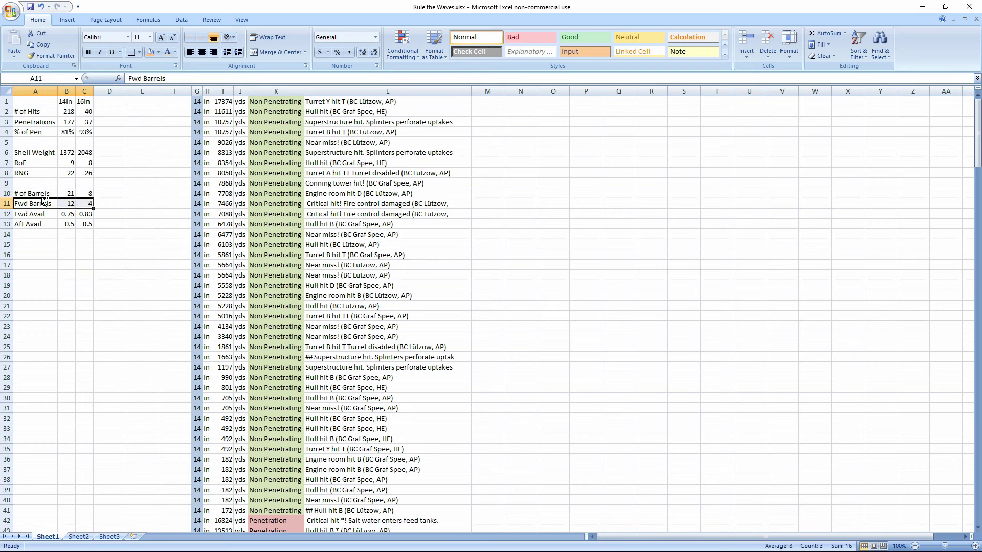
key(ctrl+x)
right_click(34, 194)
click(71, 246)
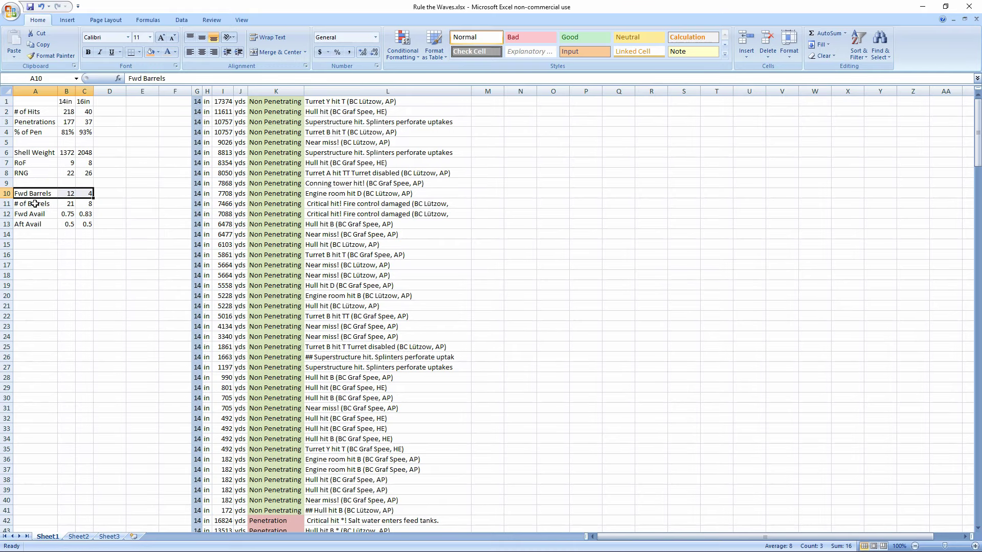
Rename the # of Barrels label in A11 to Aft Barrels and set its values to 9 for 14in and 4 for 16in.
double_click(132, 78)
drag(142, 78, 129, 78)
text(Aft)
key(Tab)
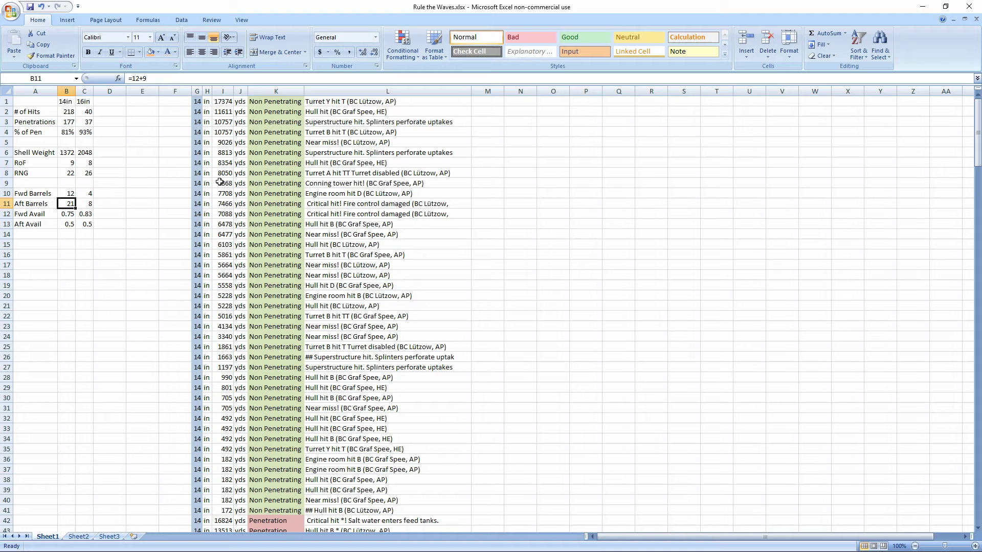
text(9)
key(Tab)
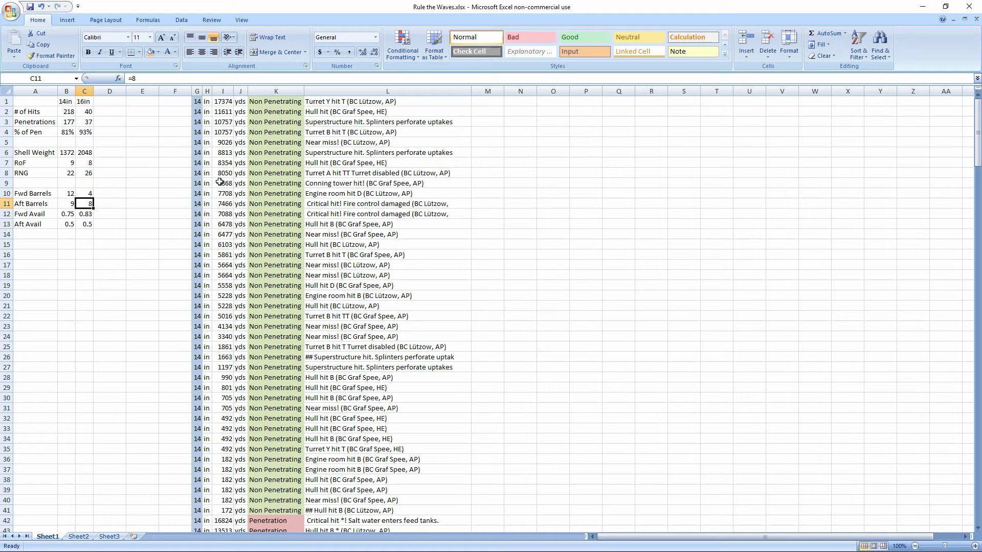
text(4)
key(Return)
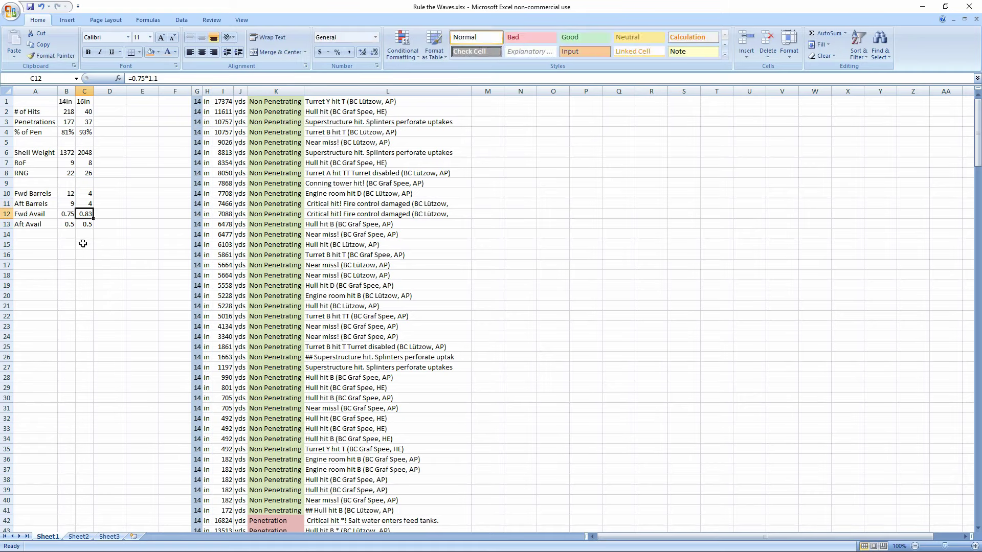
Enter =C10*C12 in cell C15 to multiply the 16in forward barrels by their availability.
click(88, 244)
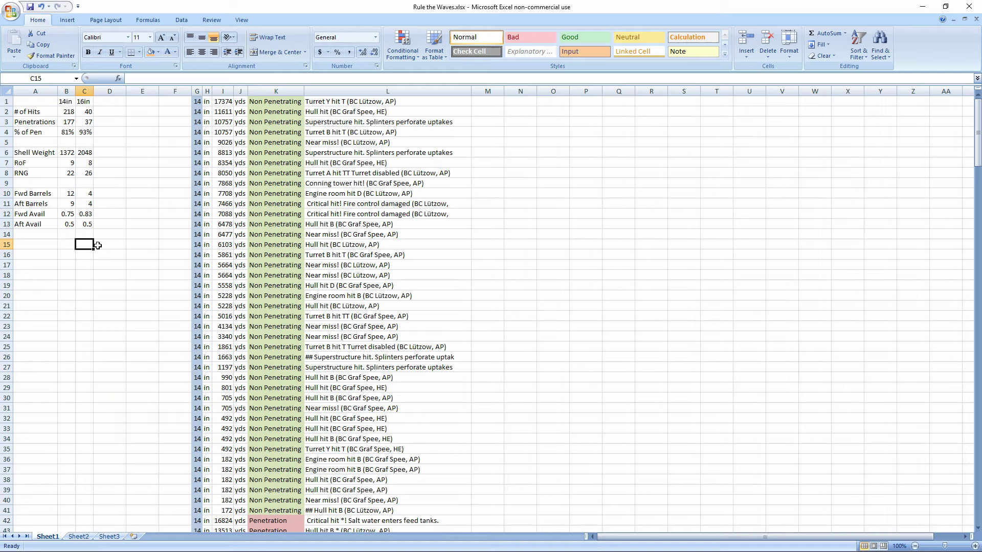
click(128, 160)
click(84, 244)
text(=)
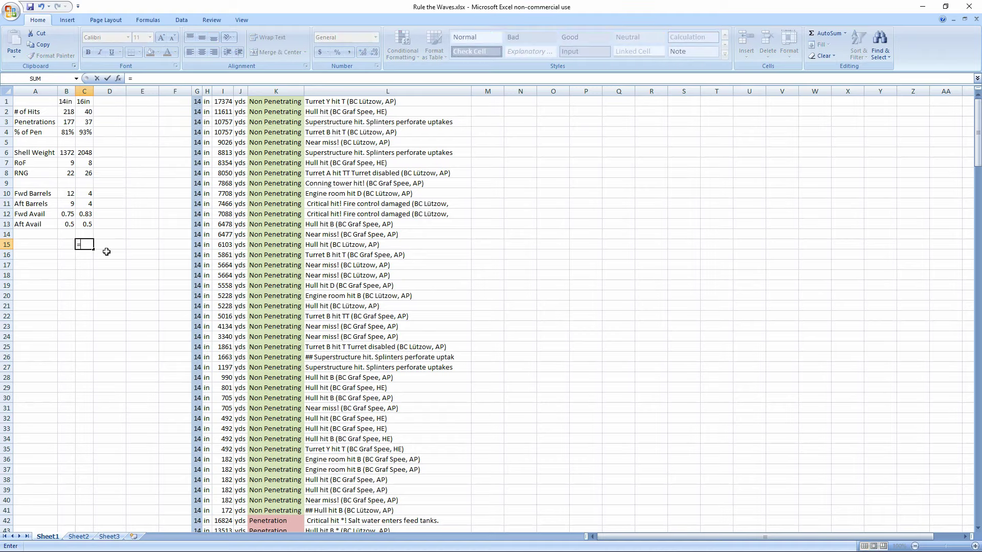
click(89, 194)
text(*)
click(87, 213)
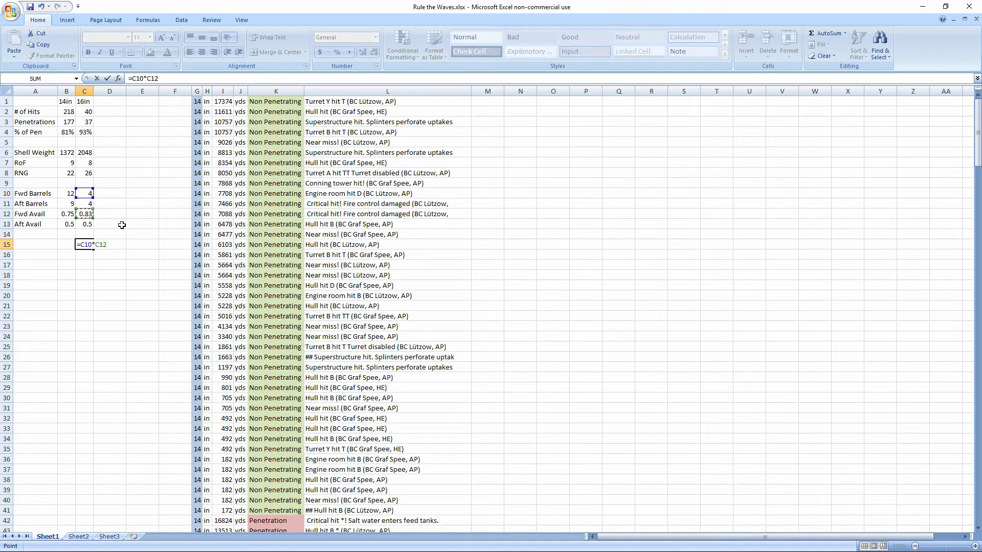
key(Return)
text(=)
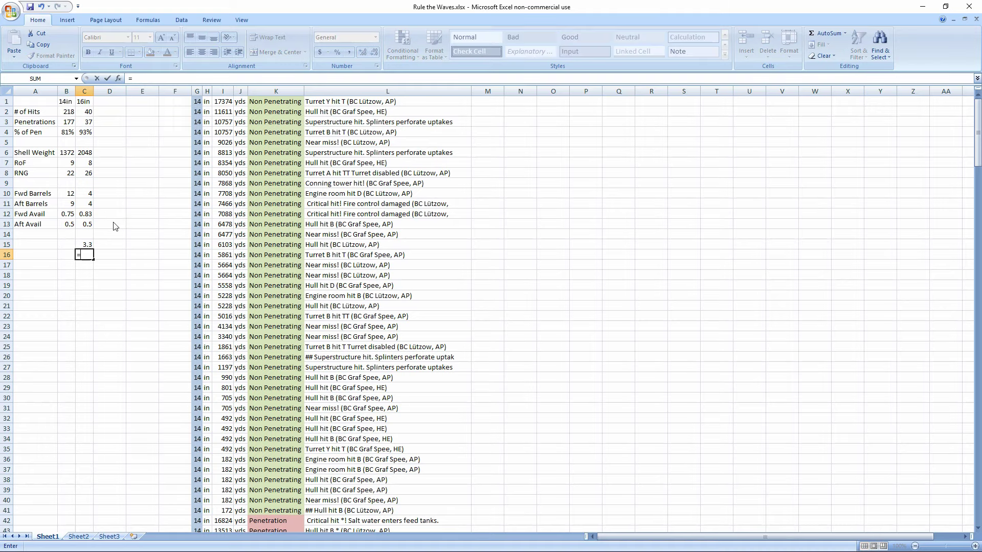
key(Escape)
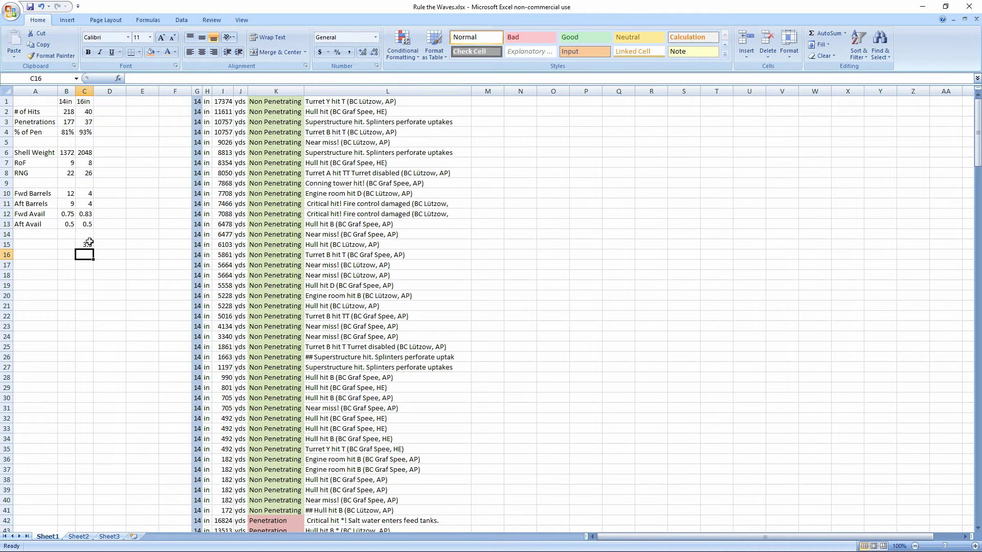
Copy the C15 formula across the range B15:C16 to cover both guns, forward and aft.
click(87, 245)
key(ctrl+c)
drag(87, 244, 70, 257)
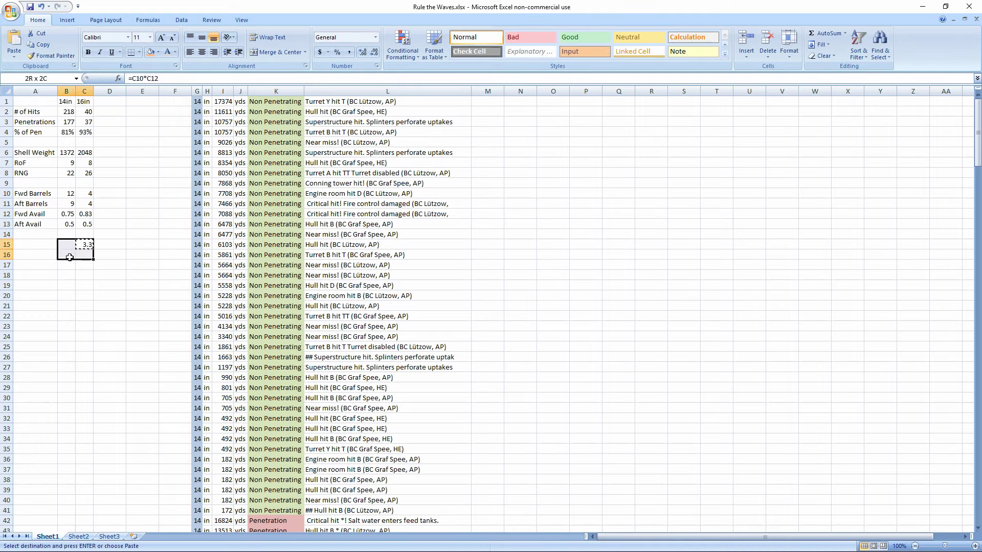
key(Return)
click(142, 260)
click(42, 244)
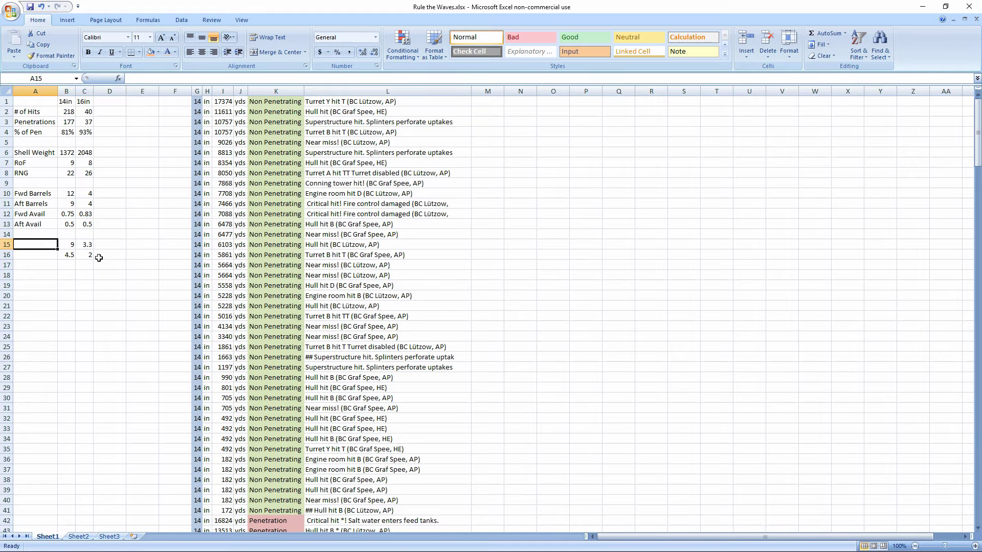
Format B15:C16 in Comma style with no decimal places.
drag(72, 247, 88, 256)
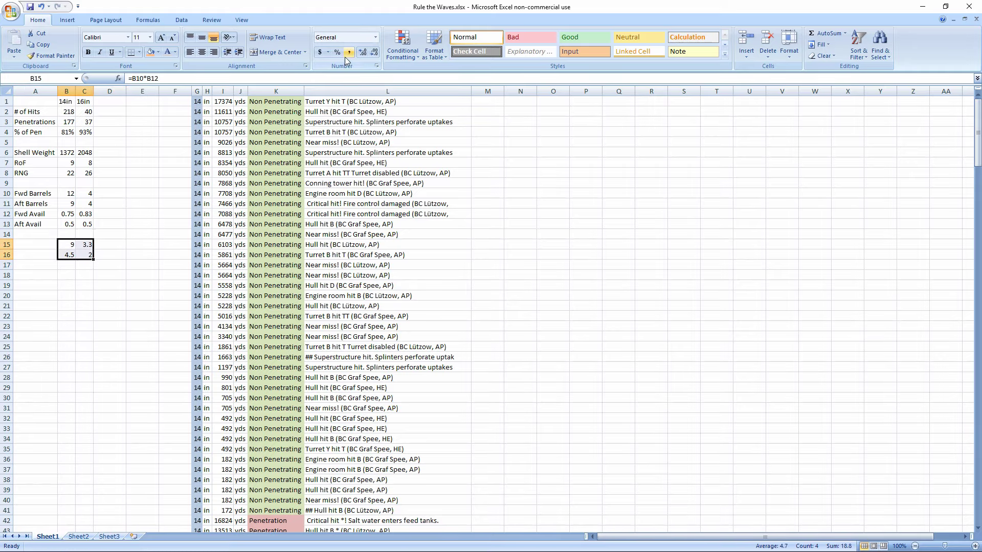
click(349, 52)
click(374, 53)
click(374, 52)
click(363, 52)
click(374, 53)
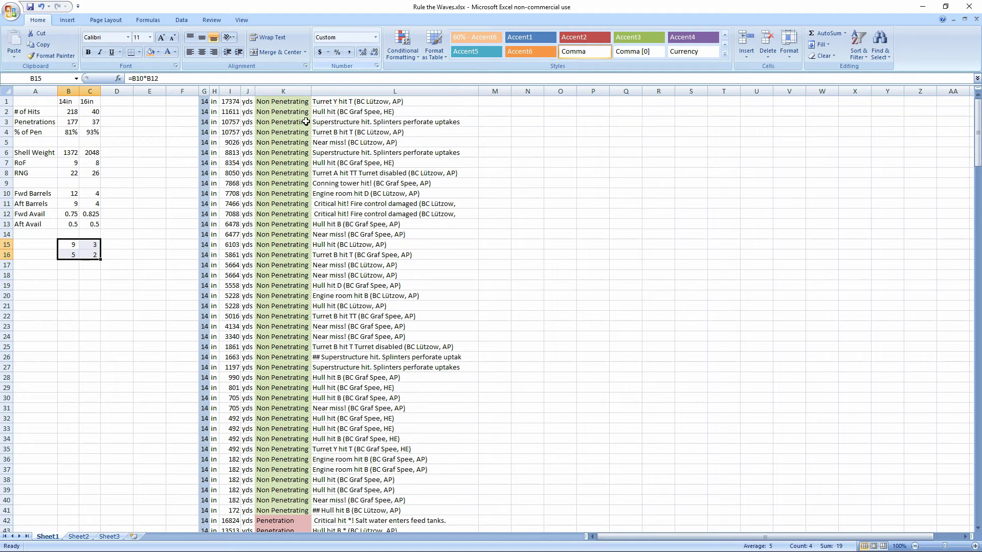
Auto-fit the widths of columns B and C and show B15:C16 with one decimal place.
drag(69, 91, 90, 91)
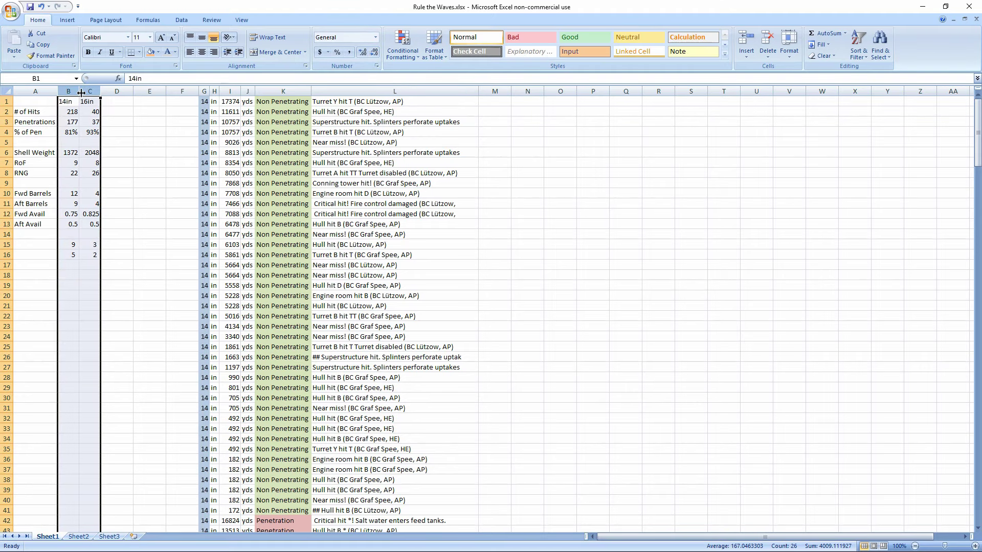
double_click(101, 91)
click(113, 214)
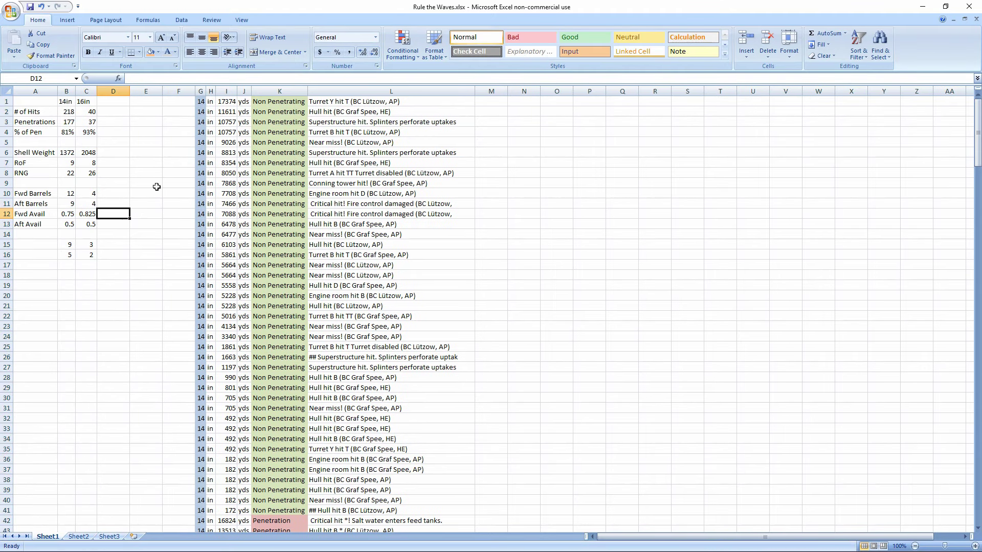
drag(66, 248, 88, 255)
click(363, 53)
Label cell A15 as Avg Brls/Cbt and copy the label to A16.
click(48, 245)
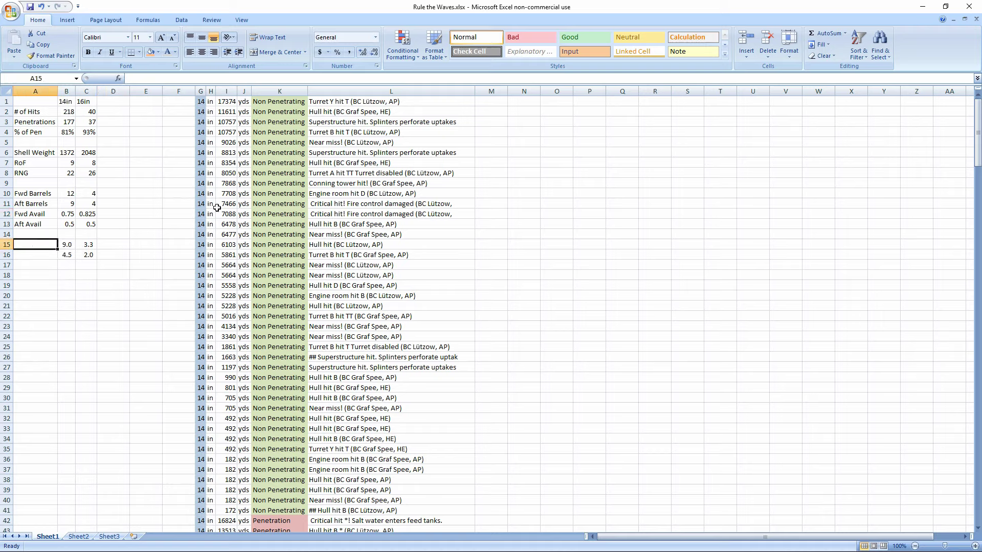
text(Avg Ba)
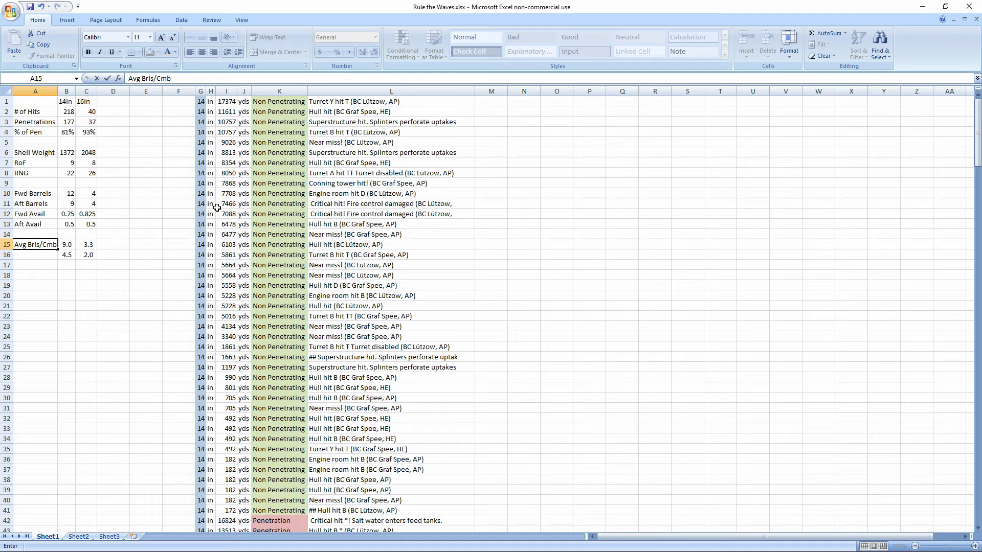
key(BackSpace)
key(BackSpace)
key(ctrl+Return)
key(ctrl+c)
key(Down)
key(Return)
Change the label in A15 to Avg F Brls/Cbt and the one in A16 to Avg A Brls/Cbt.
click(21, 246)
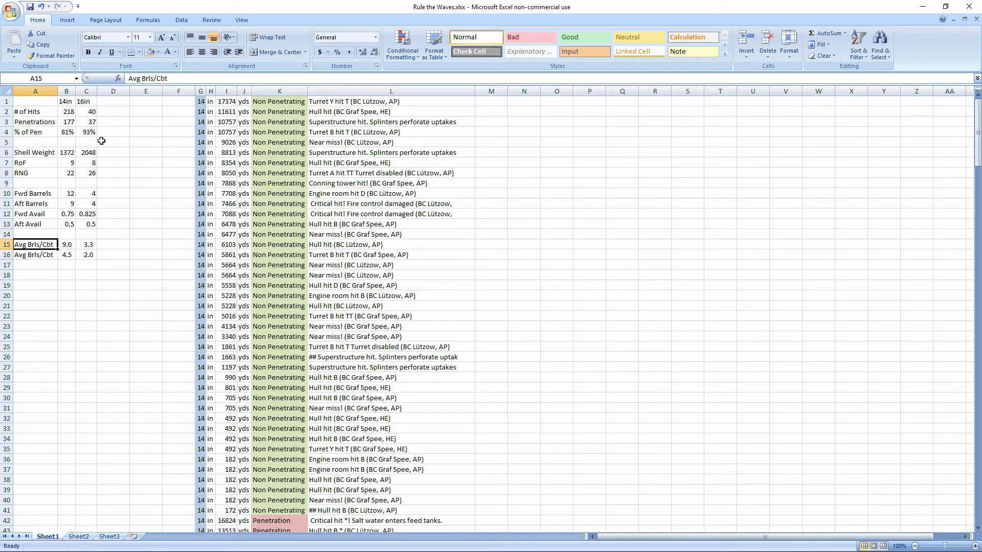
click(143, 79)
text(F)
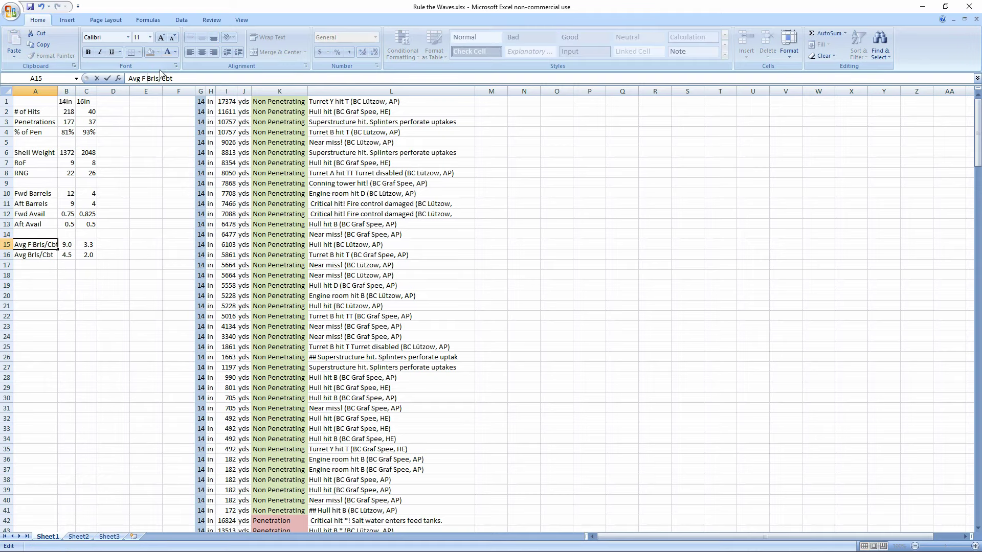
key(Return)
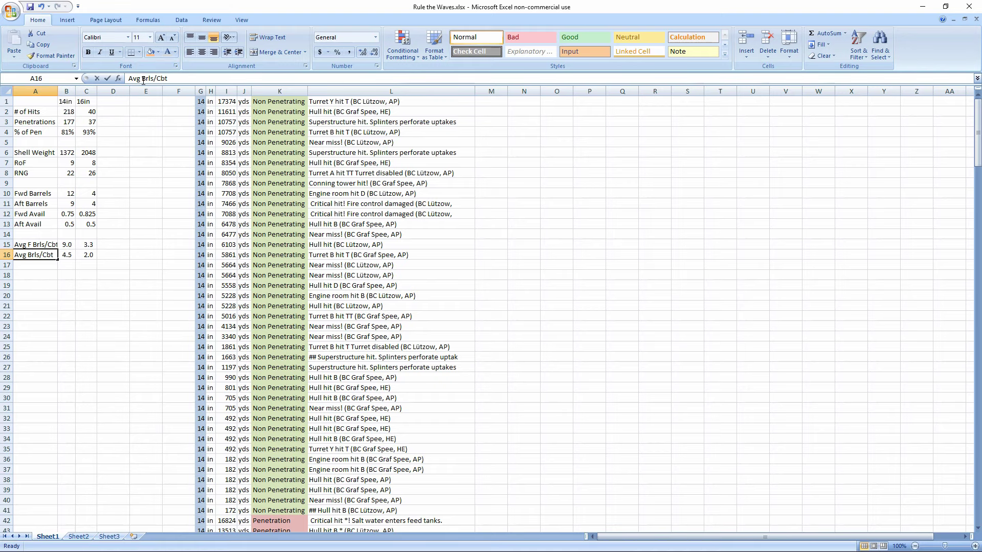
click(142, 79)
text(A)
key(Return)
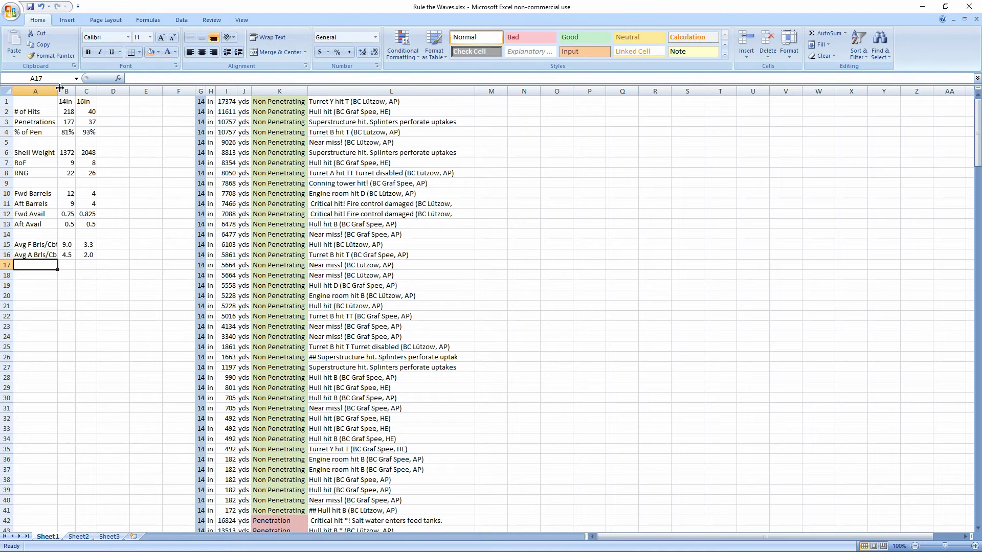
Auto-fit the width of column A to the longer barrel labels.
double_click(58, 91)
click(57, 88)
click(129, 213)
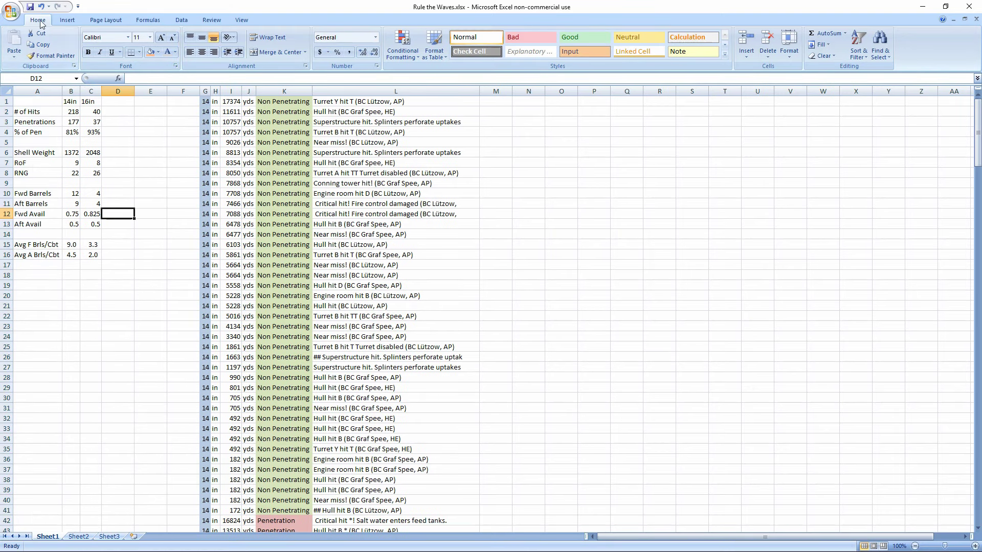
click(149, 217)
click(122, 254)
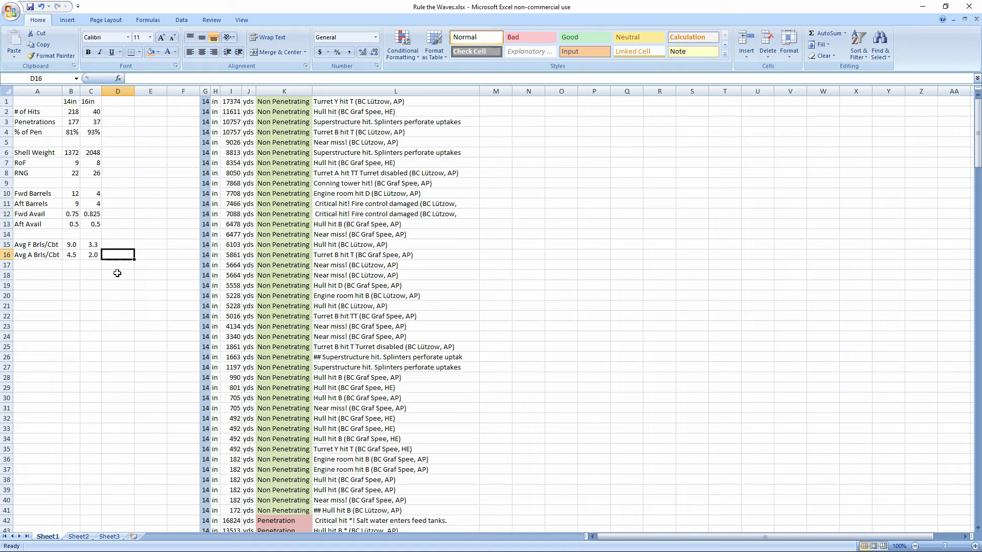
click(97, 274)
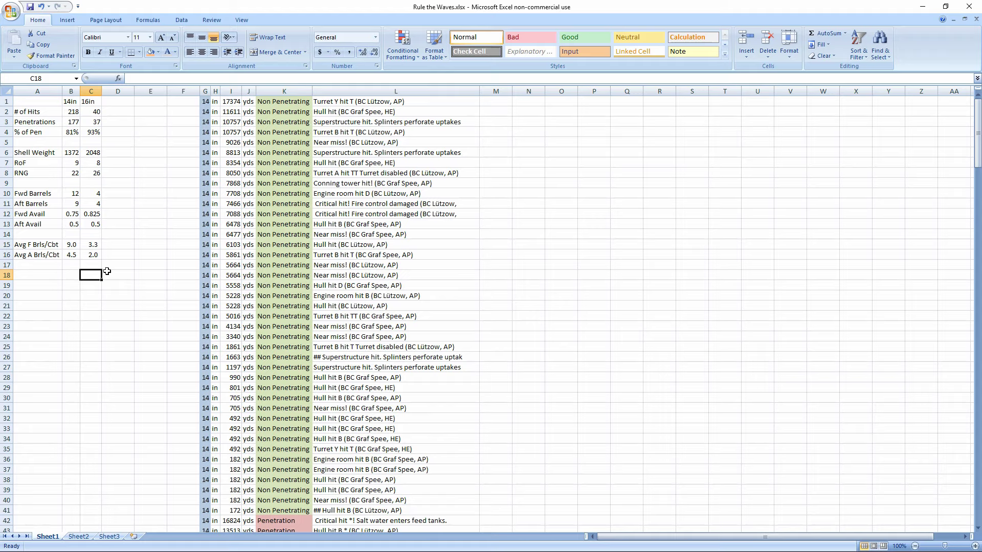
Add the 14in and 16in hits in D2 with =C2+B2 and copy the formula to D3 for penetrations.
click(113, 110)
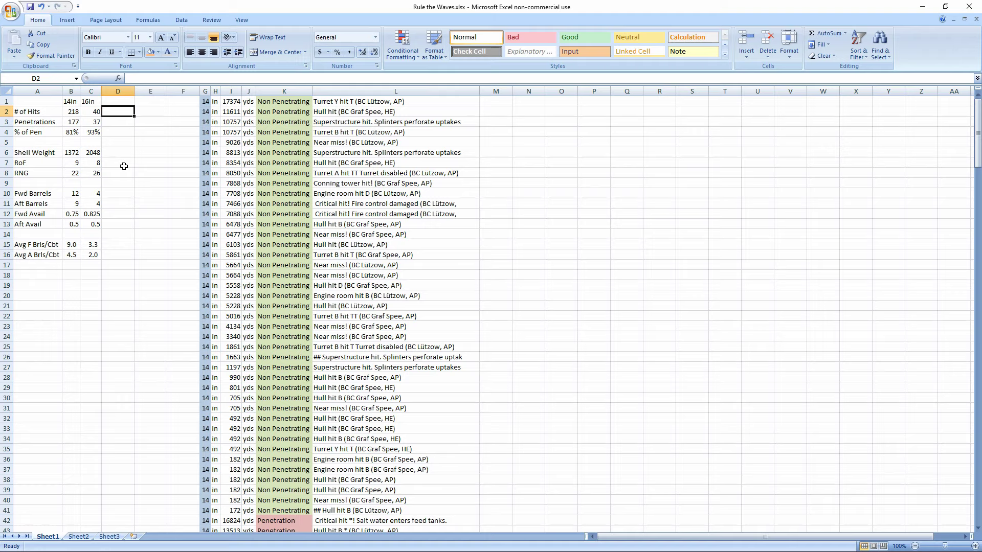
text(=)
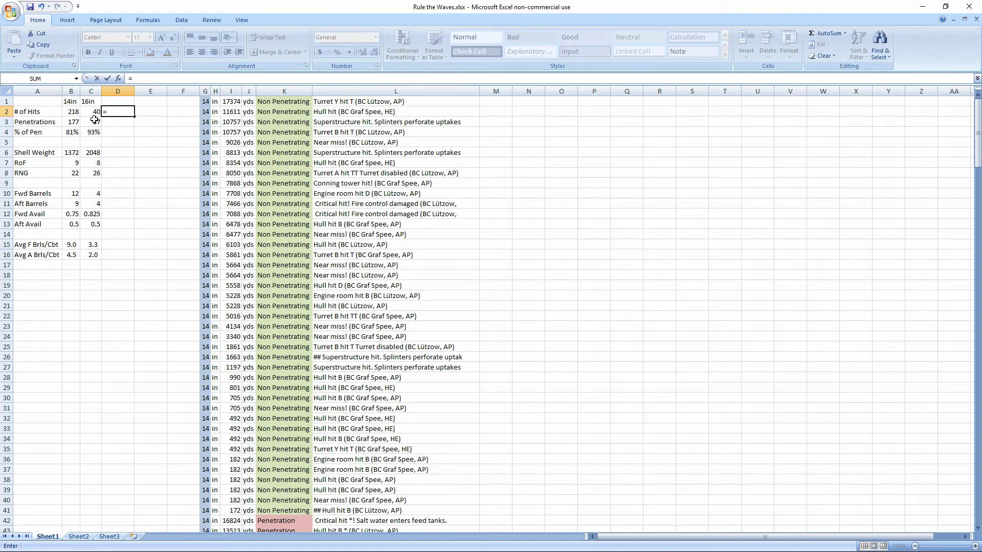
text(-)
click(74, 111)
key(Return)
click(126, 110)
key(ctrl+c)
click(125, 123)
key(ctrl+v)
key(Escape)
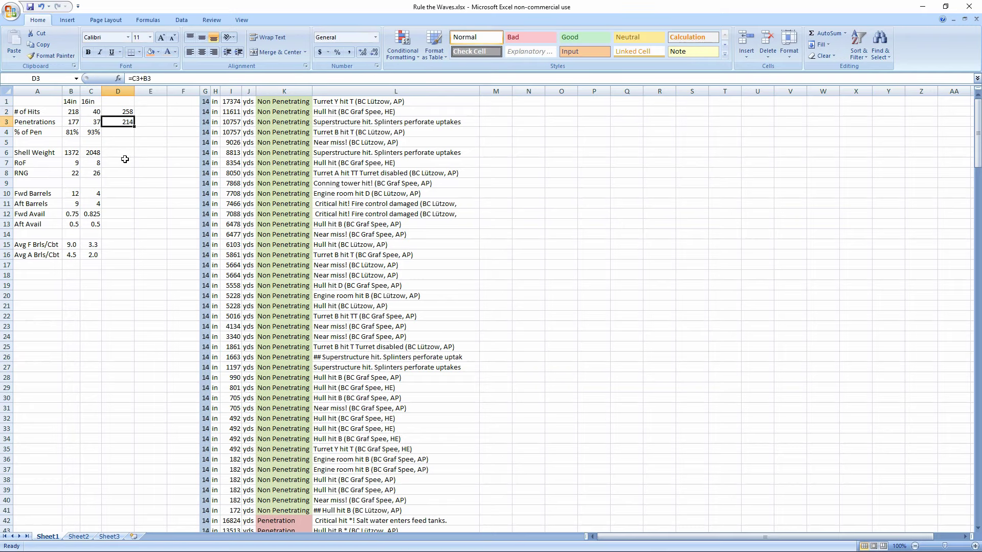
Copy the penetration percentage formula from C4 to D4 for the combined guns.
click(125, 160)
click(121, 132)
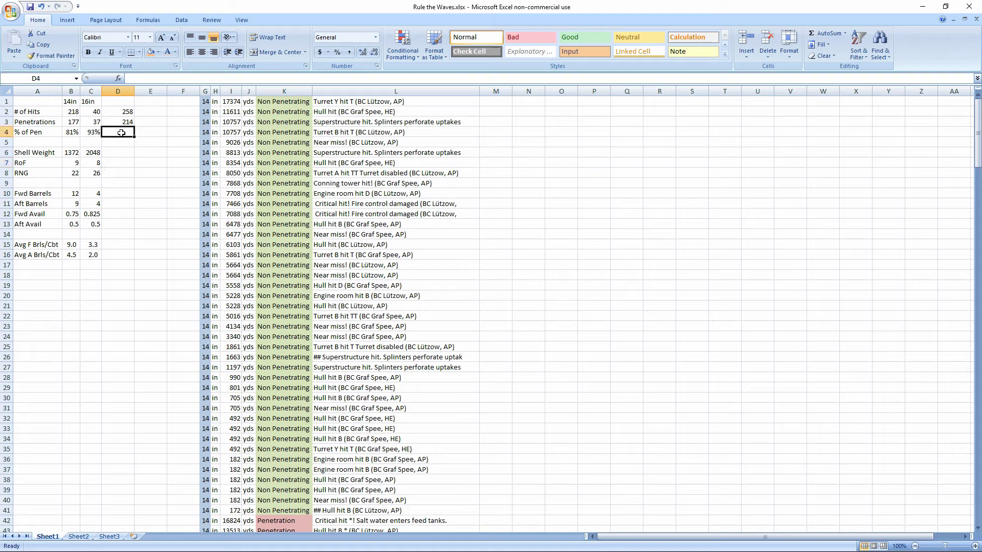
click(92, 132)
key(ctrl+c)
click(126, 133)
key(ctrl+v)
key(Escape)
click(155, 162)
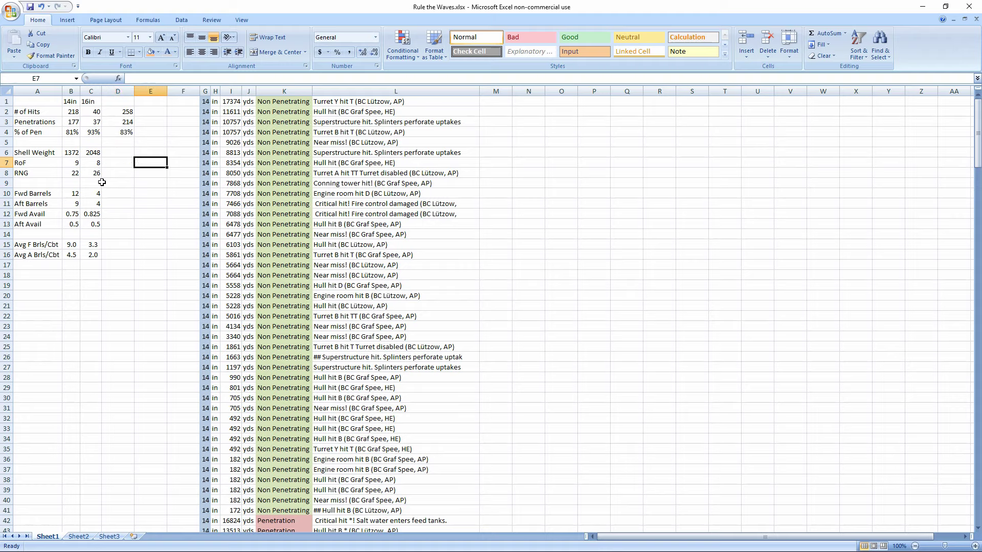
Copy the combined-total formula from D3 to D15:D16 for the forward and aft average barrels.
click(119, 194)
click(93, 264)
click(72, 265)
click(68, 276)
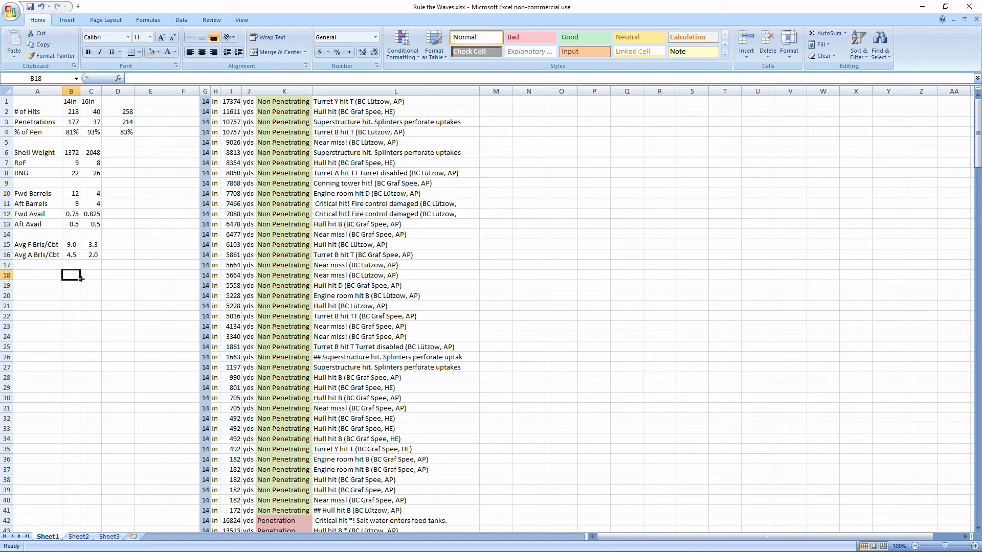
click(111, 244)
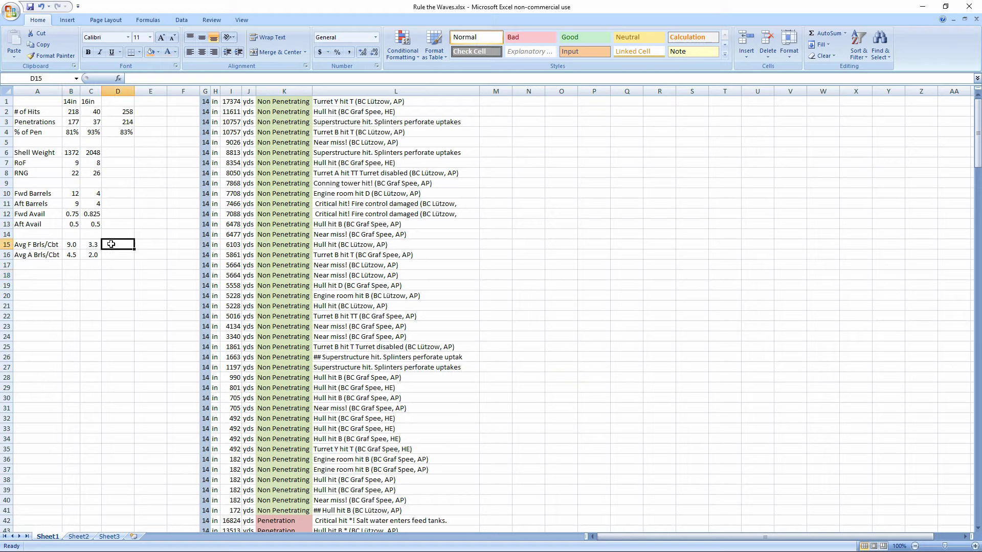
click(124, 120)
key(ctrl+c)
drag(114, 241, 117, 257)
key(ctrl+v)
key(Escape)
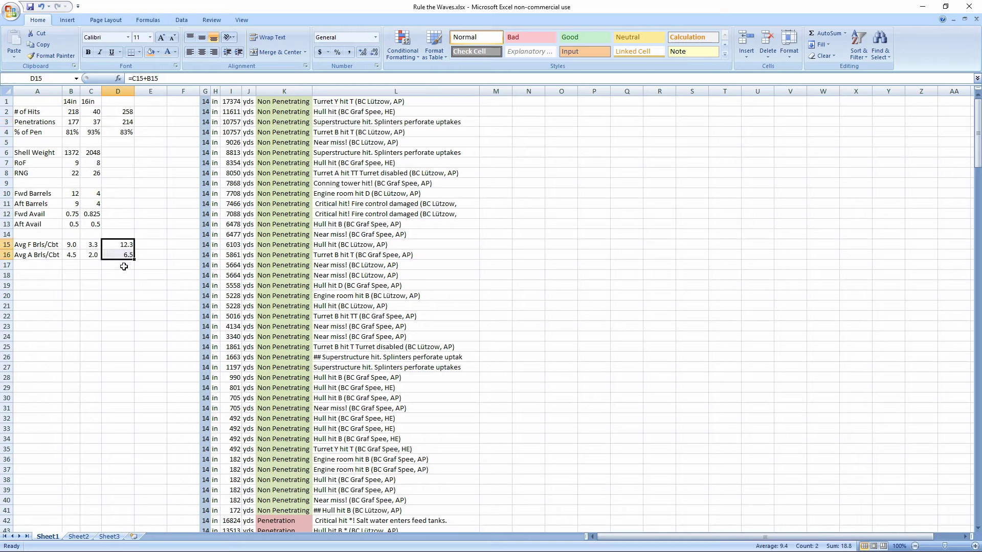
Add the combined forward and aft barrels in D17 with =D15+D16.
click(124, 267)
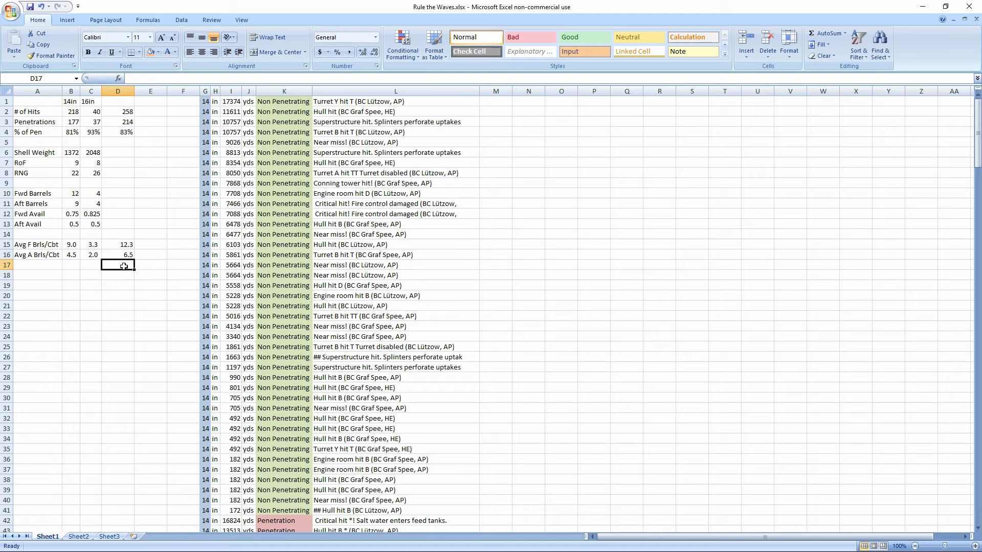
text(=)
click(126, 246)
text(+)
click(128, 254)
key(Return)
click(58, 286)
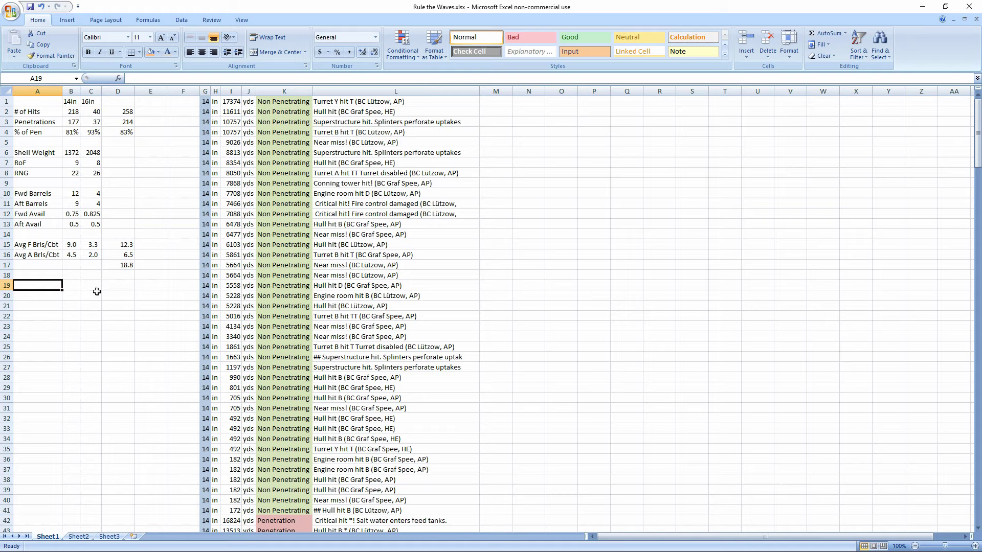
click(125, 266)
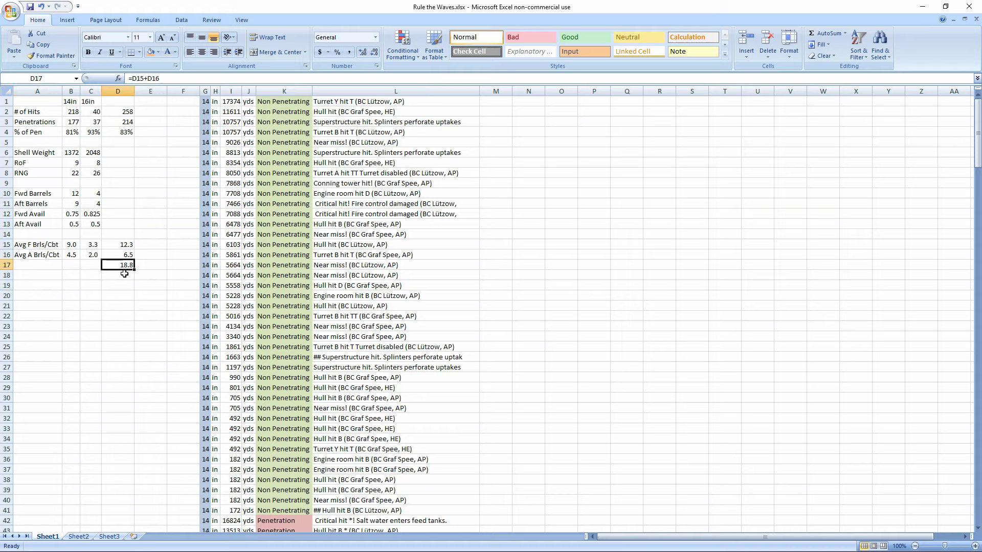
click(44, 285)
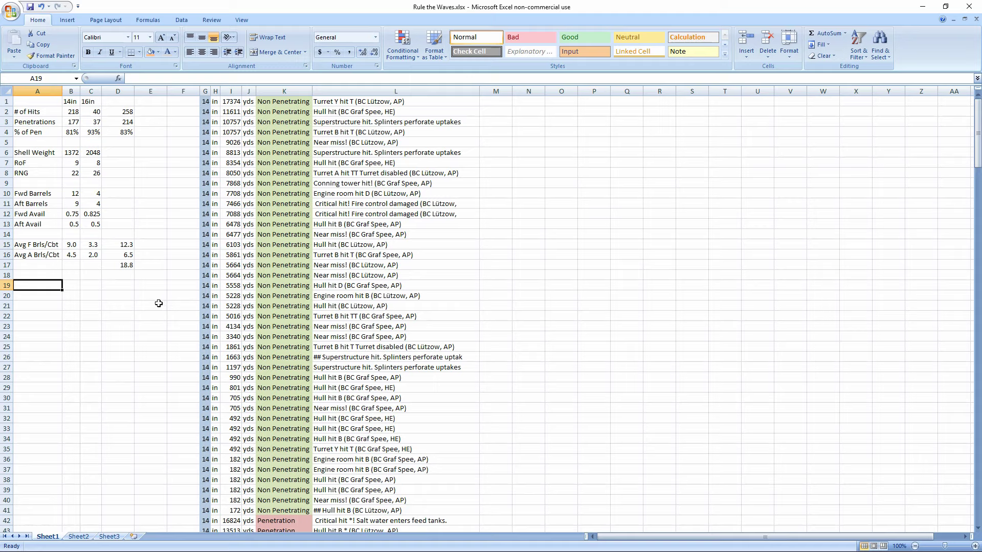
Multiply the 16in forward barrels formula in C15 by the rate of fire, making it =C10*C12*C7.
click(92, 245)
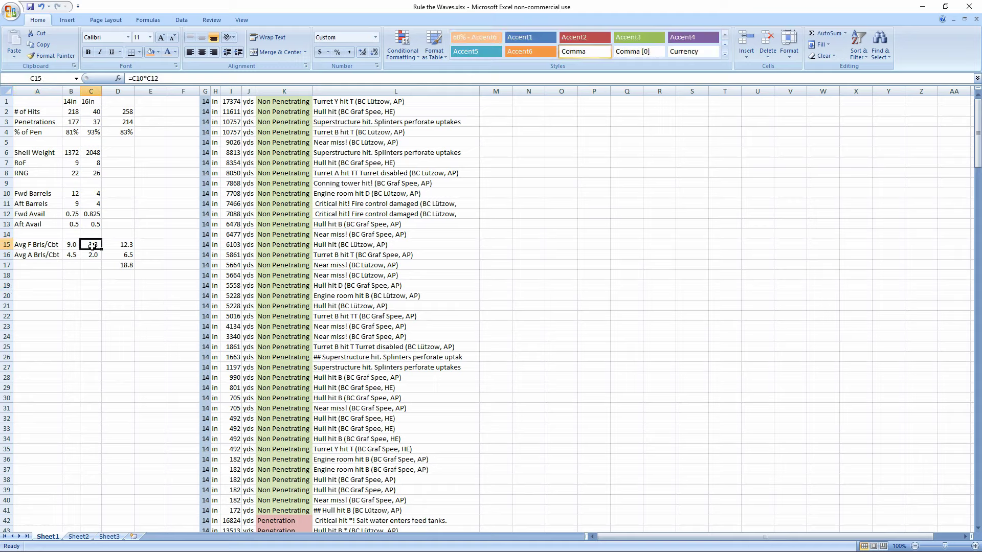
click(191, 77)
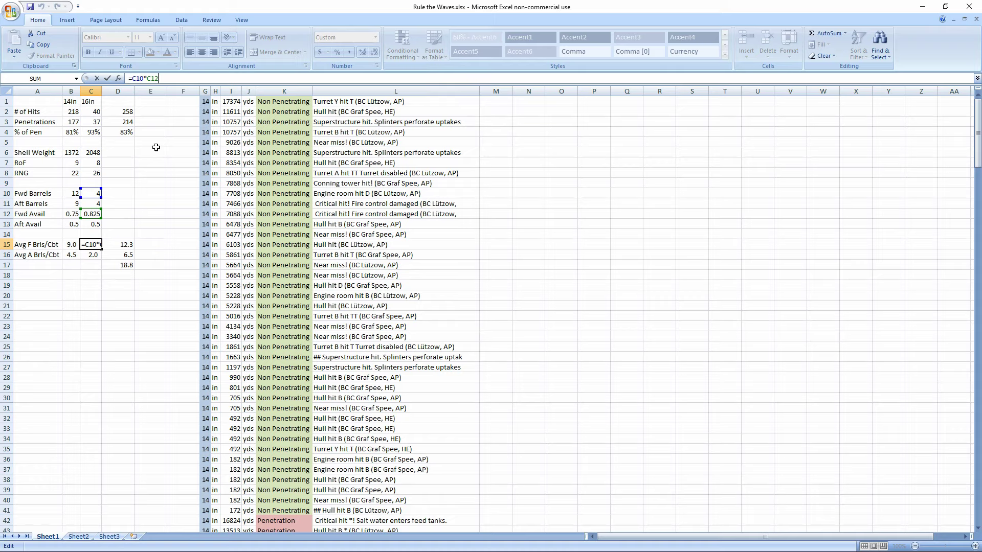
text(*)
click(96, 162)
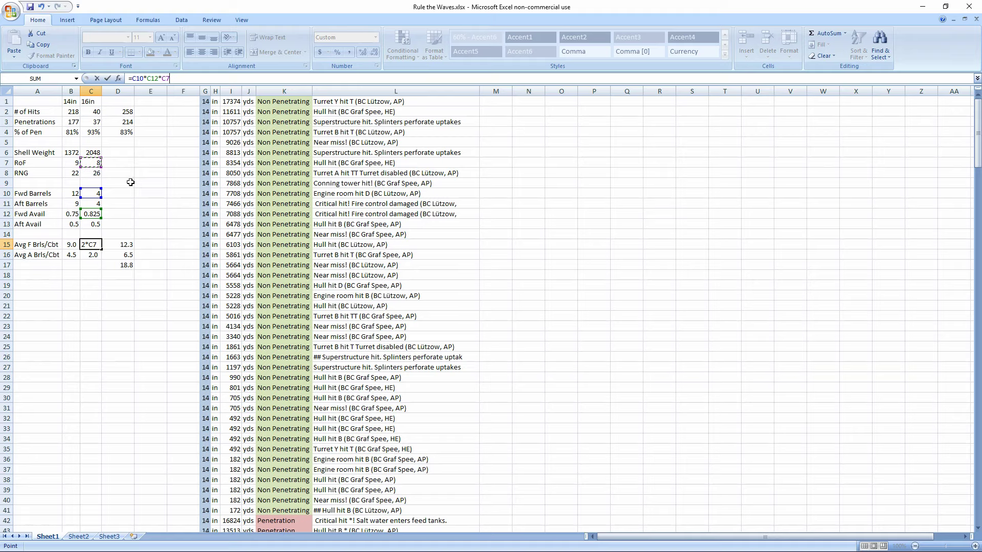
key(Return)
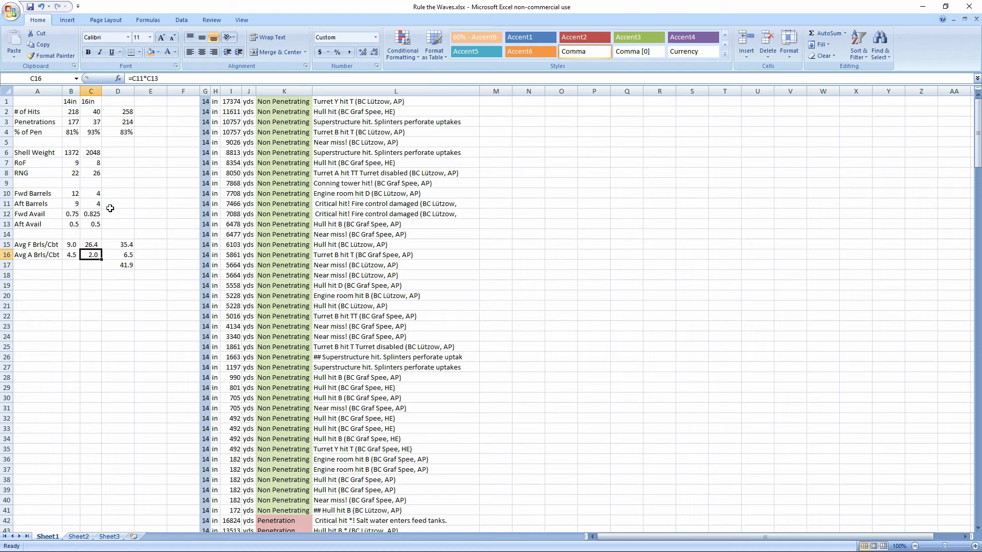
Copy the extended C15 formula to B15 for the 14in guns and slightly widen column B.
click(90, 245)
key(ctrl+c)
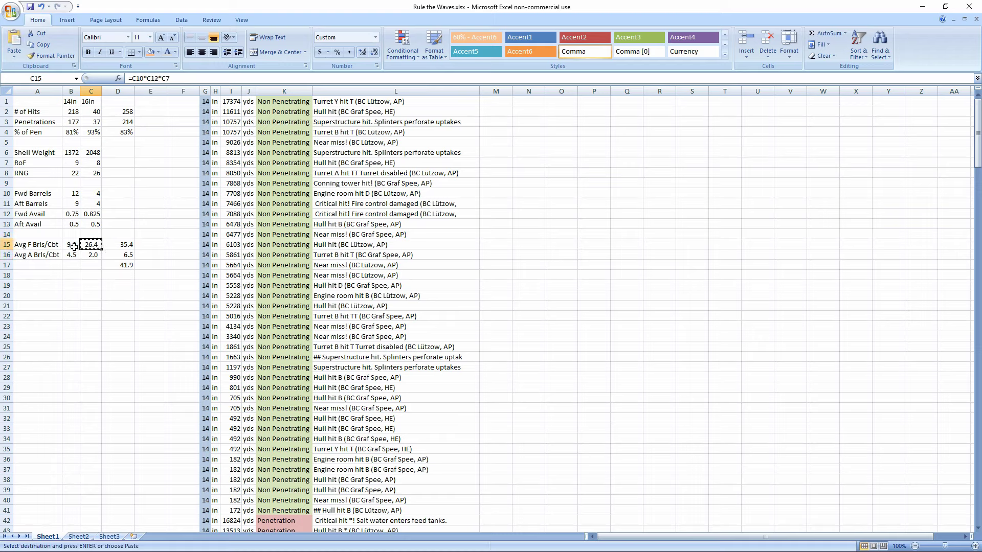
key(Left)
key(ctrl+v)
click(93, 245)
drag(77, 90, 81, 90)
Multiply the 16in aft barrels formula in C16 by the rate of fire, making it =C11*C13*C7.
click(94, 255)
key(F2)
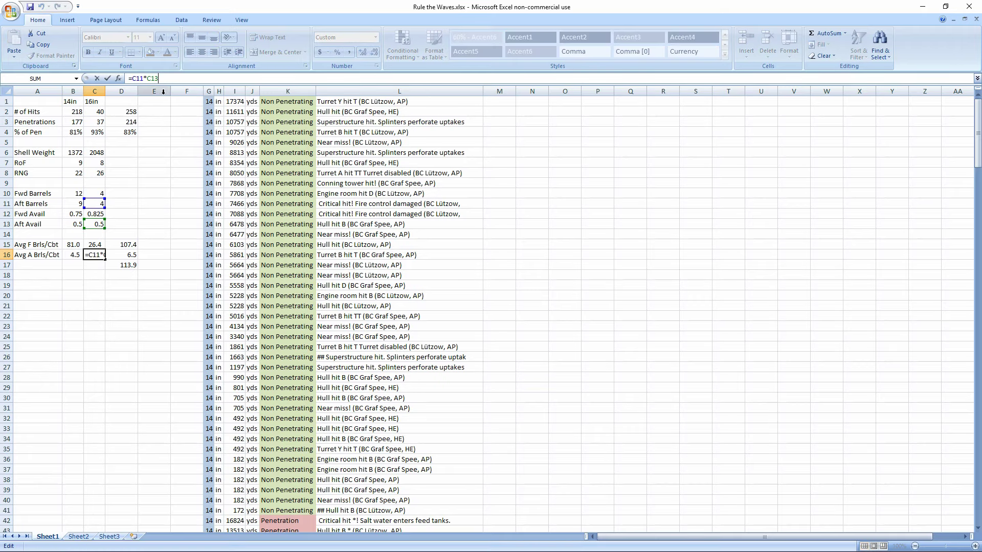
text(*)
click(103, 162)
key(Return)
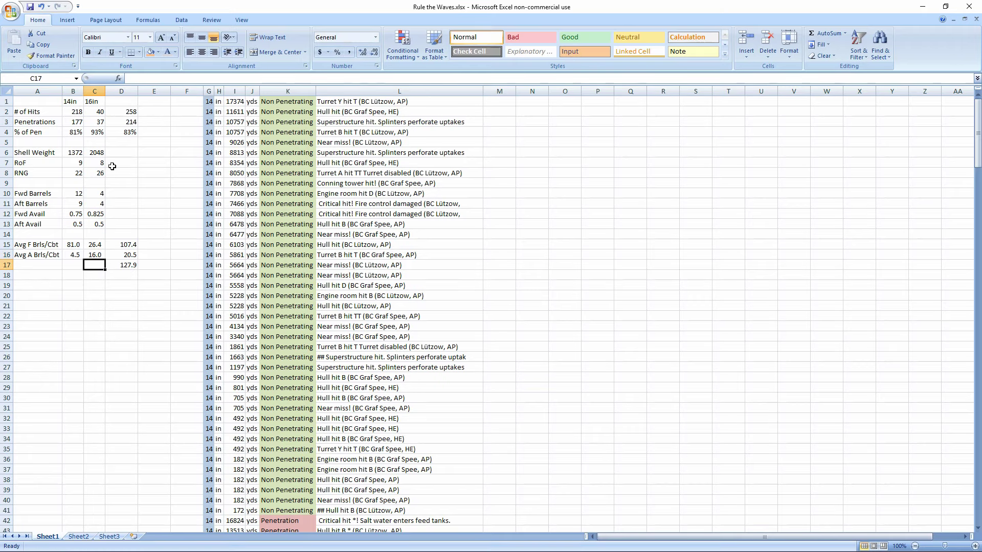
Copy the extended C16 formula to B16 for the 14in aft barrels.
key(Up)
key(ctrl+c)
click(72, 254)
key(ctrl+v)
key(Escape)
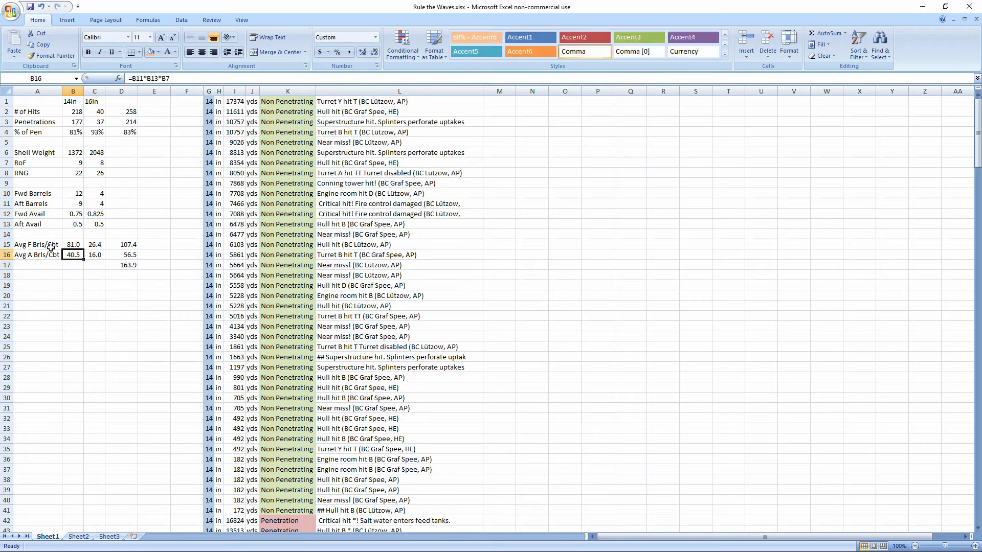
click(50, 246)
click(120, 266)
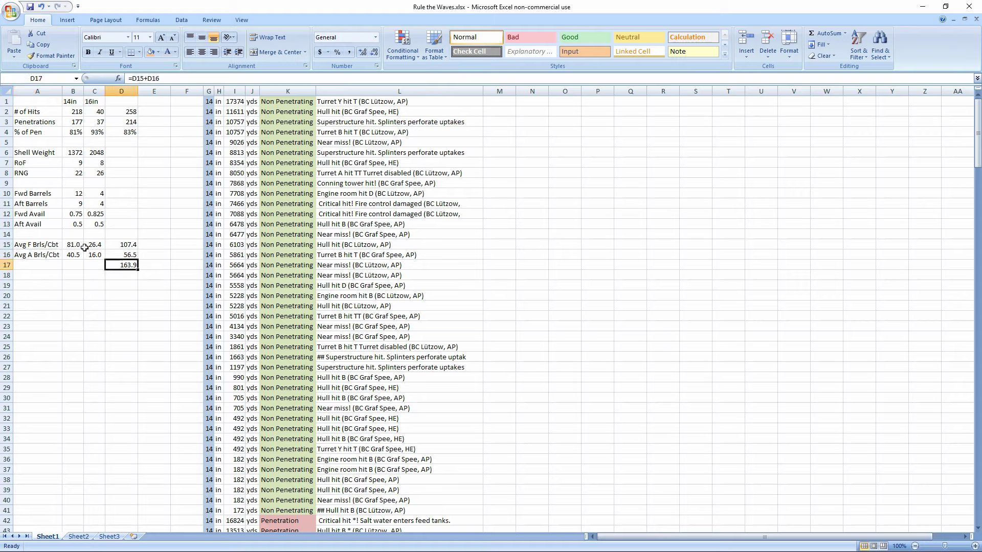
drag(35, 246, 35, 255)
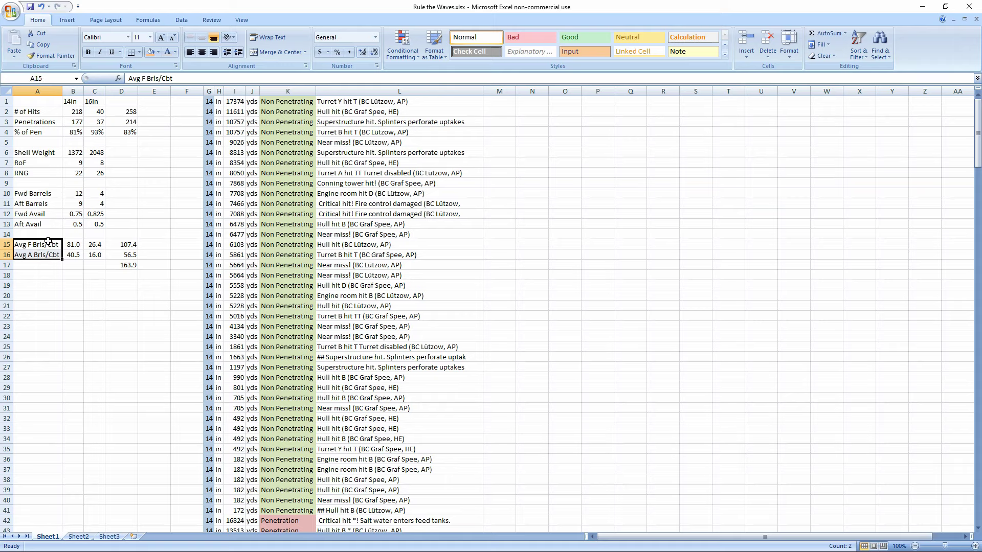
click(126, 266)
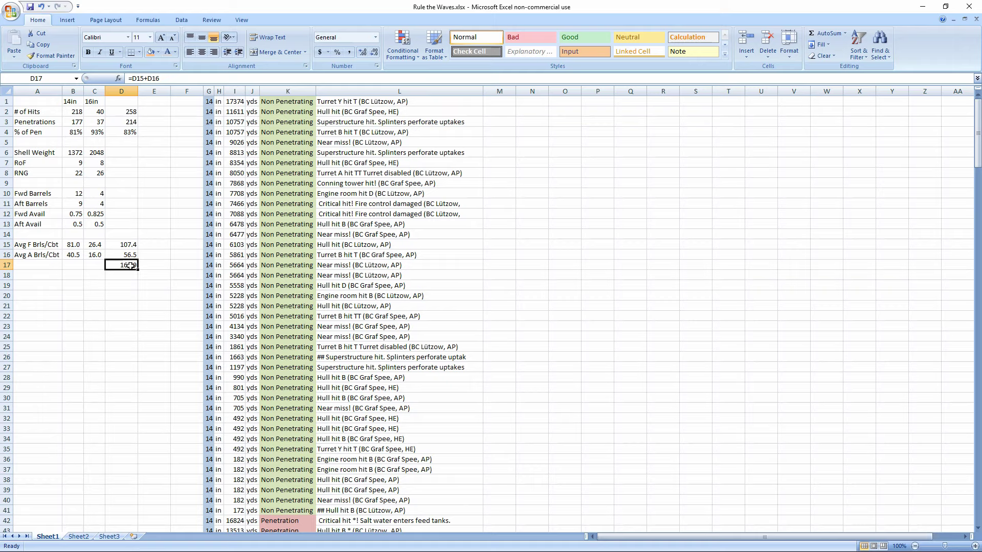
Label cell A19 as # of Hits.
click(45, 286)
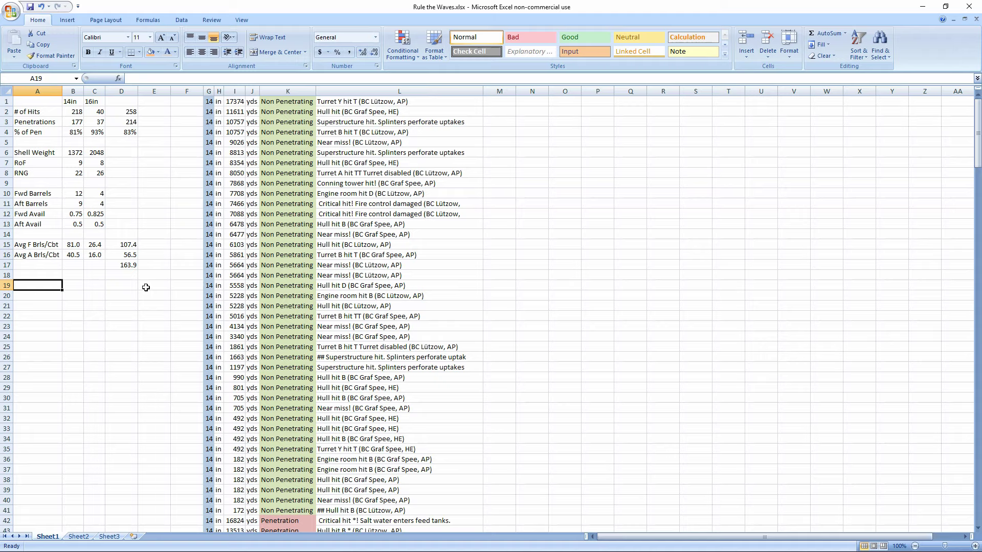
text(# of Hits)
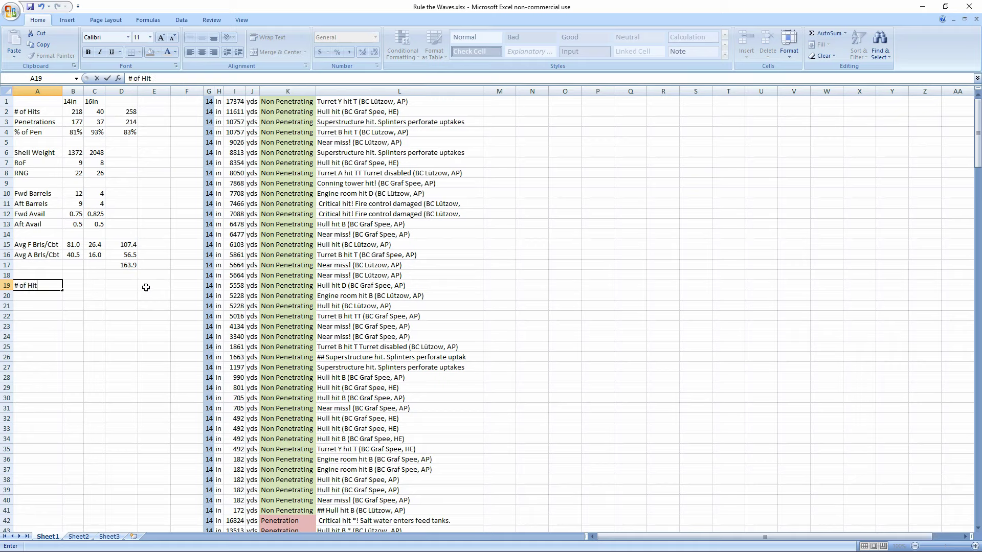
key(Return)
Calculate the 14in guns' share of all combat barrels in B19 with the formula =(B15+B16)/D17.
click(72, 285)
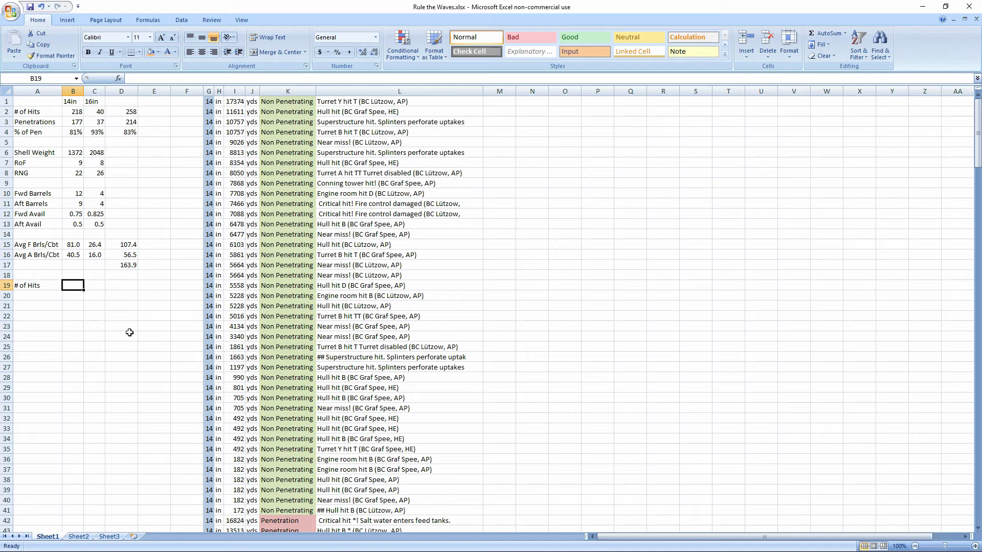
text(=)
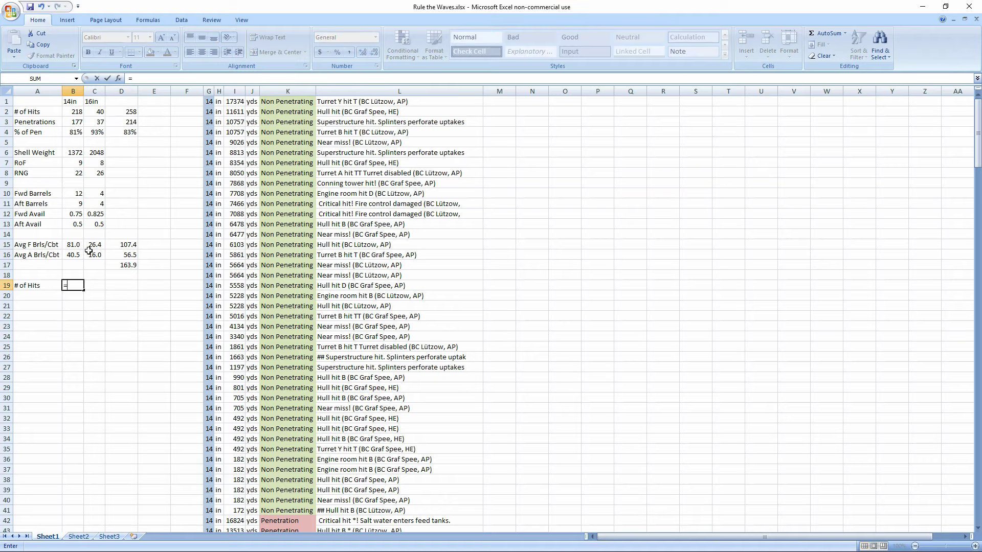
click(75, 246)
text(+)
click(73, 254)
click(133, 79)
text(()
key(BackSpace)
text(()
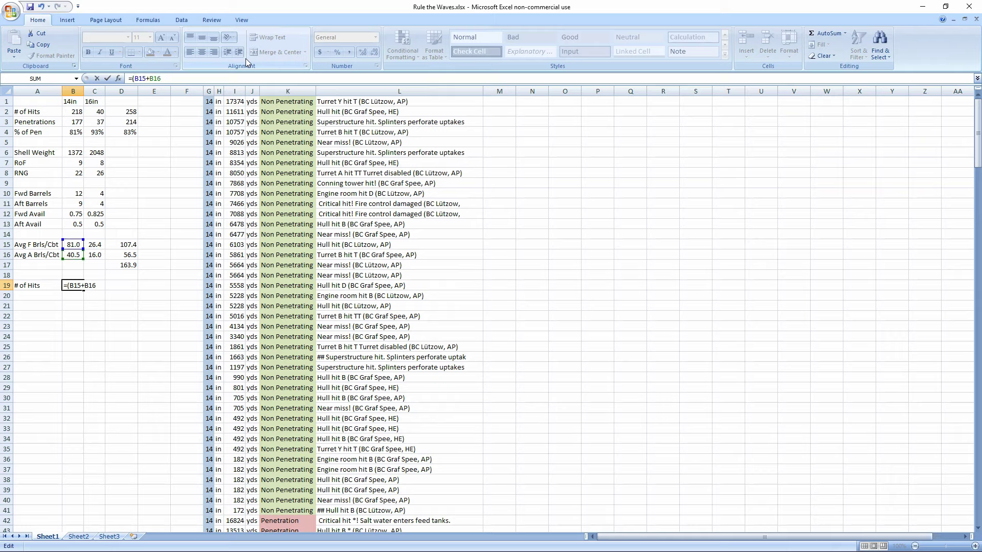
click(216, 75)
text()/)
click(125, 265)
key(Return)
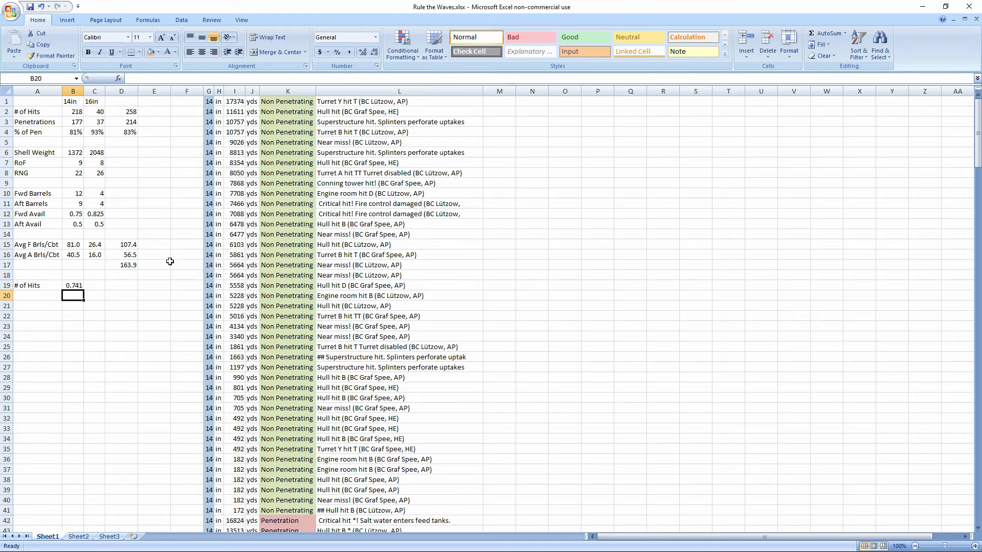
Multiply the B19 share by the combined number of hits, making it =(B15+B16)/D17*D2.
click(94, 284)
click(72, 285)
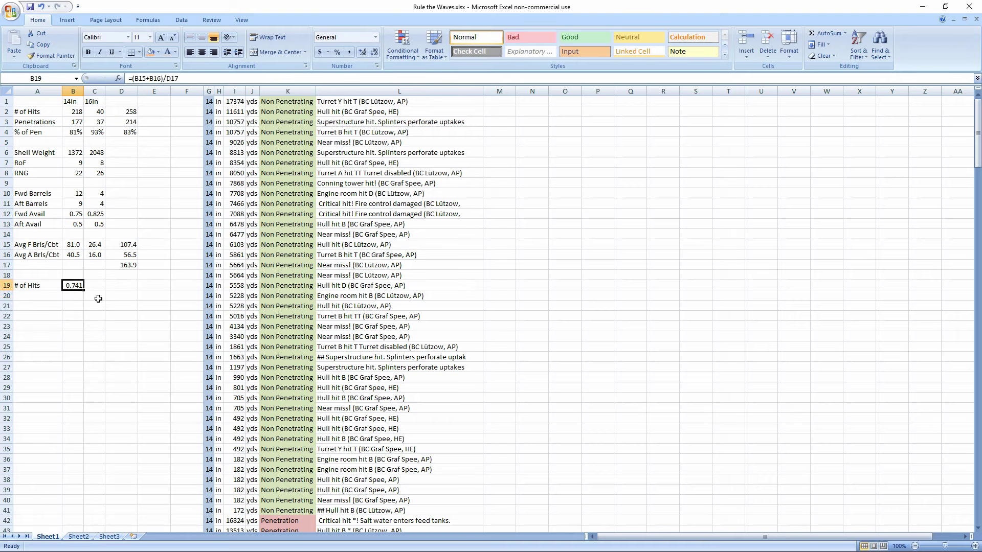
click(34, 285)
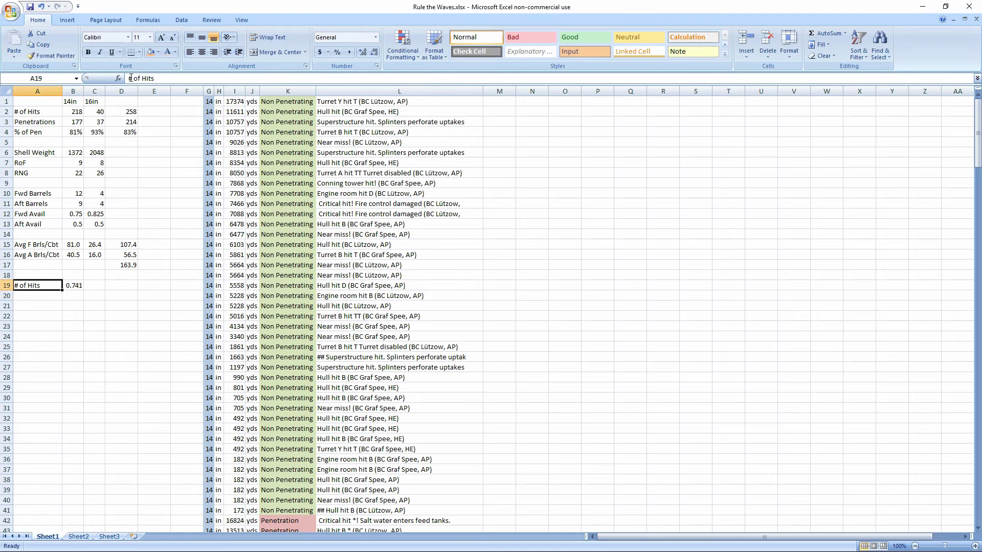
click(131, 78)
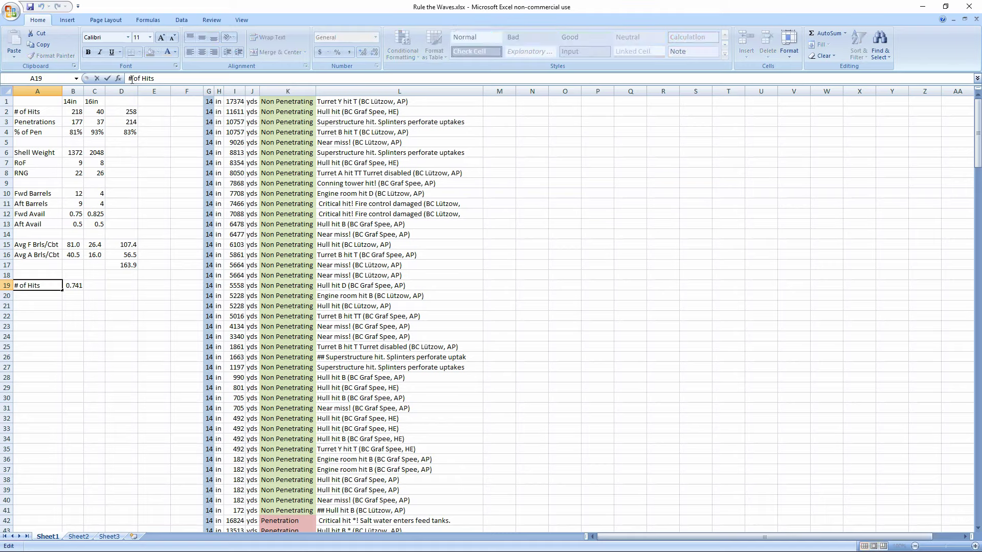
click(73, 284)
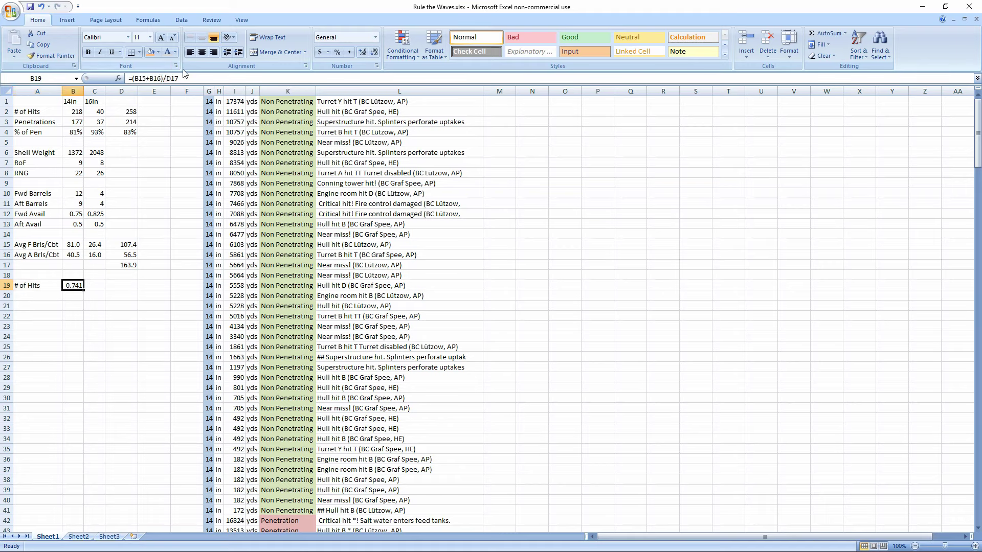
click(139, 80)
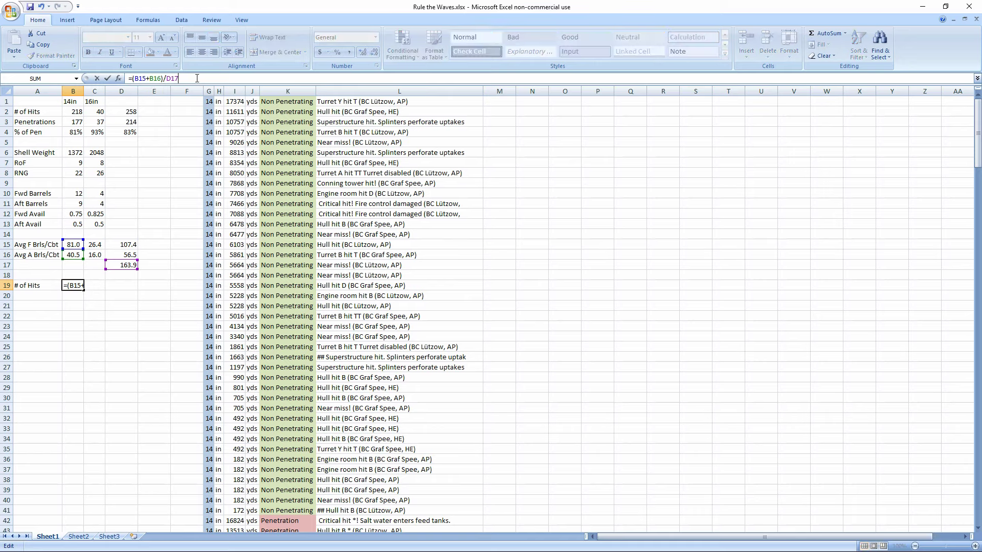
text(*)
click(132, 110)
key(Return)
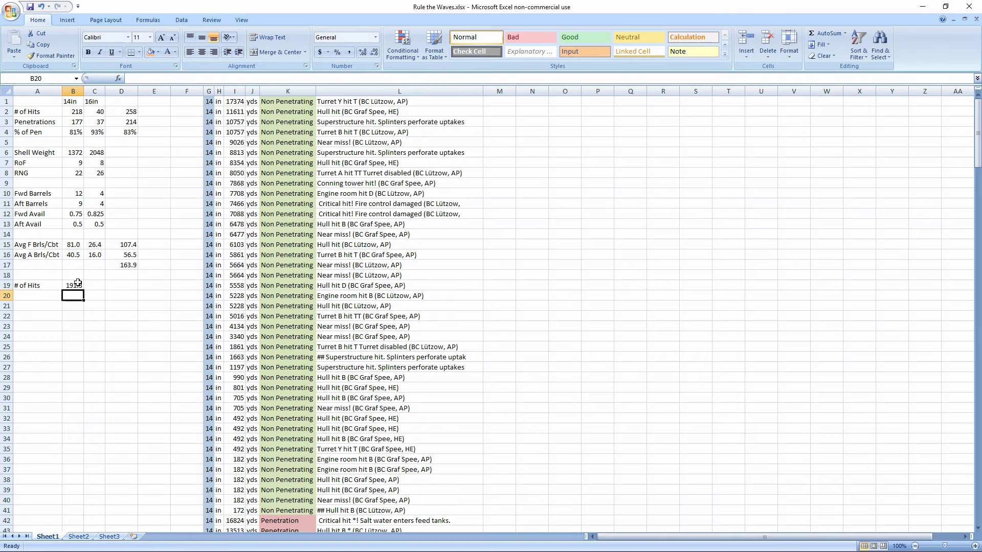
Copy the B19 formula text to C19 and adapt it to the 16in guns as =(C15+C16)/D17*D2.
click(52, 287)
click(73, 286)
drag(190, 78, 128, 79)
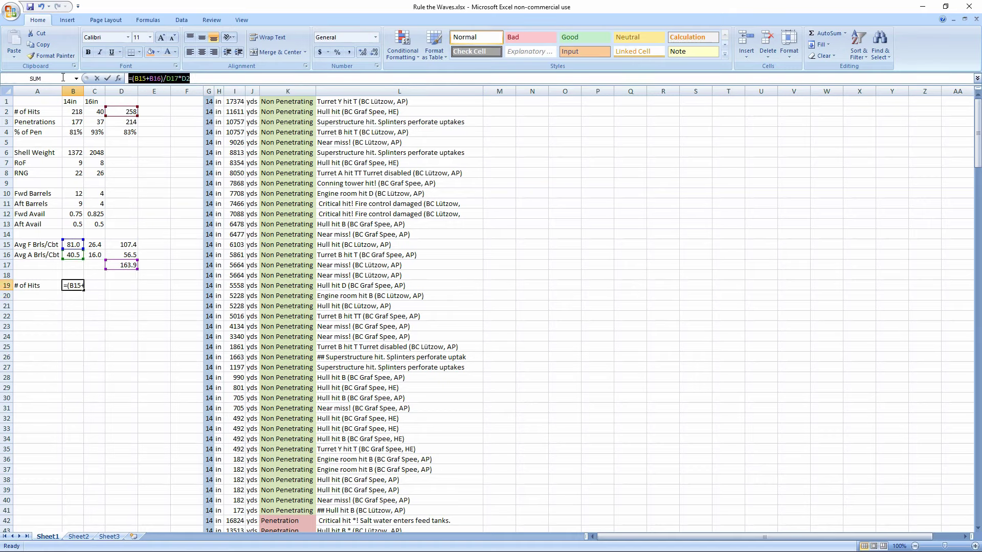
key(ctrl+c)
key(Tab)
key(F2)
key(ctrl+v)
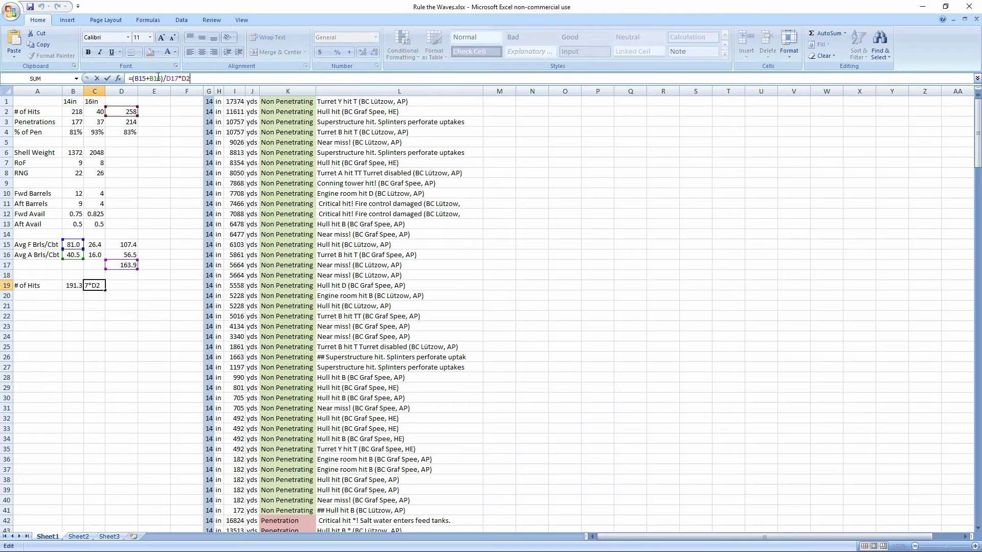
mouse_move(146, 78)
mouse_down()
mouse_move(133, 79)
mouse_move(148, 80)
mouse_up()
text(C15+C)
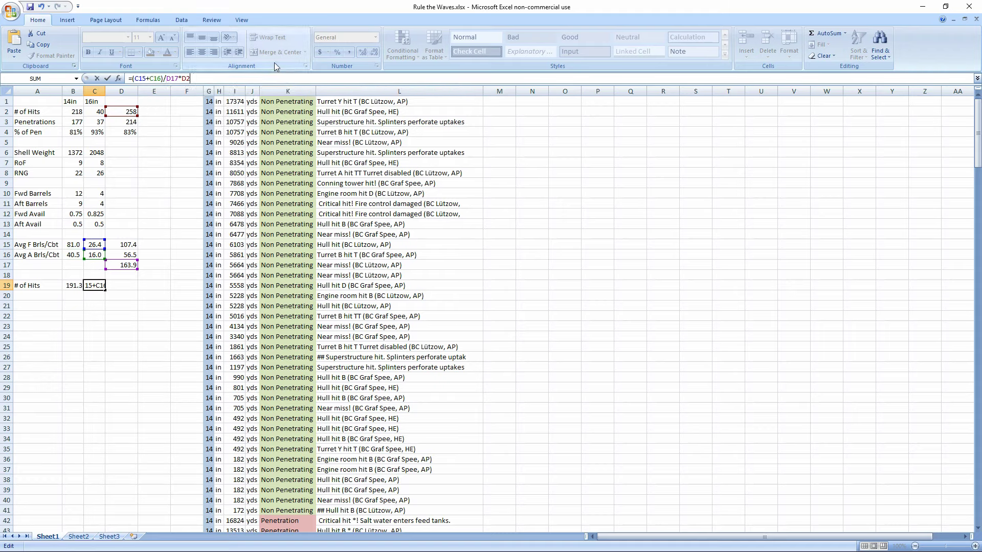
key(Return)
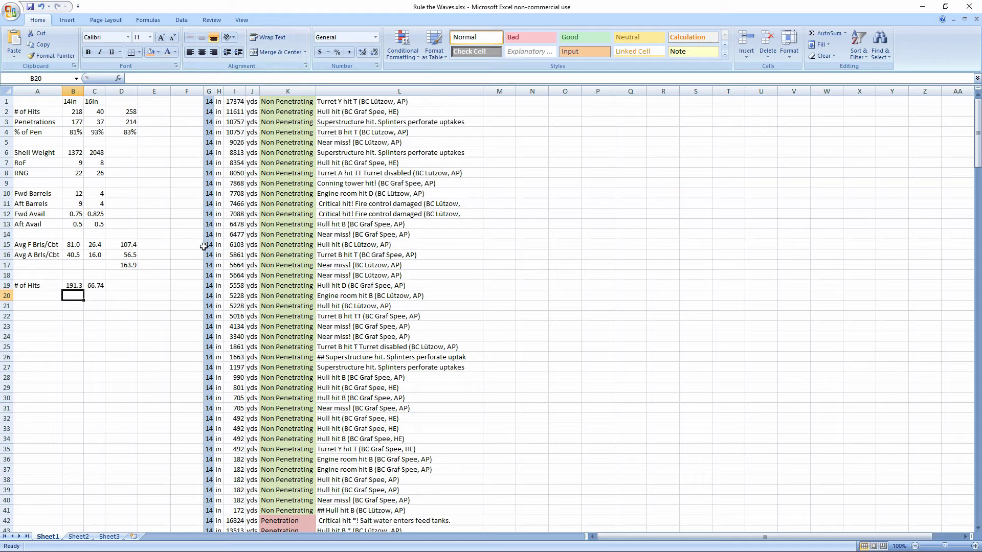
Format B19:C19 to one decimal place and fit columns B and C to their contents.
drag(75, 284, 96, 284)
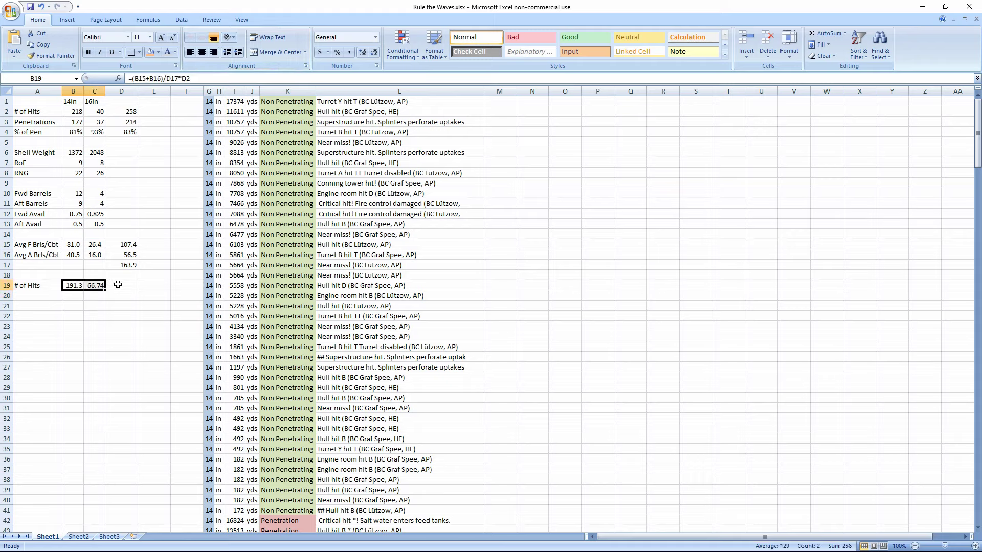
click(364, 52)
click(77, 91)
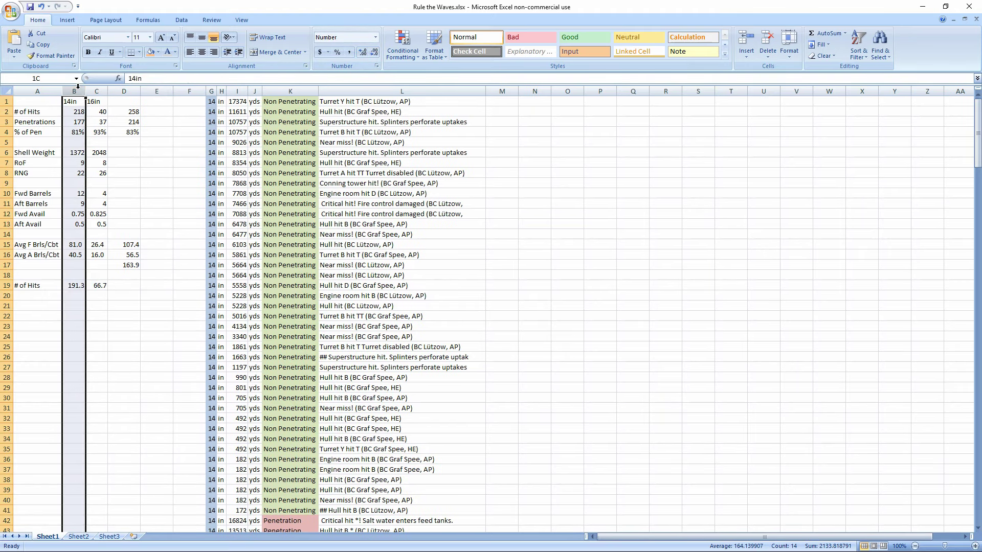
drag(77, 91, 96, 91)
double_click(85, 91)
click(73, 327)
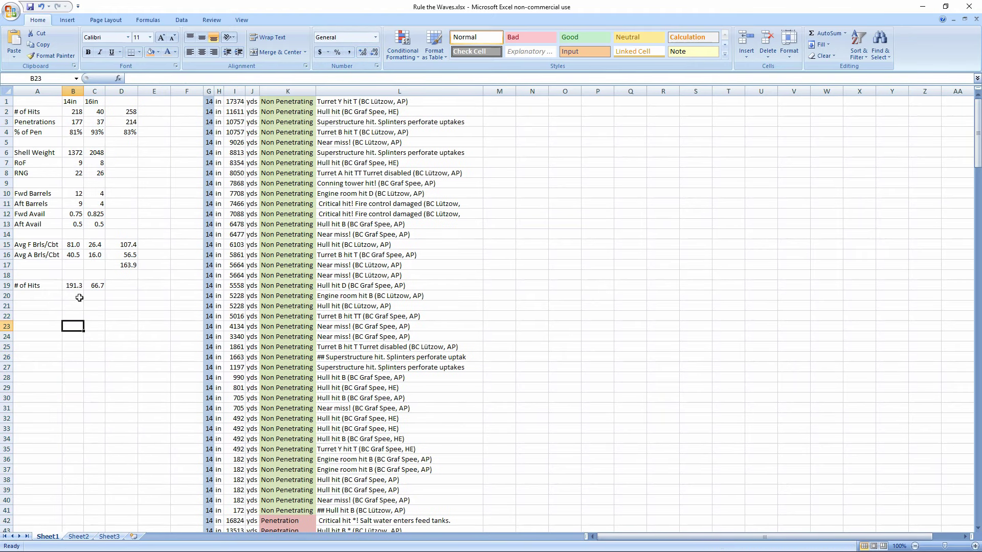
Compare the calculated hits in B19 and C19 with the counted hits in B2 and C2.
click(74, 285)
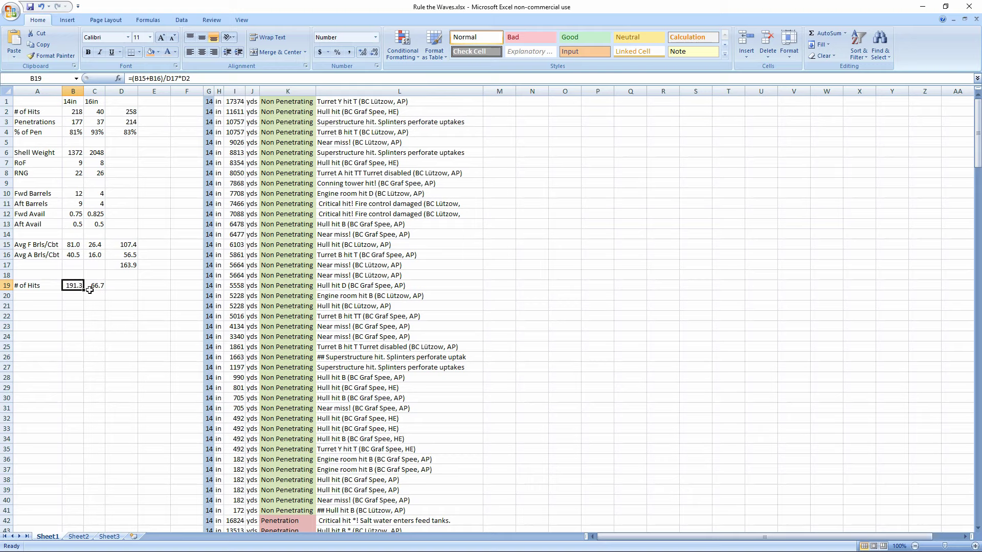
click(90, 287)
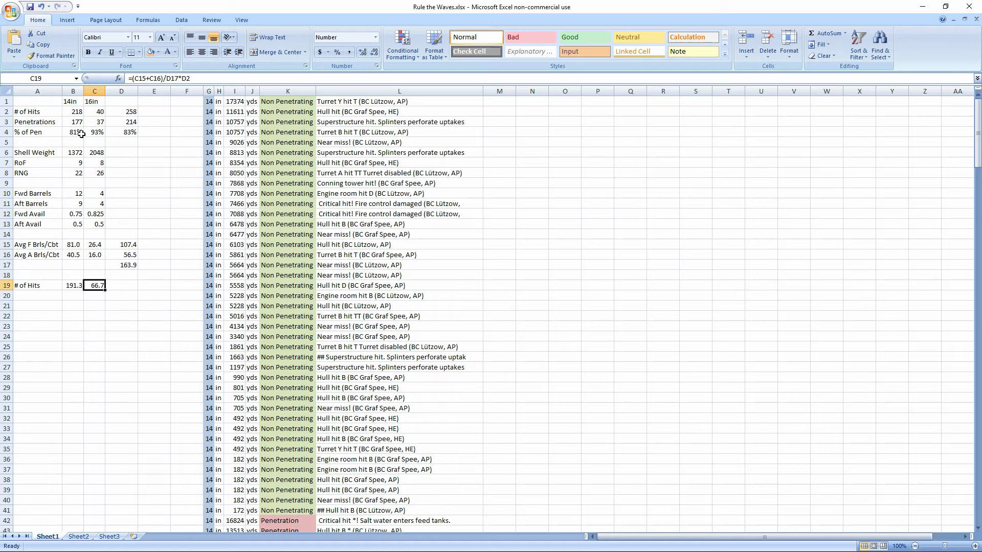
click(75, 113)
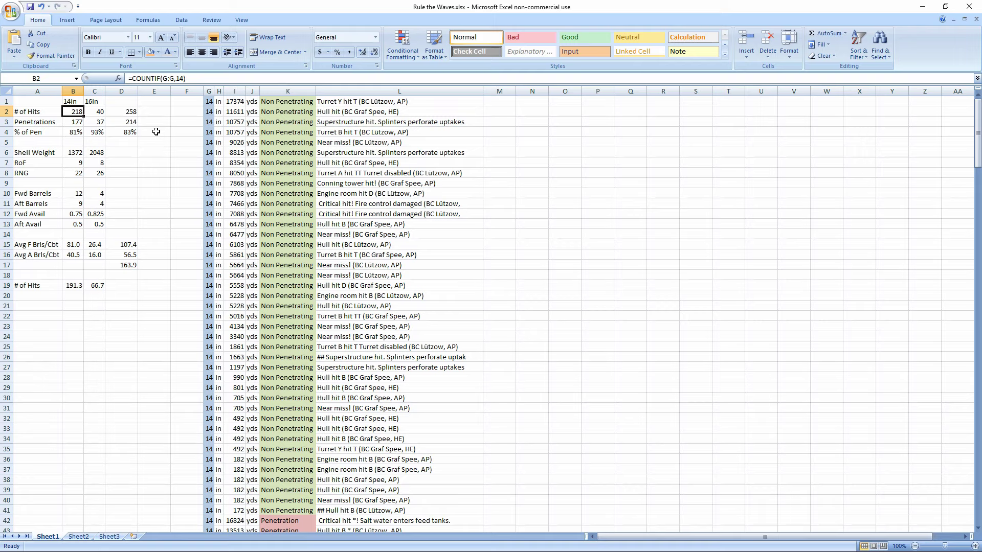
click(93, 111)
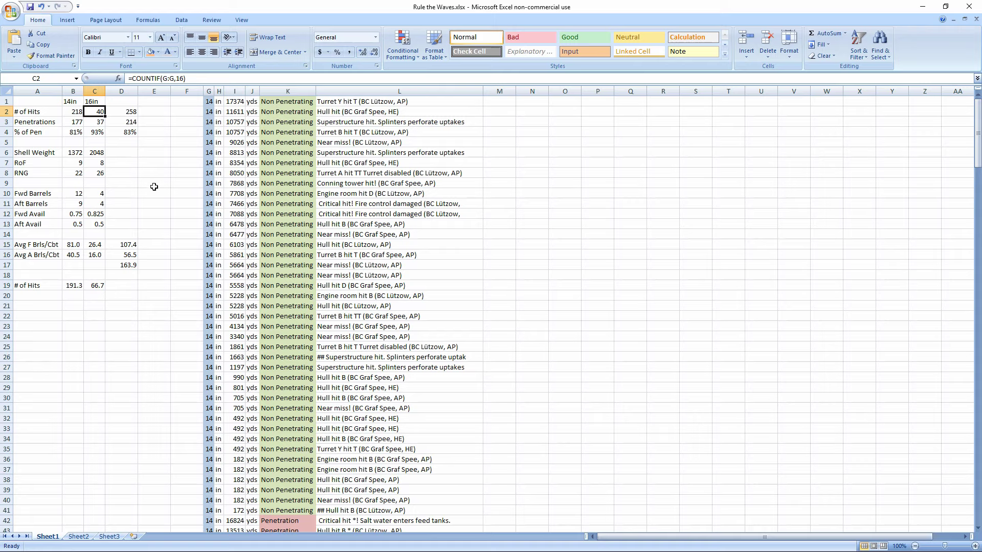
click(151, 190)
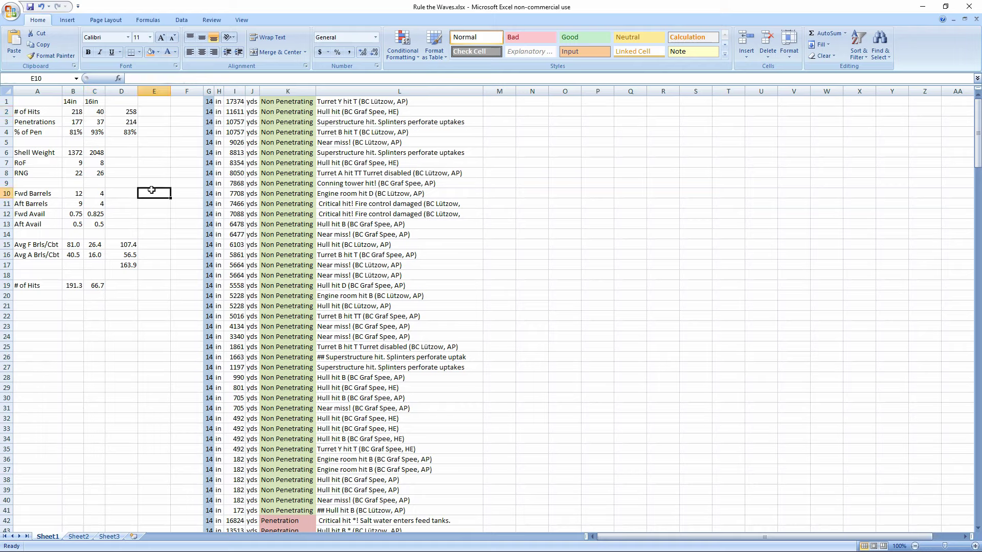
click(98, 112)
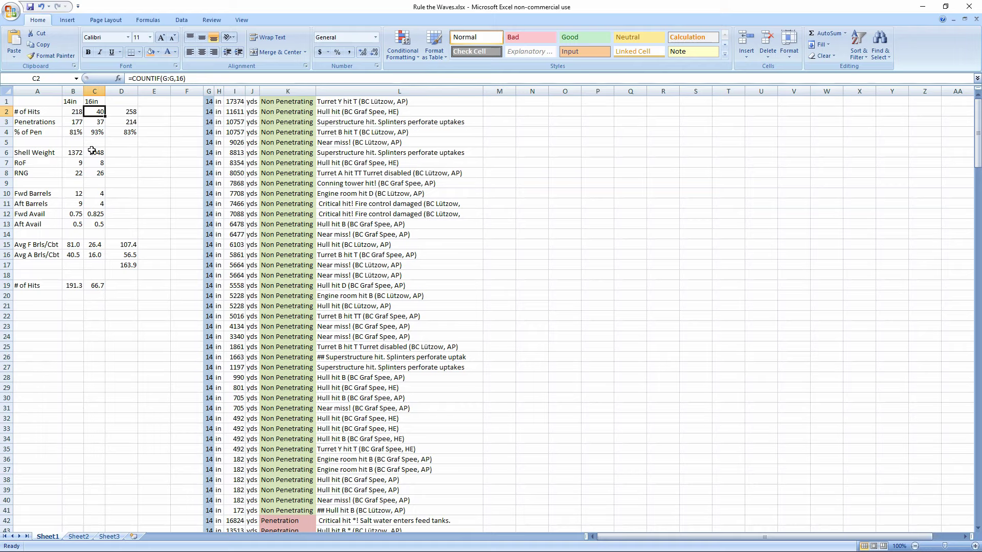
Remove the 1.1 multiplier from the 16in forward availability in C12, leaving 0.75.
click(95, 214)
click(228, 78)
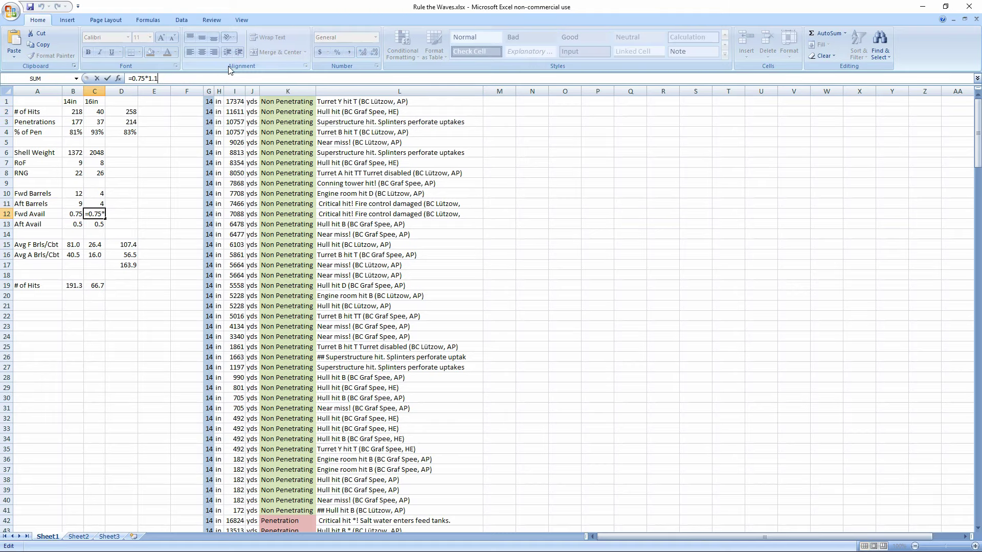
key(BackSpace)
key(BackSpace)
key(BackSpace)
key(Return)
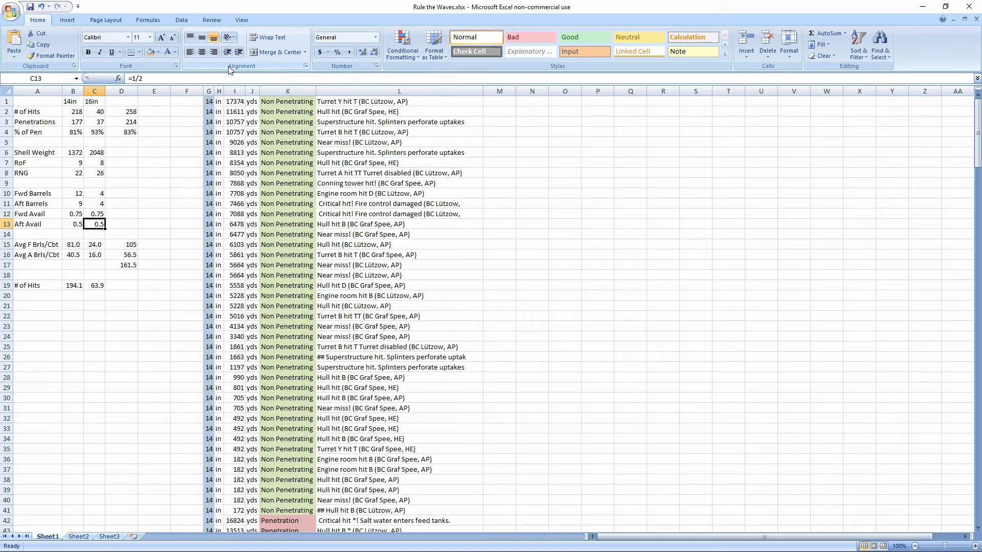
Review the calculated 16in hits in C19 and the 16in penetration percentage in C4.
click(96, 286)
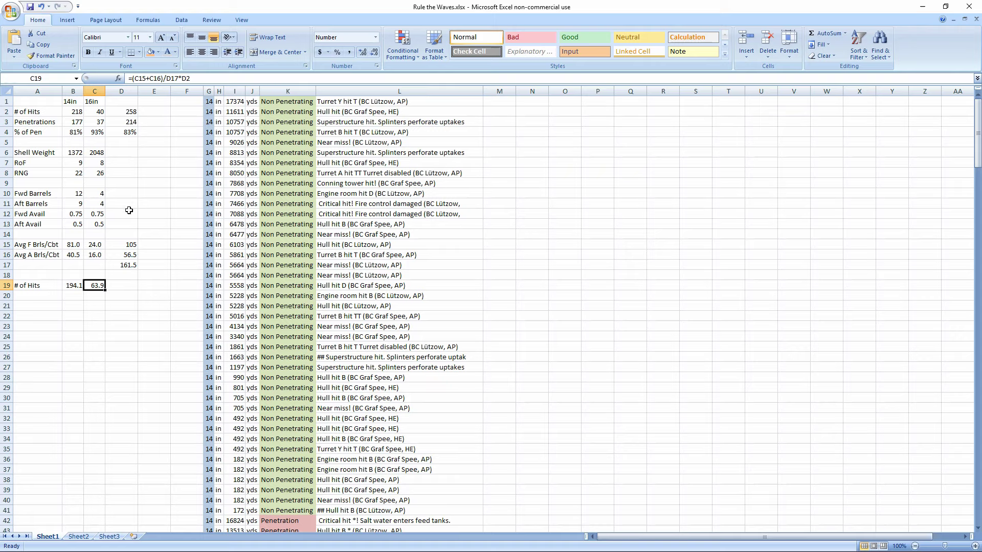
click(55, 295)
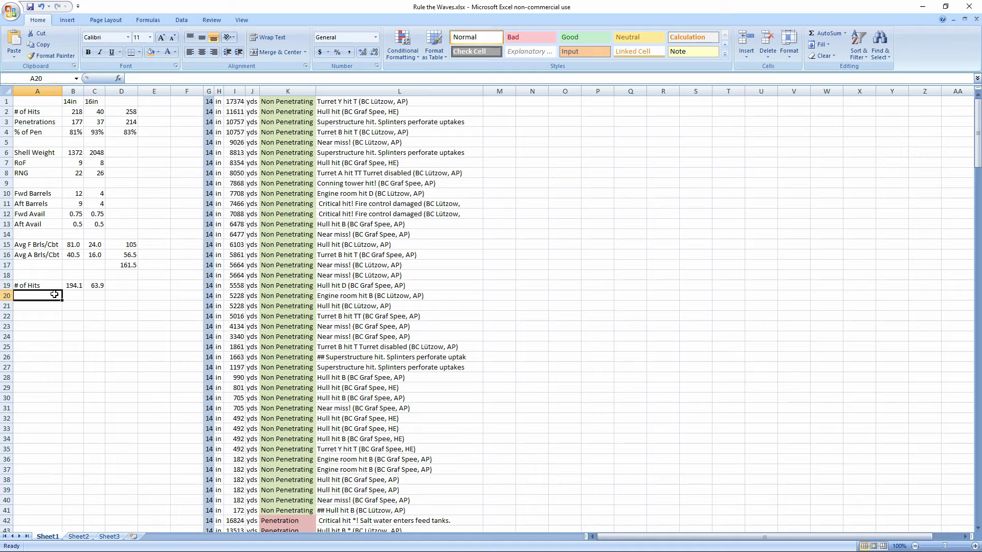
click(95, 133)
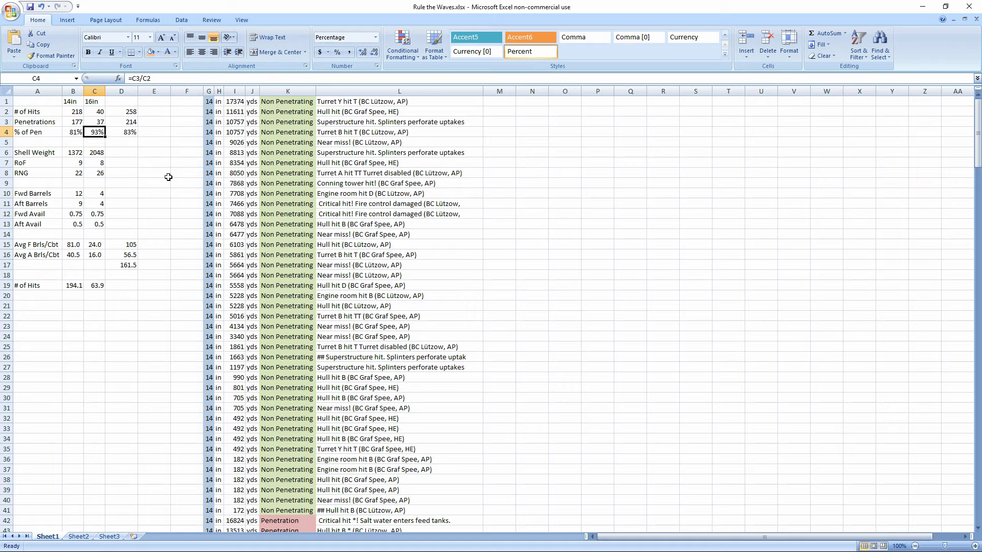
click(75, 307)
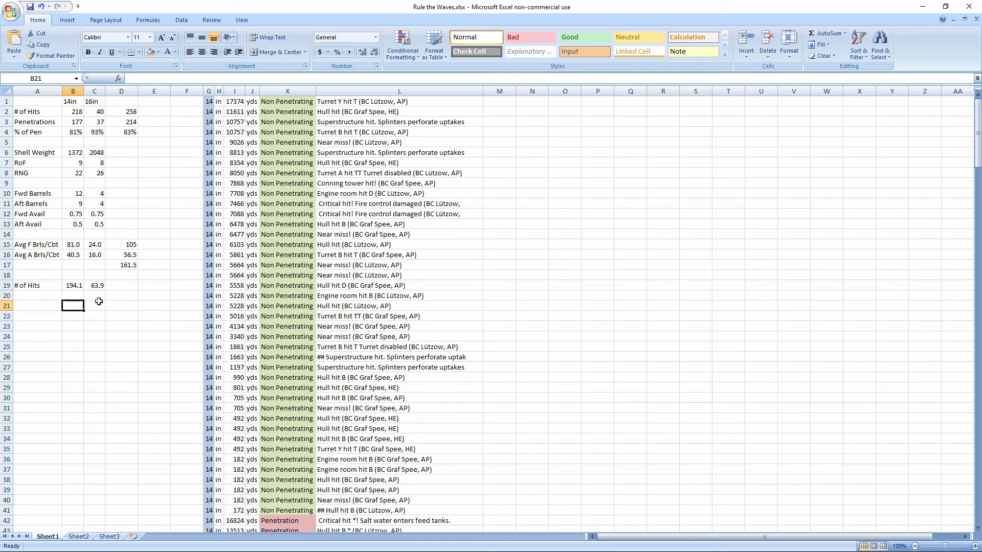
Copy the Avg F Brls/Cbt and Avg A Brls/Cbt labels from A15:A16 to A21:A22.
click(51, 307)
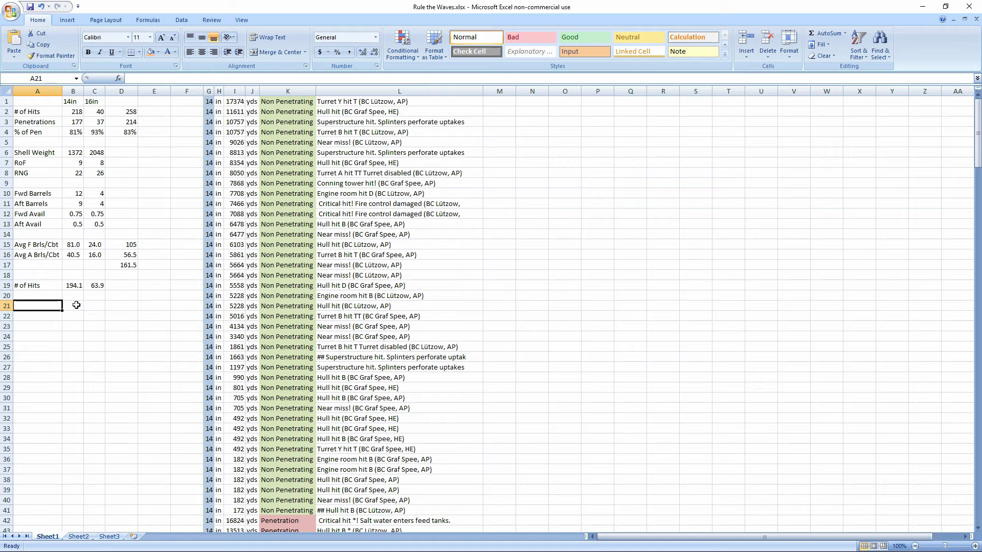
click(72, 305)
drag(40, 217, 98, 224)
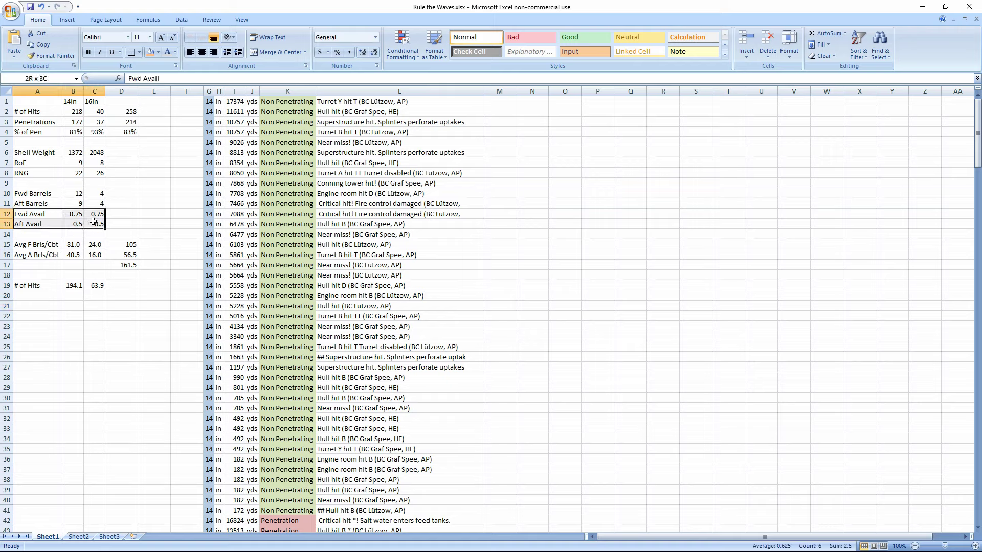
click(43, 306)
drag(41, 246, 50, 259)
key(ctrl+c)
click(36, 305)
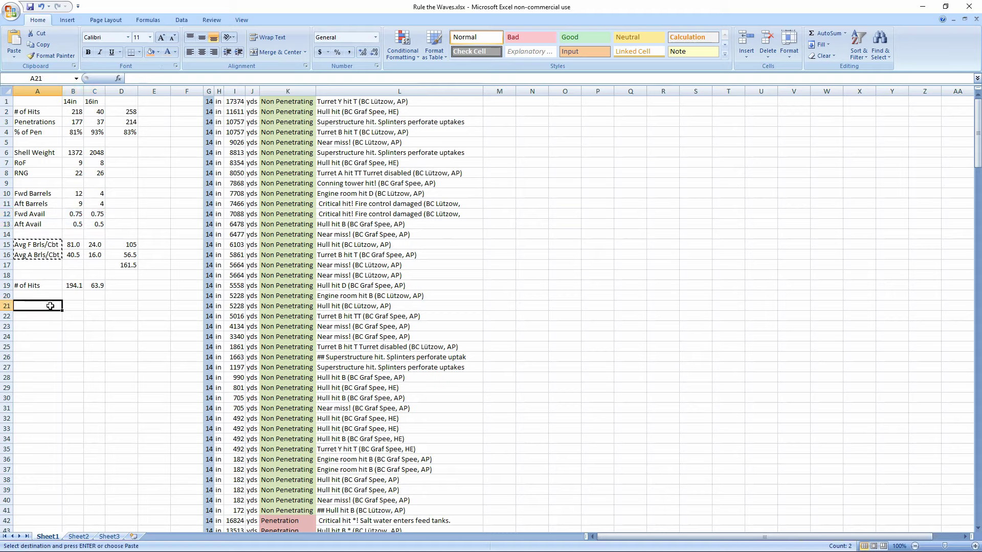
key(ctrl+v)
key(Escape)
Calculate the average 14in forward barrels without rate of fire in B21 as =B10*B12.
click(73, 246)
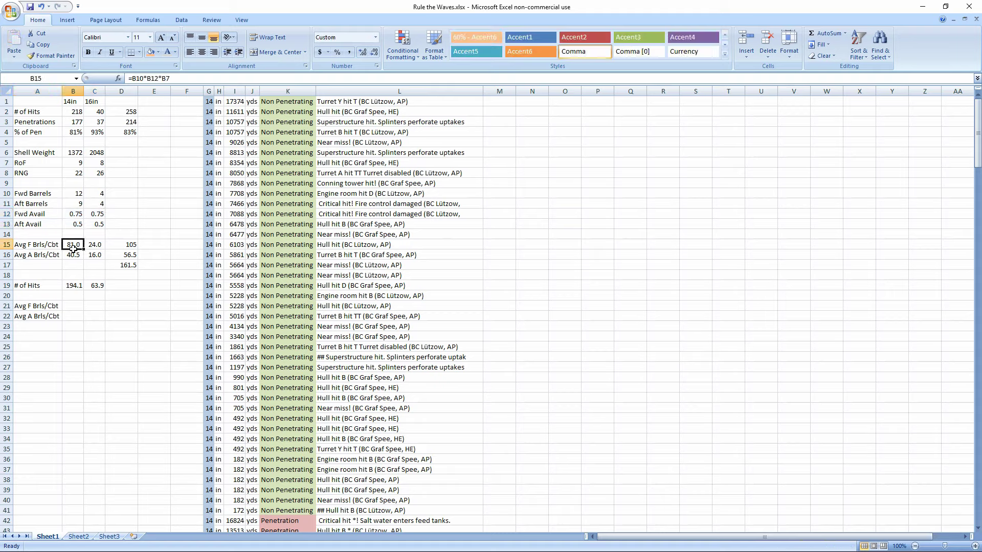
click(73, 306)
text(=)
click(74, 194)
text(*)
click(77, 214)
key(Return)
Copy the B21 formula across B21:C22 for both calibers' forward and aft barrels.
click(76, 306)
key(ctrl+c)
drag(76, 306, 106, 317)
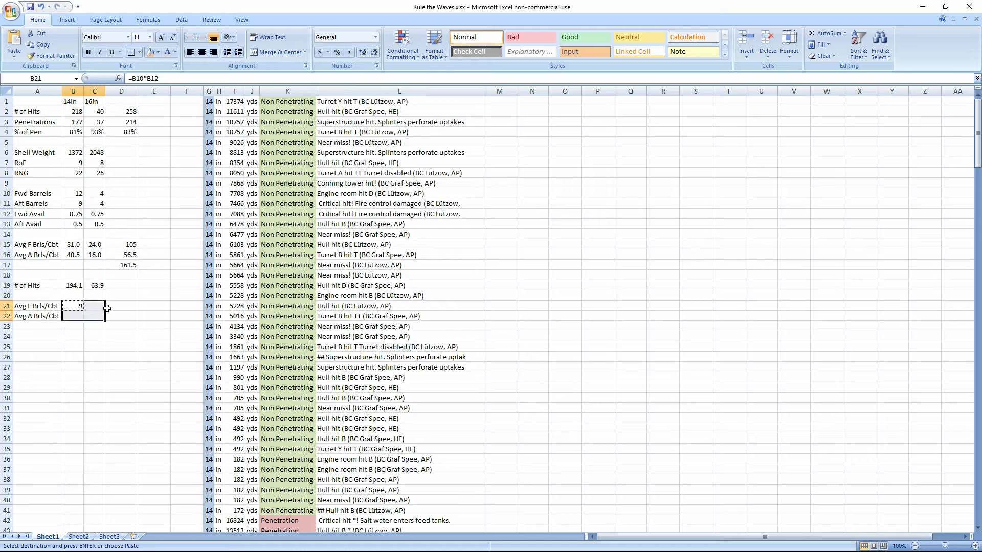
key(ctrl+v)
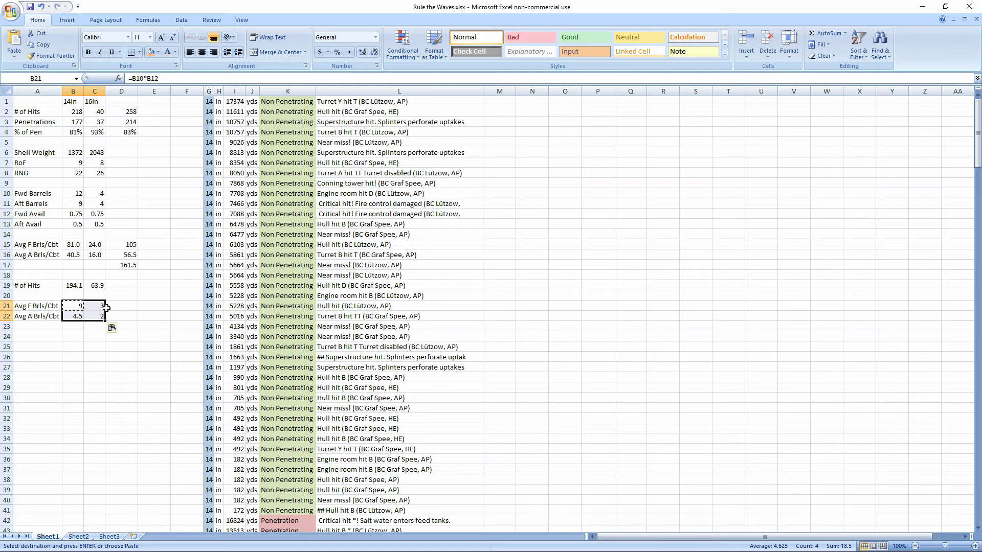
Total the average 14in forward and aft barrels in B23 with the formula =B21+B22.
key(Escape)
click(119, 315)
click(76, 323)
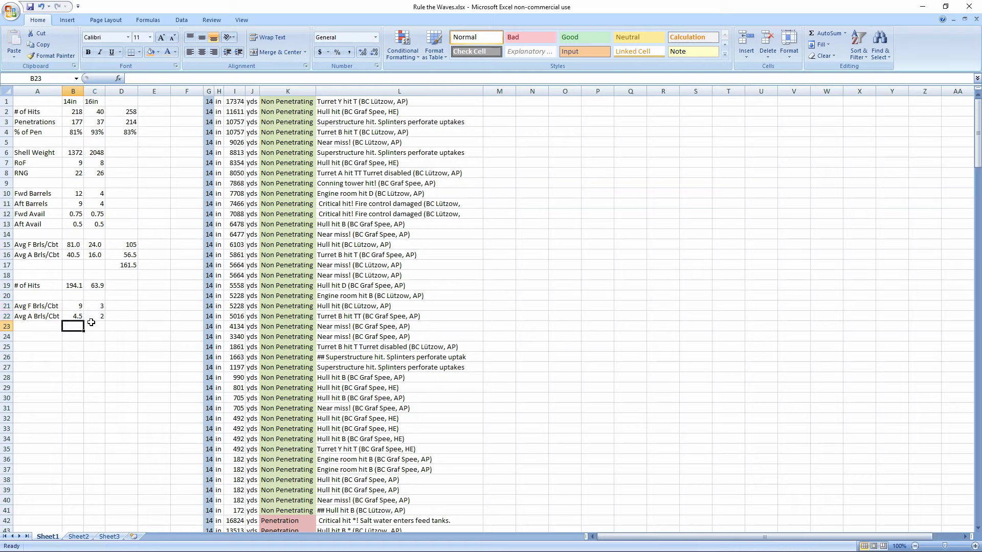
text(=)
drag(77, 306, 77, 317)
key(Return)
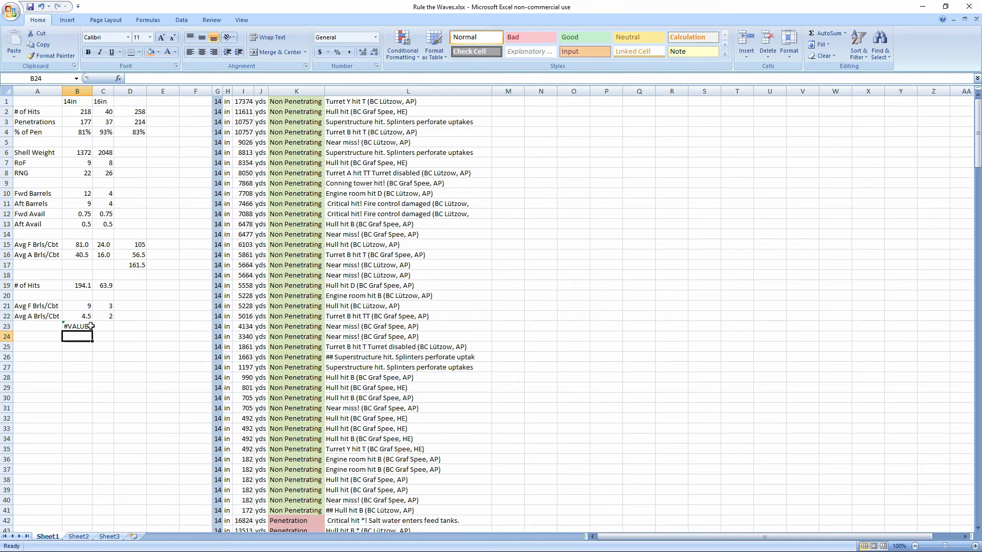
click(83, 317)
click(81, 327)
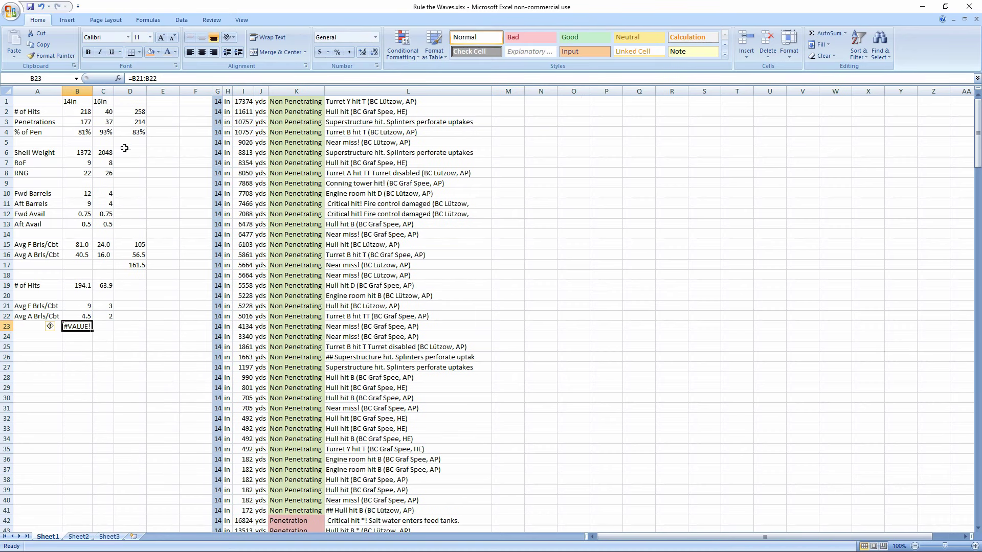
click(148, 78)
key(BackSpace)
text(+)
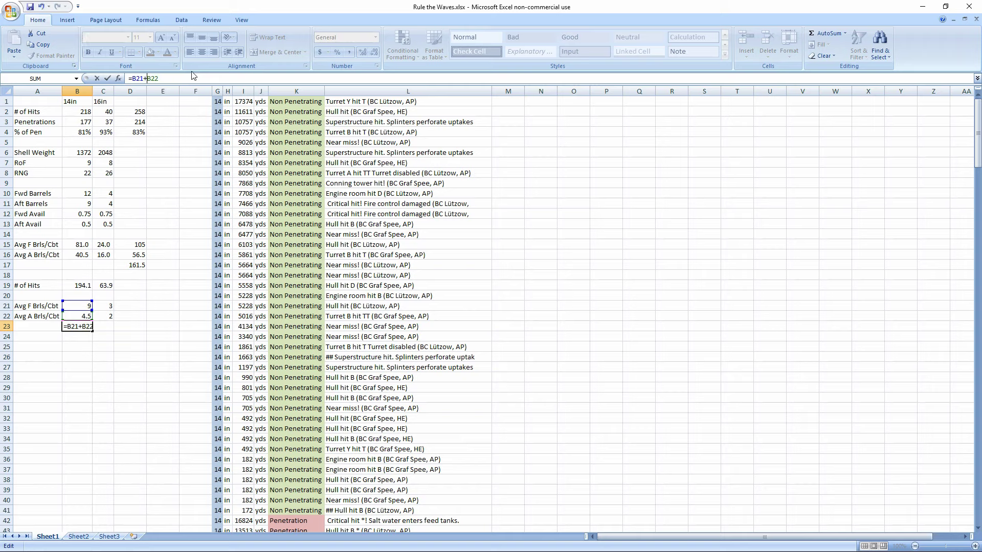
key(Return)
Fill the B23 barrel total across to C23 for the 16in guns.
click(84, 327)
drag(92, 330, 130, 345)
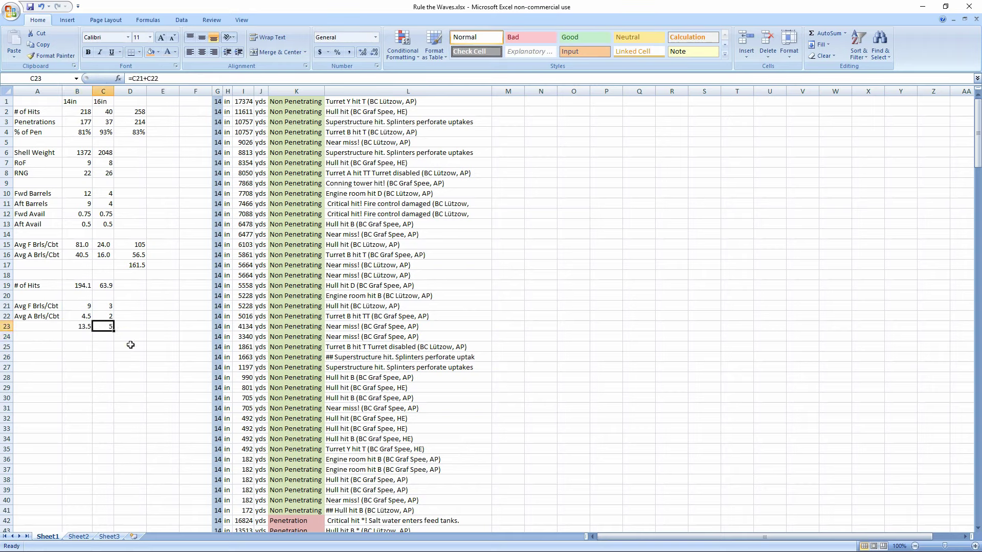
click(45, 325)
click(119, 329)
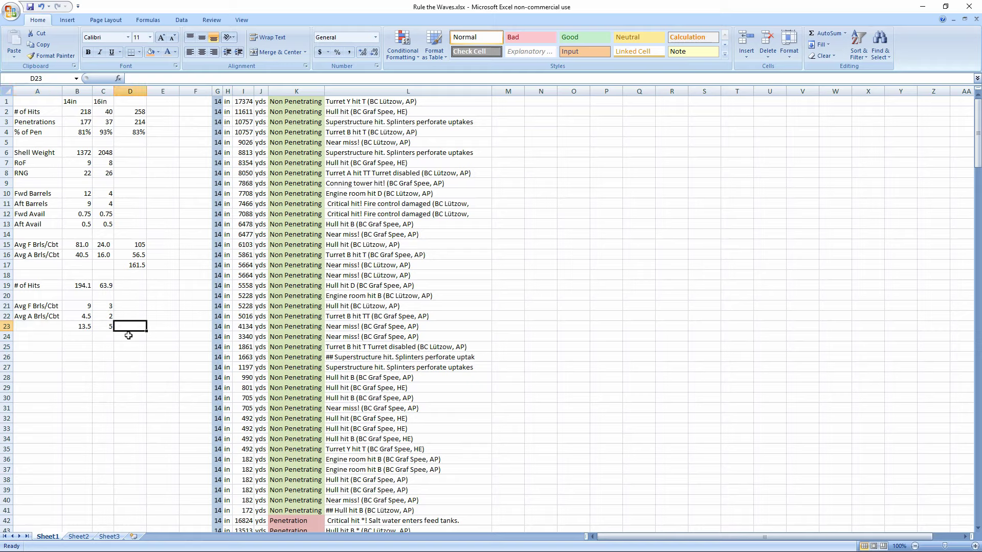
click(88, 335)
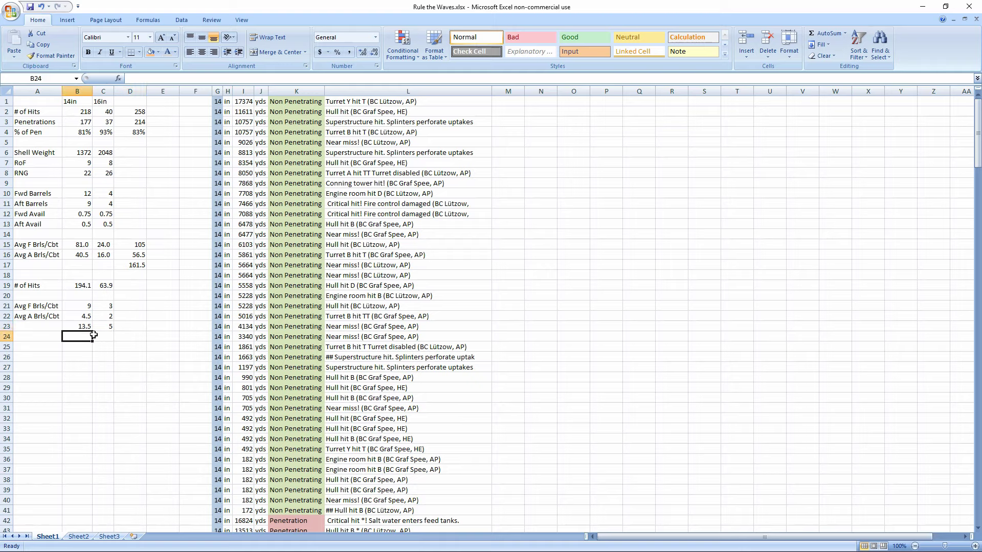
click(84, 328)
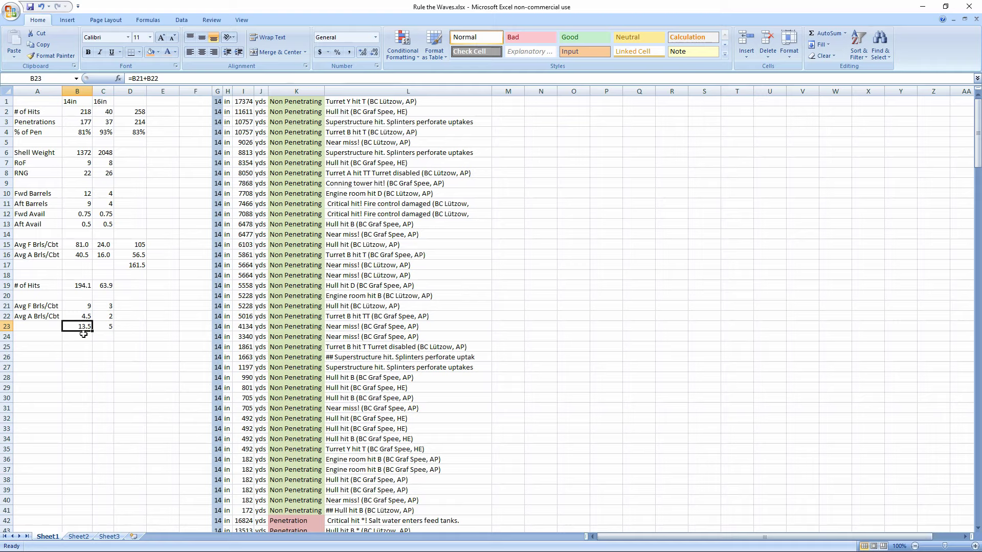
Enter the row label "Hits / brl" in A25.
click(83, 338)
click(39, 349)
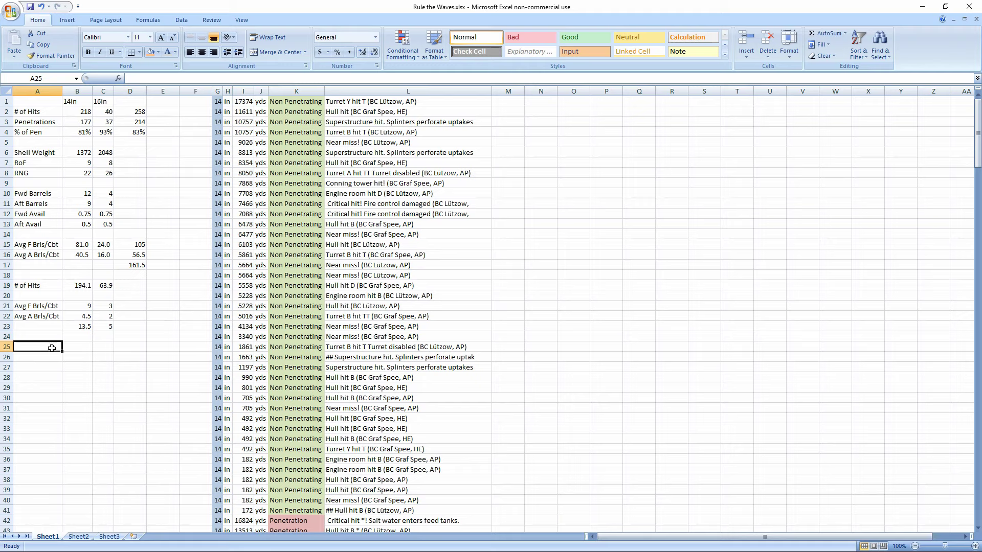
text(#)
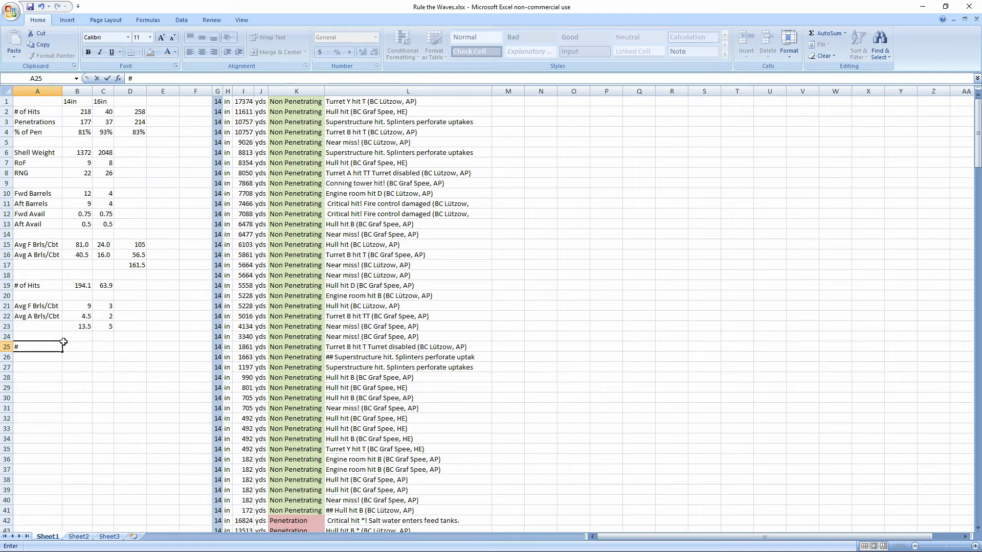
text(its / brl)
key(Return)
Calculate the 14in hits per average available barrel in B25 as =B2/B23.
click(72, 346)
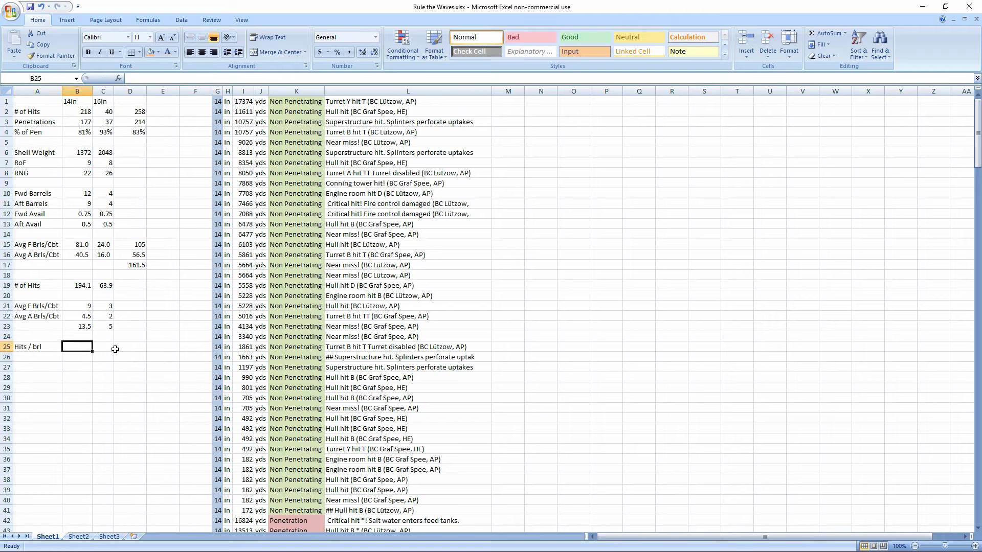
text(=)
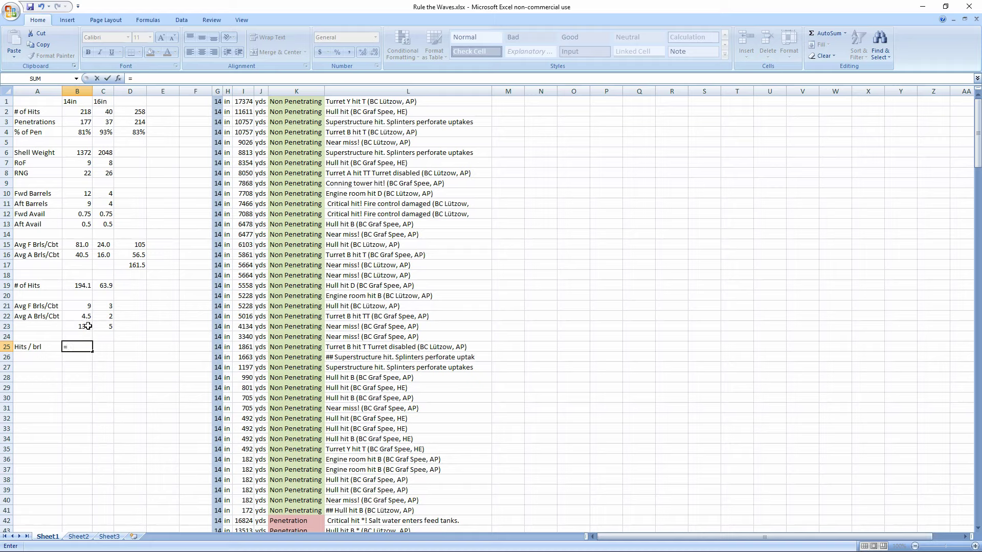
click(78, 111)
text(/)
click(80, 326)
key(Return)
Copy the hits-per-barrel formula from B25 to C25 for the 16in guns.
click(81, 347)
key(ctrl+c)
click(103, 347)
key(ctrl+v)
key(Escape)
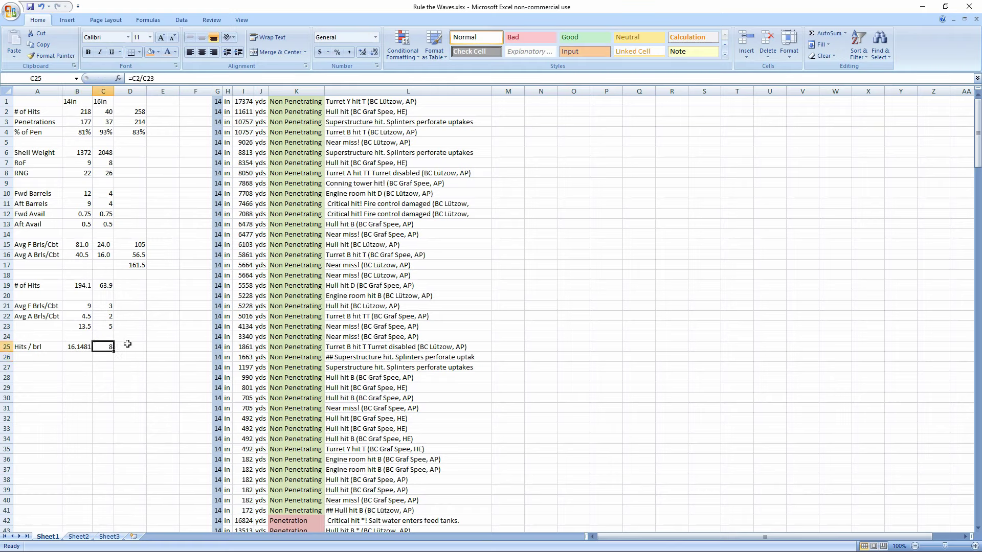
click(81, 347)
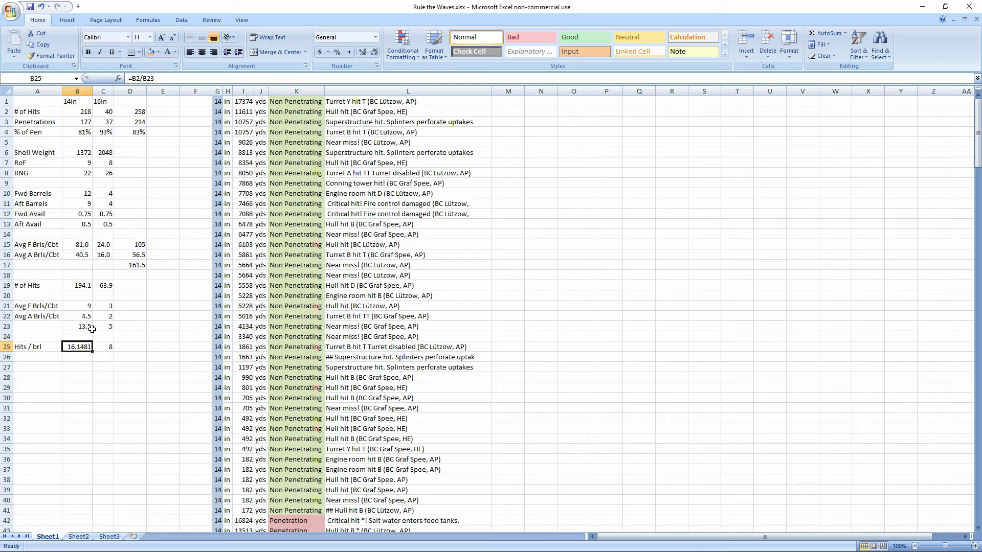
Change the label in A25 to "Hits / brl adj".
drag(28, 347, 103, 346)
click(32, 346)
click(143, 79)
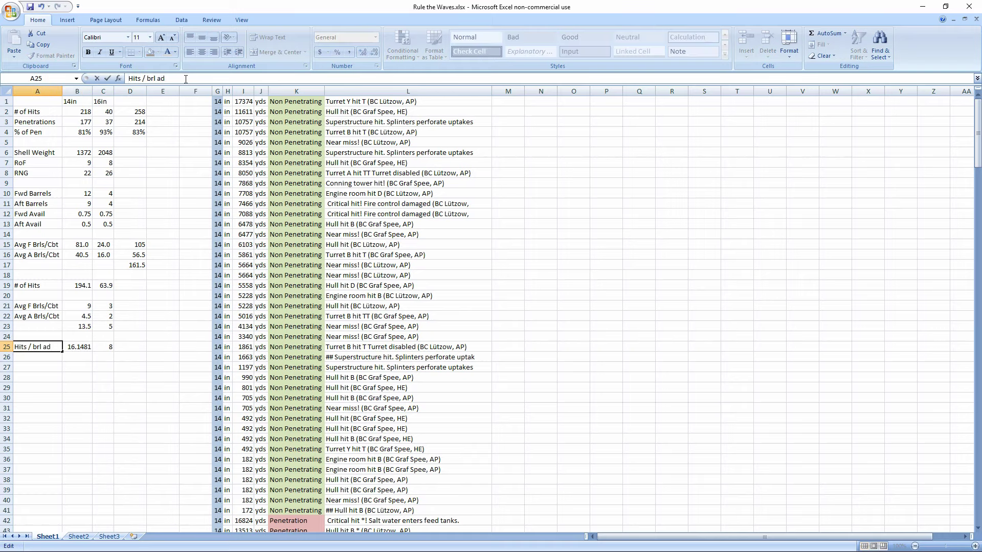
key(Return)
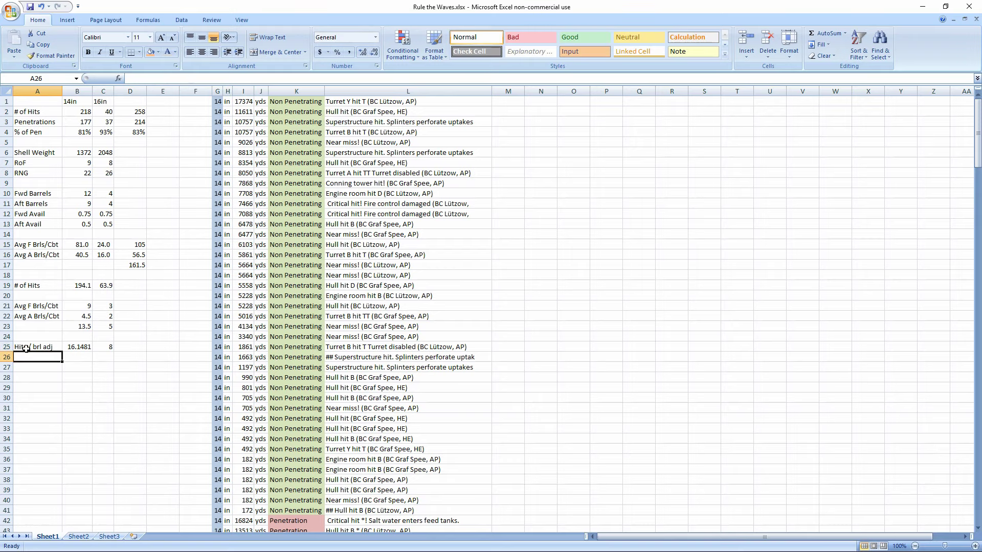
Insert blank cells at A25:C25, shifting the adjusted hits-per-barrel row down.
drag(31, 348, 100, 347)
right_click(102, 347)
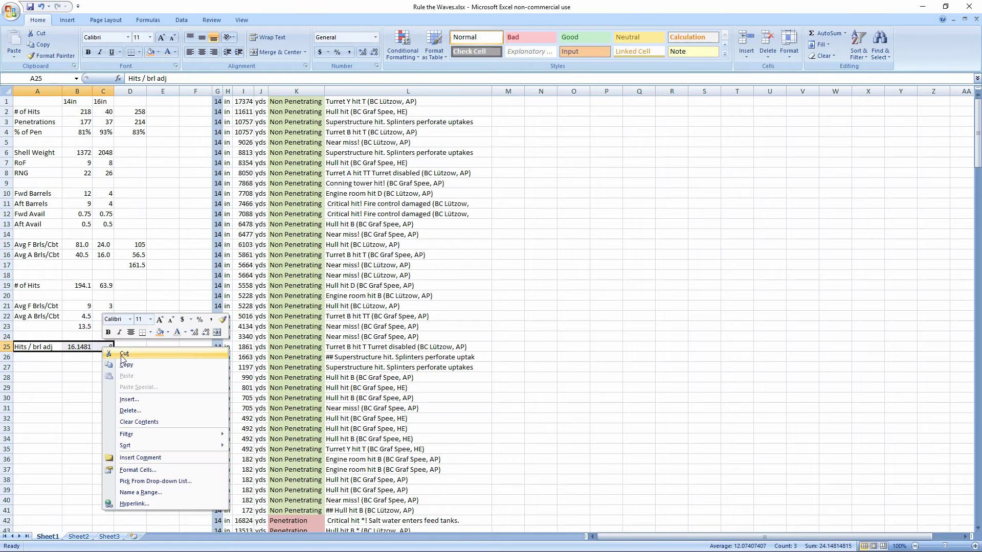
click(131, 398)
click(108, 423)
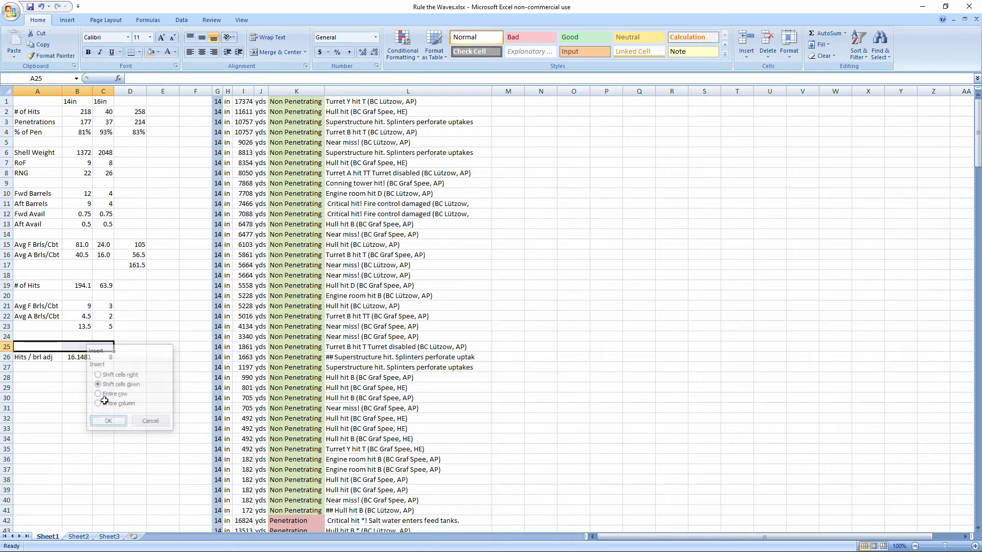
Label the blank row in A25 as "Hits / brl raw".
click(30, 345)
text(H)
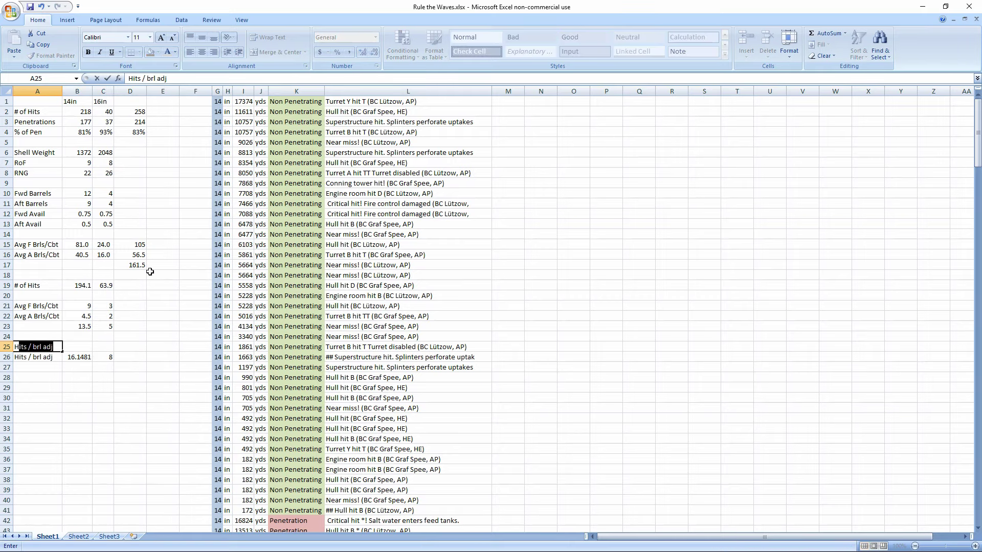
text(its / brl raw)
key(Return)
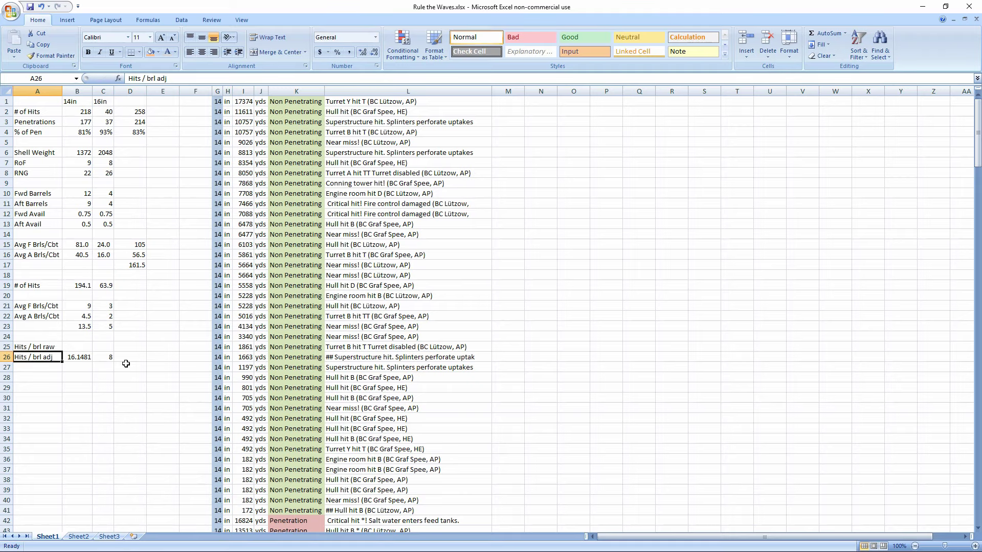
Calculate the raw 14in hits per barrel in B25 as =B2/(B10+B11), accepting the closing parenthesis correction.
click(81, 343)
text(=)
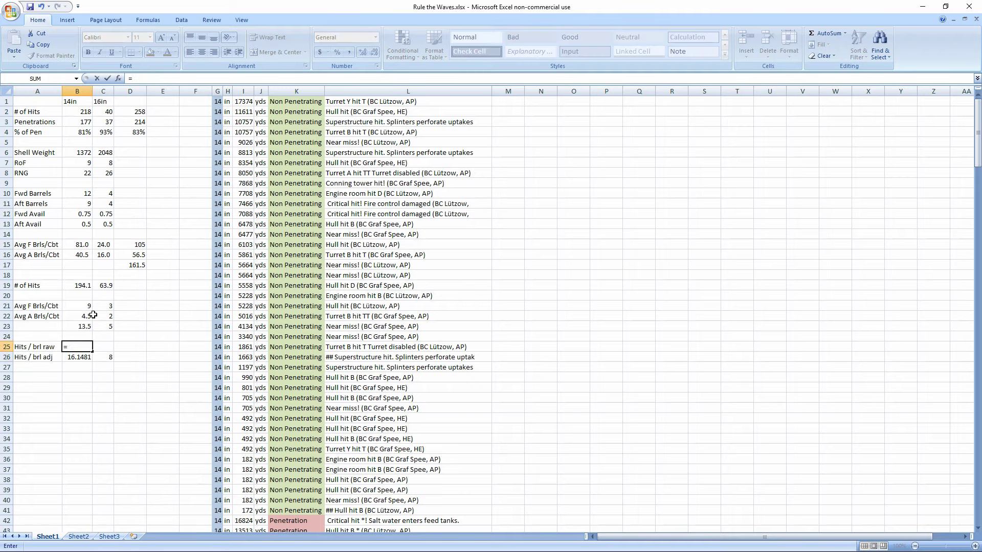
click(87, 111)
text(/()
click(87, 204)
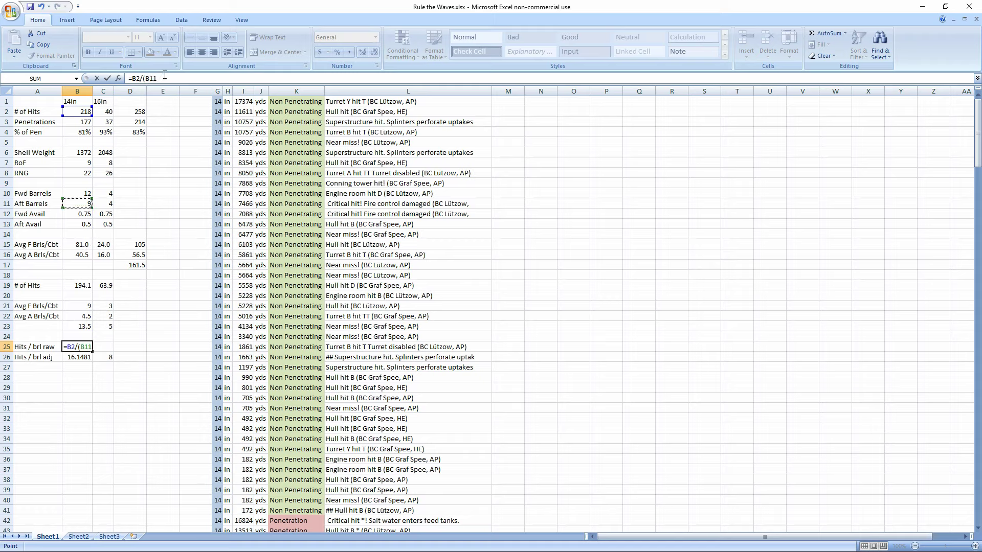
click(89, 190)
text(+)
click(91, 202)
key(Return)
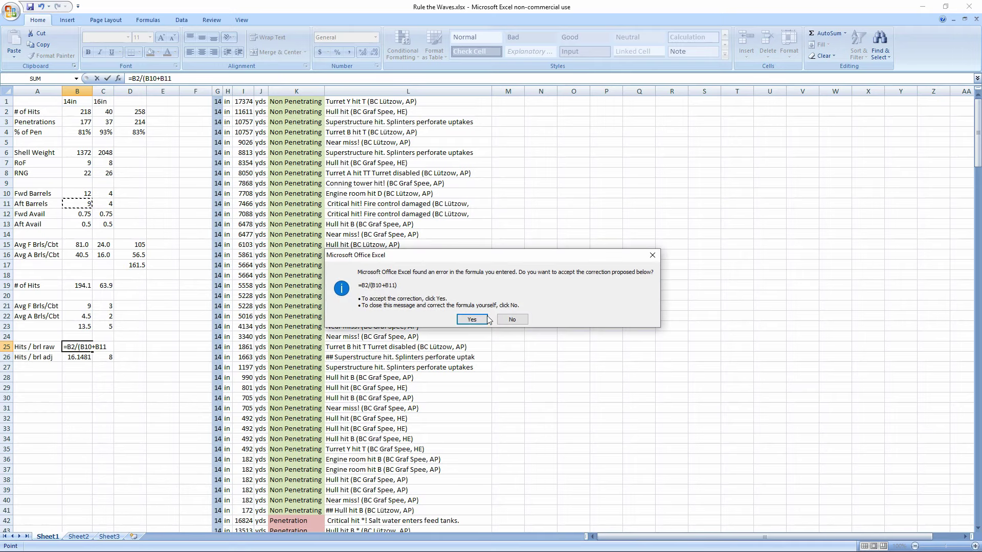
click(482, 315)
Copy the raw hits-per-barrel formula from B25 to C25 for the 16in guns.
click(77, 346)
key(ctrl+c)
click(103, 347)
key(ctrl+v)
key(Escape)
click(142, 343)
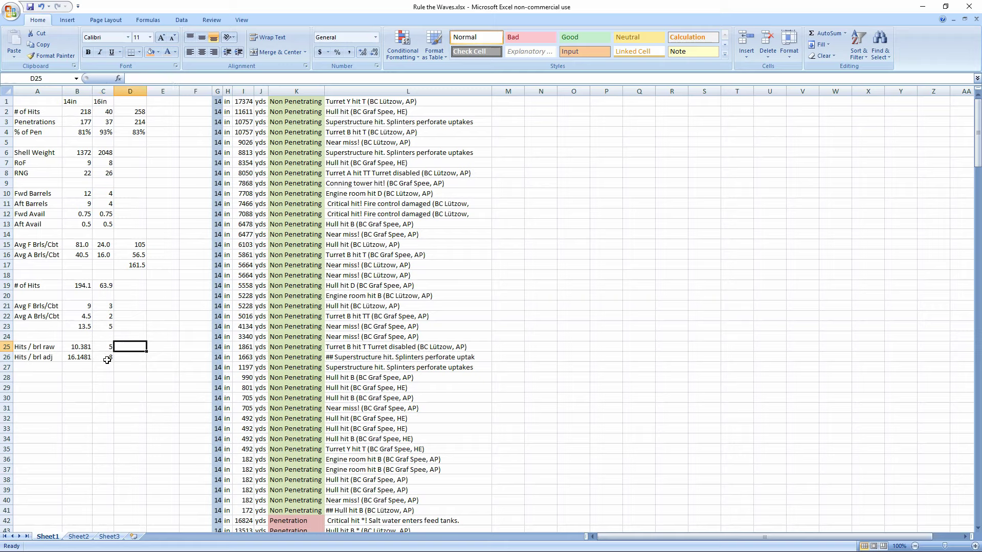
Review the adjusted 16in hits per barrel in C26, the availability factors in B12:C13 and the 16in hit count in C2.
click(109, 358)
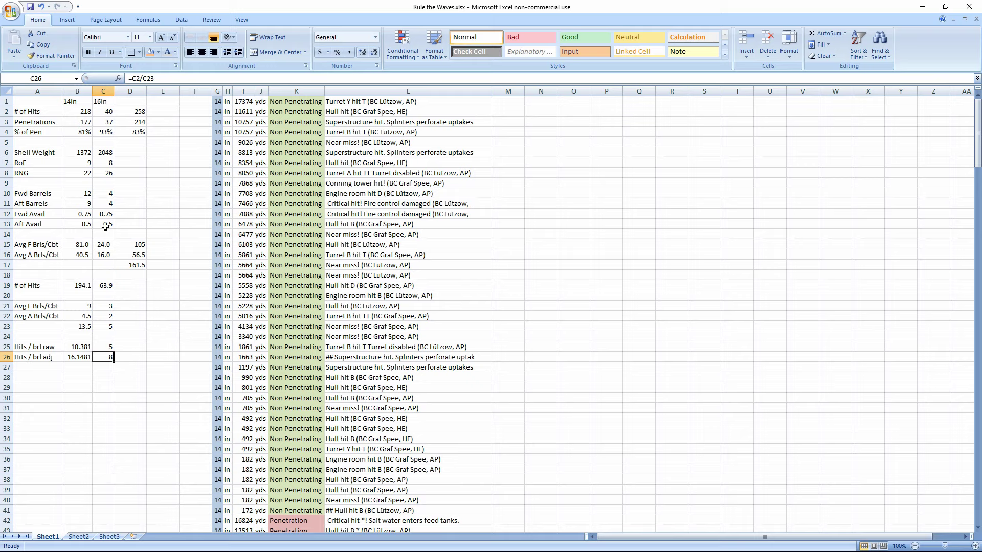
drag(84, 215, 106, 223)
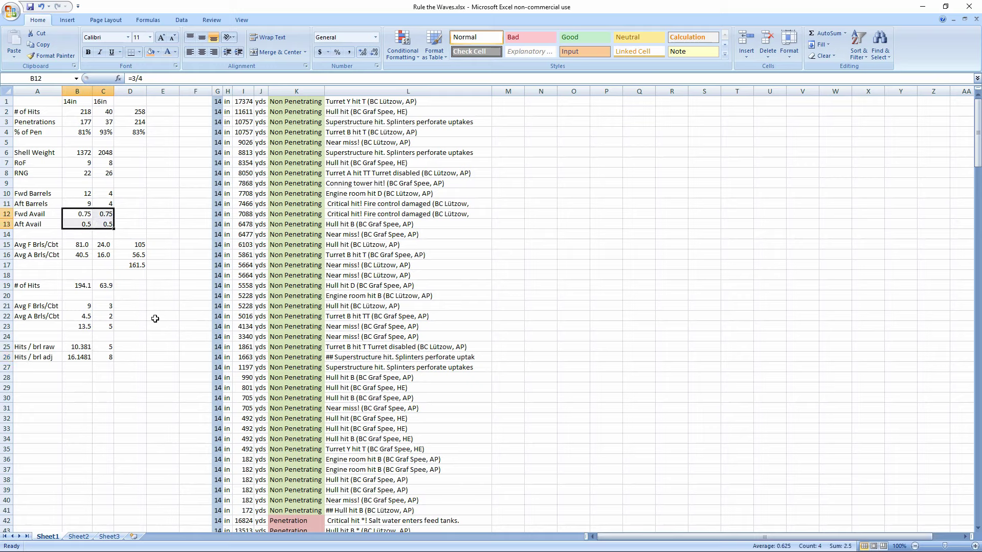
click(155, 318)
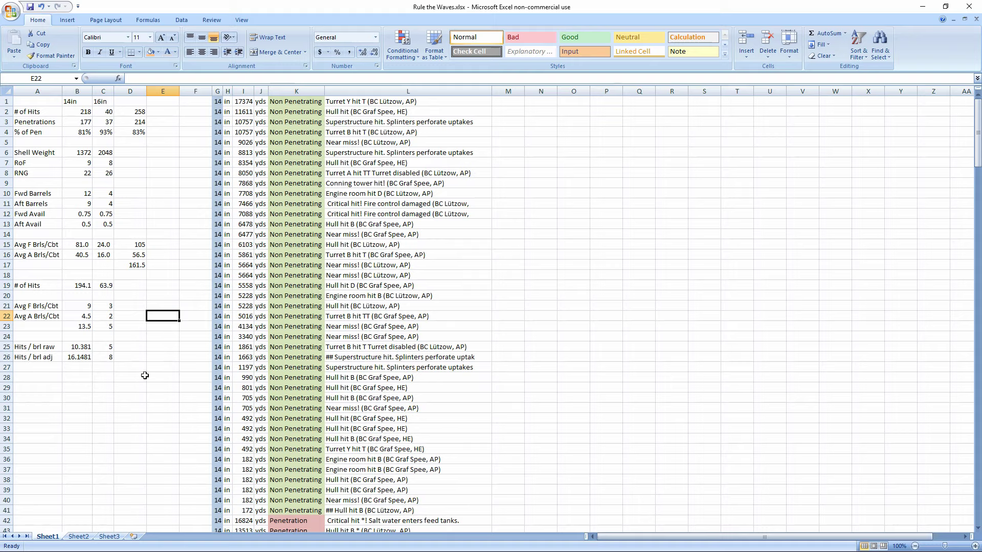
click(100, 113)
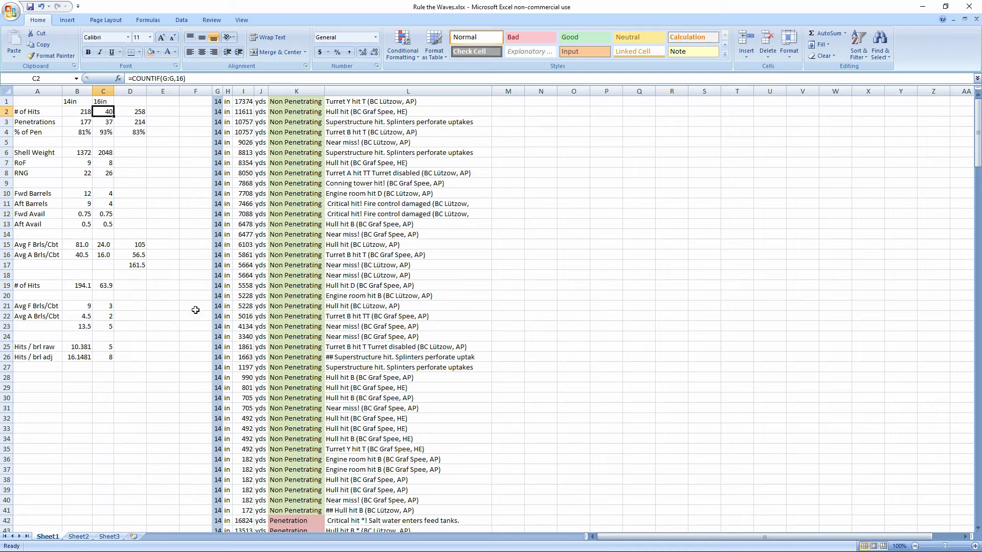
click(148, 347)
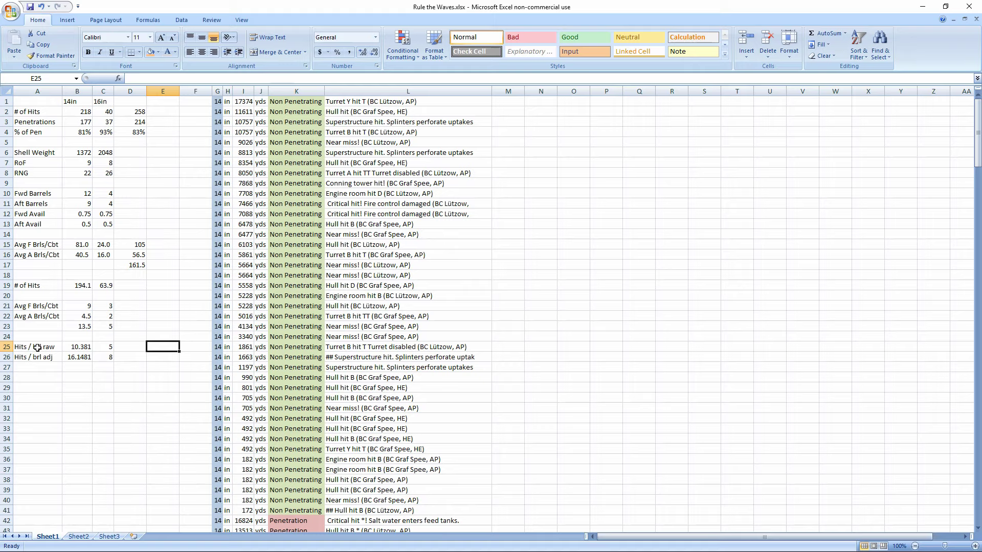
Copy the raw and adjusted hits-per-barrel rows from A25:C26 to A28:C29.
drag(37, 348, 104, 358)
key(ctrl+c)
click(36, 377)
key(ctrl+v)
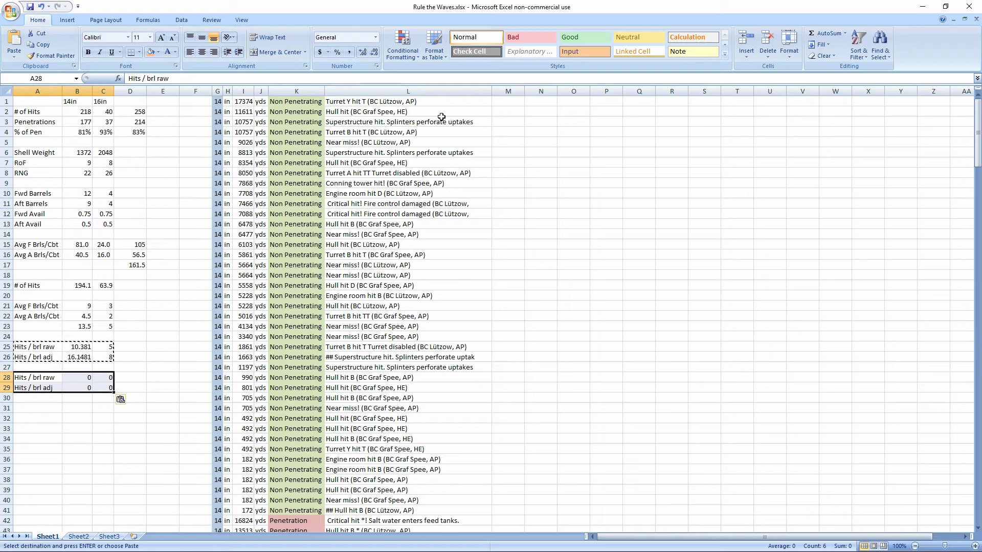
drag(574, 101, 573, 367)
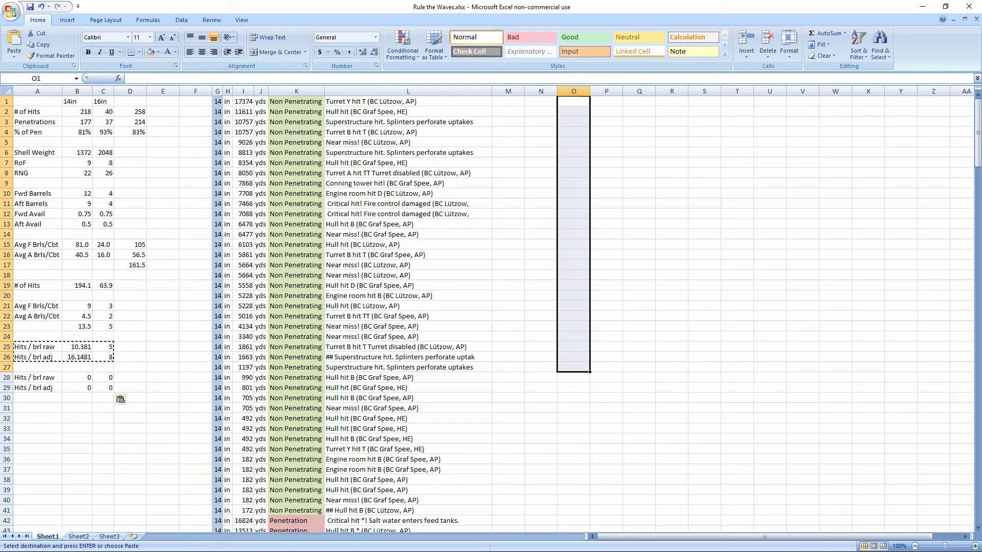
key(Escape)
Examine the copied formula in B28 and the 14in penetration entries in column K from row 42 onward.
click(74, 379)
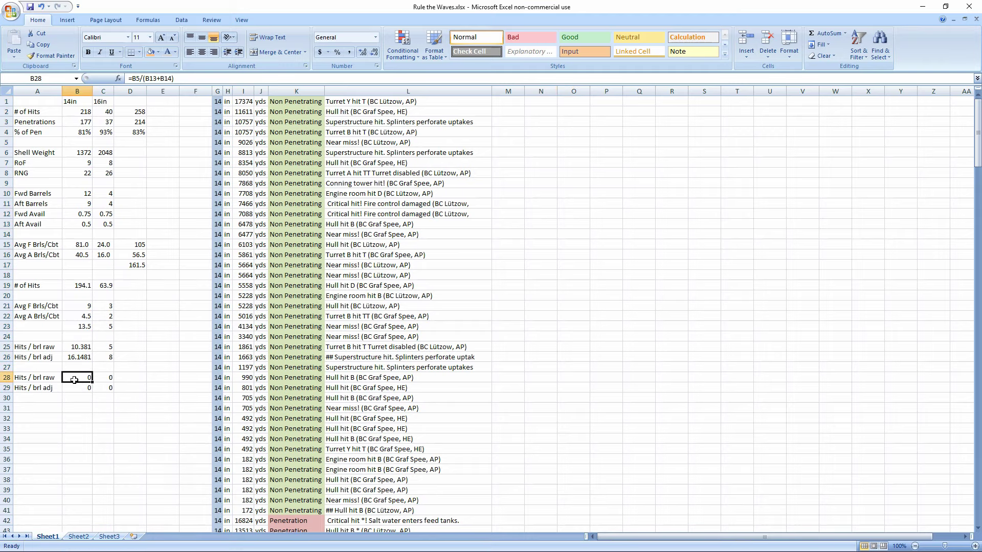
scroll(322, 402, down, 6)
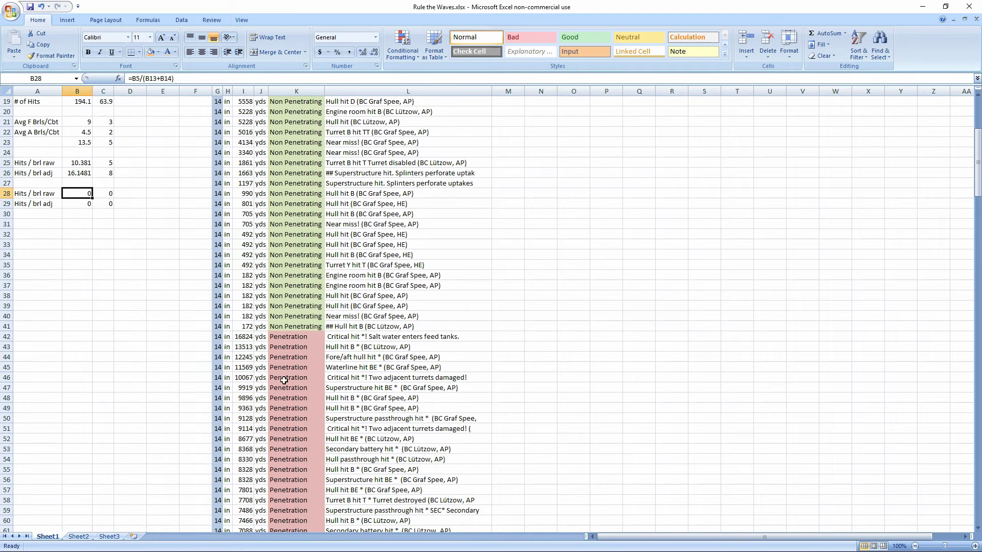
drag(292, 338, 304, 429)
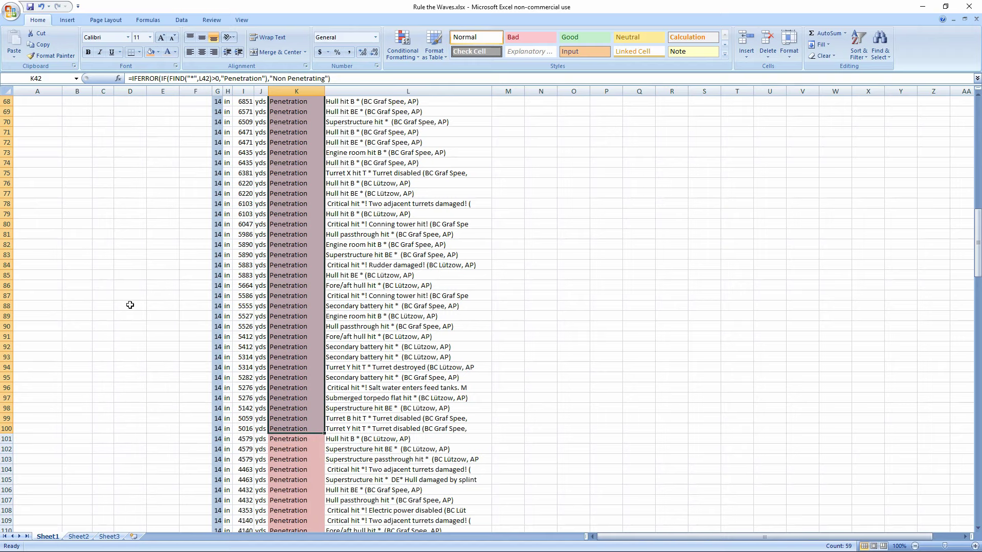
scroll(126, 302, up, 4)
scroll(126, 302, up, 15)
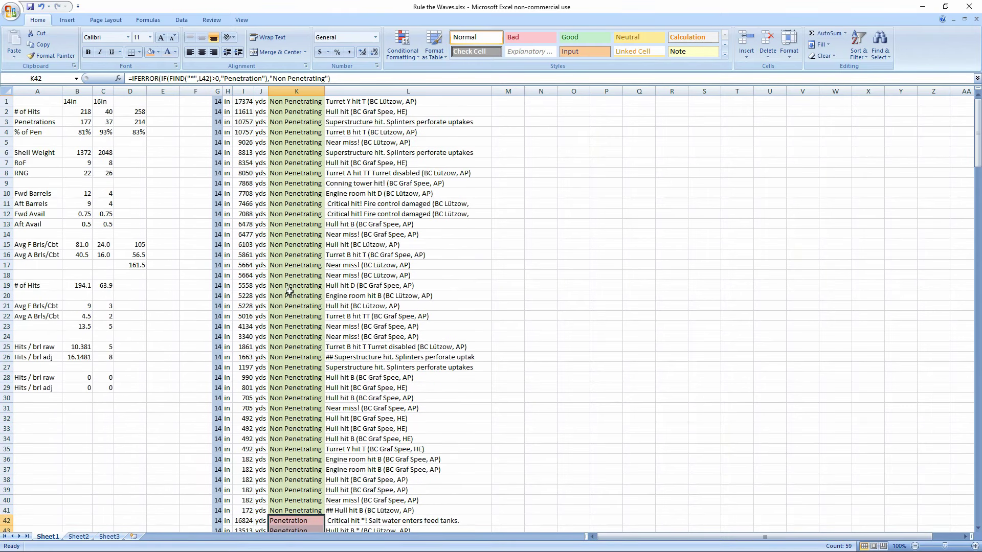
Label two new rows "Pen / brl raw" in A31 and "Pen / brl adj" in A32.
click(154, 183)
click(33, 398)
click(35, 412)
text(Pen / br)
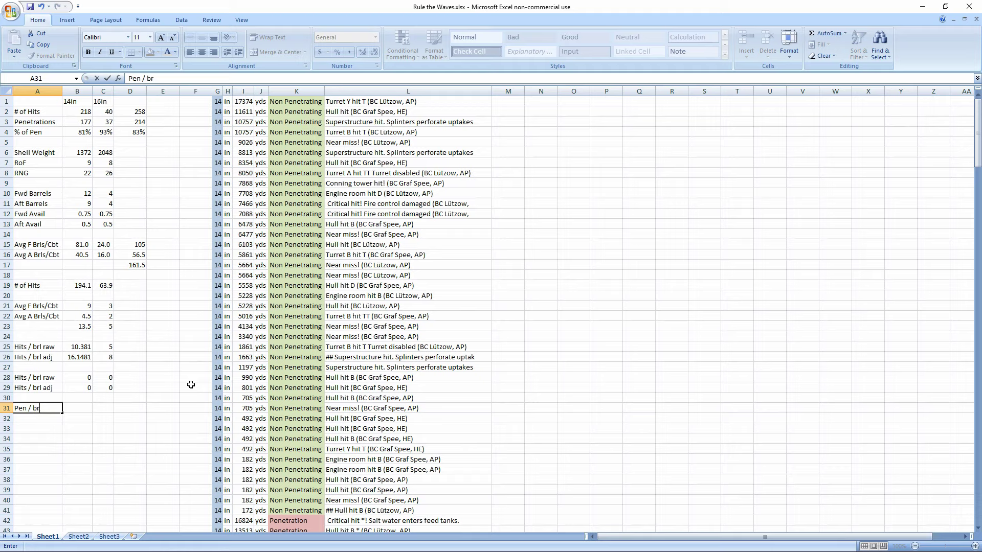
text(l raw)
key(Return)
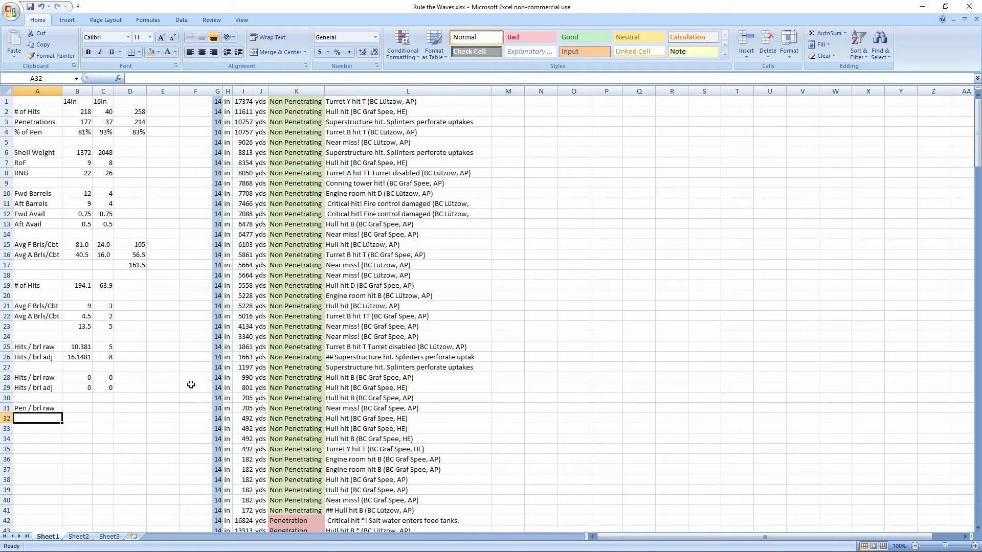
text(Pen ./ bel)
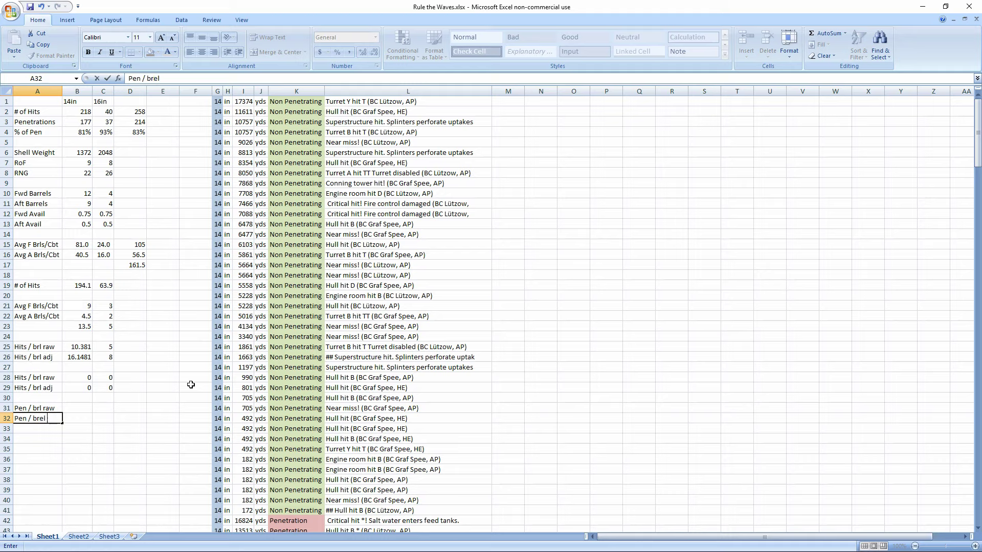
key(BackSpace)
key(BackSpace)
text(l adj)
key(Return)
Enter the 14in raw penetrations-per-barrel formula =B3/(B11+B10) in B31.
click(85, 386)
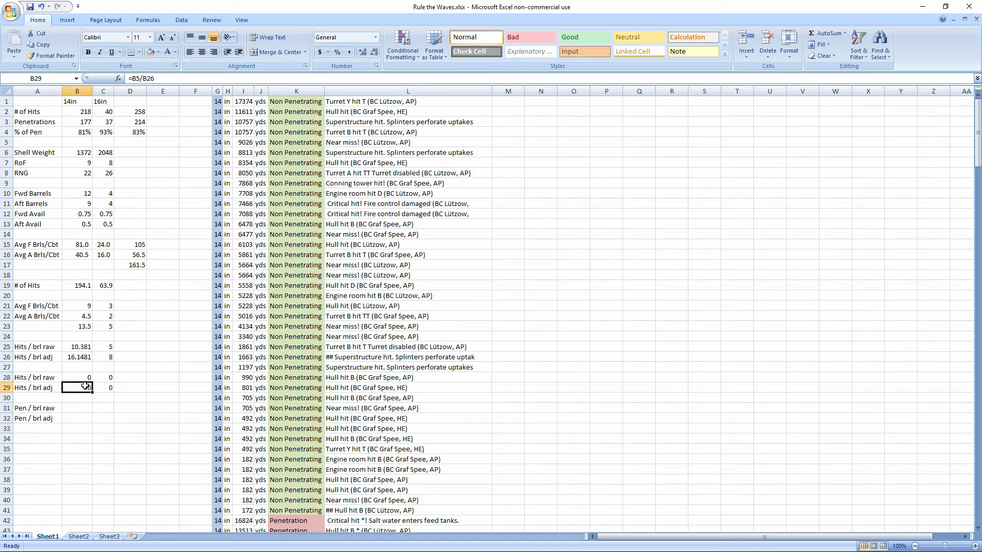
click(80, 408)
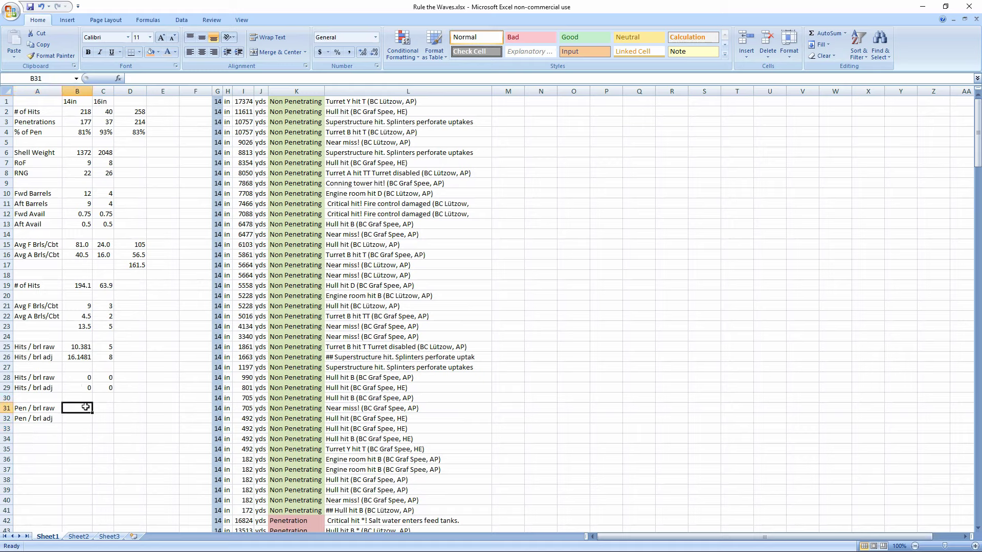
text(=)
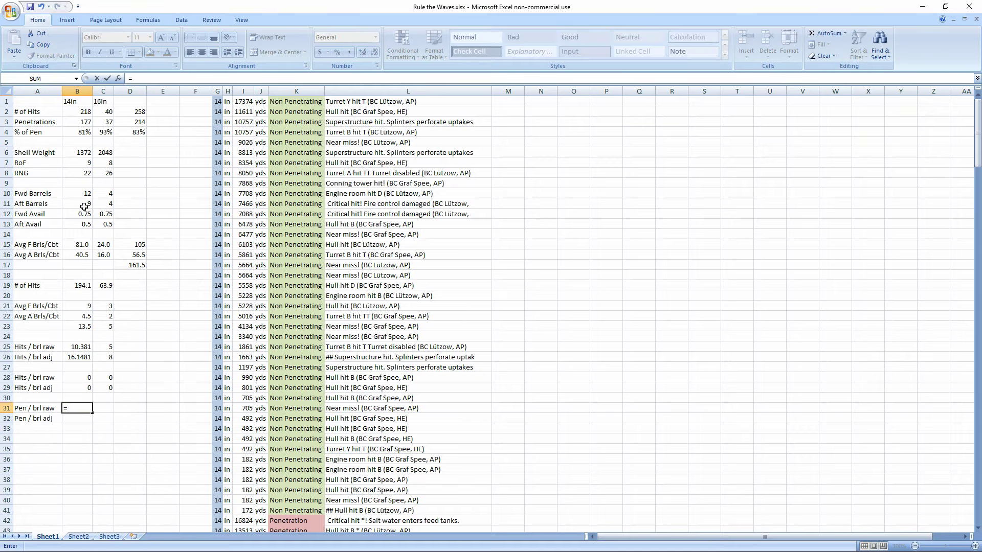
text(B11+)
click(82, 194)
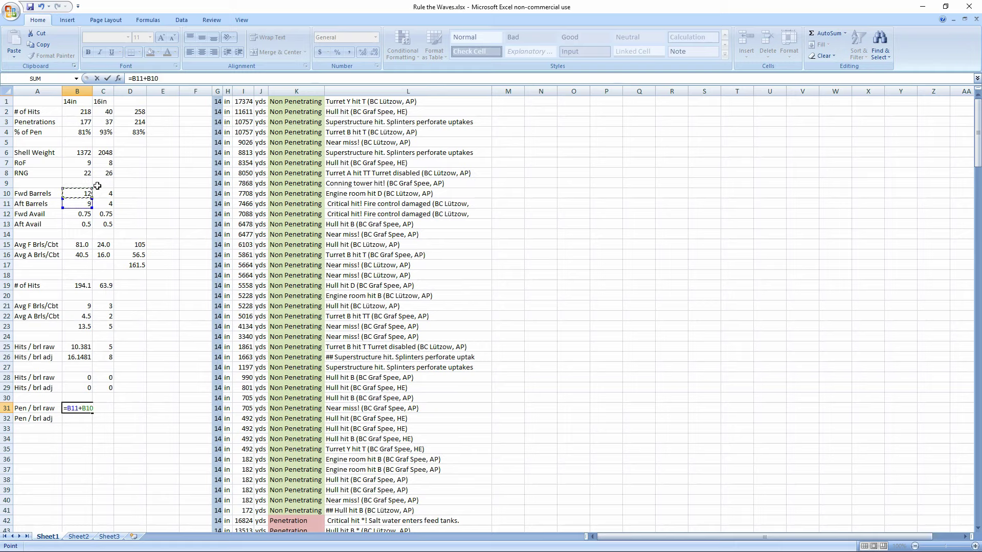
click(154, 78)
key(Home)
key(Right)
text(()
click(87, 111)
click(86, 122)
text(/)
key(Return)
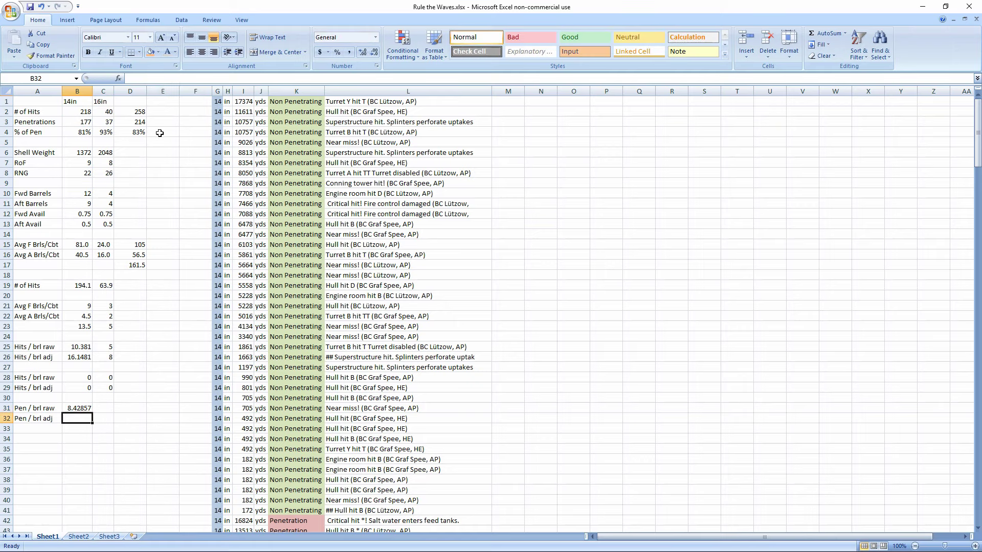
Copy the raw penetrations-per-barrel formula from B31 to C31 for the 16in guns.
click(81, 408)
key(ctrl+c)
click(104, 408)
key(ctrl+v)
Calculate adjusted penetrations per barrel in B32 as =B3/B23 and fill the formula across to C32.
click(79, 420)
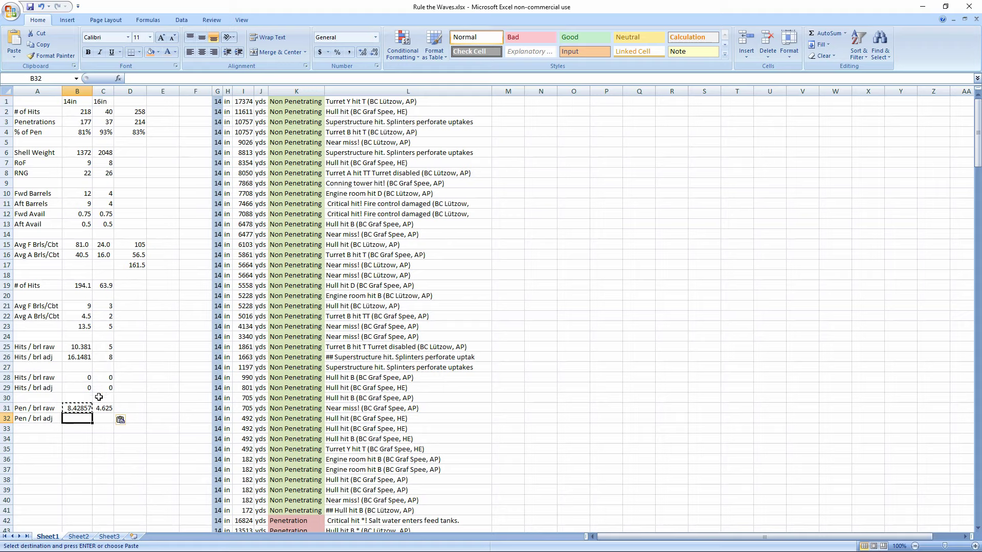
click(76, 409)
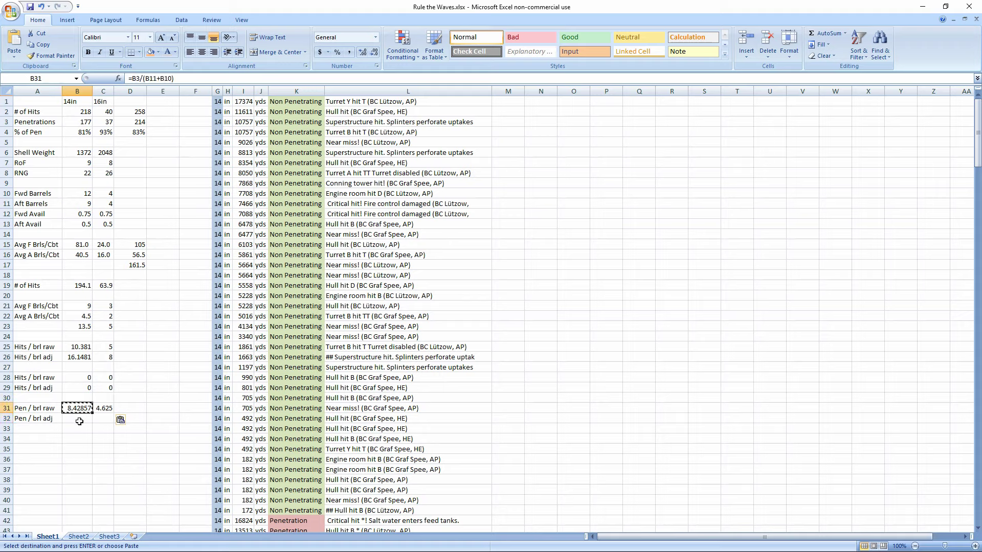
click(79, 421)
text(=)
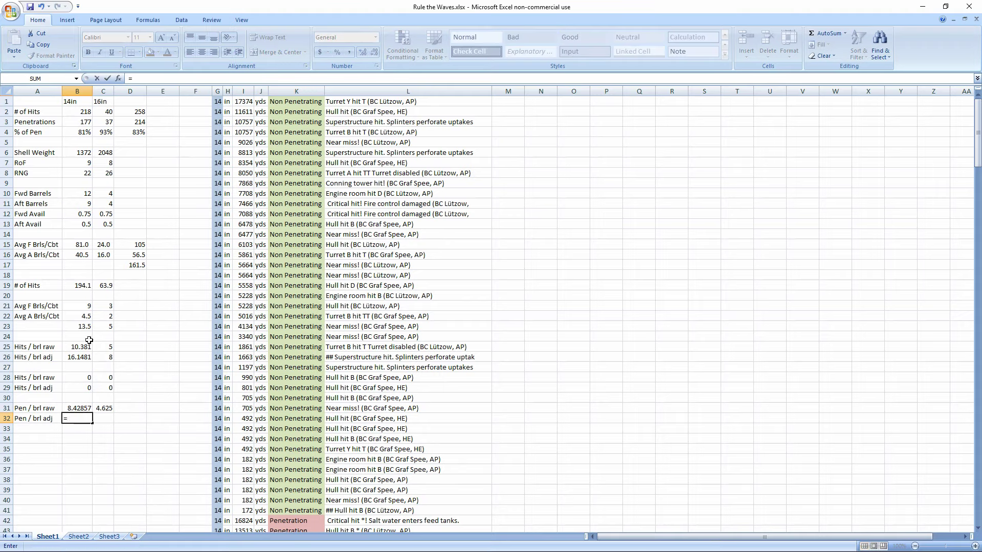
click(82, 124)
text(/)
click(81, 326)
key(Return)
click(85, 423)
drag(88, 425, 109, 424)
click(139, 427)
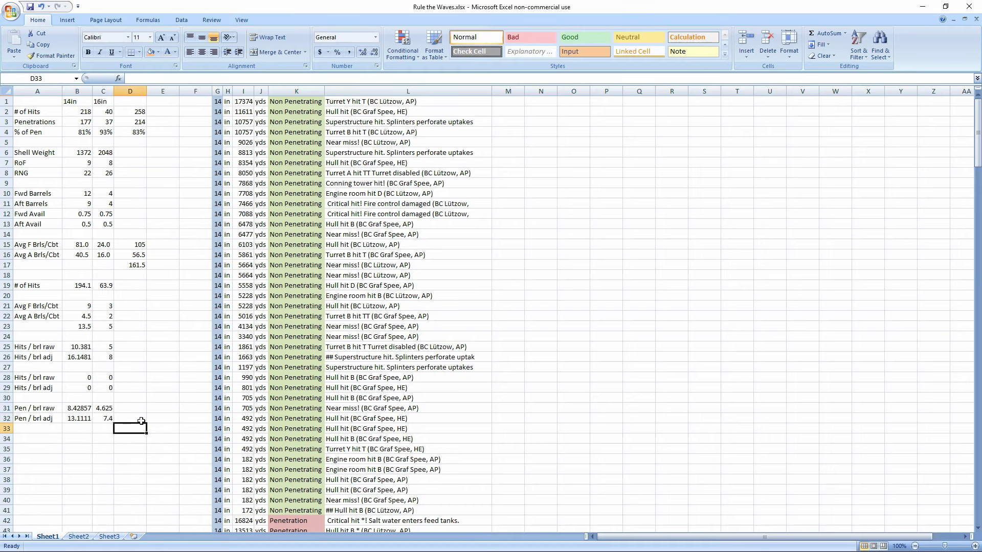
Review the per-barrel results in B25:C32 and compare the formulas in B28 and B26.
drag(81, 346, 111, 418)
click(84, 379)
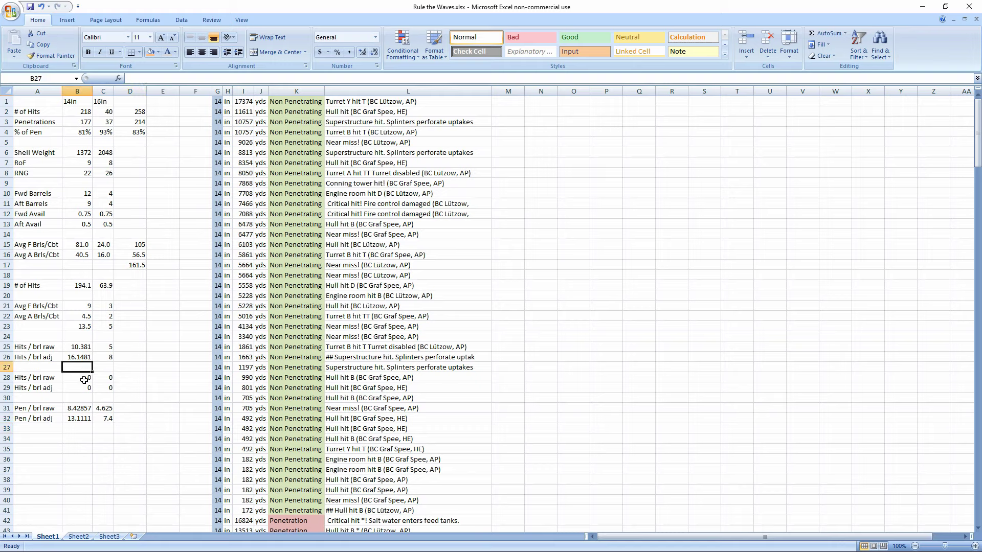
click(185, 78)
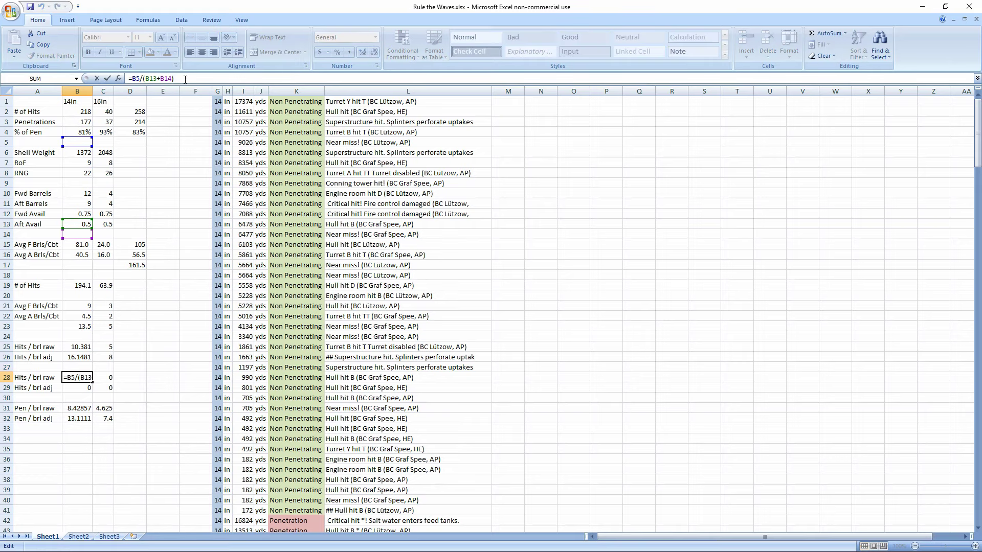
click(79, 357)
click(159, 79)
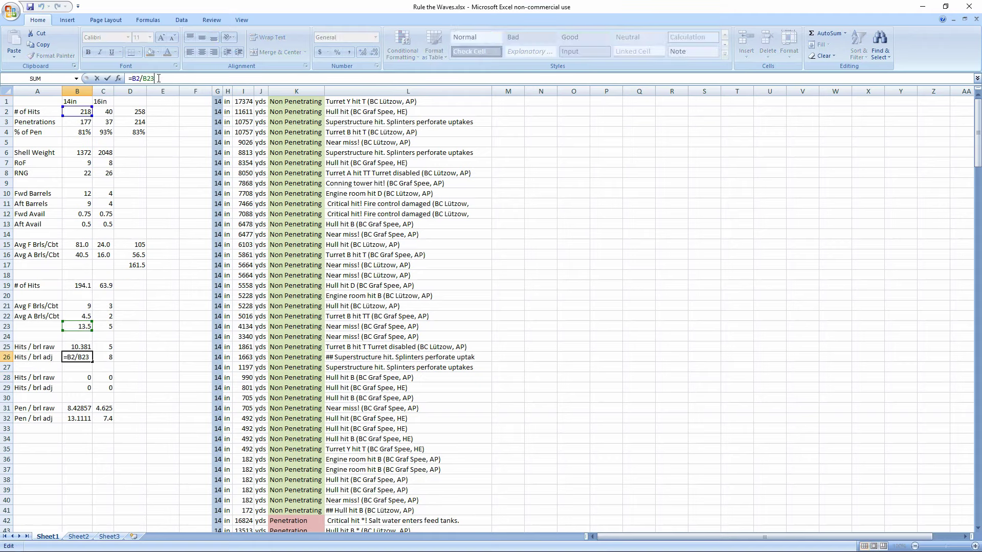
key(Escape)
click(85, 379)
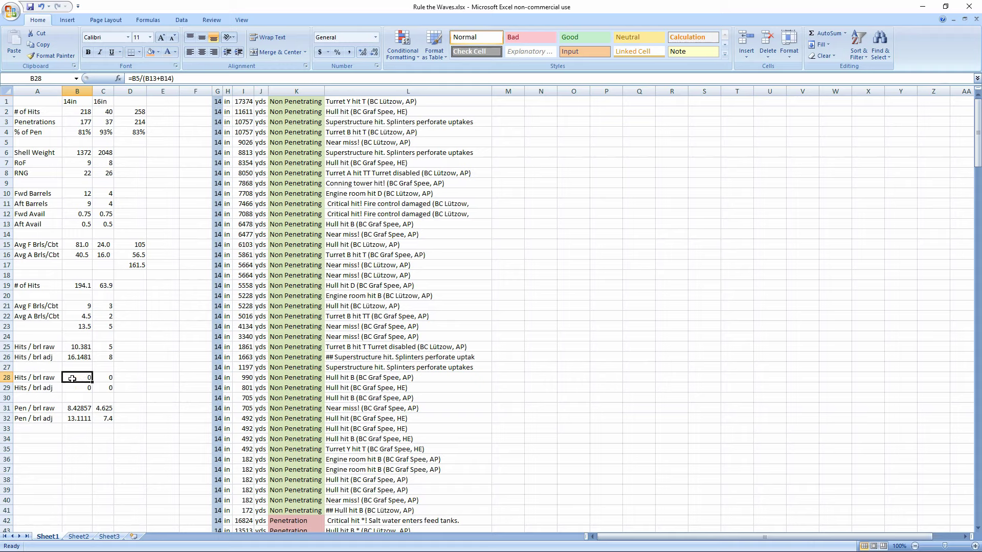
Delete the duplicate hits-per-barrel cells A28:C29 and the surplus blank cells A28:C28, shifting the cells below up.
drag(31, 378, 103, 388)
right_click(104, 387)
click(134, 450)
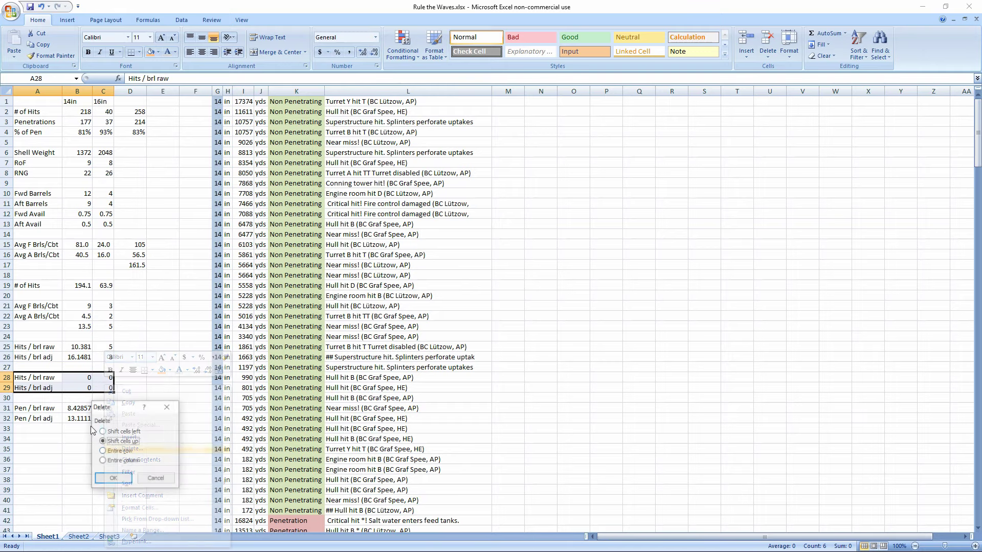
click(121, 477)
drag(31, 377, 105, 378)
right_click(106, 377)
click(153, 443)
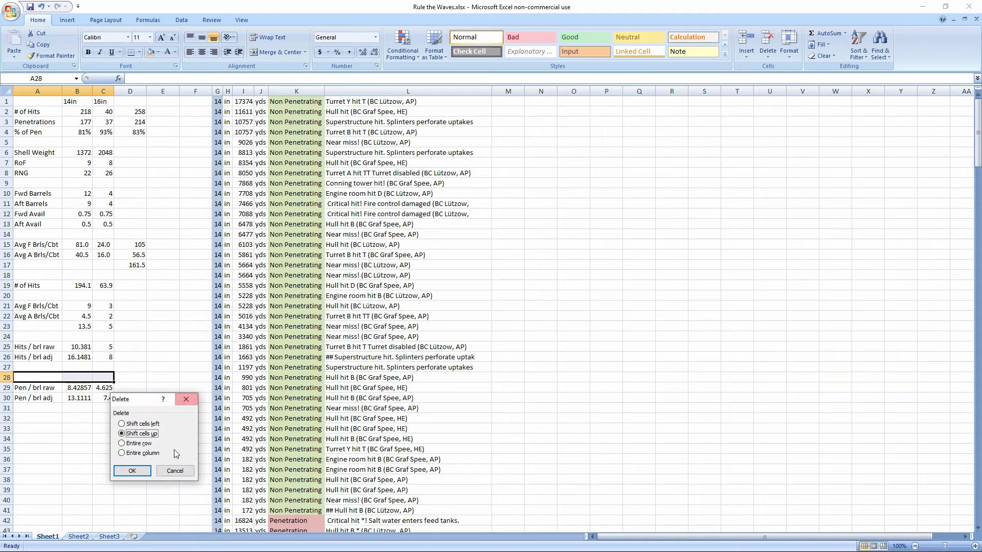
click(133, 474)
click(103, 449)
Format the per-barrel values in B25:C29 to one decimal place.
drag(82, 348, 108, 389)
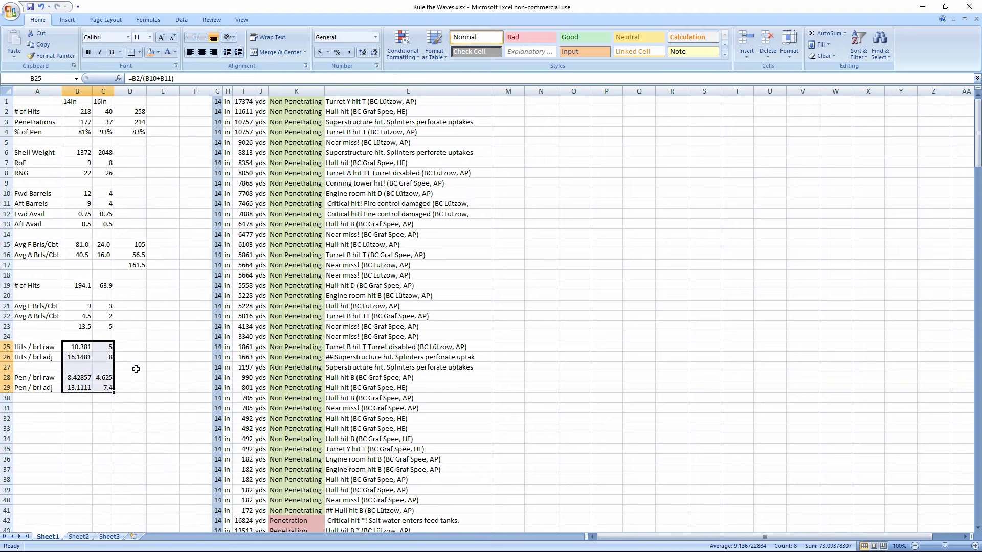
click(363, 53)
click(375, 52)
click(375, 53)
click(375, 53)
click(375, 54)
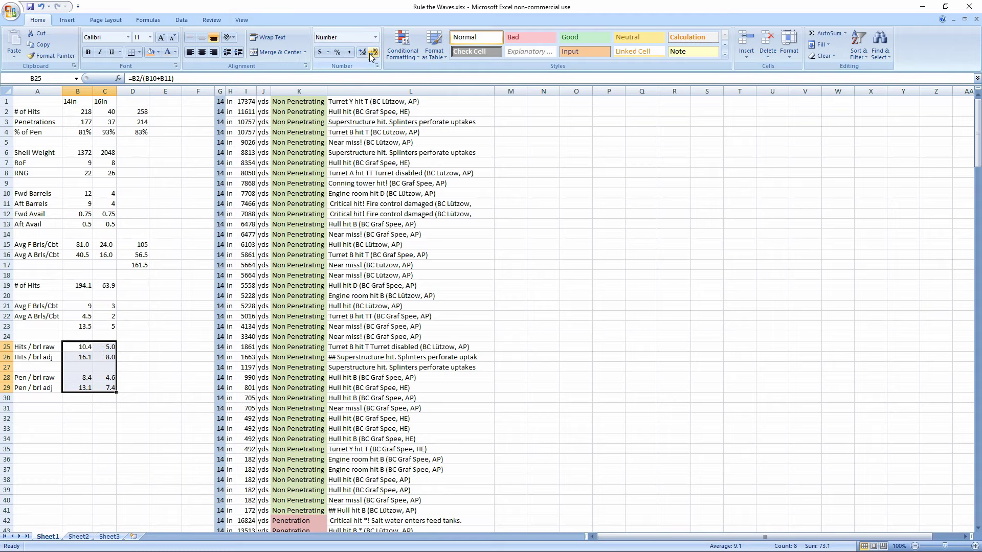
Autofit the widths of columns B and C to their contents.
mouse_move(77, 91)
mouse_down()
mouse_move(104, 91)
mouse_move(95, 91)
mouse_up()
double_click(95, 91)
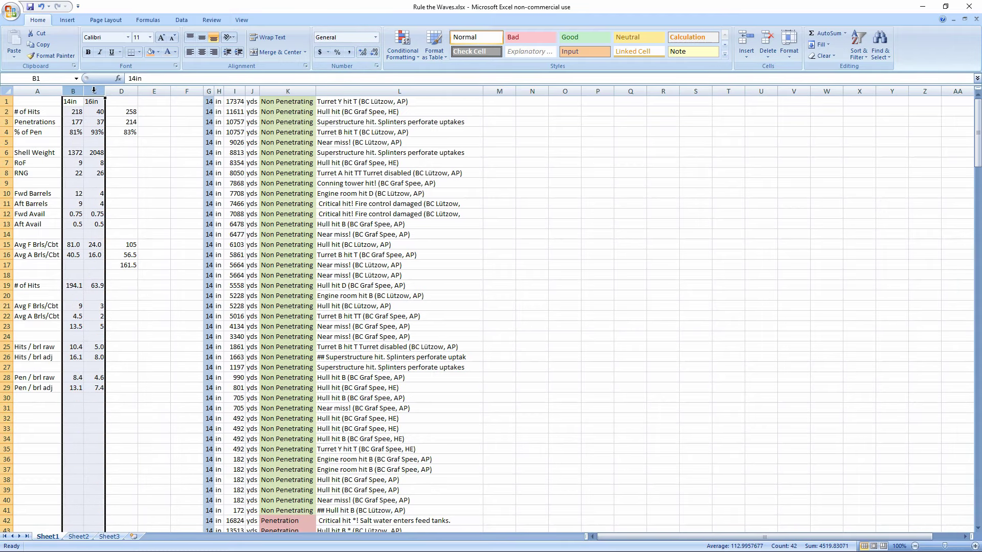
click(125, 355)
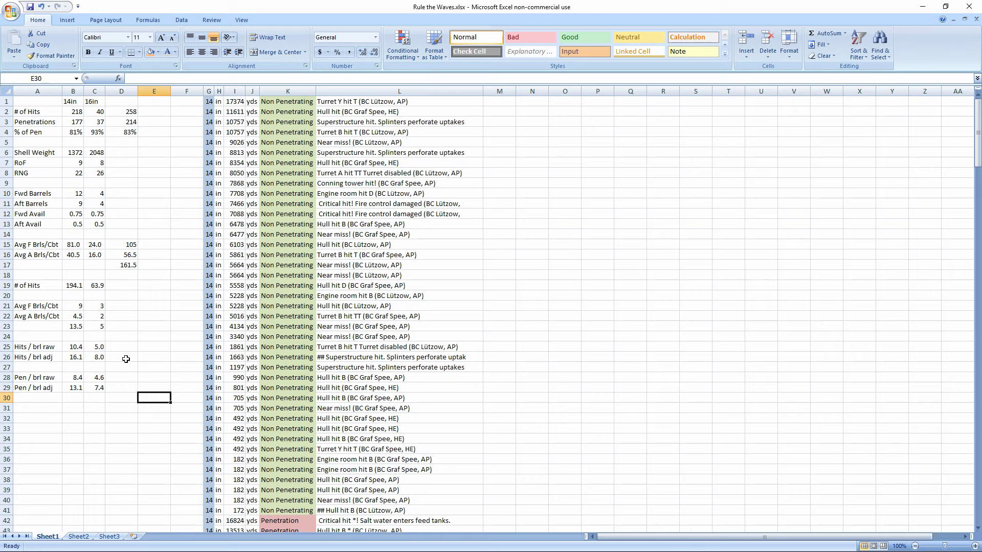
Calculate the 14in to 16in ratio of raw hits per barrel in D25 as =B25/C25.
click(126, 346)
text(=)
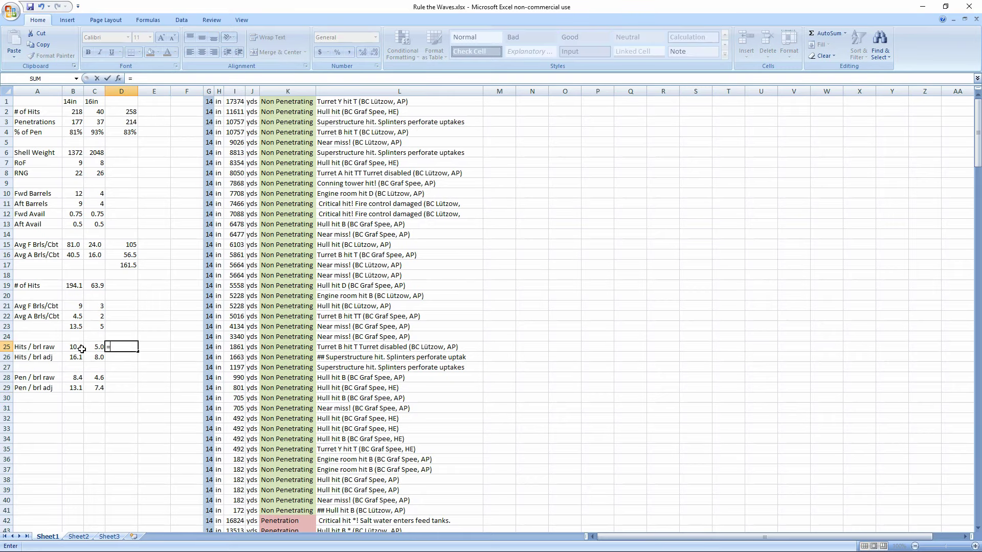
click(76, 347)
text(/)
click(95, 347)
key(Return)
Format the raw hits-per-barrel ratio in D25 to one decimal place.
click(131, 347)
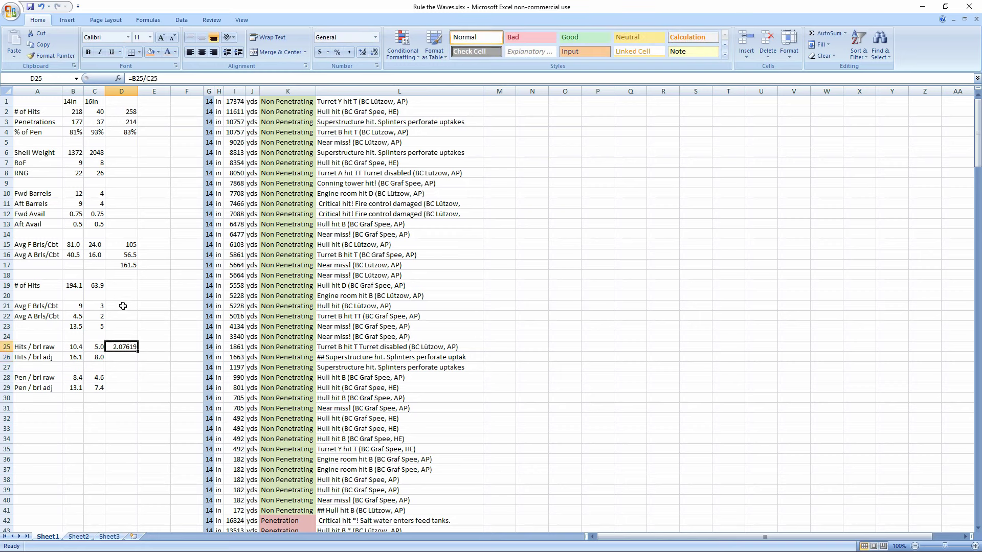
click(364, 53)
click(374, 53)
click(374, 54)
click(374, 53)
click(373, 55)
click(373, 54)
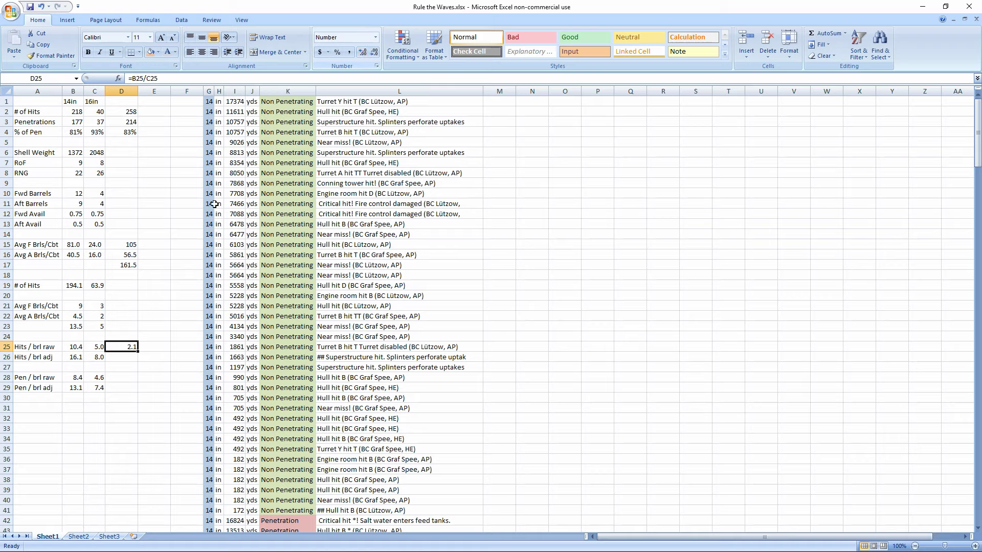
Copy the ratio formula from D25 to D26 and to D28:D29.
key(ctrl+c)
click(128, 356)
key(ctrl+v)
drag(124, 378, 127, 389)
key(ctrl+v)
key(Escape)
click(142, 421)
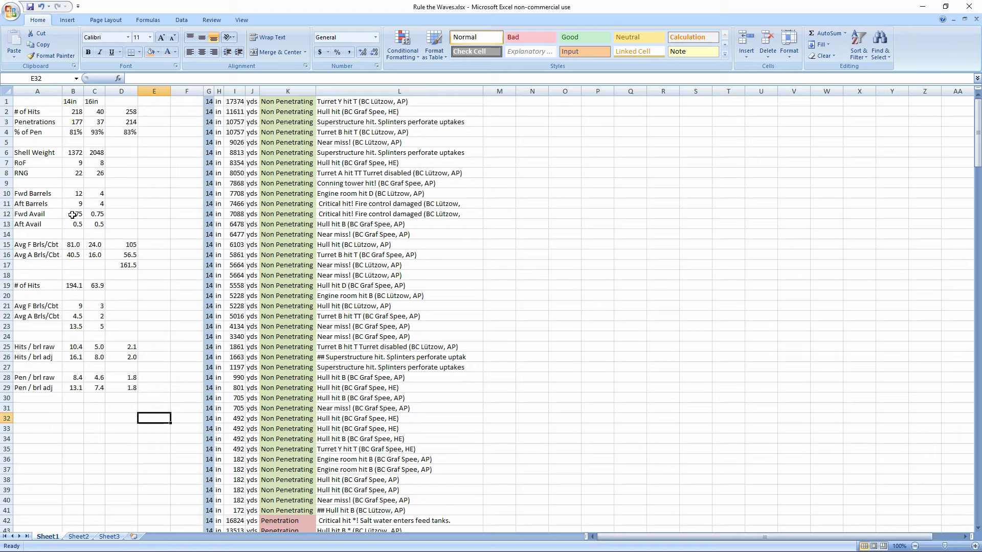
Calculate the 16in to 14in shell weight ratio in D6 as =C6/B6.
click(76, 152)
click(95, 152)
click(120, 153)
text(=)
key(Left)
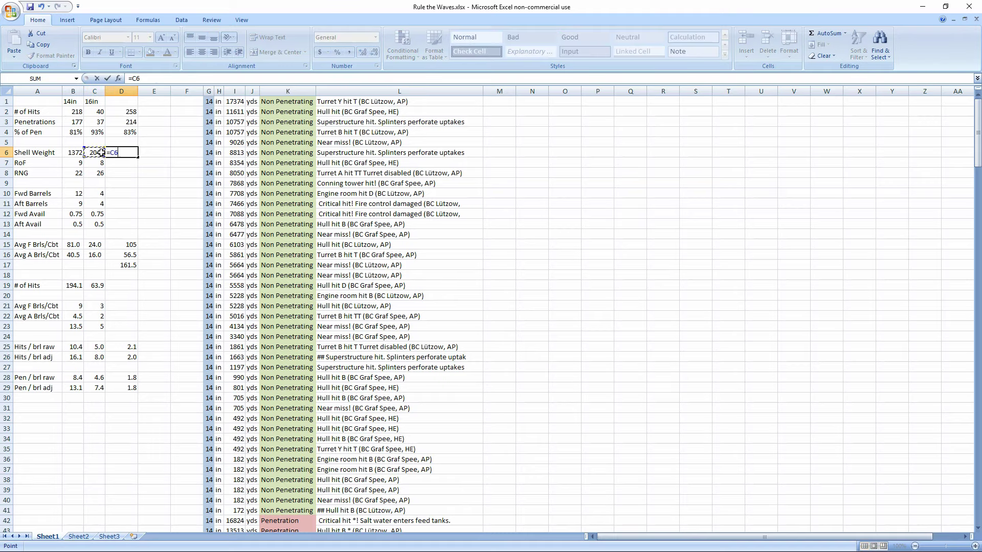
text(/)
click(76, 153)
key(Return)
click(130, 193)
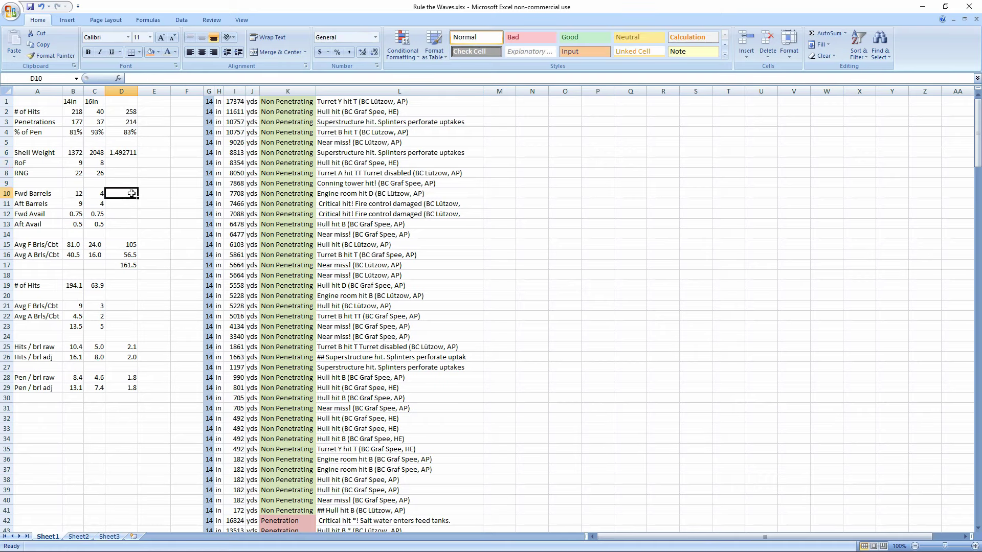
Label two damage rows "Dmg / brl raw" in A31 and "Dmg / brl adj" in A32.
click(58, 407)
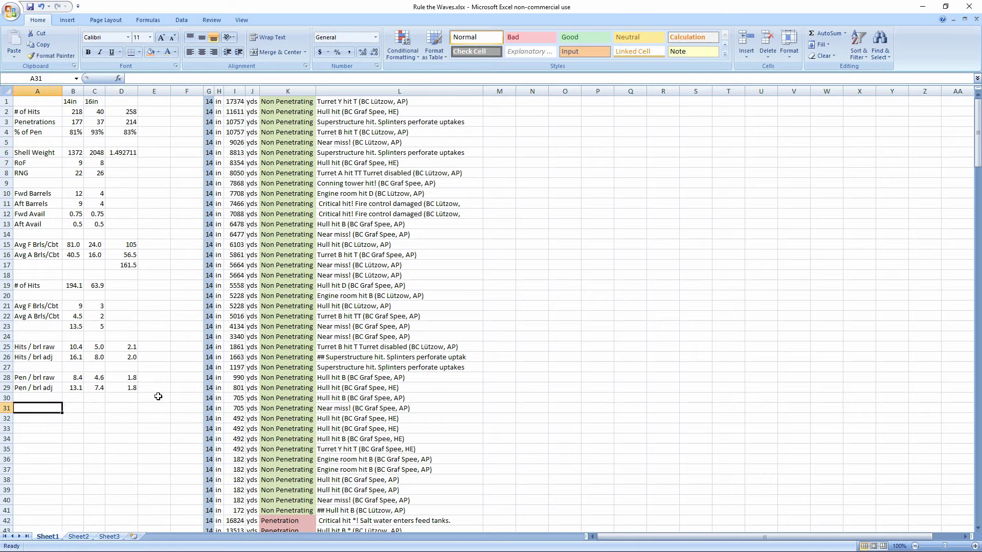
text(Dmg / br)
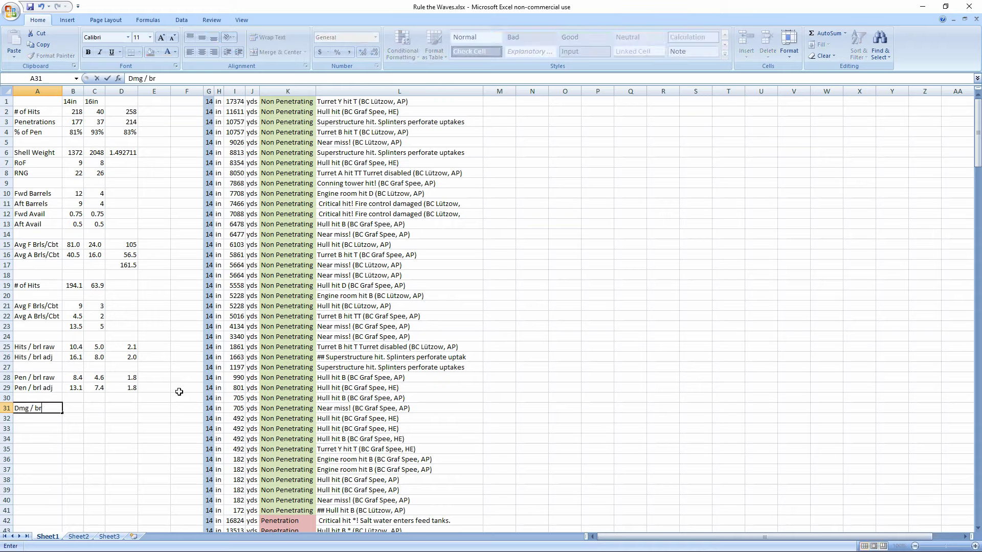
text(l raw)
key(Return)
text(D)
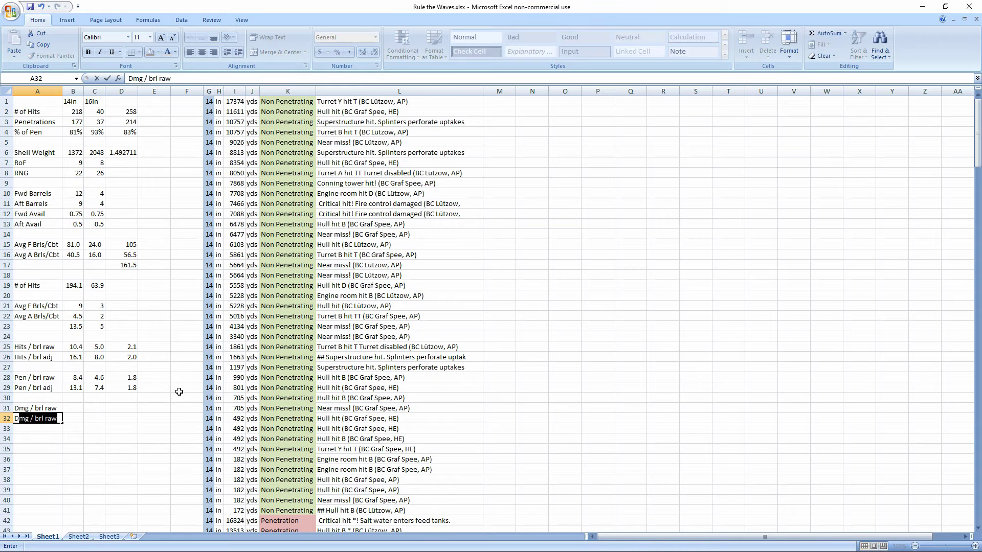
text(mg / brl adj)
key(Return)
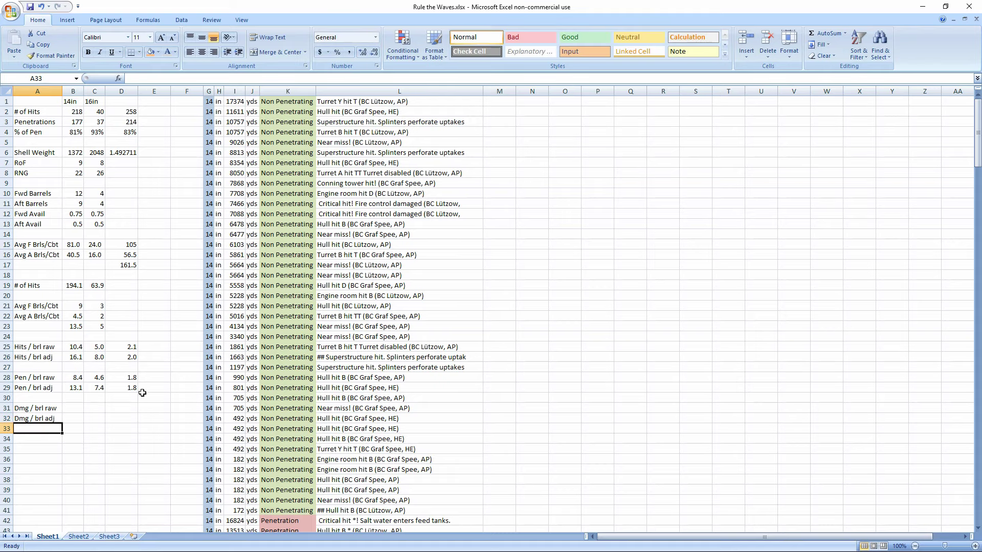
click(80, 409)
click(78, 377)
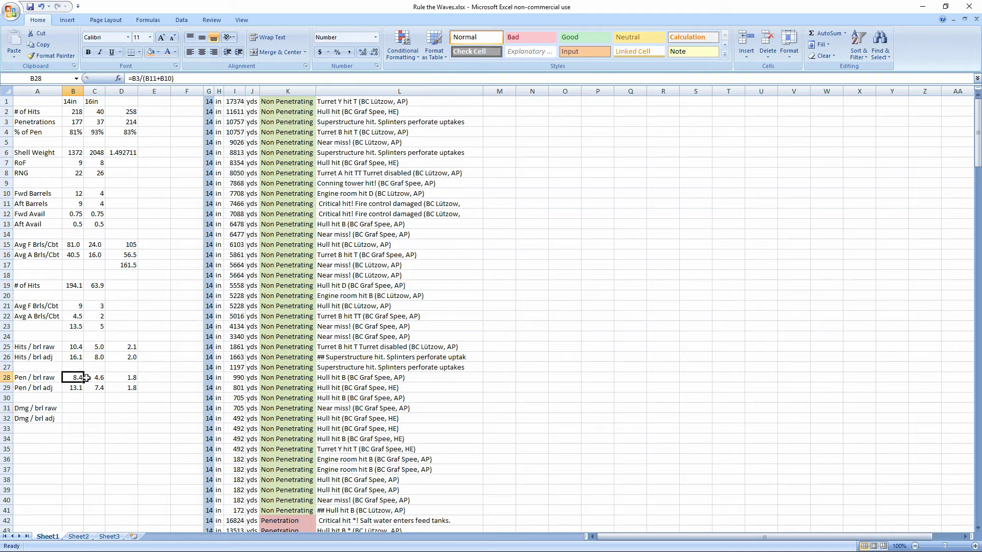
click(77, 408)
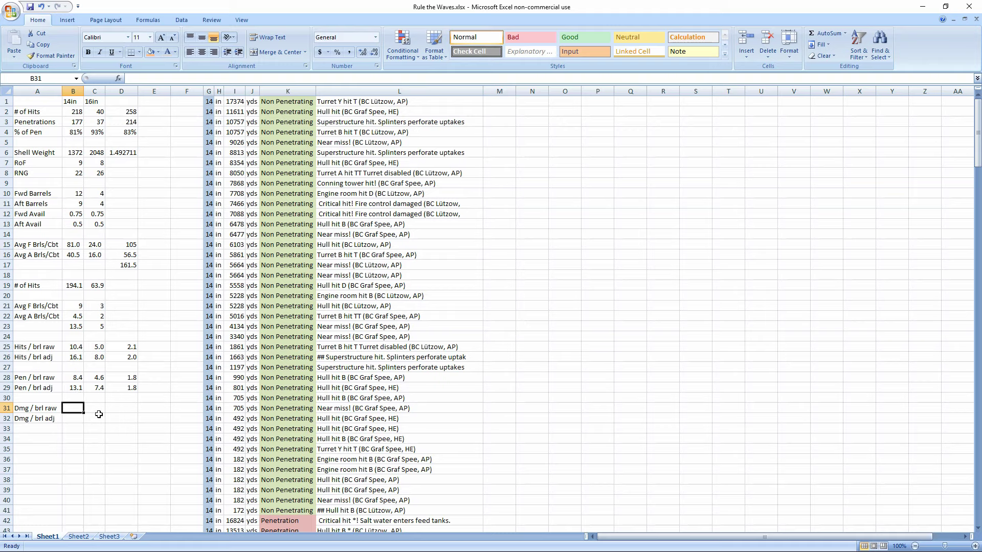
text(=)
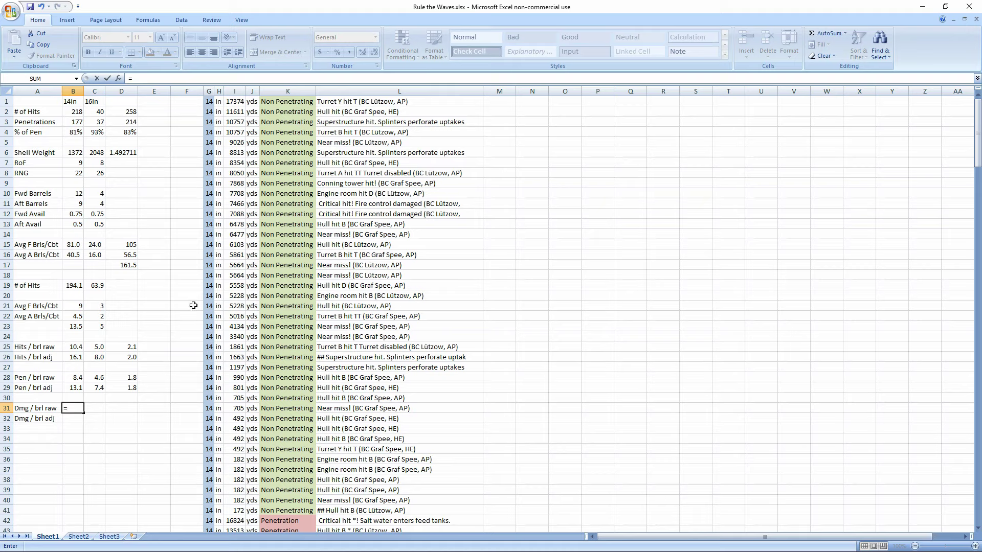
key(Escape)
click(76, 348)
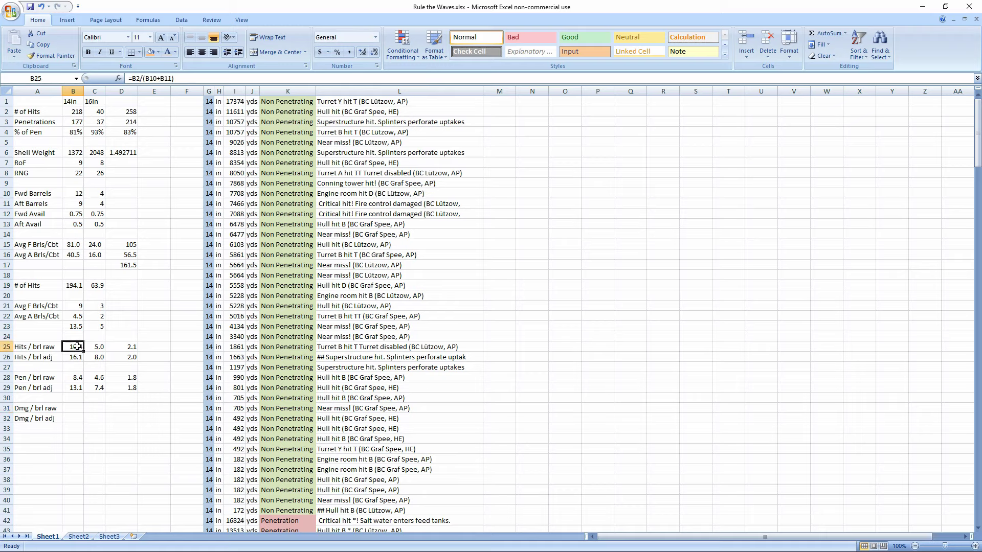
Copy the 14in raw penetrations-per-barrel formula =B3/(B11+B10) from B28 into the raw damage cell B31.
drag(77, 380, 97, 389)
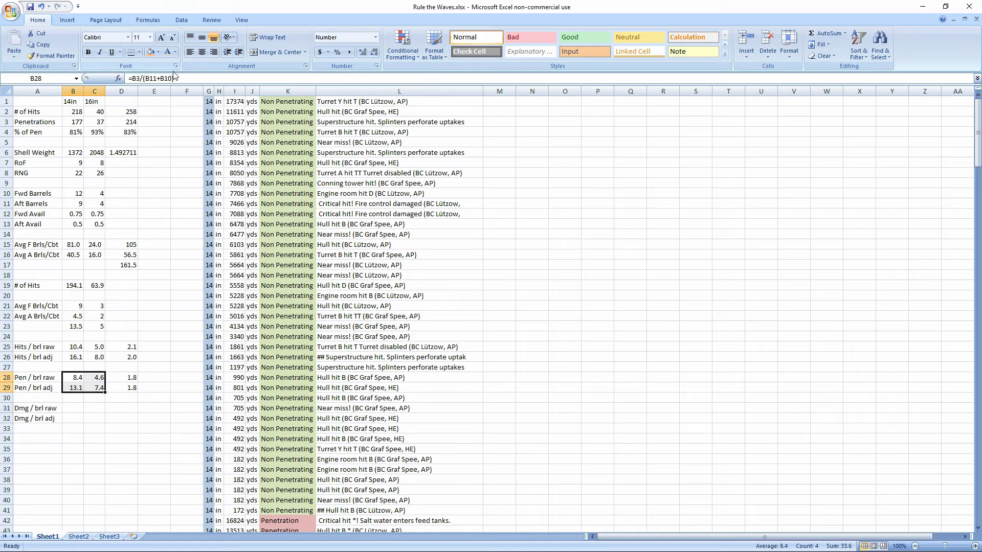
key(ctrl+c)
double_click(72, 378)
drag(174, 78, 88, 80)
key(Escape)
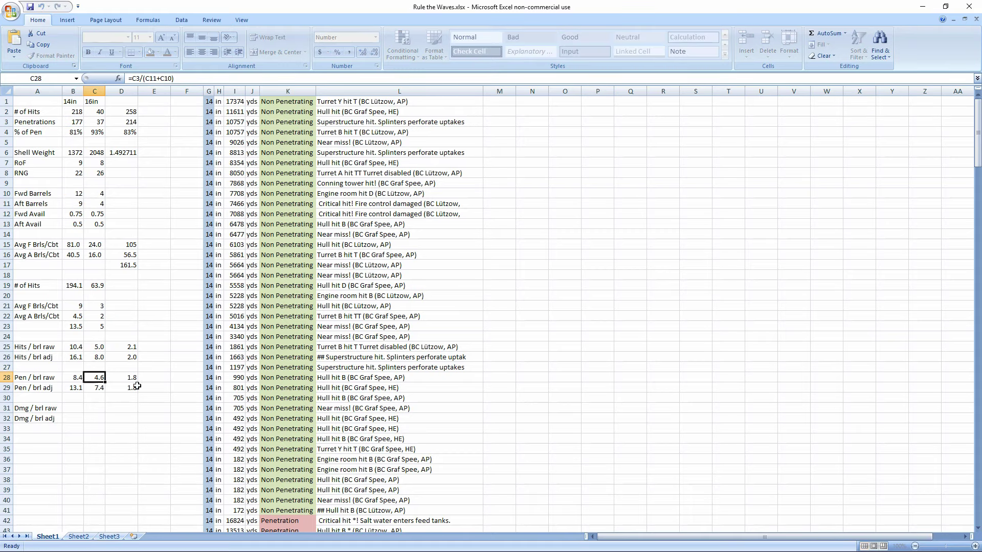
click(74, 407)
click(174, 79)
key(ctrl+v)
key(Return)
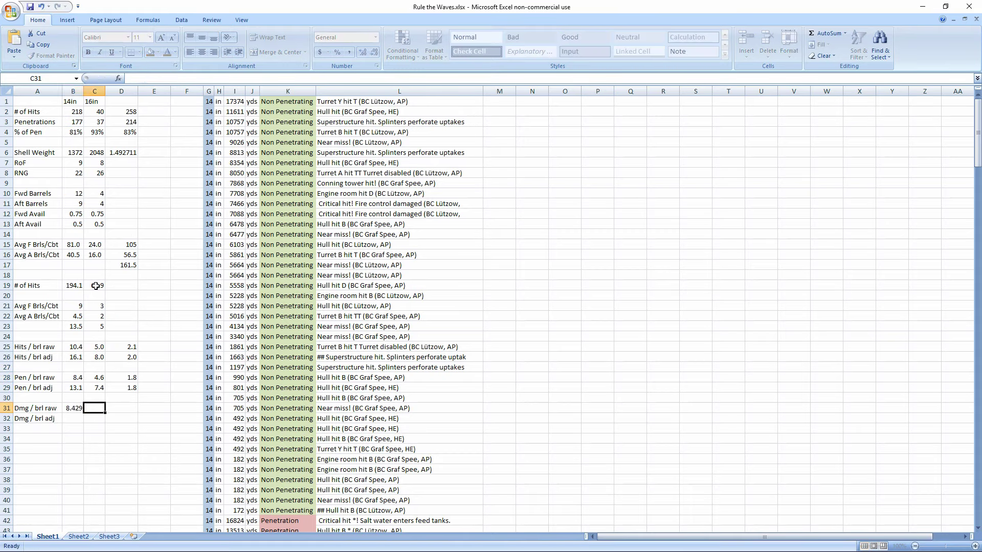
Copy the 14in adjusted penetrations-per-barrel formula from B29 into the adjusted damage cell B32.
key(Up)
key(Up)
key(Up)
drag(156, 79, 127, 78)
key(Escape)
click(73, 418)
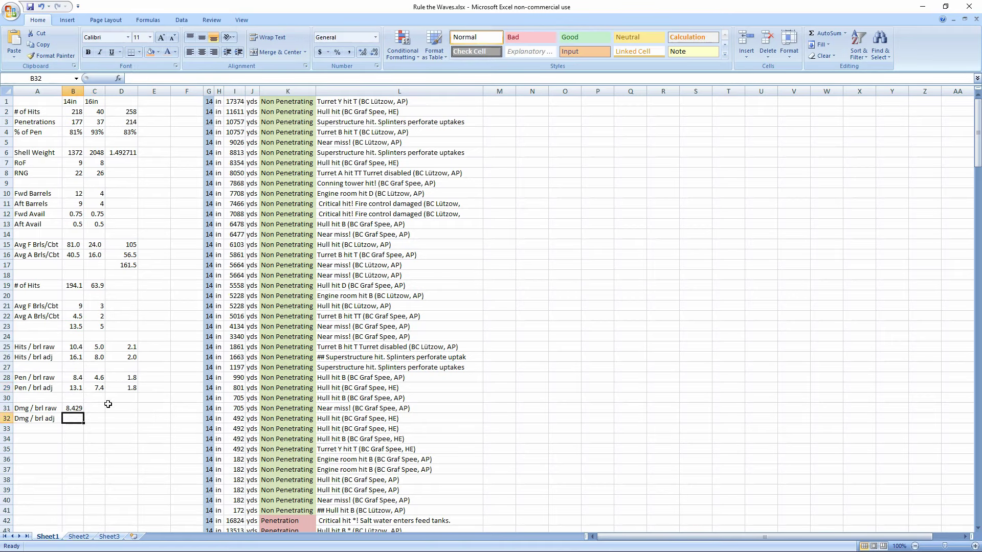
click(172, 79)
key(ctrl+v)
key(Return)
Try to extend the raw damage formula in B31 by multiplying it by the 14in shell weight in B6.
click(73, 408)
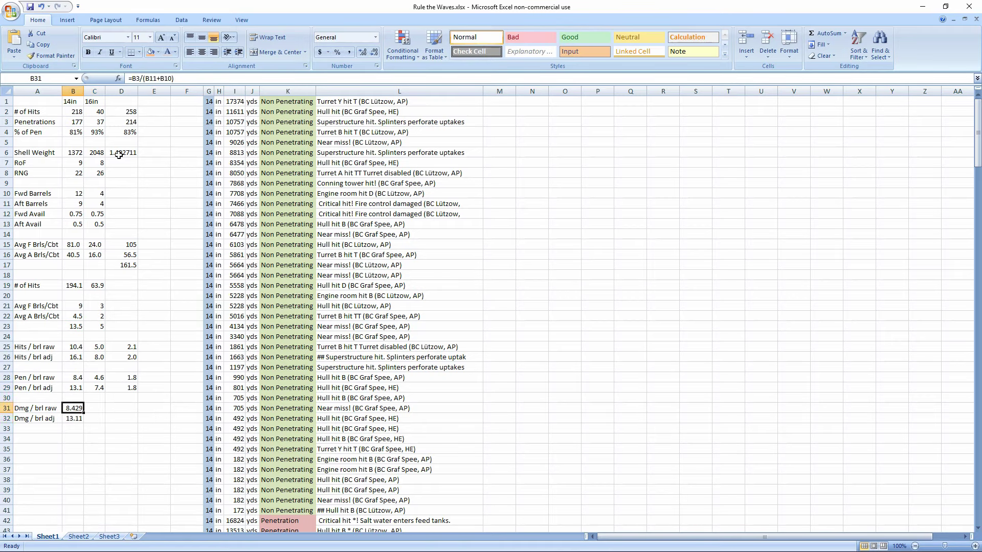
click(184, 79)
click(202, 78)
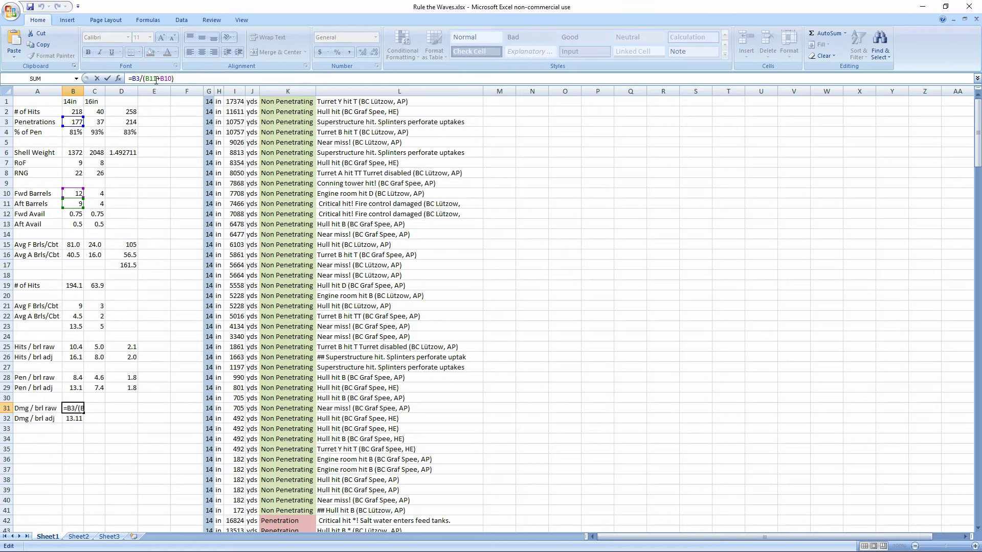
text(*)
click(74, 152)
key(Return)
click(121, 418)
click(73, 409)
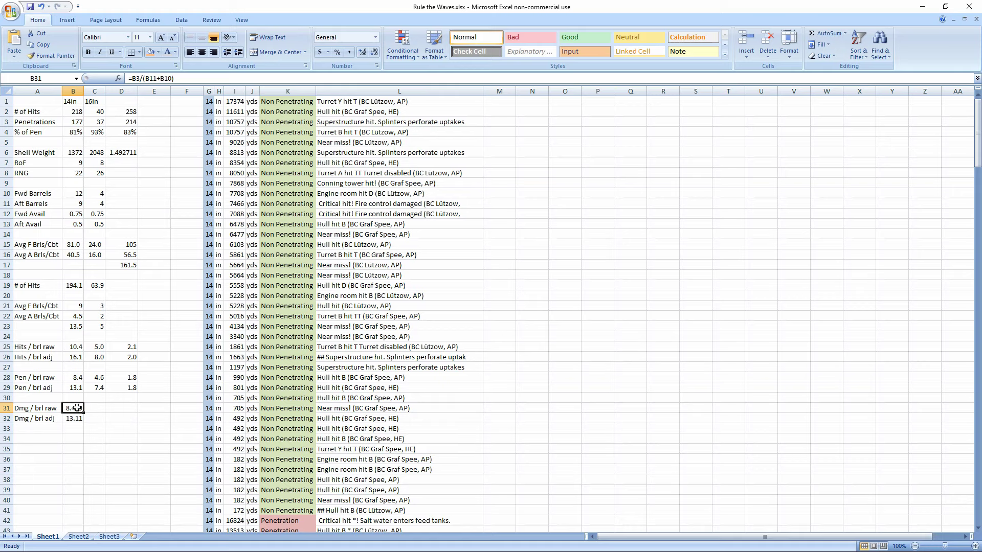
Calculate the 14in raw damage per barrel in B31 as =B28*B$6, locking only the shell weight's row.
text(=)
click(76, 378)
text(*)
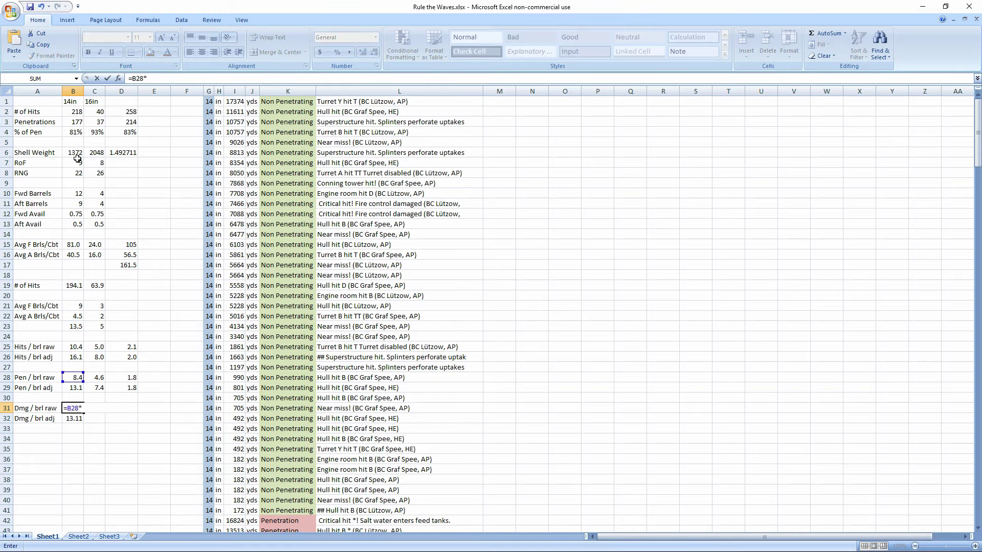
click(75, 155)
key(F4)
key(Return)
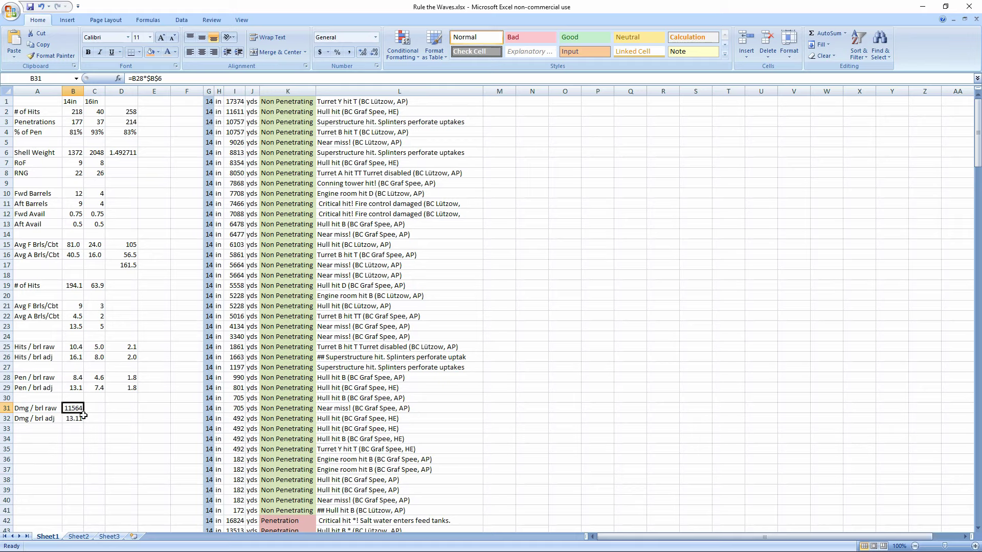
click(212, 76)
double_click(211, 76)
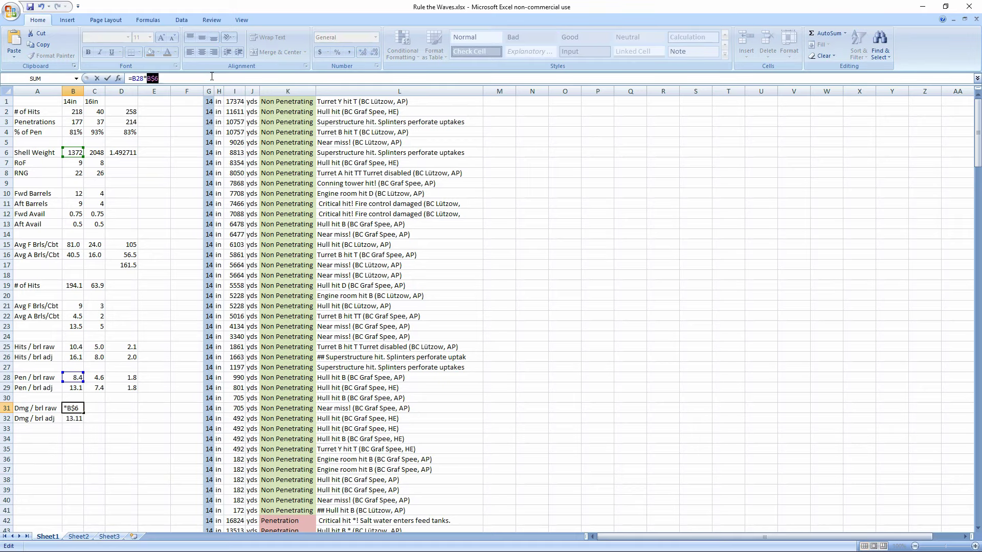
key(Return)
Copy the damage-per-barrel formula from B31 to the whole range B31:C32.
click(76, 409)
key(ctrl+c)
drag(82, 408, 97, 418)
key(Return)
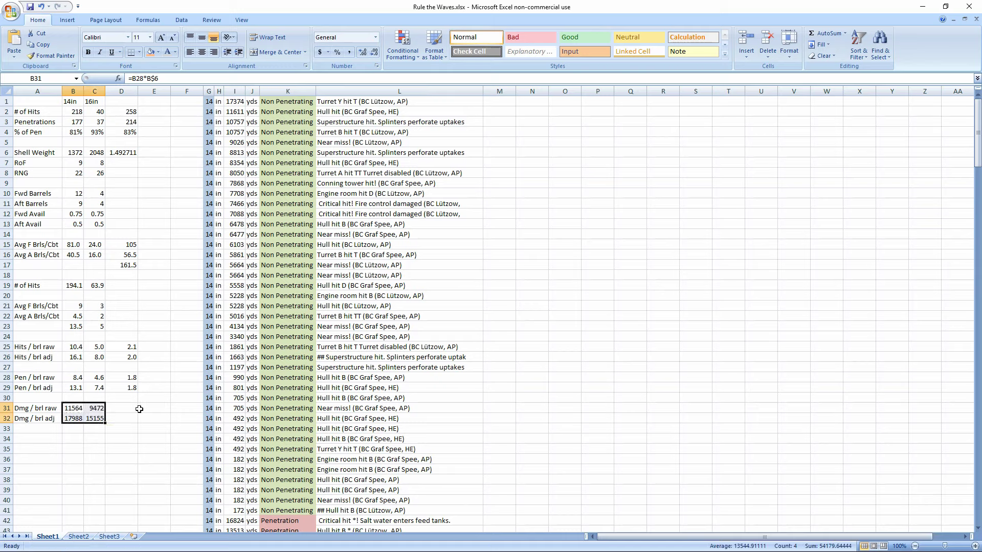
Copy the calibre ratio formula from D29 to the two damage rows in D31:D32.
click(143, 409)
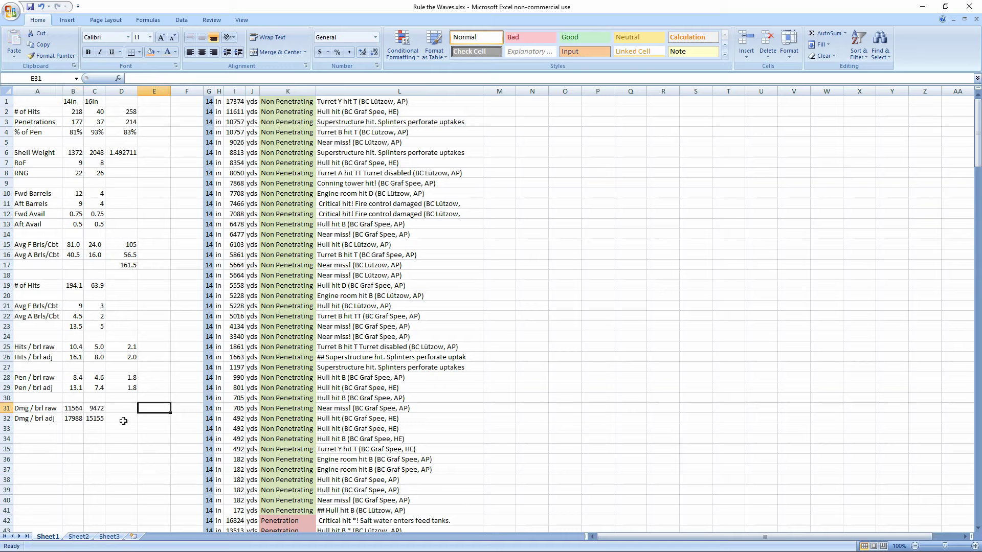
click(122, 418)
click(127, 390)
key(ctrl+c)
drag(126, 408, 127, 418)
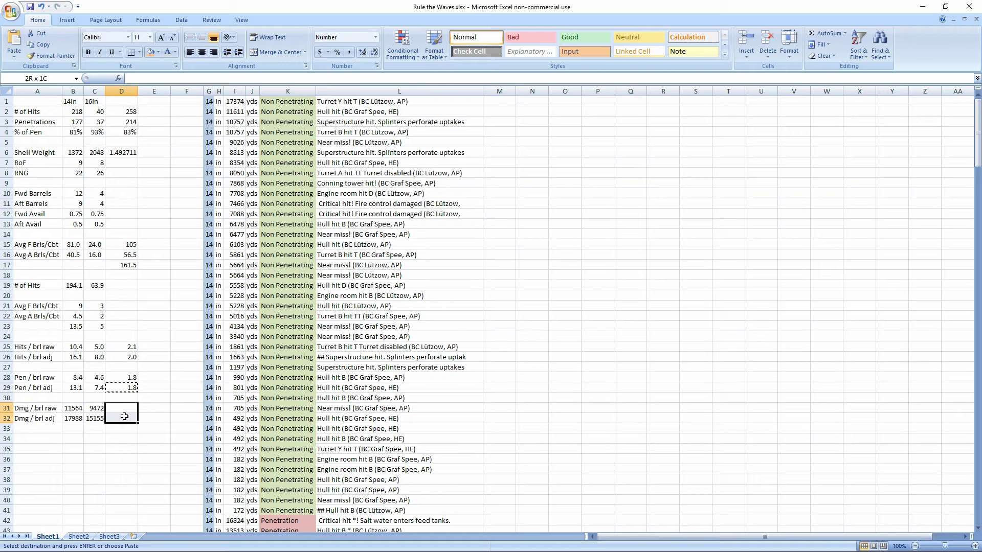
key(Return)
click(164, 415)
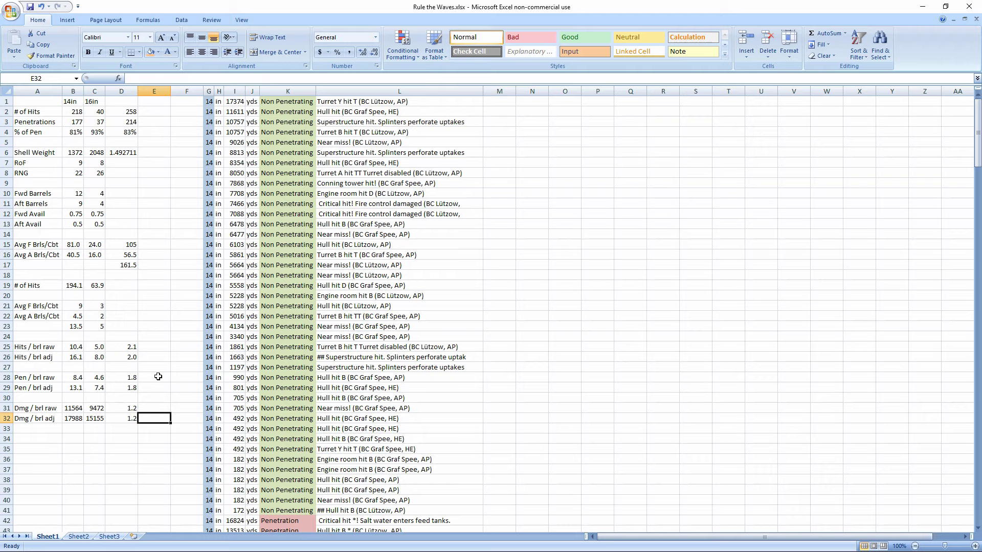
Review the damage-per-barrel values and ratios alongside the shell weights and the hit and penetration ratios.
drag(110, 409, 123, 416)
click(93, 409)
click(77, 410)
drag(94, 420, 74, 410)
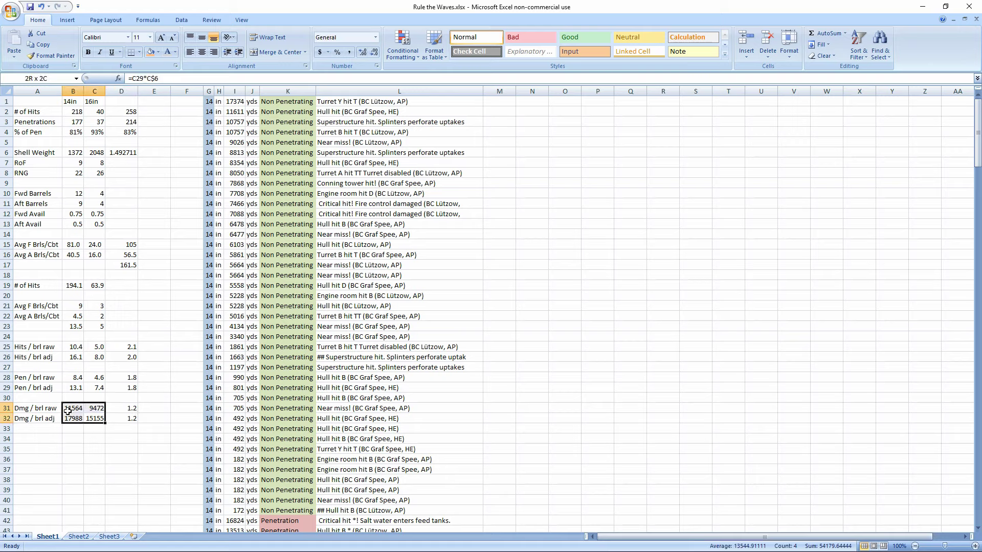
drag(75, 157, 95, 153)
click(136, 190)
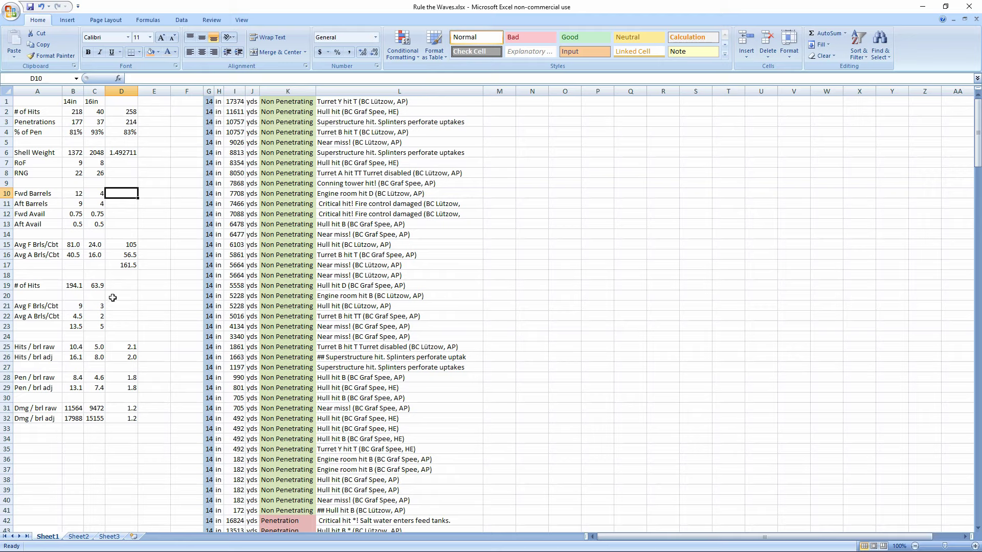
drag(125, 349, 141, 382)
click(142, 382)
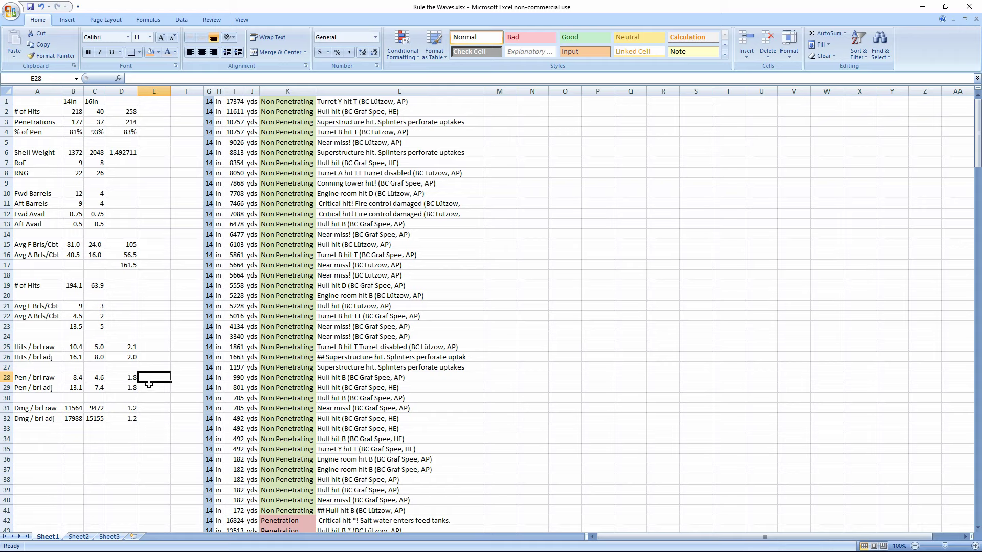
click(151, 329)
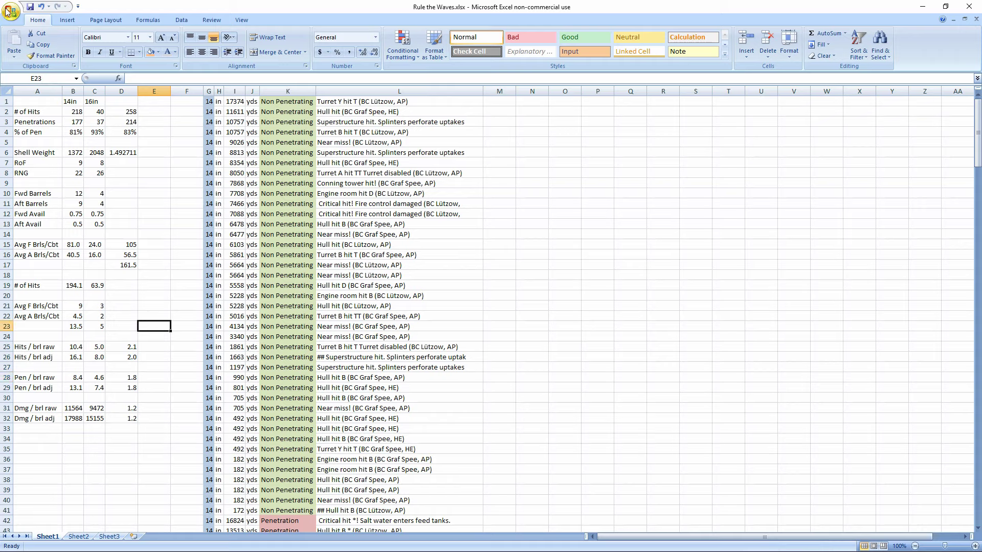